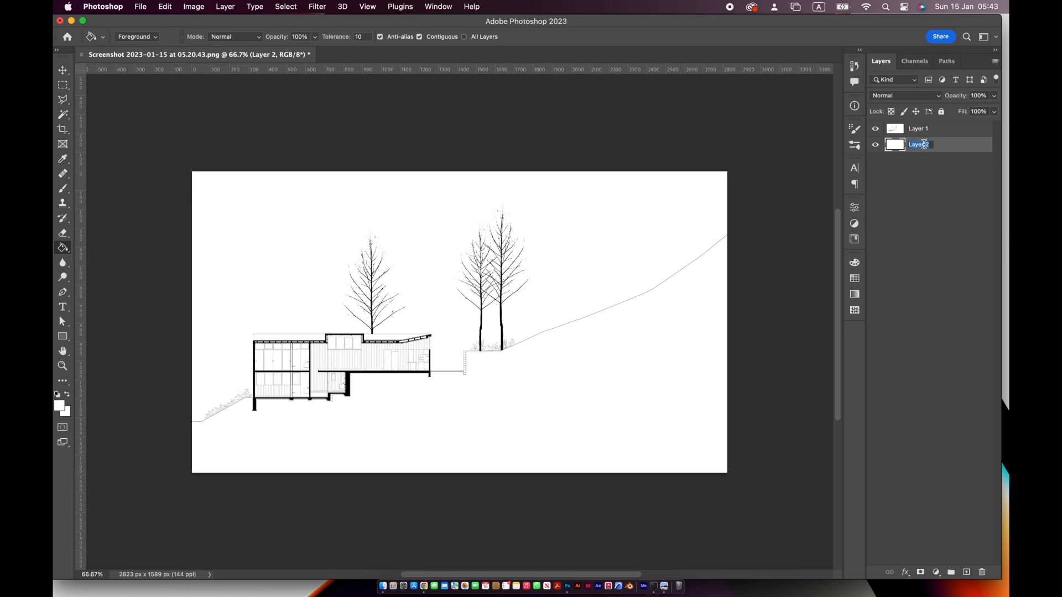
Rename the white fill layer as "background" and the drawing layer above it as "section"
{"action": "type", "text": "background"}
{"action": "key", "text": "Return"}
{"action": "double_click", "coordinate": [924, 131]}
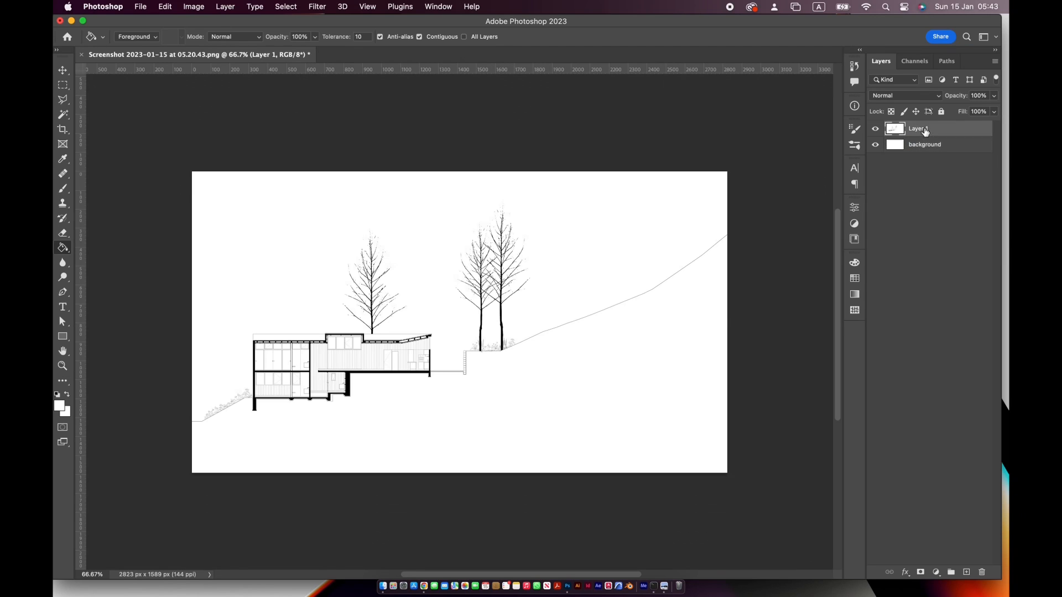
{"action": "type", "text": "section"}
{"action": "key", "text": "Return"}
Open the teal texture image and bring it into the section drawing document as a new layer
{"action": "left_click", "coordinate": [141, 10]}
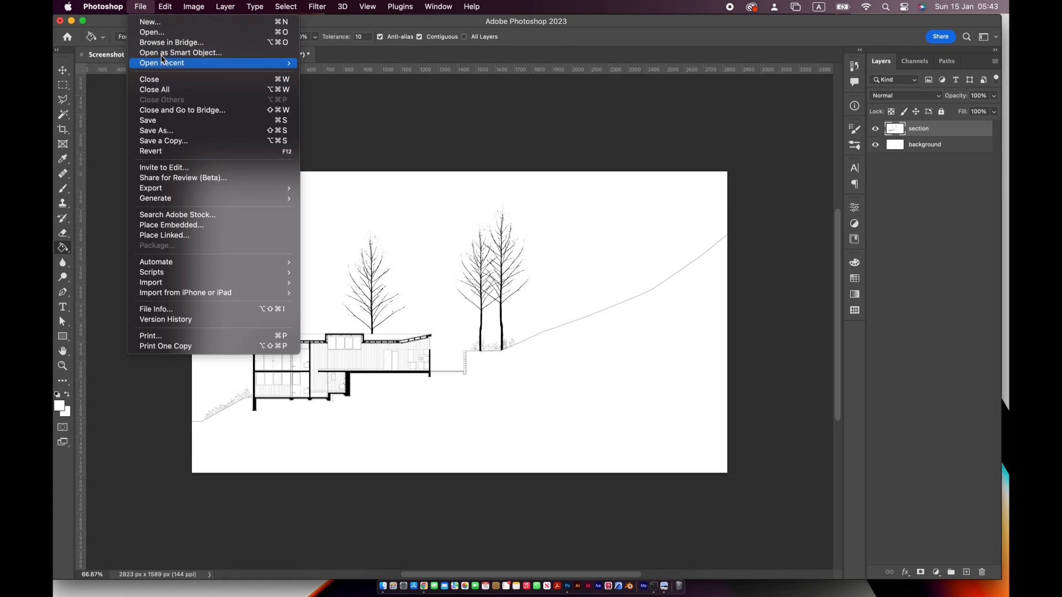
{"action": "left_click", "coordinate": [164, 31]}
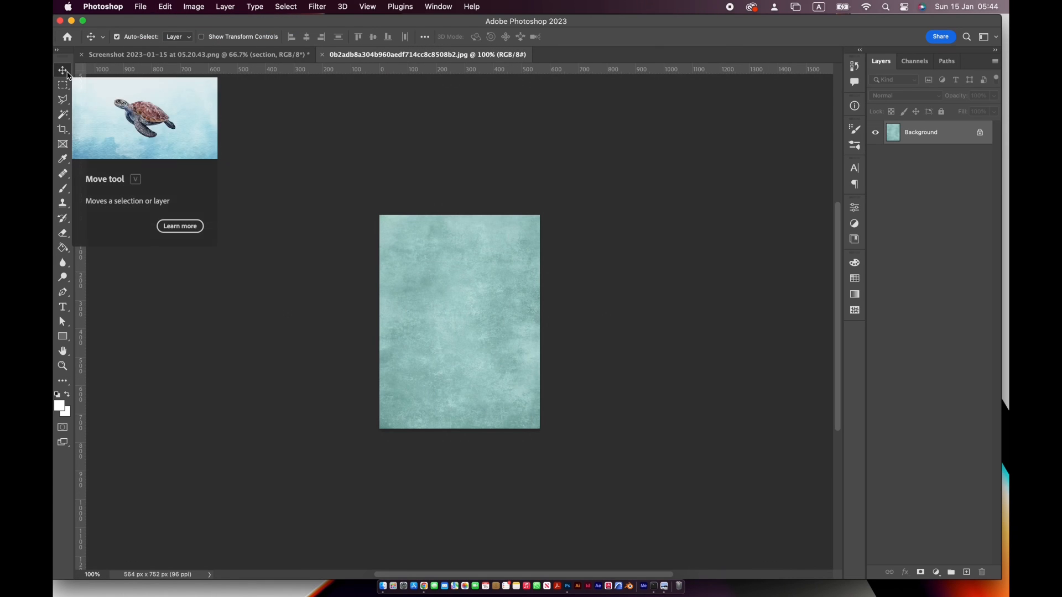
{"action": "left_click", "coordinate": [455, 278]}
{"action": "left_click", "coordinate": [520, 284]}
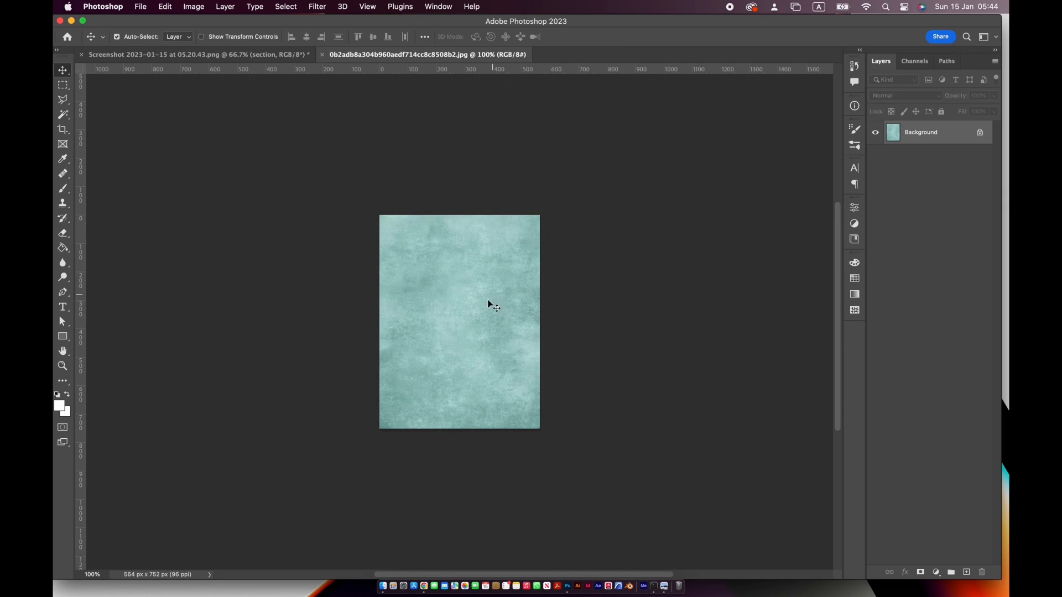
{"action": "left_click_drag", "start_coordinate": [459, 324], "coordinate": [243, 235]}
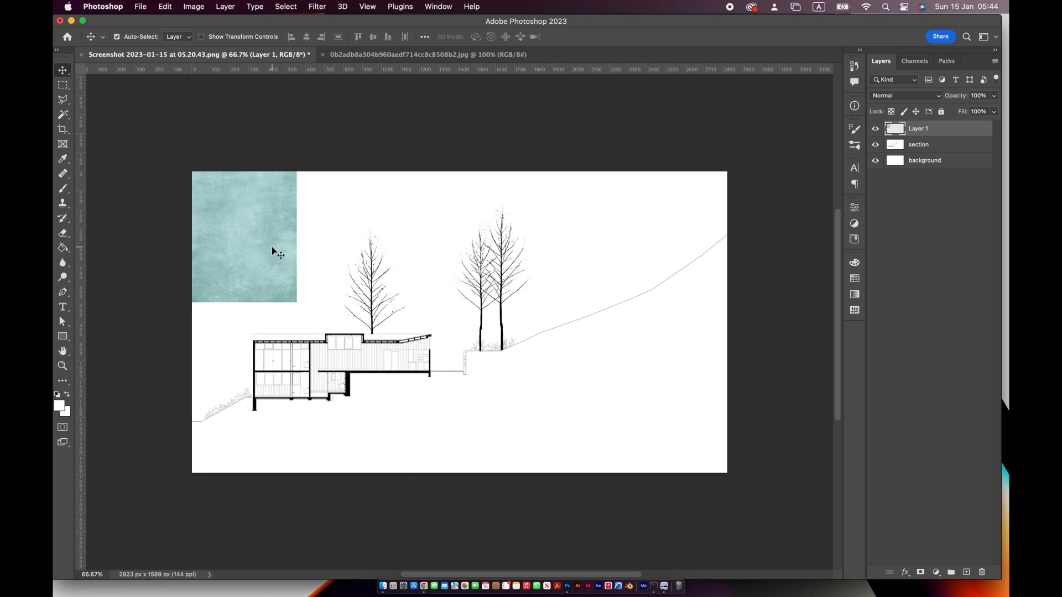
Rotate the teal texture 90 degrees and scale it up until it covers the whole canvas
{"action": "key", "text": "super+t"}
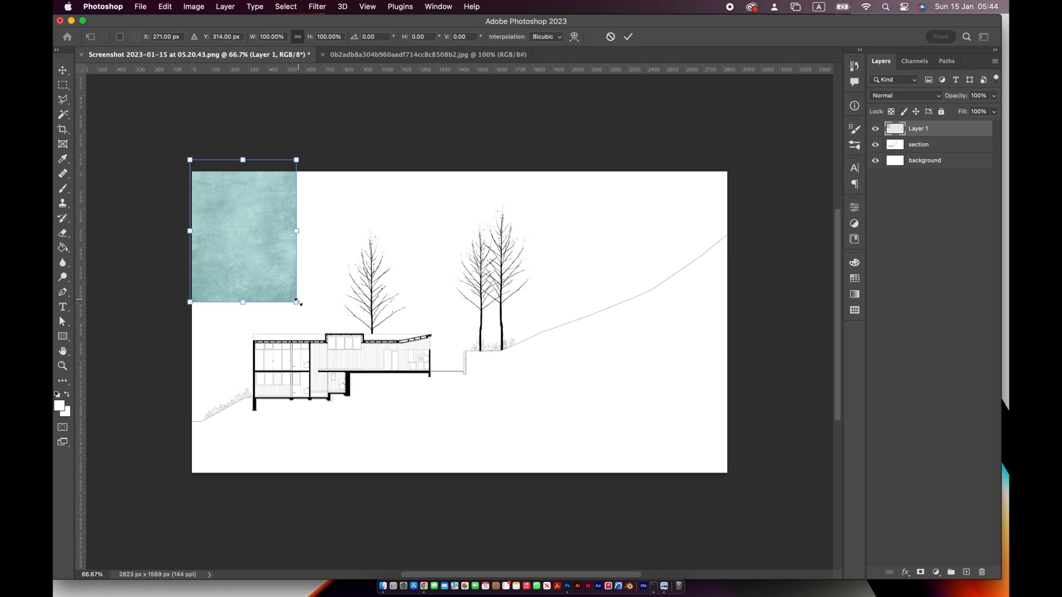
{"action": "left_click_drag", "start_coordinate": [265, 256], "coordinate": [222, 249]}
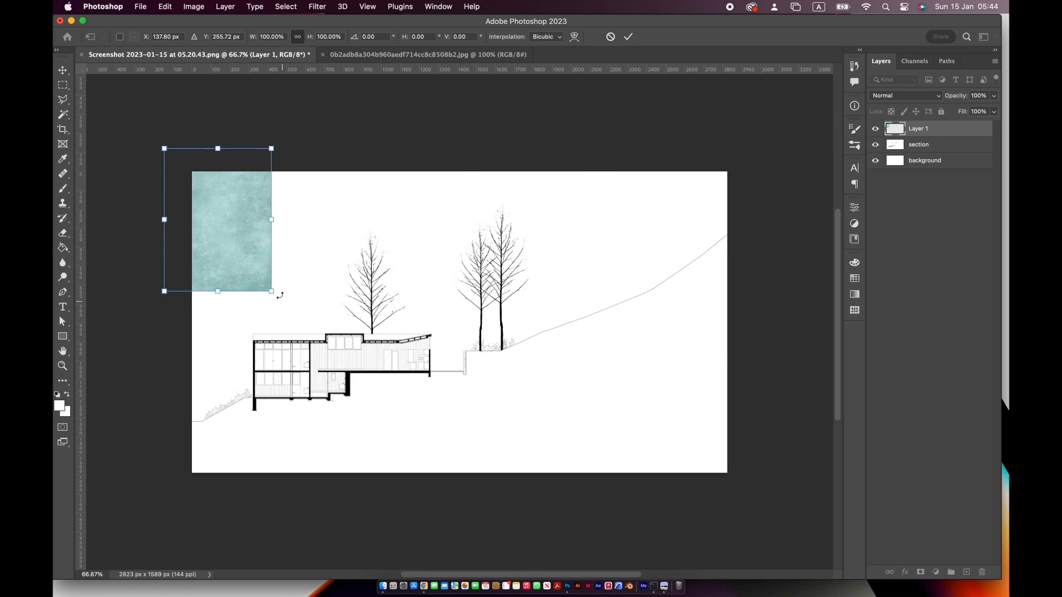
{"action": "mouse_move", "coordinate": [274, 294]}
{"action": "left_mouse_down"}
{"action": "mouse_move", "coordinate": [289, 303]}
{"action": "mouse_move", "coordinate": [249, 260]}
{"action": "mouse_move", "coordinate": [265, 283]}
{"action": "left_mouse_up"}
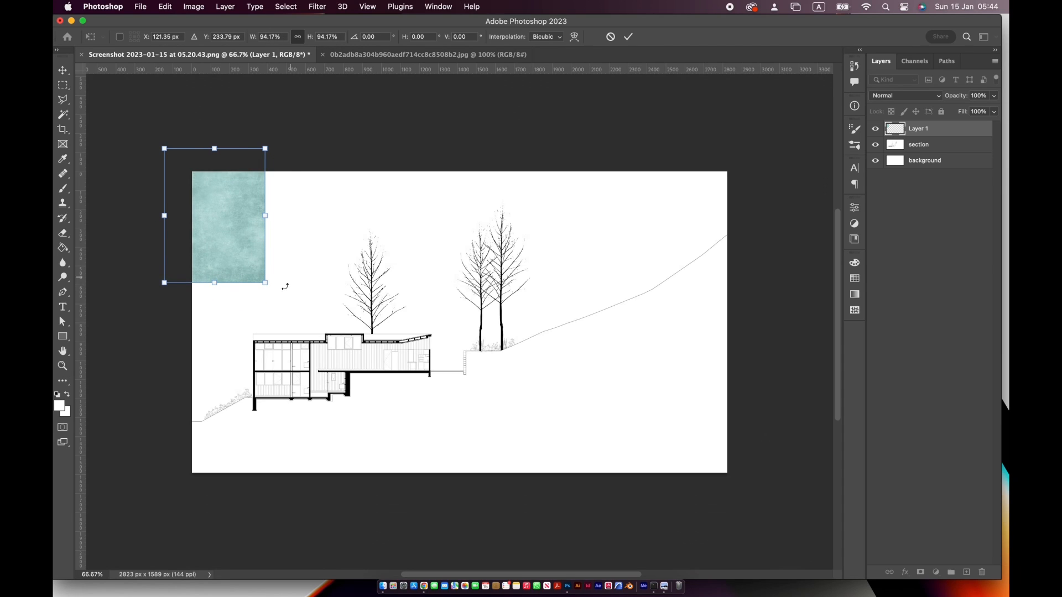
{"action": "left_click", "coordinate": [386, 36]}
{"action": "type", "text": "90"}
{"action": "key", "text": "Return"}
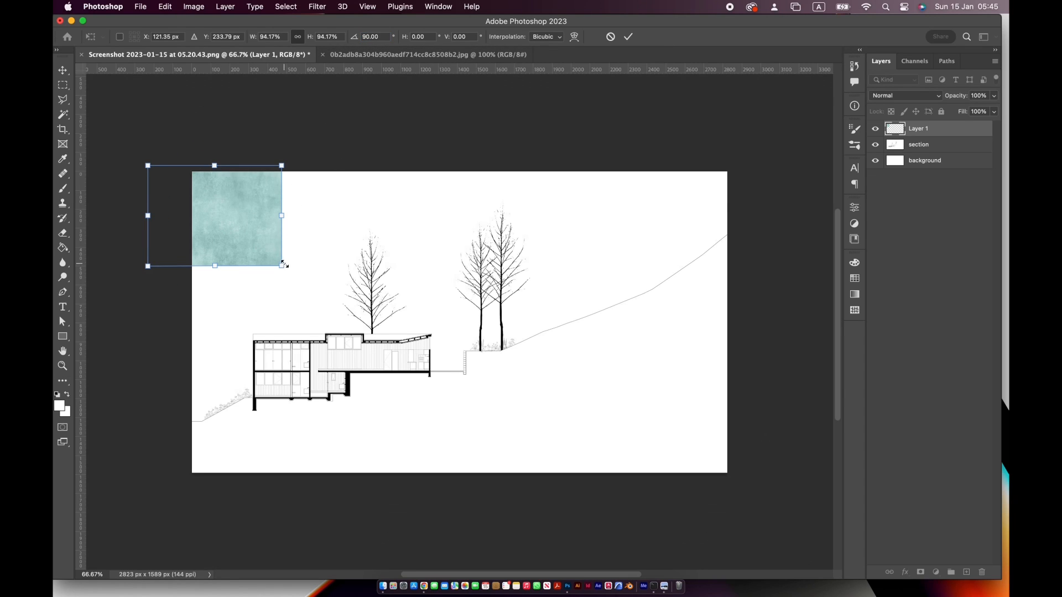
{"action": "left_click_drag", "start_coordinate": [282, 266], "coordinate": [812, 496]}
{"action": "key", "text": "Return"}
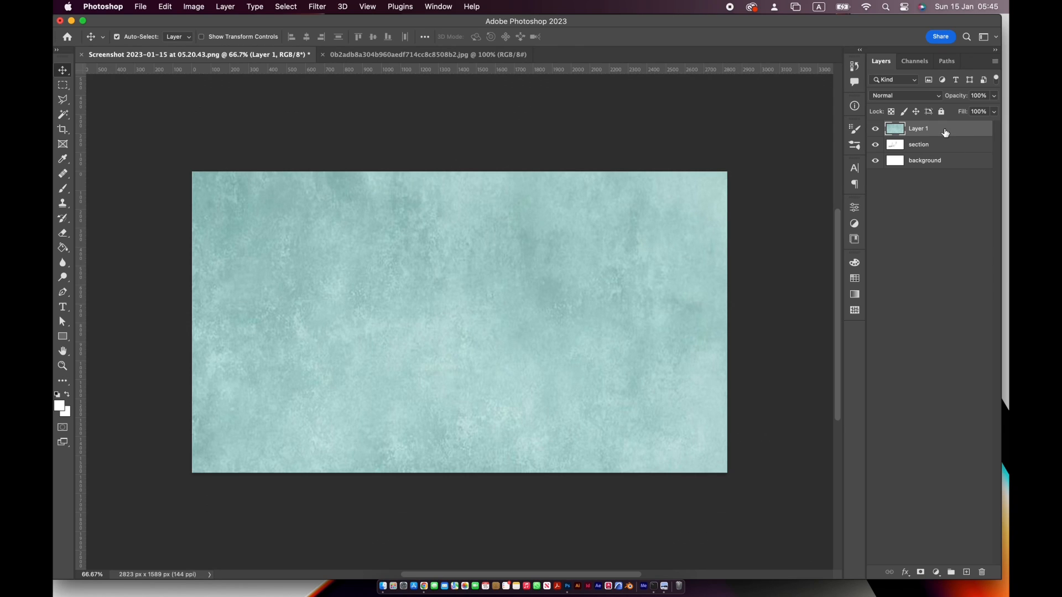
Place the texture layer beneath the section layer and delete the section's white sky area with the Magic Wand
{"action": "left_click_drag", "start_coordinate": [945, 133], "coordinate": [951, 155]}
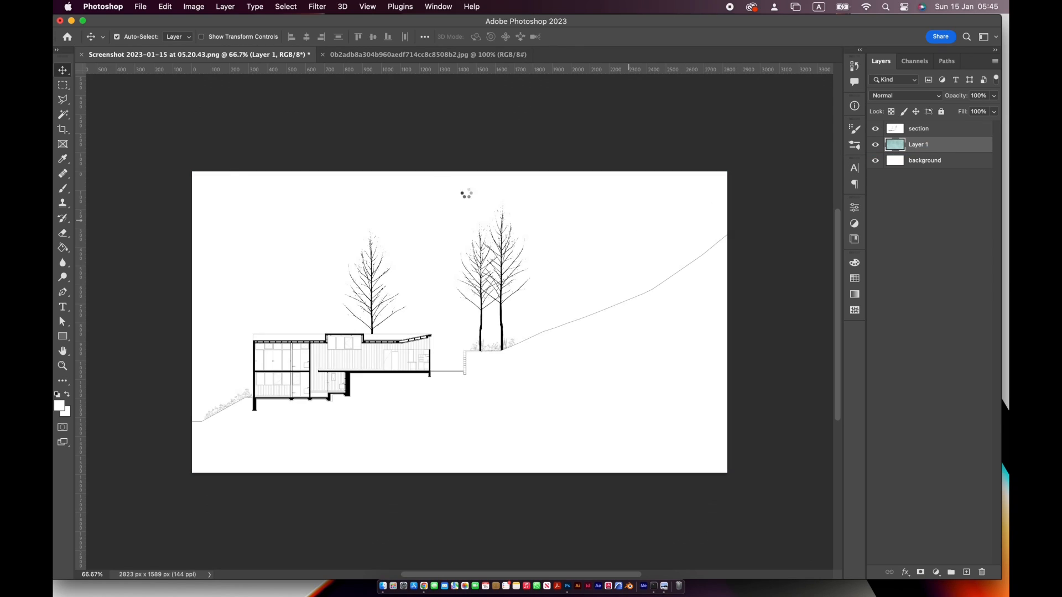
{"action": "left_click", "coordinate": [898, 132]}
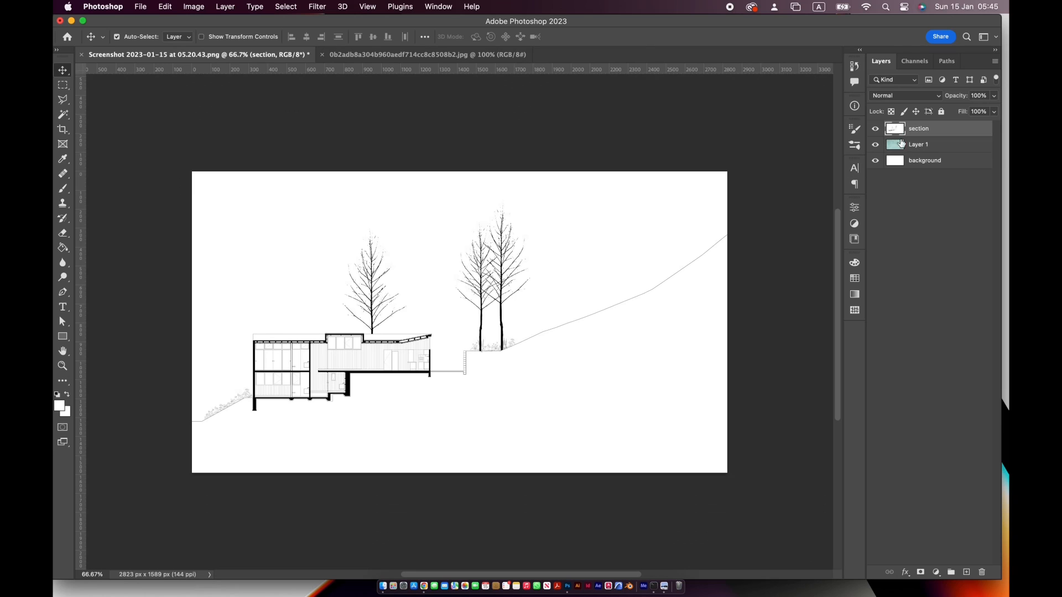
{"action": "left_click", "coordinate": [67, 115]}
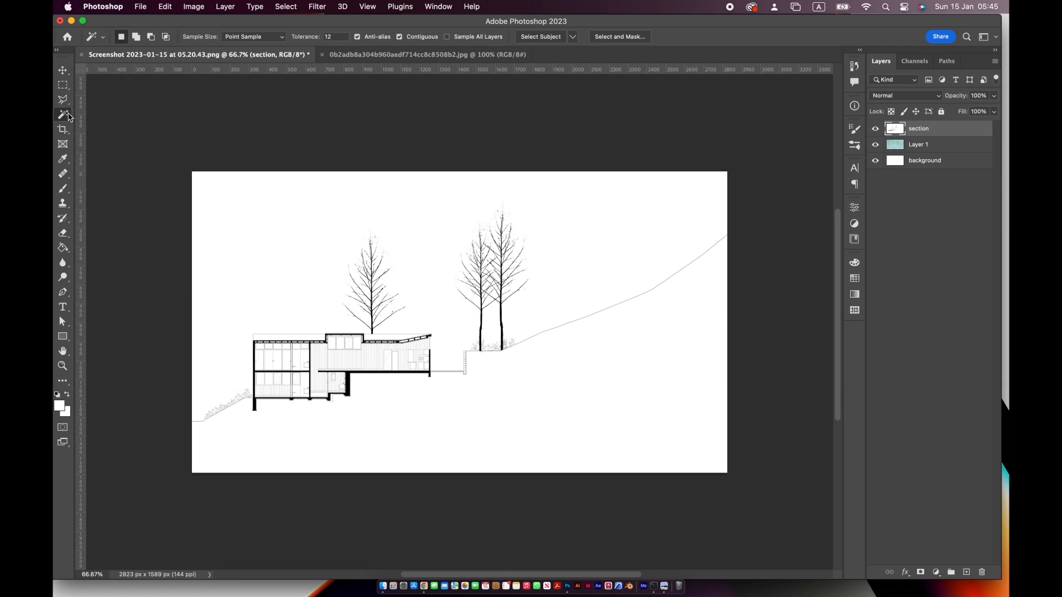
{"action": "left_click", "coordinate": [553, 212]}
{"action": "key", "text": "Delete"}
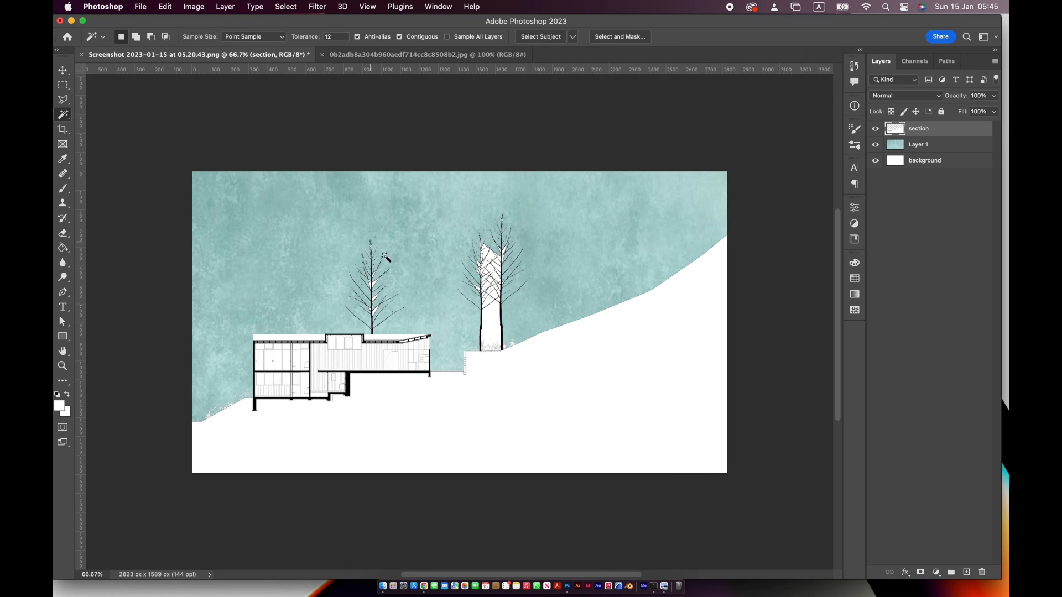
Delete the branches and upper trunks of the two hillside trees from the section layer with a rectangular selection
{"action": "key", "text": "super+plus"}
{"action": "key", "text": "super+plus"}
{"action": "key", "text": "super+plus"}
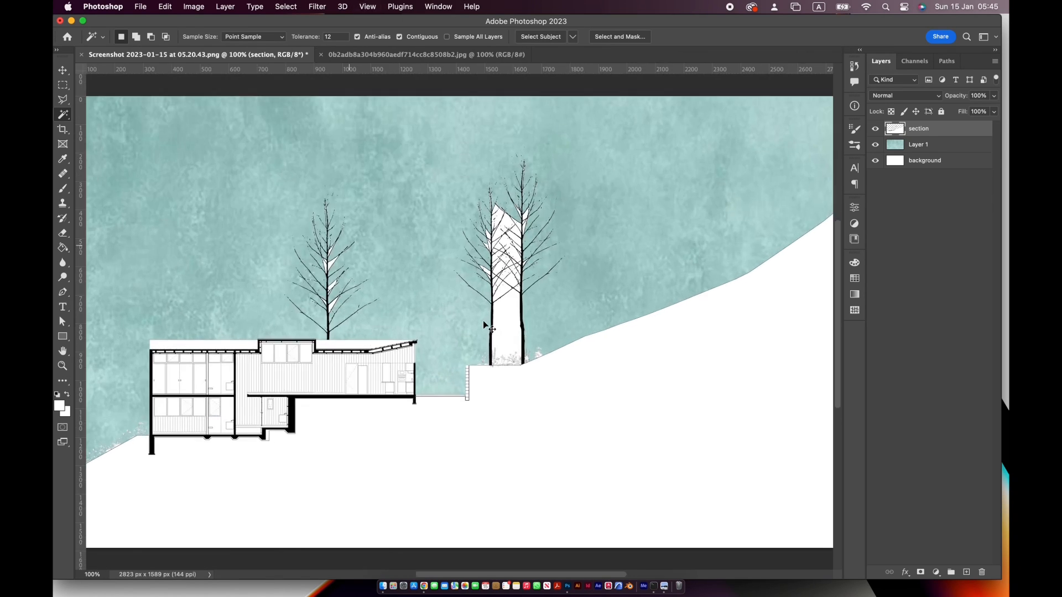
{"action": "left_click_drag", "start_coordinate": [445, 332], "coordinate": [360, 453]}
{"action": "key", "text": "super+minus"}
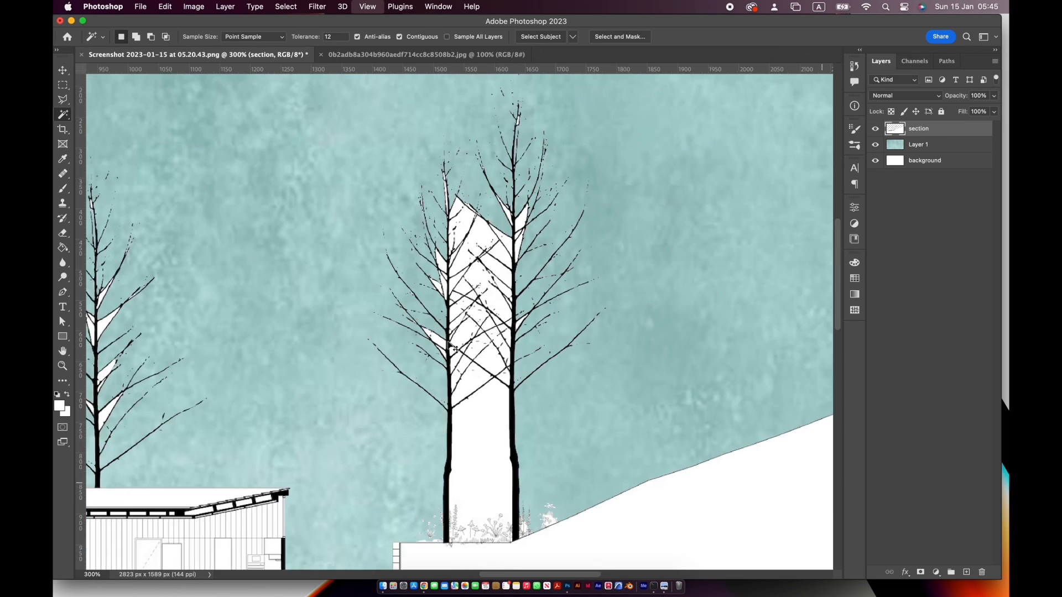
{"action": "key", "text": "m"}
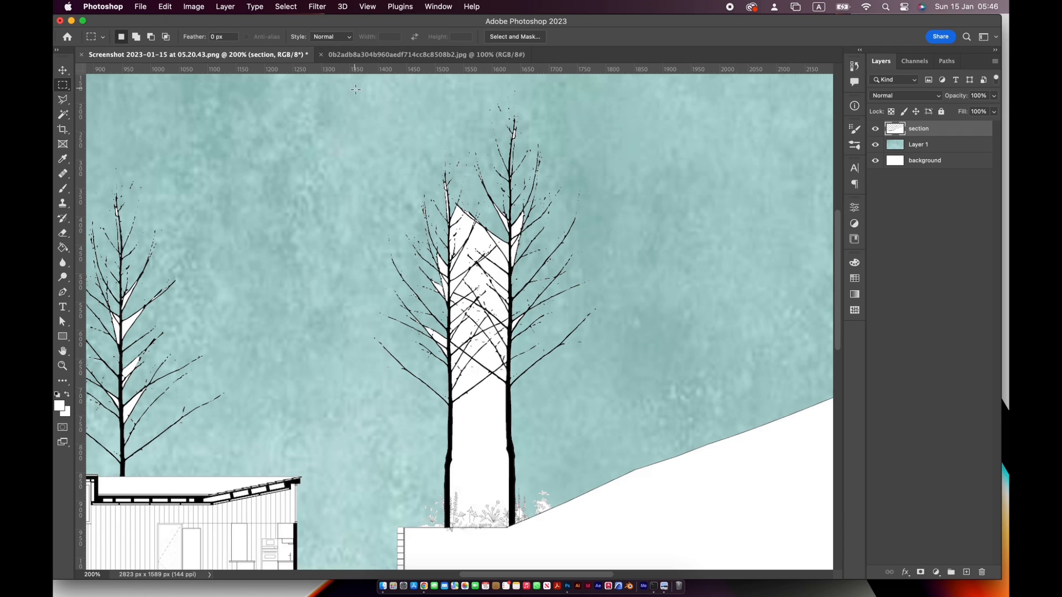
{"action": "left_click_drag", "start_coordinate": [356, 89], "coordinate": [606, 449]}
{"action": "key", "text": "BackSpace"}
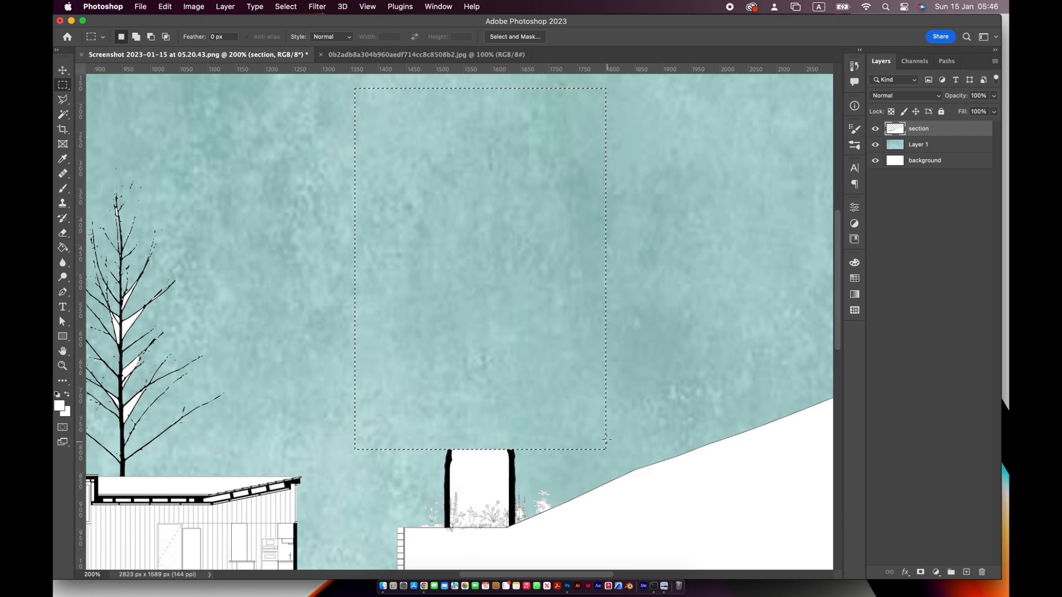
{"action": "key", "text": "super+d"}
Delete the remaining lower trunks and the plants above the terrace line with two rectangular selections
{"action": "key", "text": "super+plus"}
{"action": "left_click_drag", "start_coordinate": [508, 389], "coordinate": [484, 237]}
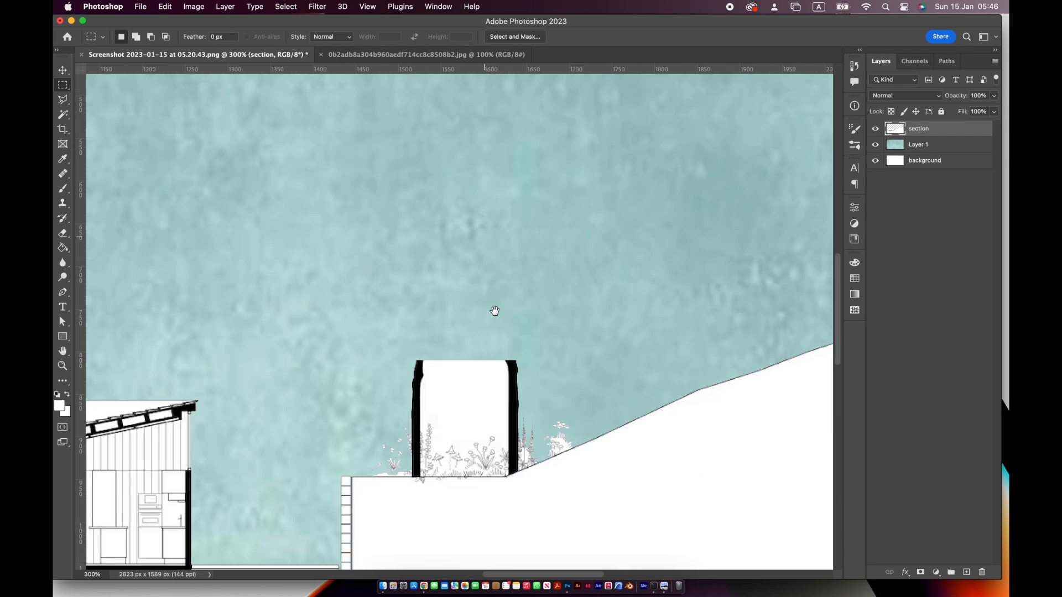
{"action": "left_click_drag", "start_coordinate": [495, 311], "coordinate": [495, 304]}
{"action": "left_click_drag", "start_coordinate": [364, 330], "coordinate": [536, 457]}
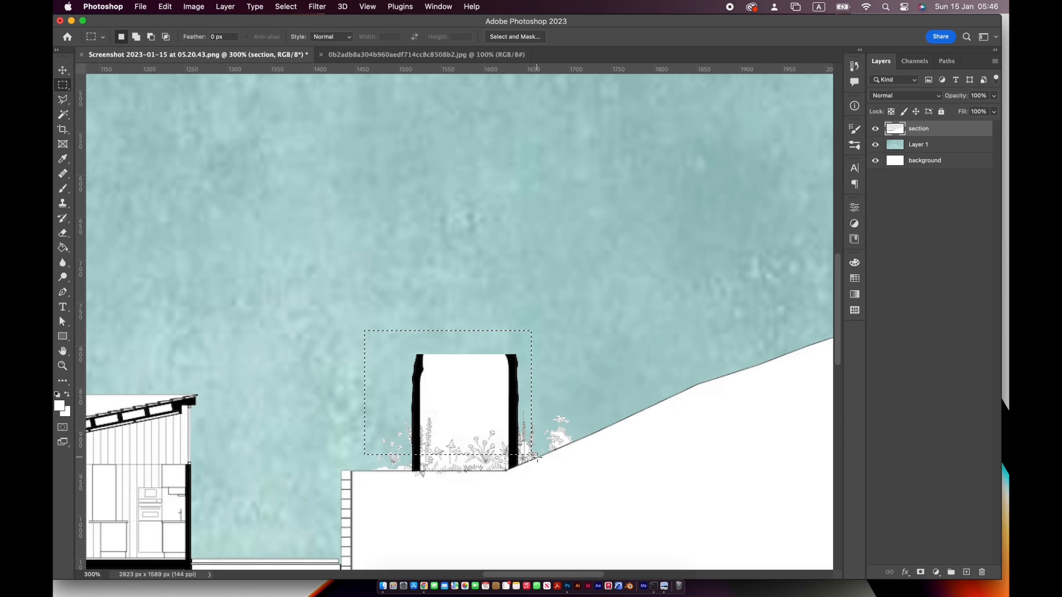
{"action": "key", "text": "BackSpace"}
{"action": "key", "text": "super+d"}
{"action": "left_click_drag", "start_coordinate": [353, 446], "coordinate": [504, 468]}
{"action": "key", "text": "BackSpace"}
{"action": "key", "text": "super+d"}
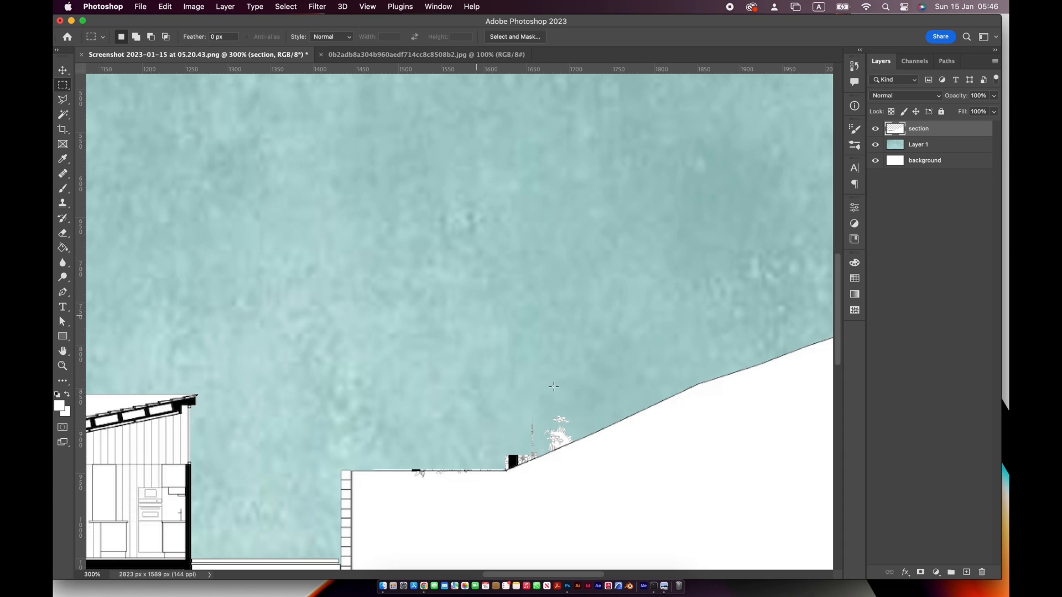
Try to delete the leftover stump and plants on the slope with a rectangular selection, and undo the deletion
{"action": "left_click_drag", "start_coordinate": [479, 398], "coordinate": [648, 501]}
{"action": "key", "text": "BackSpace"}
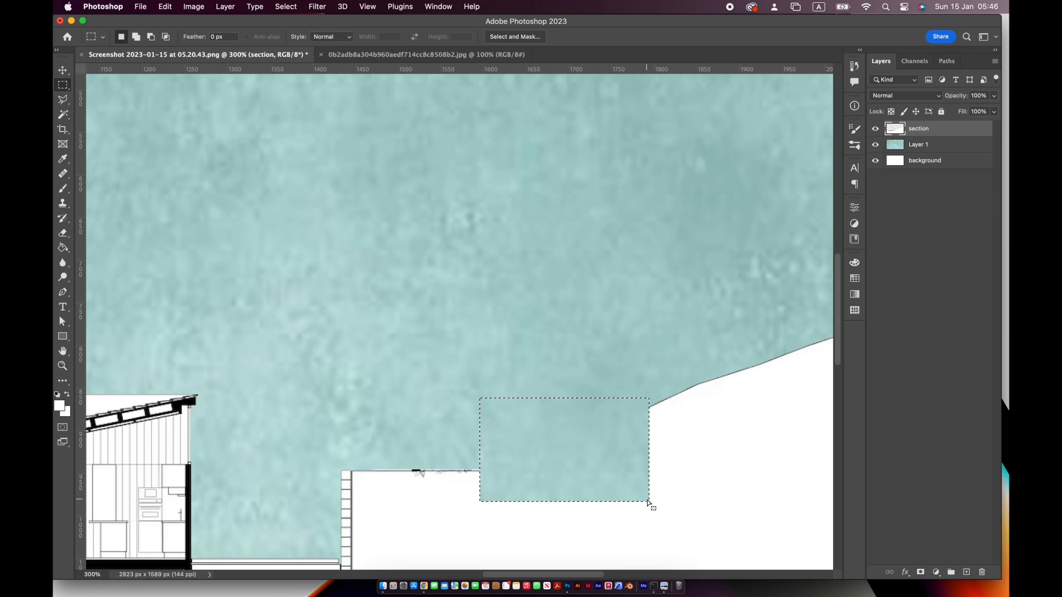
{"action": "key", "text": "super+d"}
{"action": "key", "text": "super+z"}
{"action": "key", "text": "super+z"}
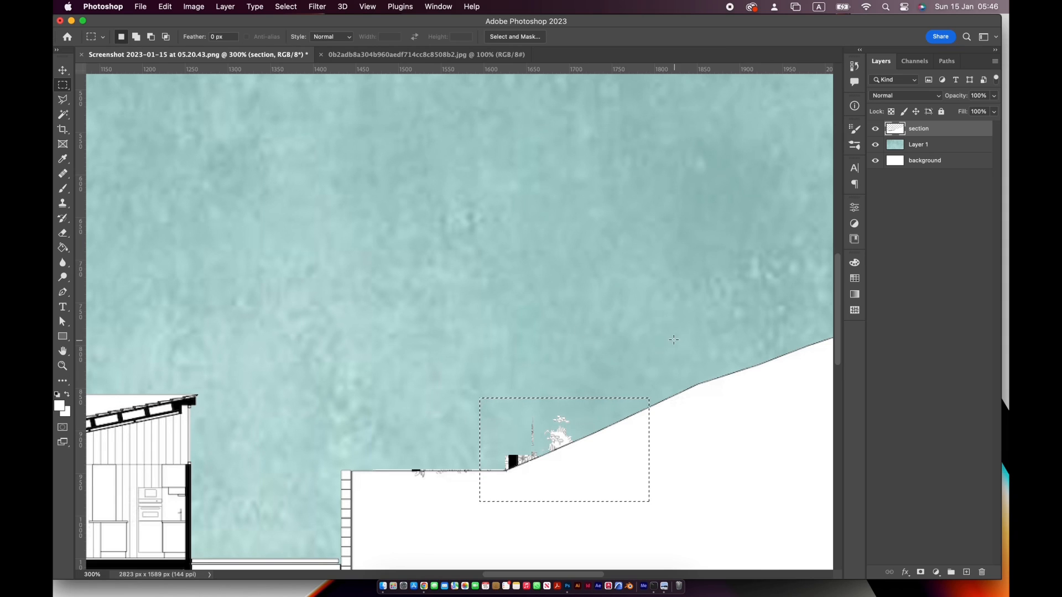
{"action": "key", "text": "super+d"}
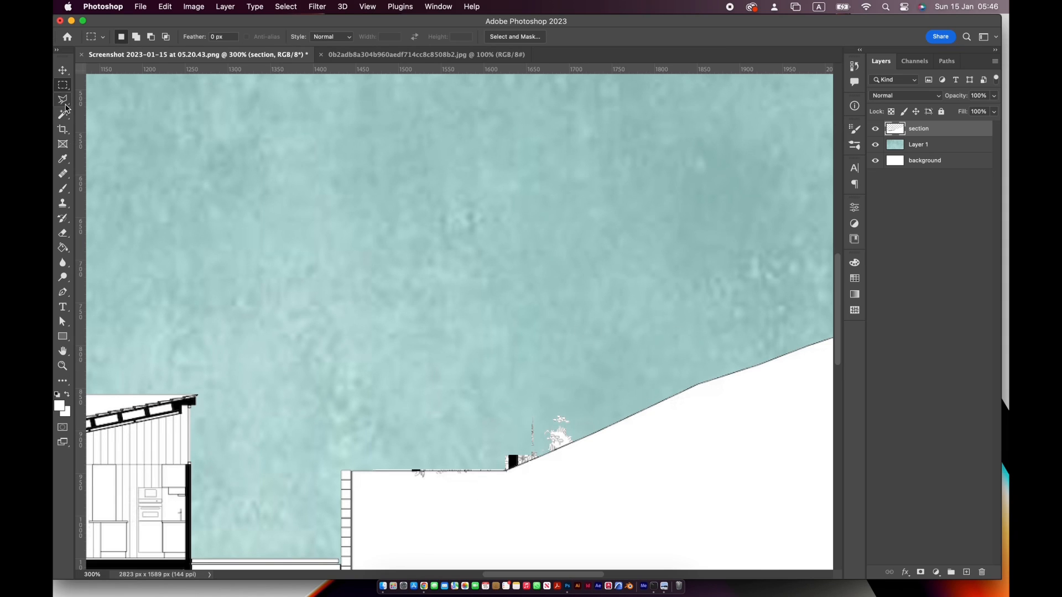
Outline a trial four-sided selection in the open sky with the Polygonal Lasso and deselect it
{"action": "left_click", "coordinate": [64, 103]}
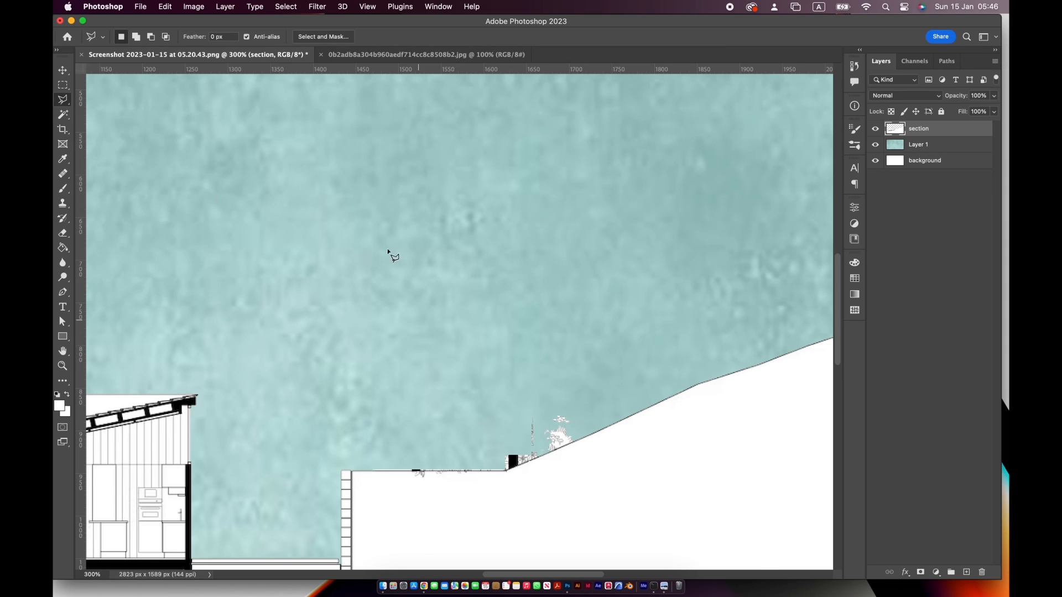
{"action": "left_click", "coordinate": [376, 247]}
{"action": "left_click", "coordinate": [547, 259]}
{"action": "left_click", "coordinate": [494, 361]}
{"action": "left_click", "coordinate": [350, 338]}
{"action": "left_click", "coordinate": [376, 246]}
{"action": "left_click", "coordinate": [390, 249]}
{"action": "key", "text": "super+d"}
Delete the leftover stump and plants with a Polygonal Lasso selection that follows the slope line
{"action": "left_click", "coordinate": [470, 449]}
{"action": "left_click", "coordinate": [580, 396]}
{"action": "left_click", "coordinate": [585, 437]}
{"action": "left_click", "coordinate": [506, 470]}
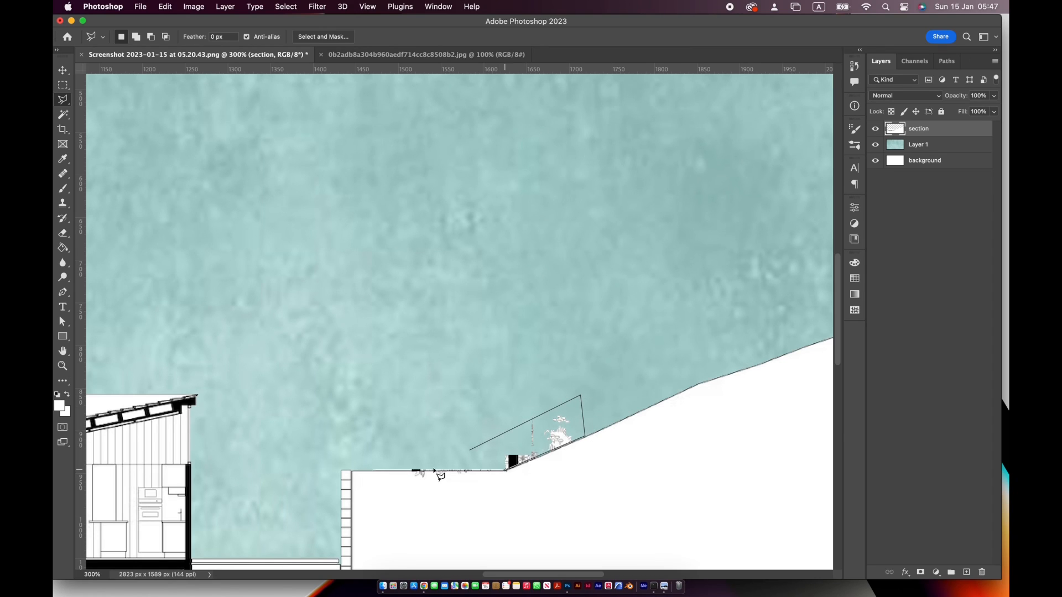
{"action": "left_click", "coordinate": [470, 450]}
{"action": "key", "text": "BackSpace"}
{"action": "key", "text": "super+d"}
Delete the tree above the house from the section layer with a rectangular selection ending just above the roof
{"action": "key", "text": "super+minus"}
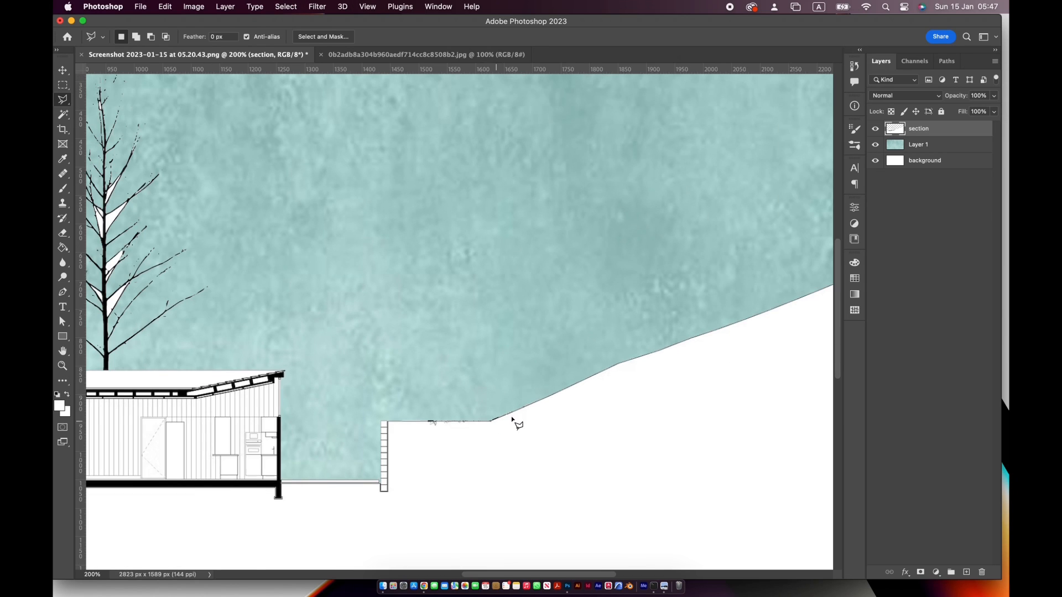
{"action": "scroll", "coordinate": [512, 420], "scroll_direction": "left", "scroll_amount": 8}
{"action": "scroll", "coordinate": [512, 421], "scroll_direction": "up", "scroll_amount": 2}
{"action": "key", "text": "m"}
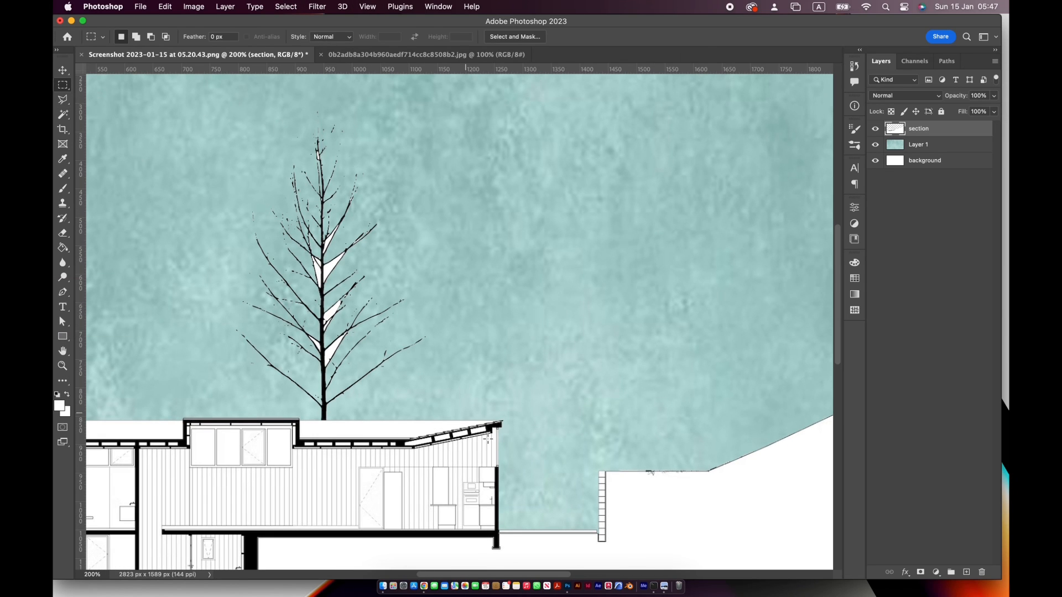
{"action": "left_click_drag", "start_coordinate": [190, 118], "coordinate": [439, 414]}
{"action": "key", "text": "BackSpace"}
{"action": "key", "text": "super+d"}
Delete the remaining tree stump on the house roof with a small rectangular selection
{"action": "key", "text": "super+plus"}
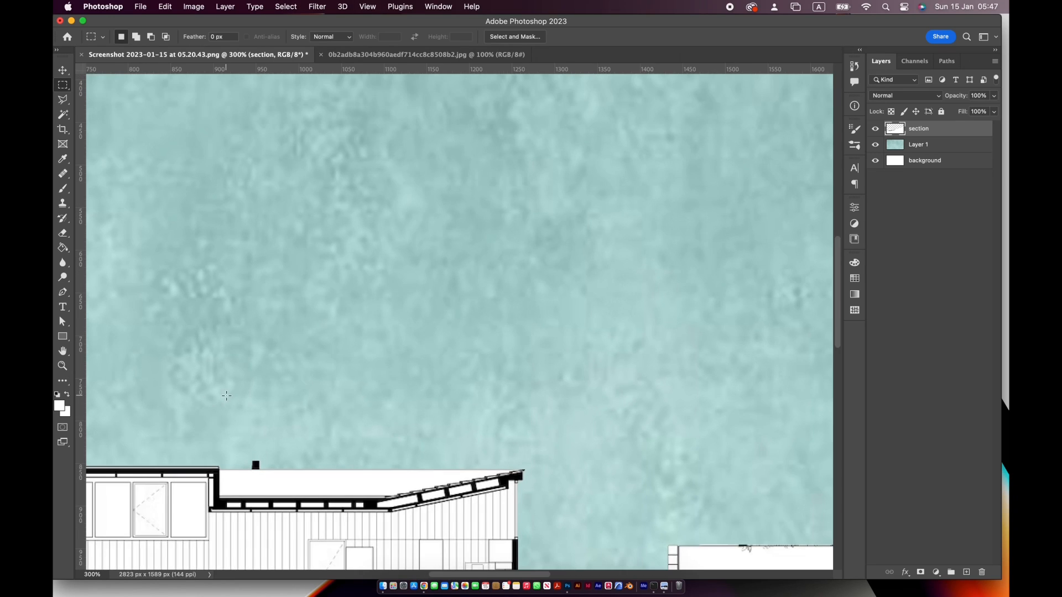
{"action": "scroll", "coordinate": [355, 370], "scroll_direction": "left", "scroll_amount": 3}
{"action": "scroll", "coordinate": [356, 370], "scroll_direction": "down", "scroll_amount": 1}
{"action": "left_click_drag", "start_coordinate": [283, 422], "coordinate": [354, 458]}
{"action": "key", "text": "BackSpace"}
{"action": "key", "text": "super+d"}
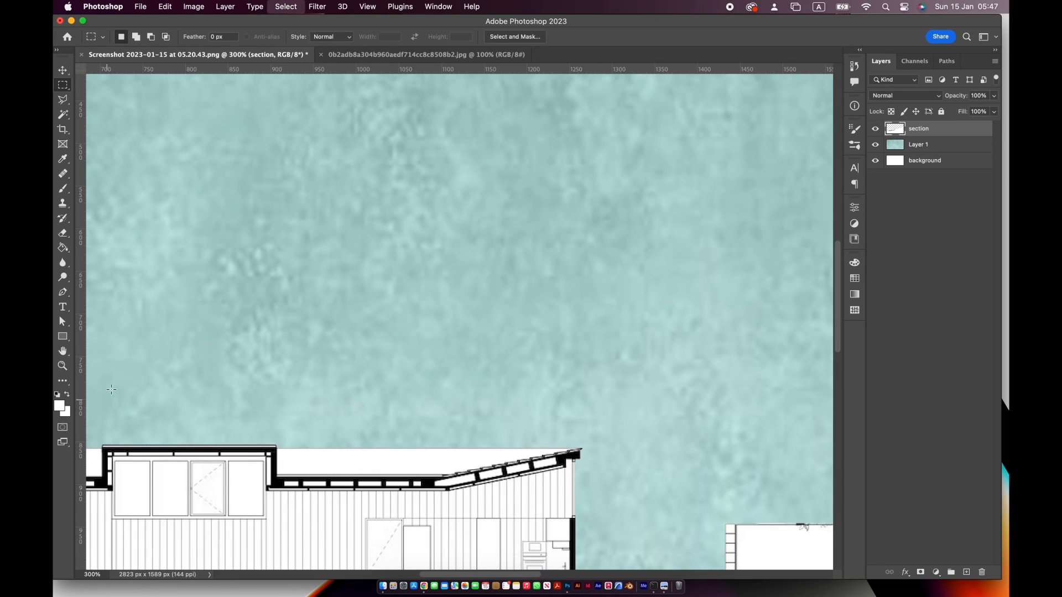
Fit the whole drawing in the view and rename the teal texture layer as "sky"
{"action": "double_click", "coordinate": [63, 352]}
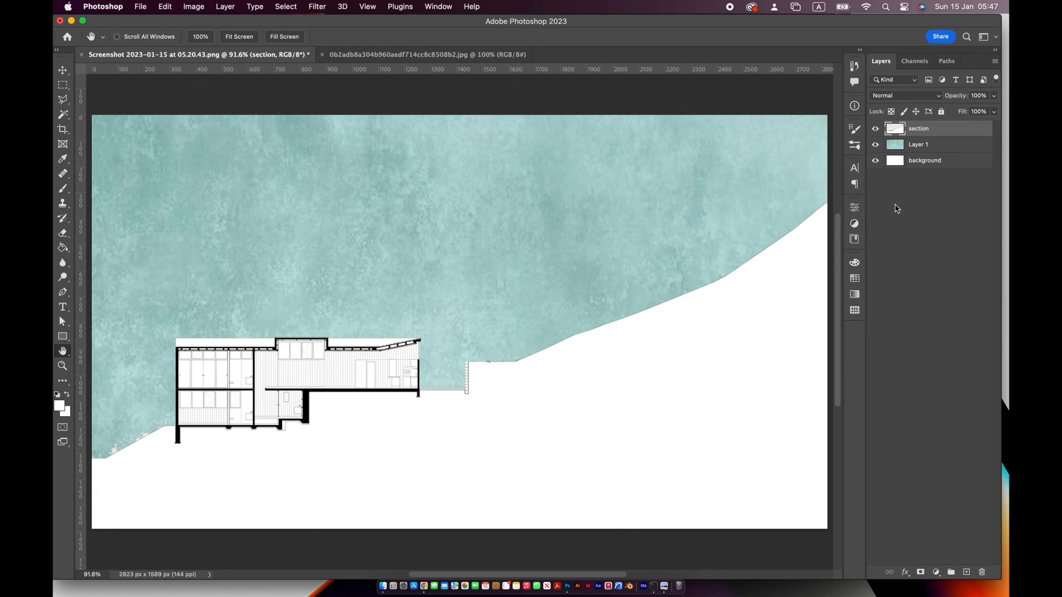
{"action": "double_click", "coordinate": [917, 146]}
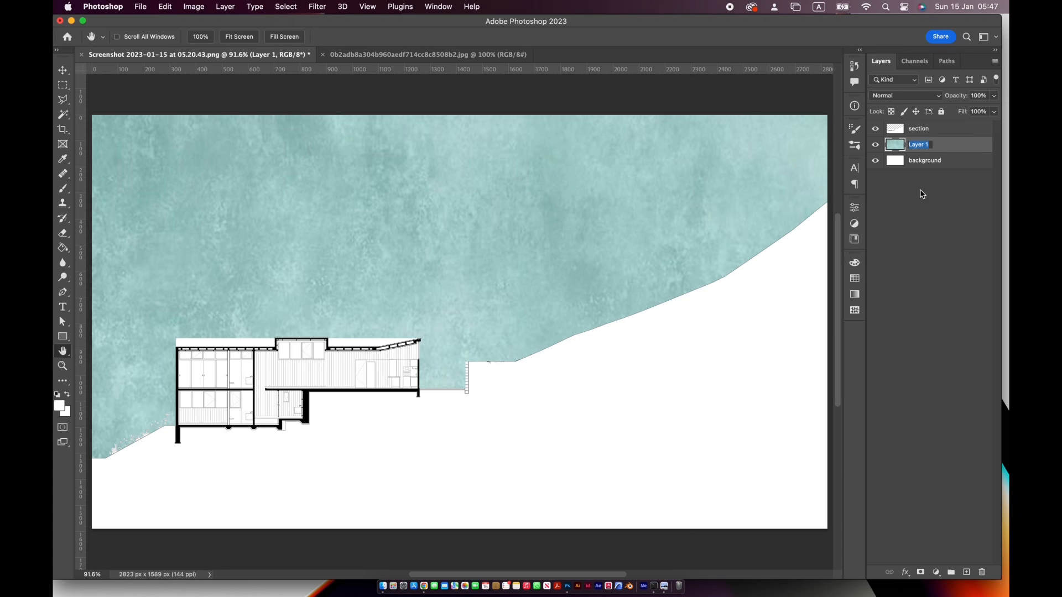
{"action": "type", "text": "sky"}
{"action": "key", "text": "Return"}
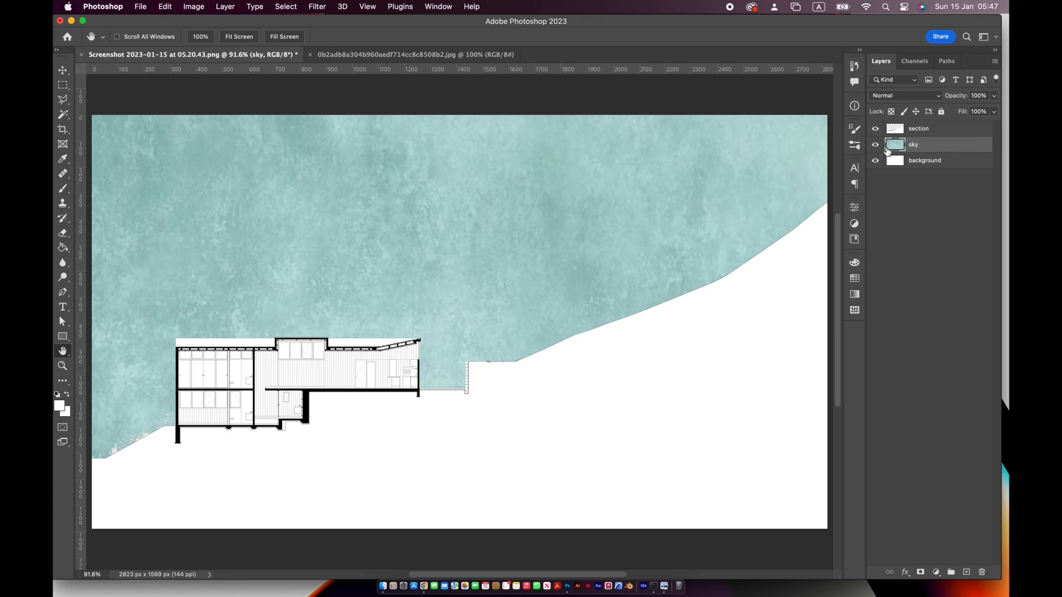
Give the background layer a red colour label and fully lock the sky layer
{"action": "right_click", "coordinate": [875, 160]}
{"action": "left_click", "coordinate": [910, 208]}
{"action": "left_click", "coordinate": [964, 160]}
{"action": "left_click", "coordinate": [963, 144]}
{"action": "left_click", "coordinate": [942, 113]}
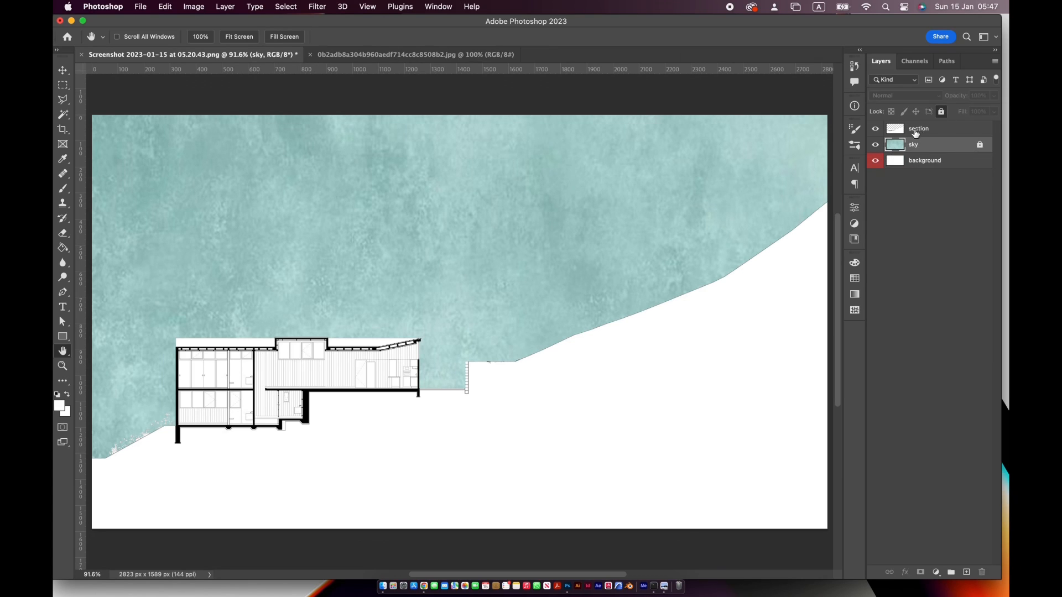
{"action": "left_click", "coordinate": [875, 145]}
{"action": "left_click", "coordinate": [875, 145]}
{"action": "left_click", "coordinate": [934, 160]}
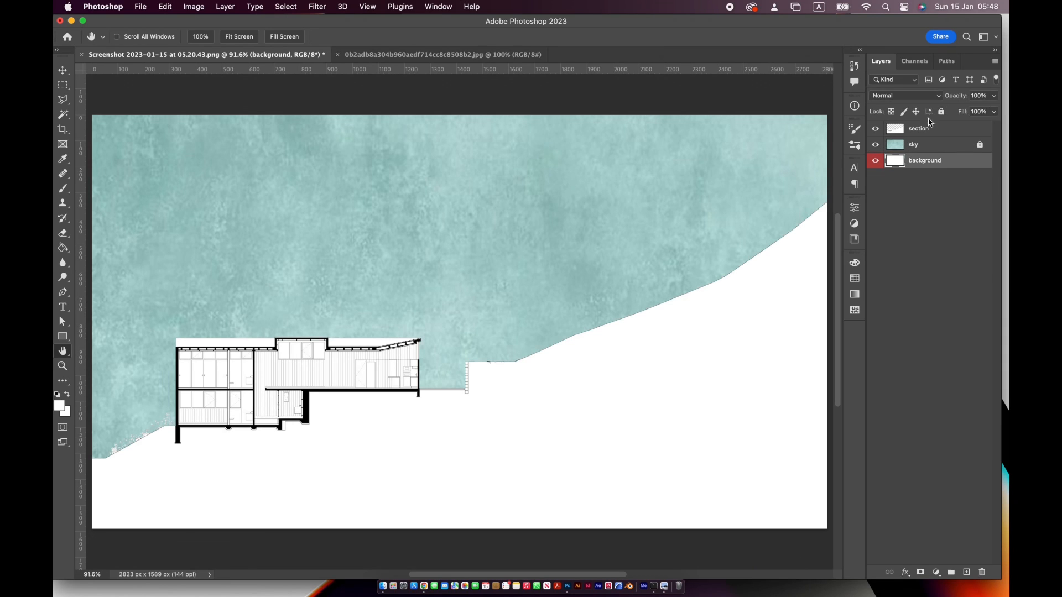
{"action": "left_click", "coordinate": [941, 112]}
{"action": "left_click", "coordinate": [941, 112]}
Try moving the section drawing across the canvas with the Move tool and undo the move
{"action": "key", "text": "v"}
{"action": "left_click", "coordinate": [650, 351]}
{"action": "left_click_drag", "start_coordinate": [649, 351], "coordinate": [552, 284]}
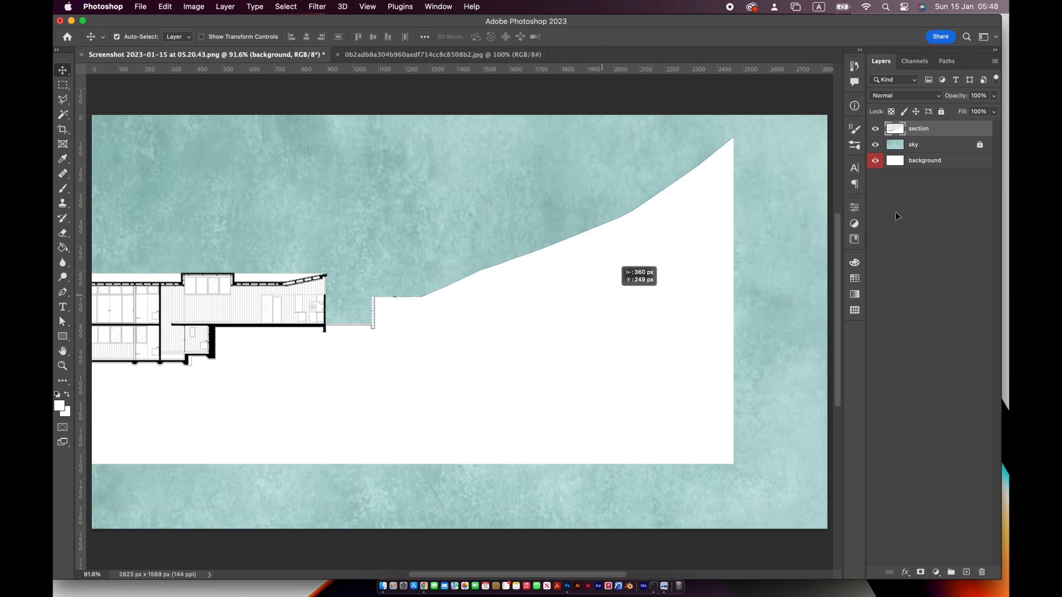
{"action": "key", "text": "super+z"}
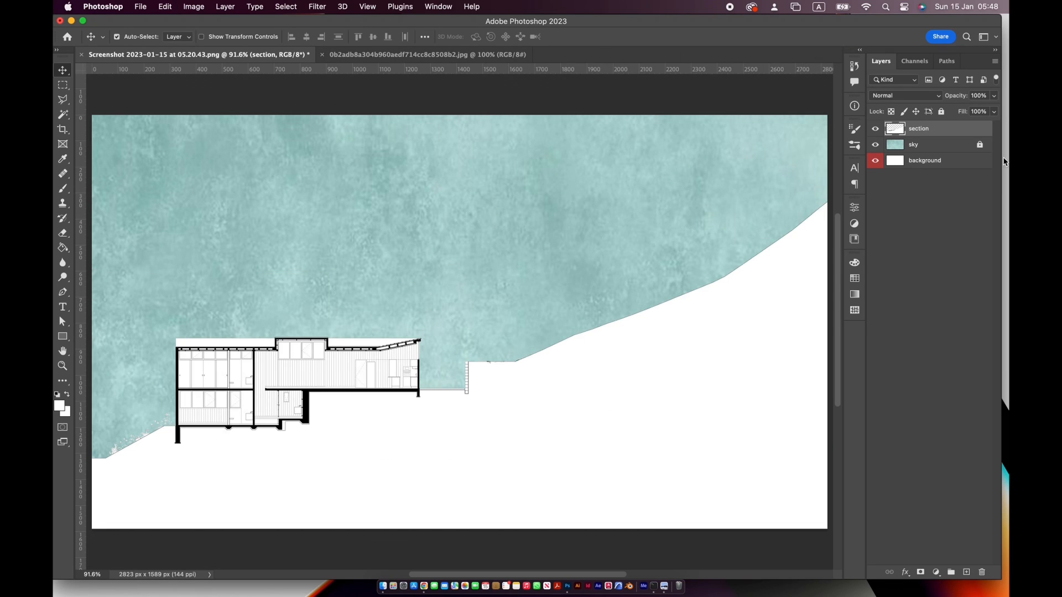
Fully lock the background layer and the section layer
{"action": "left_click", "coordinate": [935, 161]}
{"action": "left_click", "coordinate": [941, 112]}
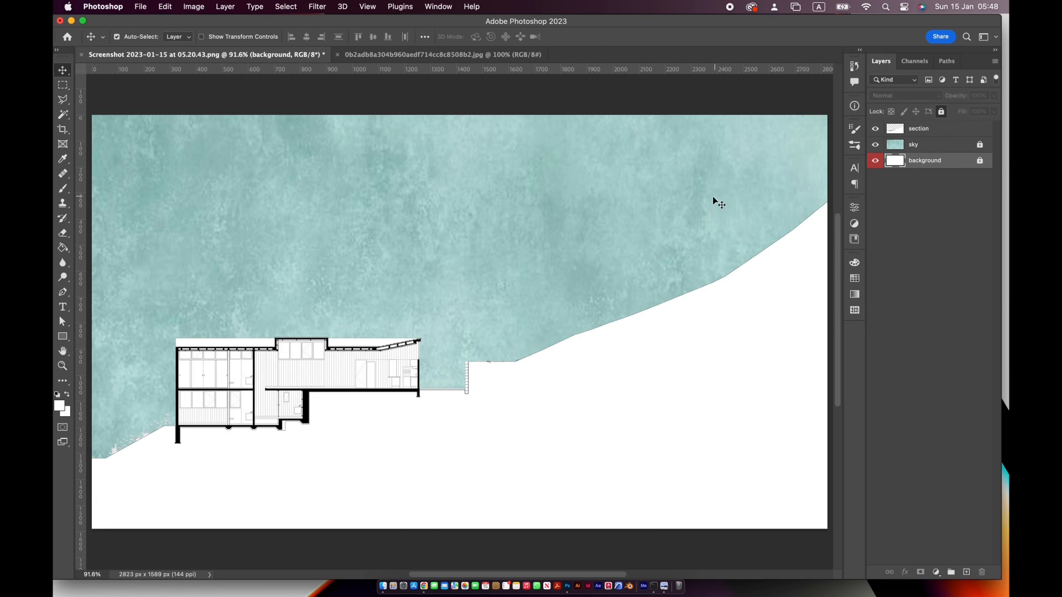
{"action": "left_click_drag", "start_coordinate": [710, 327], "coordinate": [649, 361]}
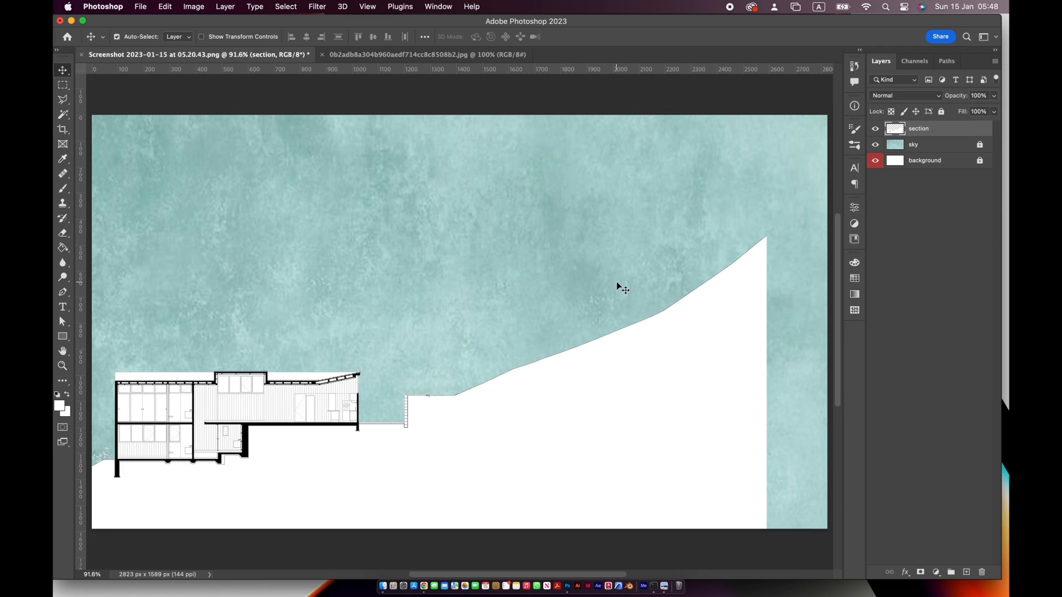
{"action": "left_click_drag", "start_coordinate": [623, 289], "coordinate": [683, 254]}
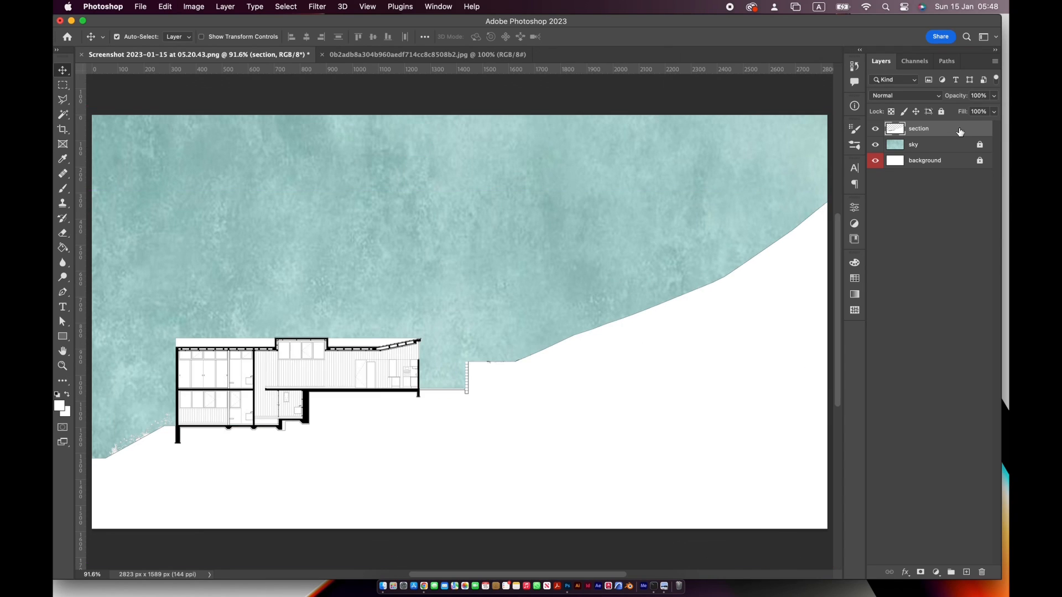
{"action": "left_click", "coordinate": [941, 111]}
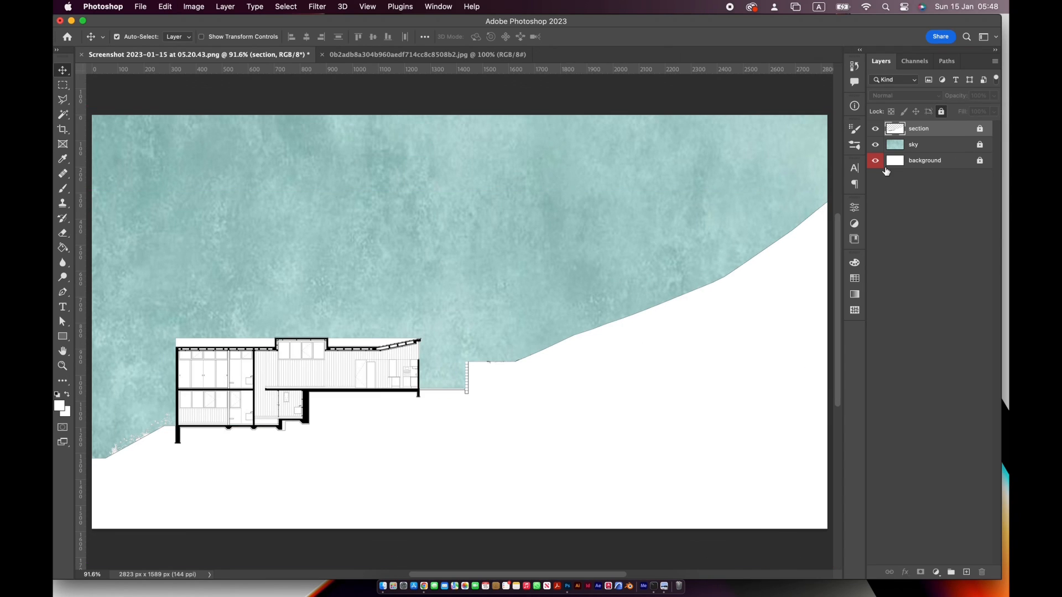
{"action": "left_click", "coordinate": [682, 309]}
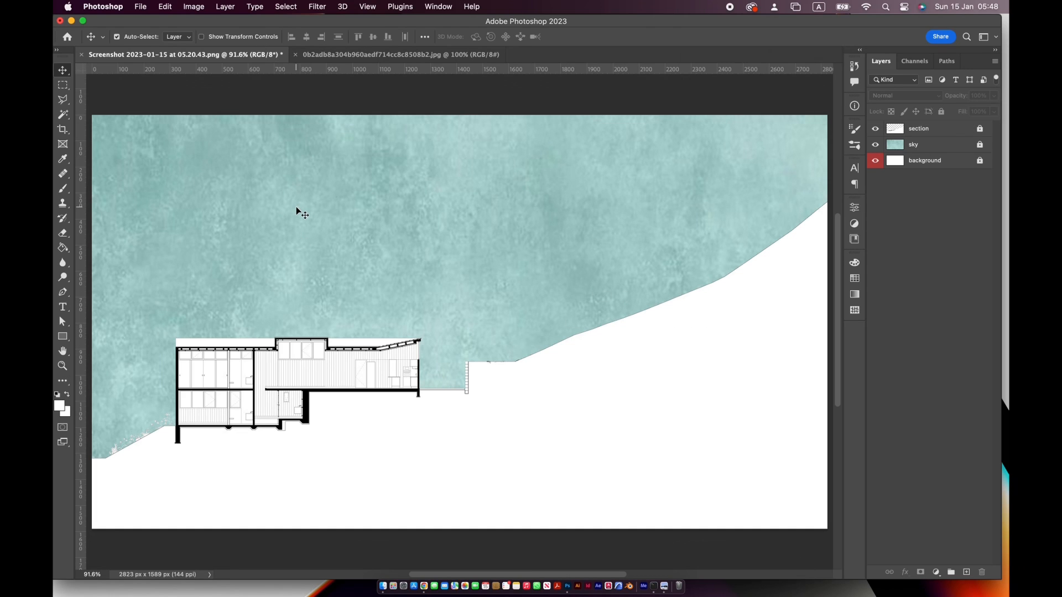
Open the beige texture image 9910fddfe009be249398a6fd9cc59685.jpg and place it in the lower-left corner of the section drawing
{"action": "left_click", "coordinate": [138, 7]}
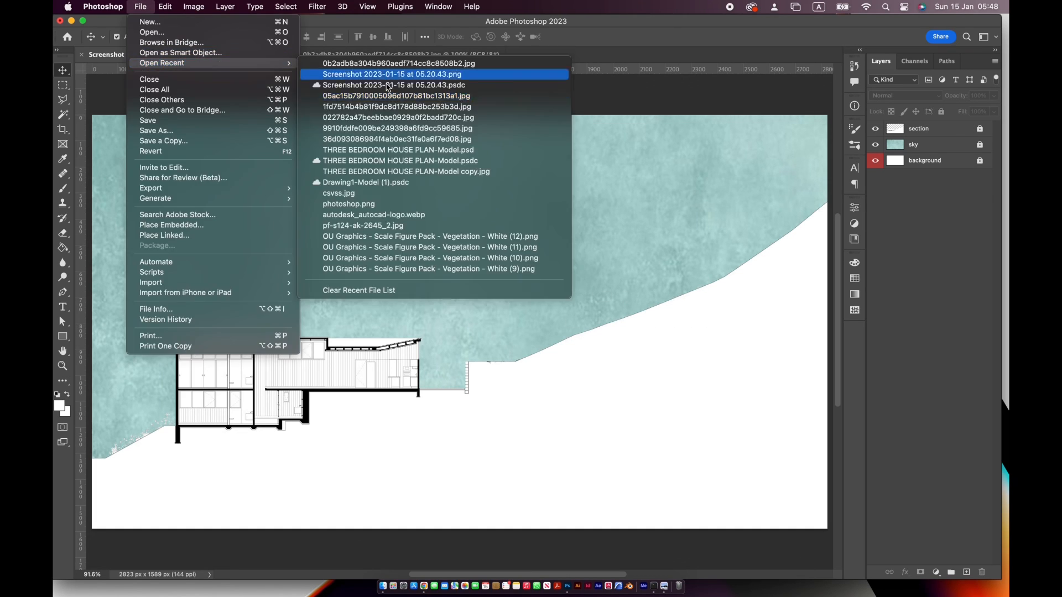
{"action": "left_click", "coordinate": [717, 270]}
{"action": "left_click", "coordinate": [136, 7]}
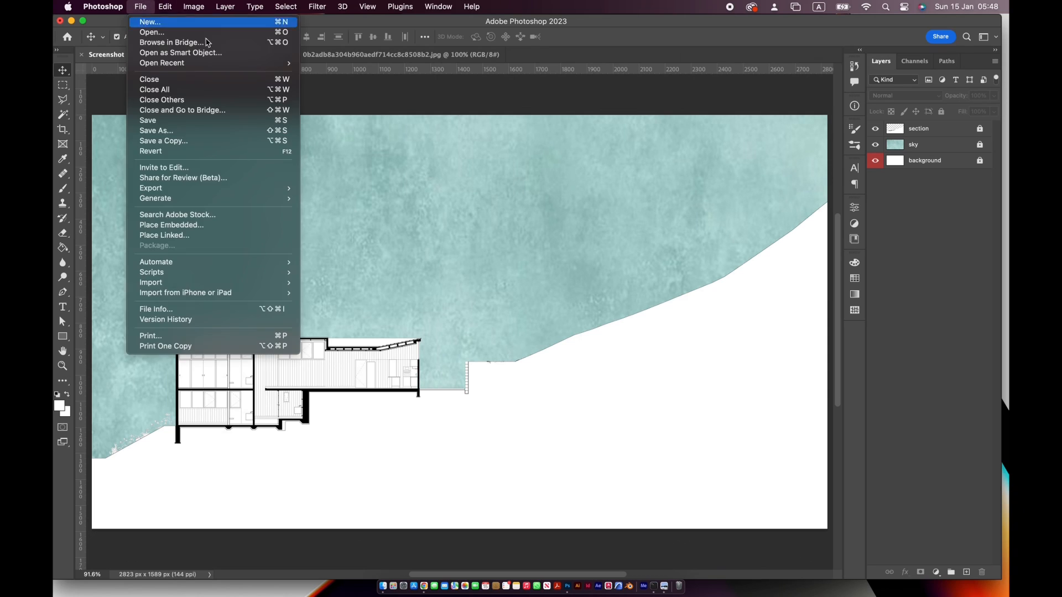
{"action": "left_click", "coordinate": [205, 34]}
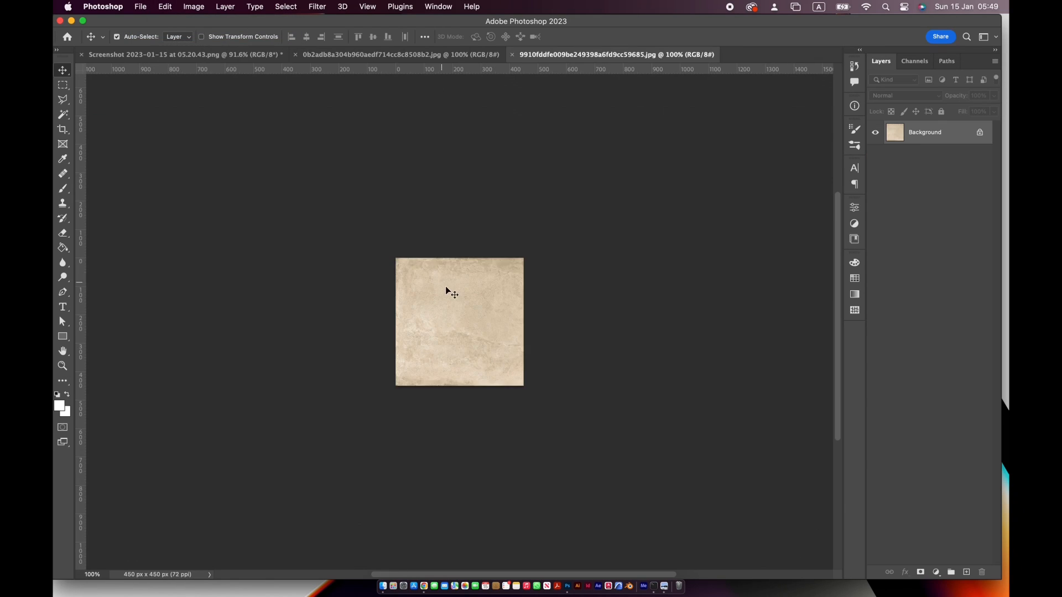
{"action": "left_click_drag", "start_coordinate": [445, 289], "coordinate": [242, 444]}
{"action": "key", "text": "super+minus"}
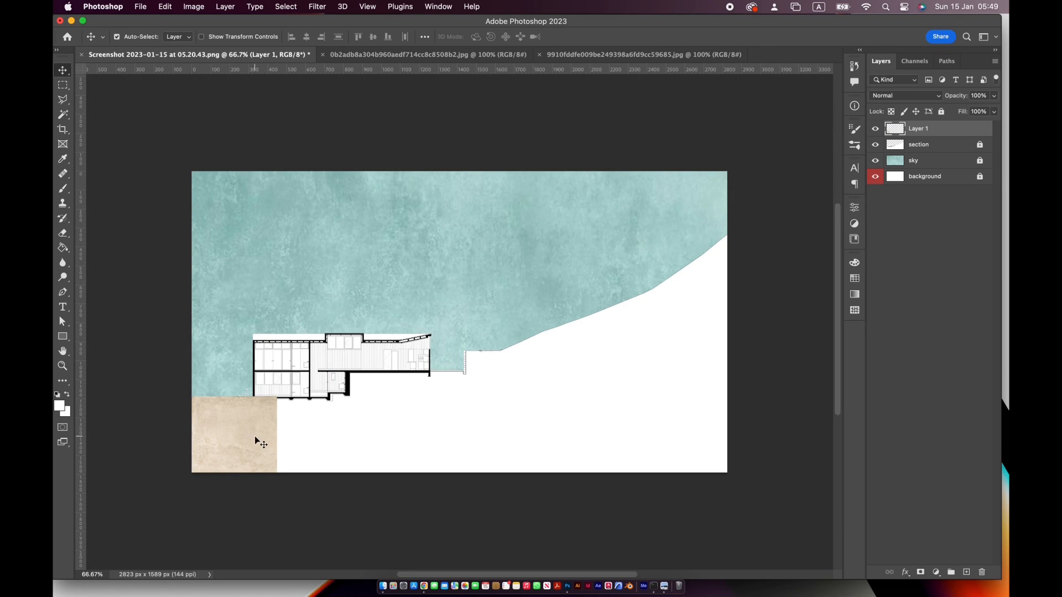
Try enlarging the beige texture with Free Transform to cover the drawing, and undo the scaling
{"action": "key", "text": "super+t"}
{"action": "left_click_drag", "start_coordinate": [277, 396], "coordinate": [758, 254]}
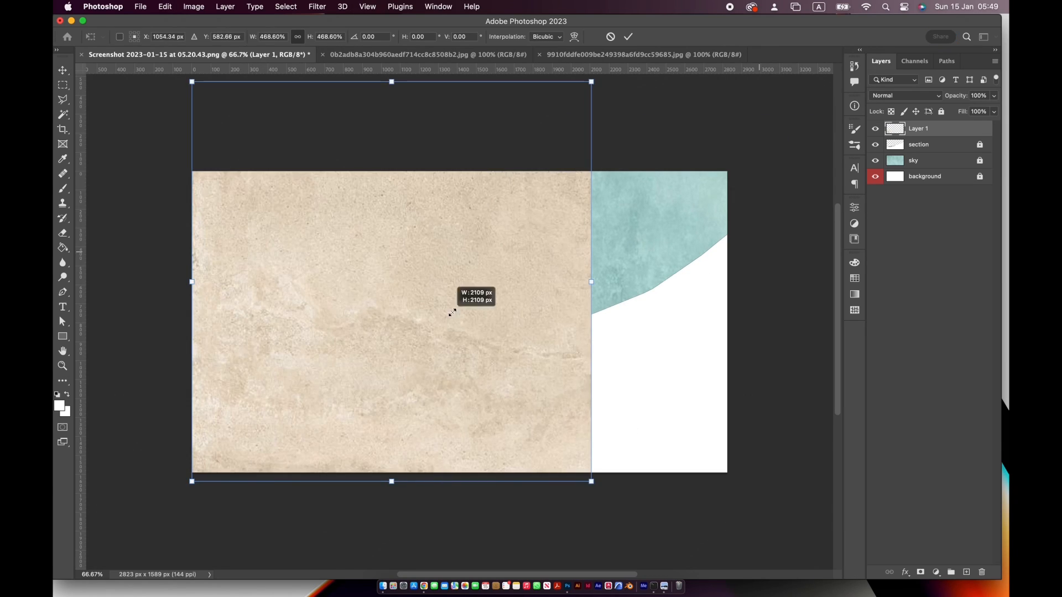
{"action": "left_click_drag", "start_coordinate": [450, 315], "coordinate": [488, 326]}
{"action": "left_click_drag", "start_coordinate": [629, 493], "coordinate": [906, 550]}
{"action": "key", "text": "Return"}
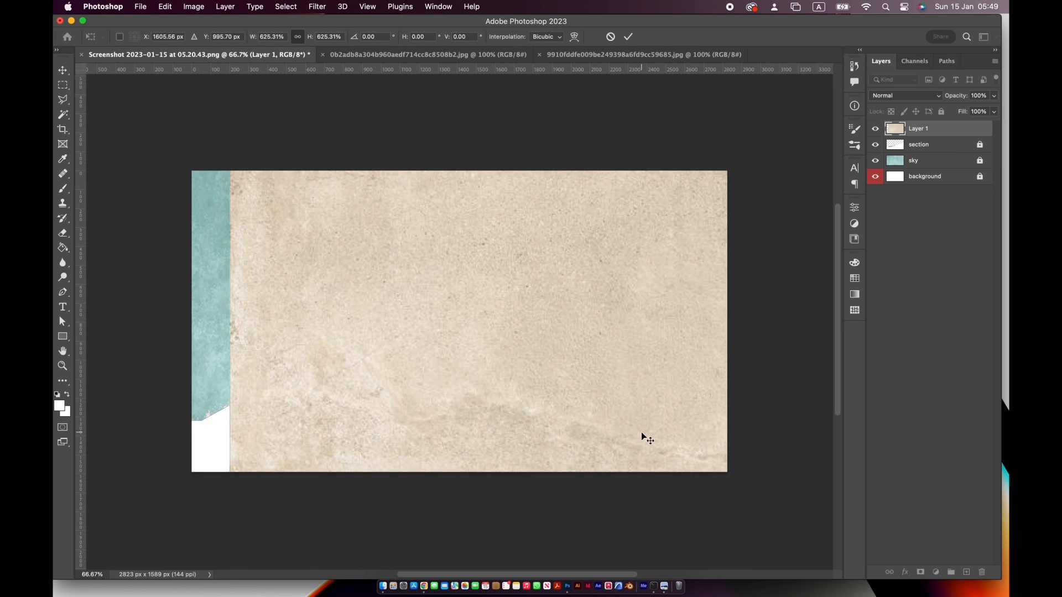
{"action": "double_click", "coordinate": [63, 352]}
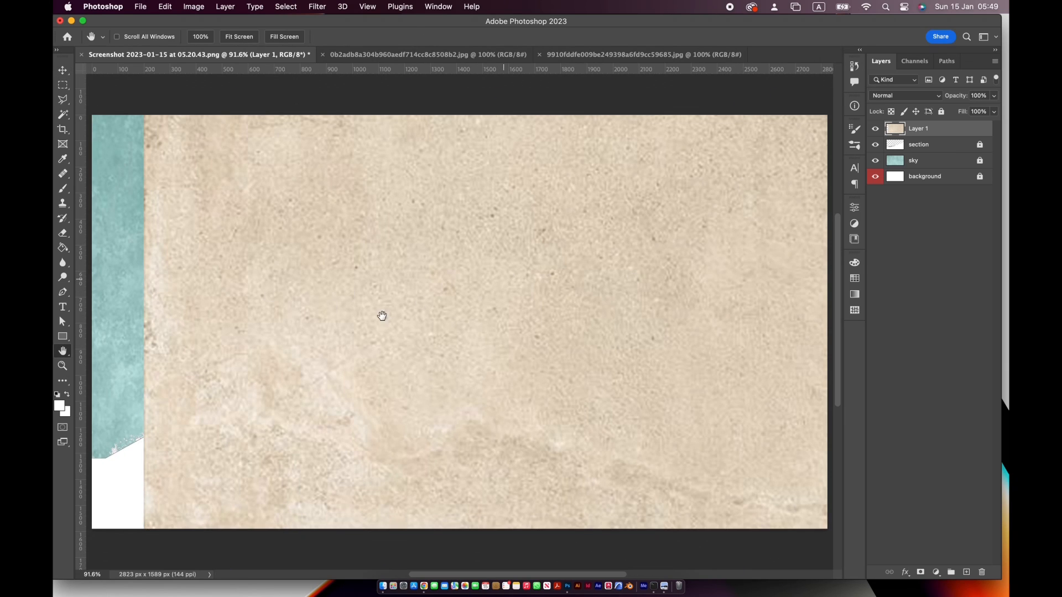
{"action": "key", "text": "super+z"}
{"action": "key", "text": "super+minus"}
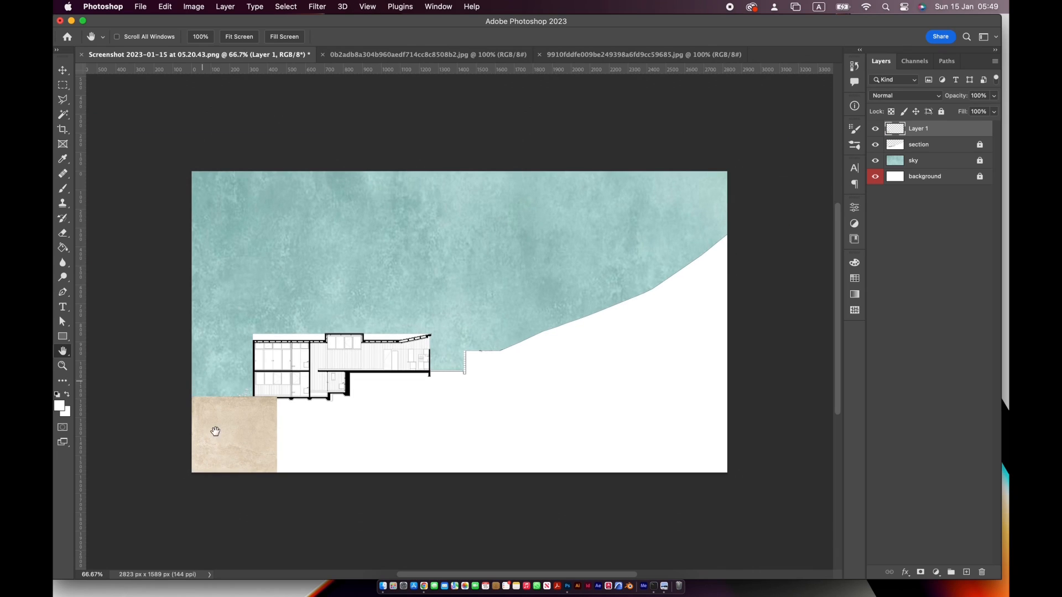
Move the beige texture to the canvas's lower-right corner and scale it proportionally to about 362%
{"action": "key", "text": "v"}
{"action": "left_click_drag", "start_coordinate": [246, 440], "coordinate": [685, 440]}
{"action": "key", "text": "super+t"}
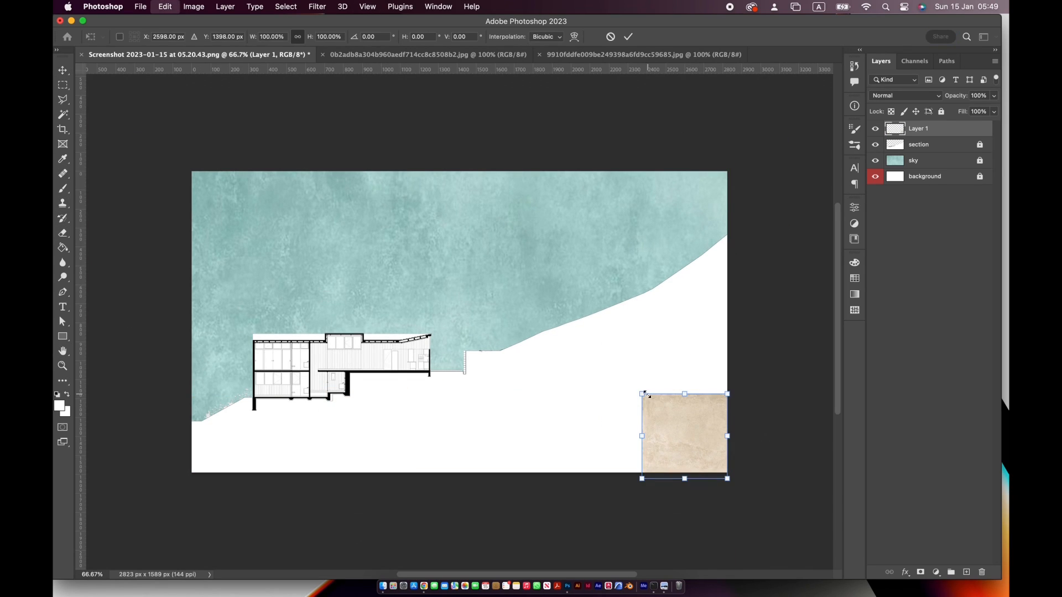
{"action": "left_click_drag", "start_coordinate": [641, 394], "coordinate": [412, 176]}
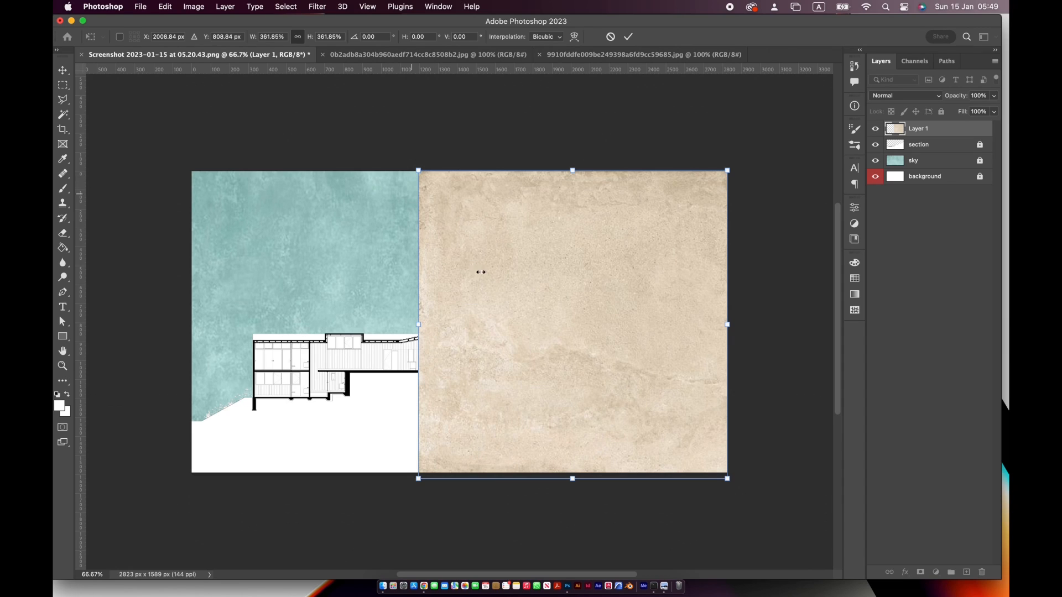
{"action": "key", "text": "Return"}
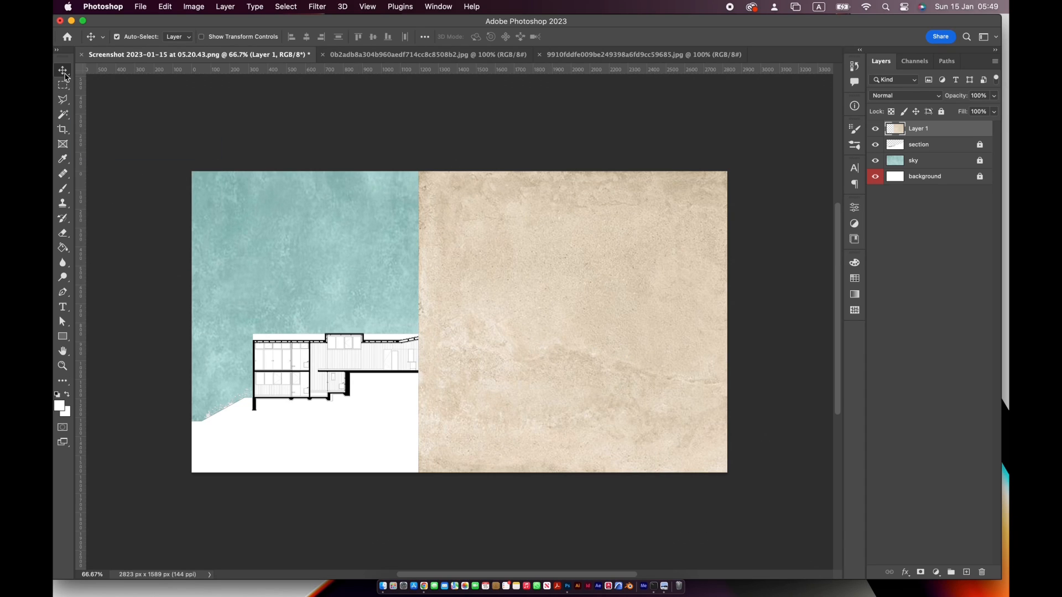
Duplicate the beige texture onto the uncovered left part of the canvas and shift the copy to overlap the original at the seam
{"action": "left_click_drag", "start_coordinate": [606, 319], "coordinate": [607, 336]}
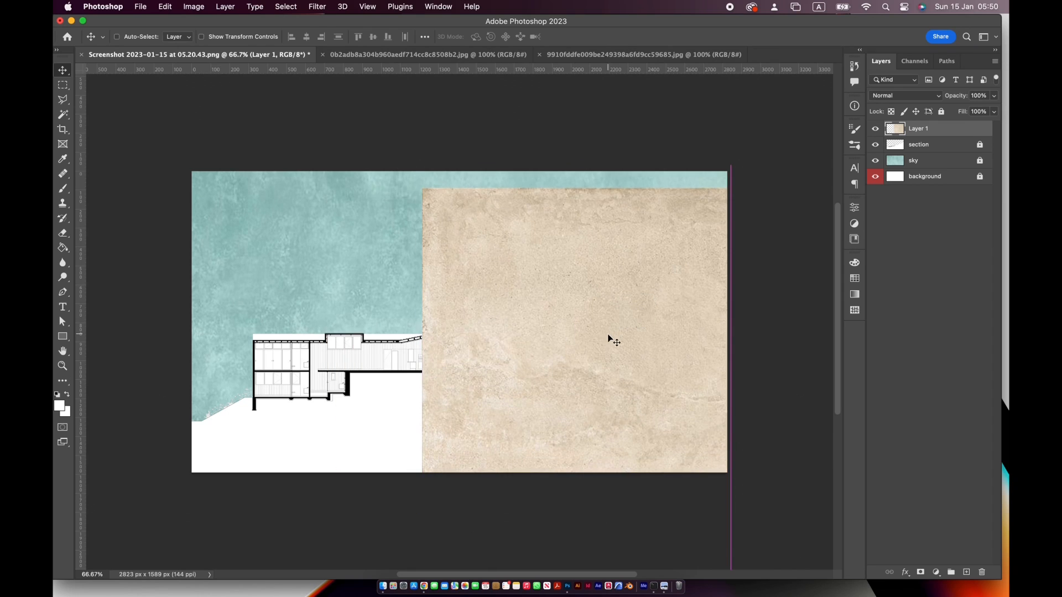
{"action": "key", "text": "super+z"}
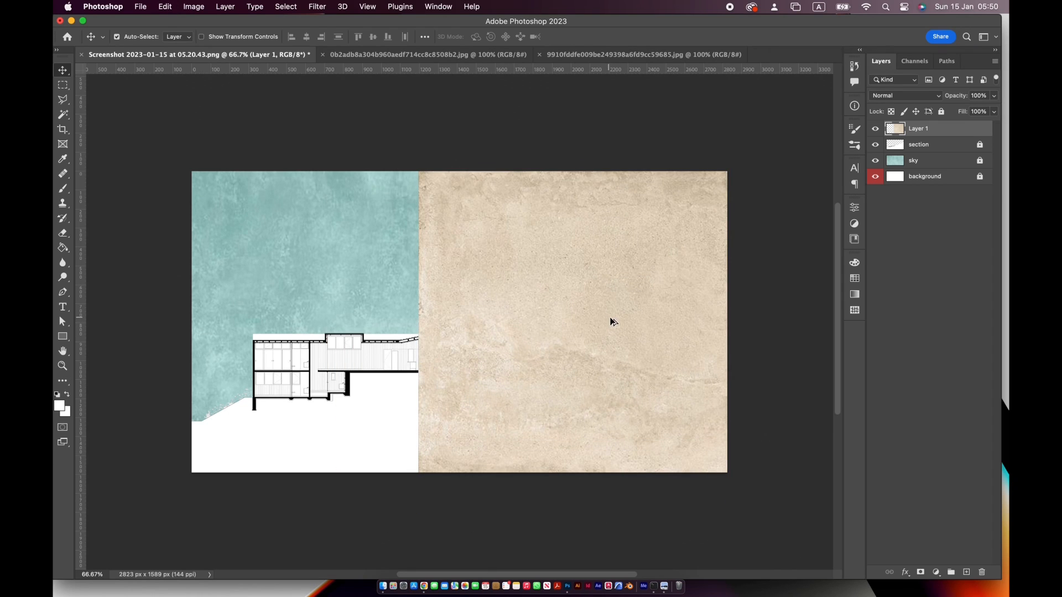
{"action": "left_click_drag", "start_coordinate": [616, 326], "coordinate": [316, 290]}
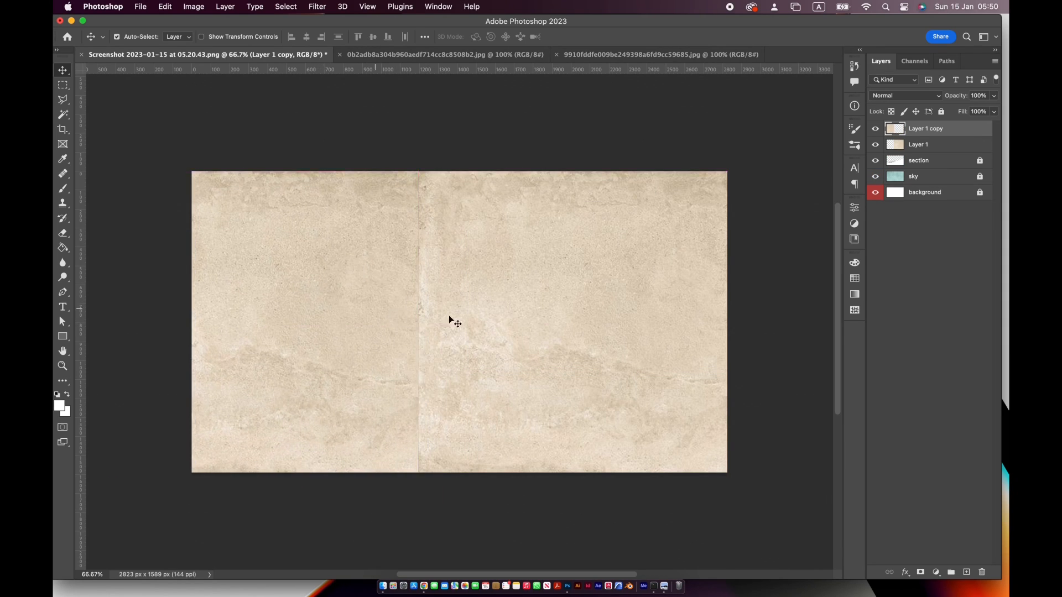
{"action": "left_click_drag", "start_coordinate": [404, 328], "coordinate": [455, 332]}
{"action": "left_click_drag", "start_coordinate": [347, 293], "coordinate": [394, 290]}
{"action": "left_click_drag", "start_coordinate": [383, 270], "coordinate": [398, 271]}
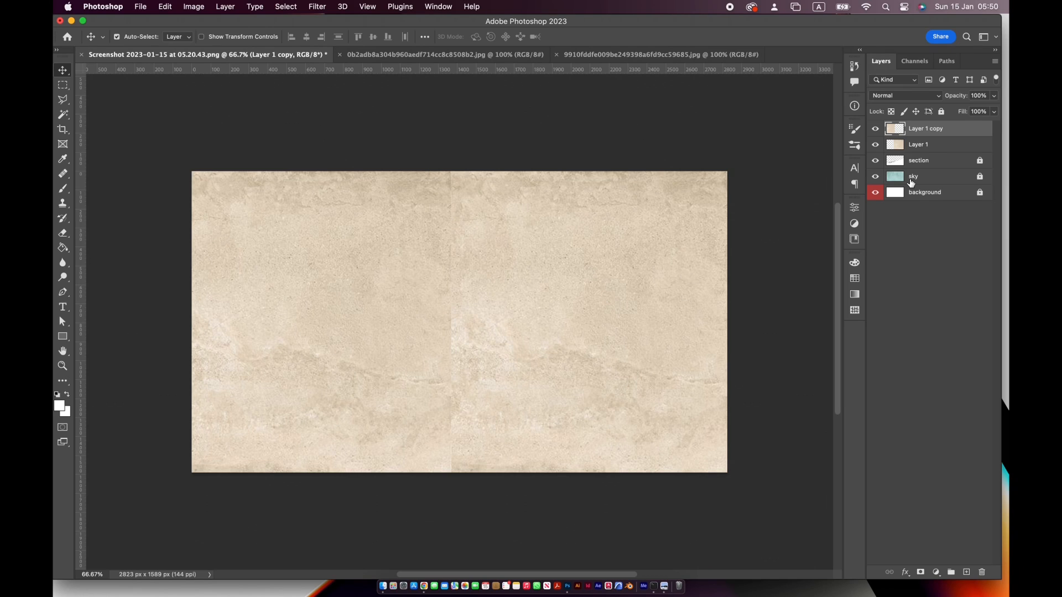
Merge the two beige texture layers into one and rename it "texture"
{"action": "left_click", "coordinate": [965, 145], "text": "shift"}
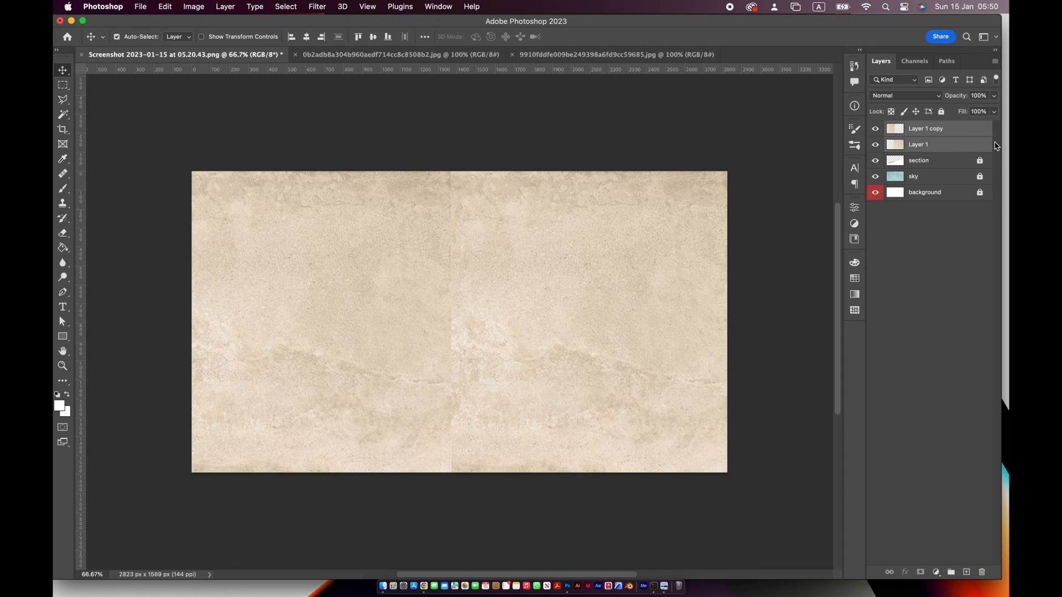
{"action": "key", "text": "super+e"}
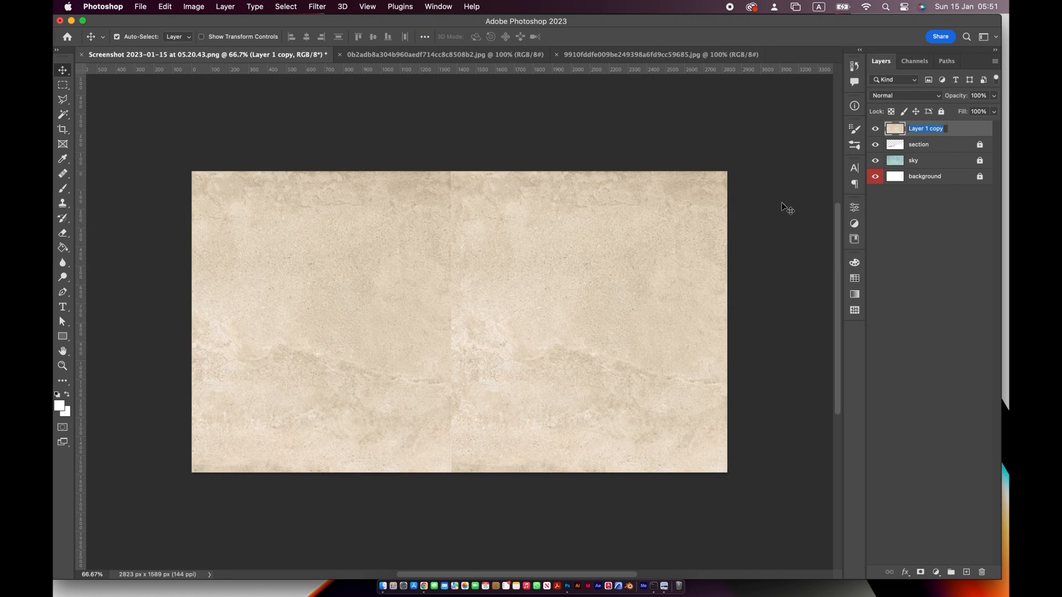
{"action": "type", "text": "texture"}
{"action": "key", "text": "Return"}
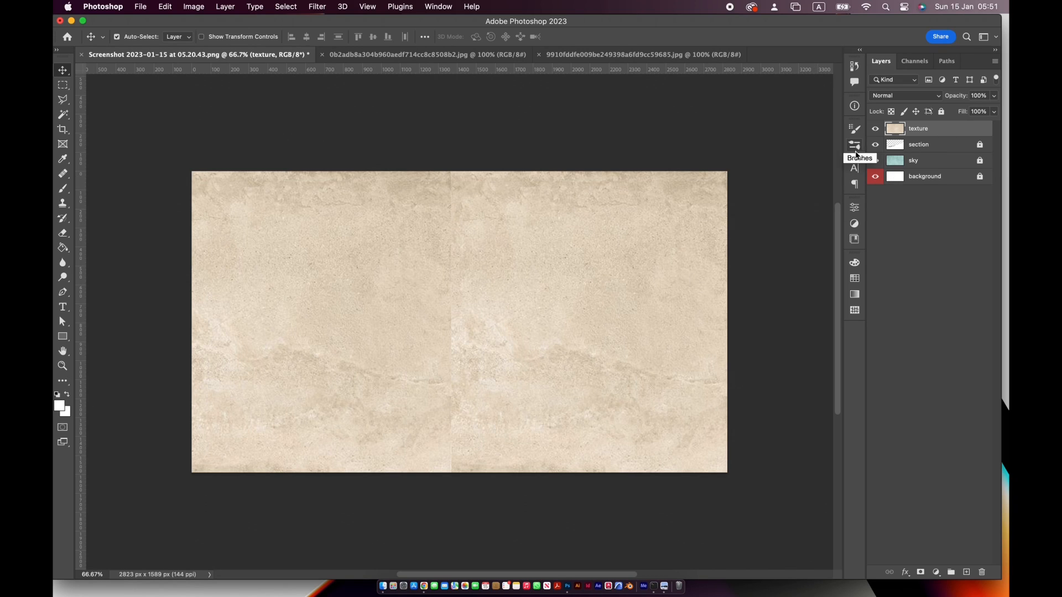
Hide the texture layer and select the white ground area of the section layer with the Magic Wand
{"action": "left_click", "coordinate": [875, 129]}
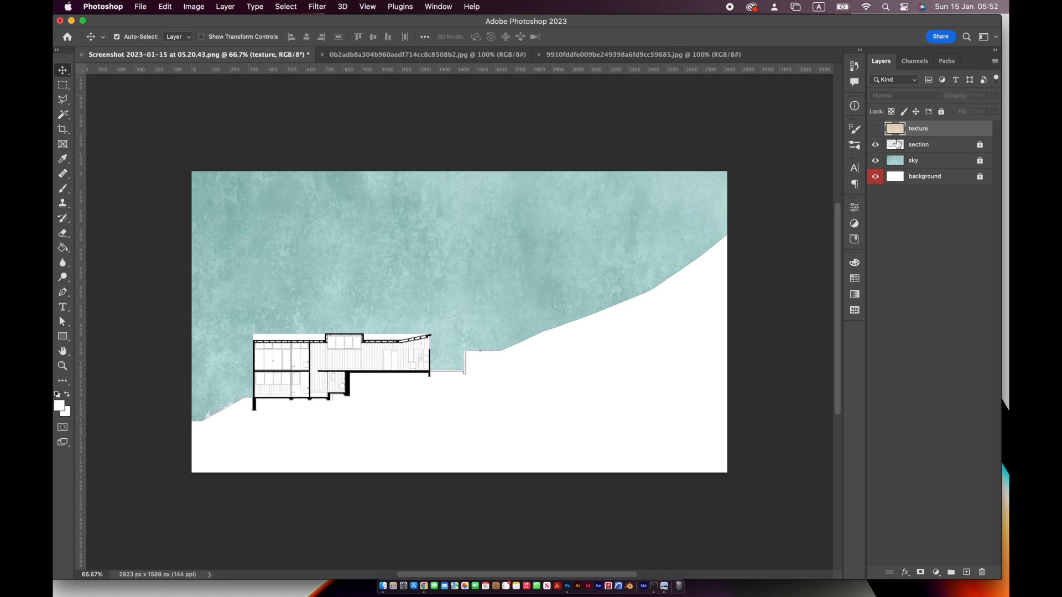
{"action": "left_click", "coordinate": [940, 147]}
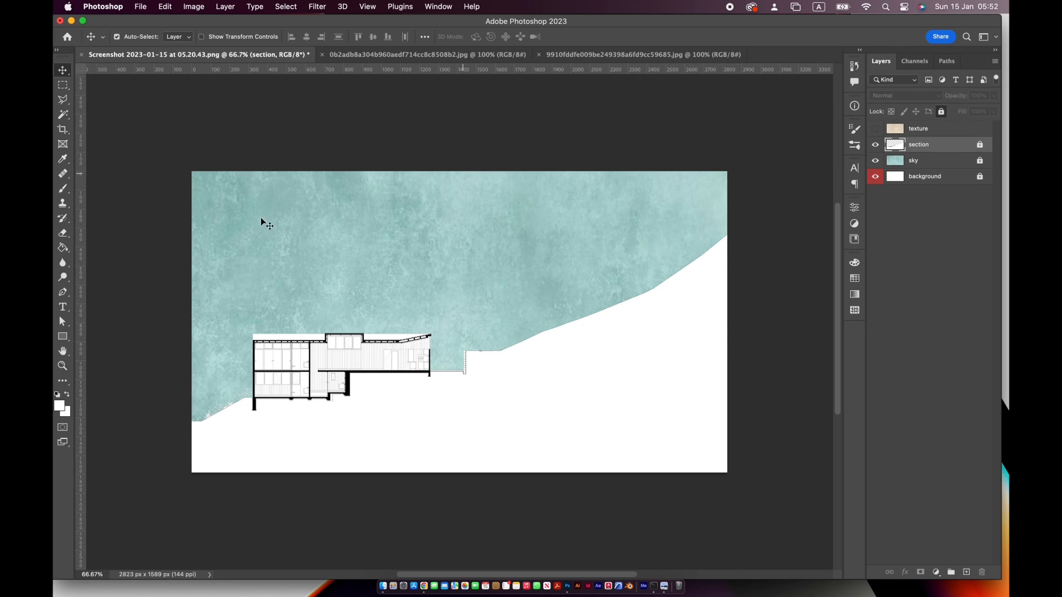
{"action": "left_click", "coordinate": [62, 114]}
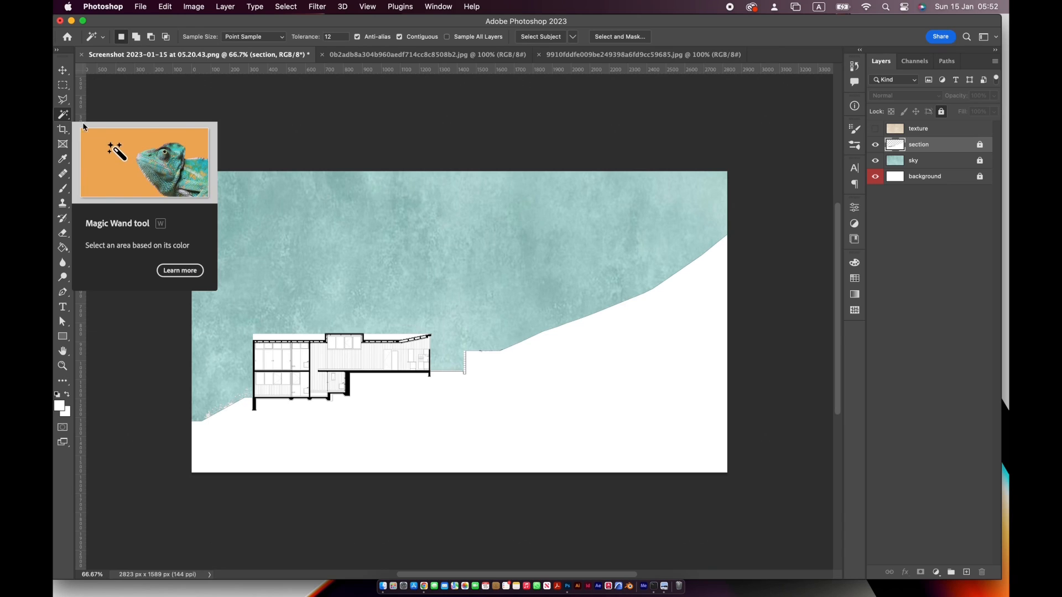
{"action": "left_click", "coordinate": [580, 385]}
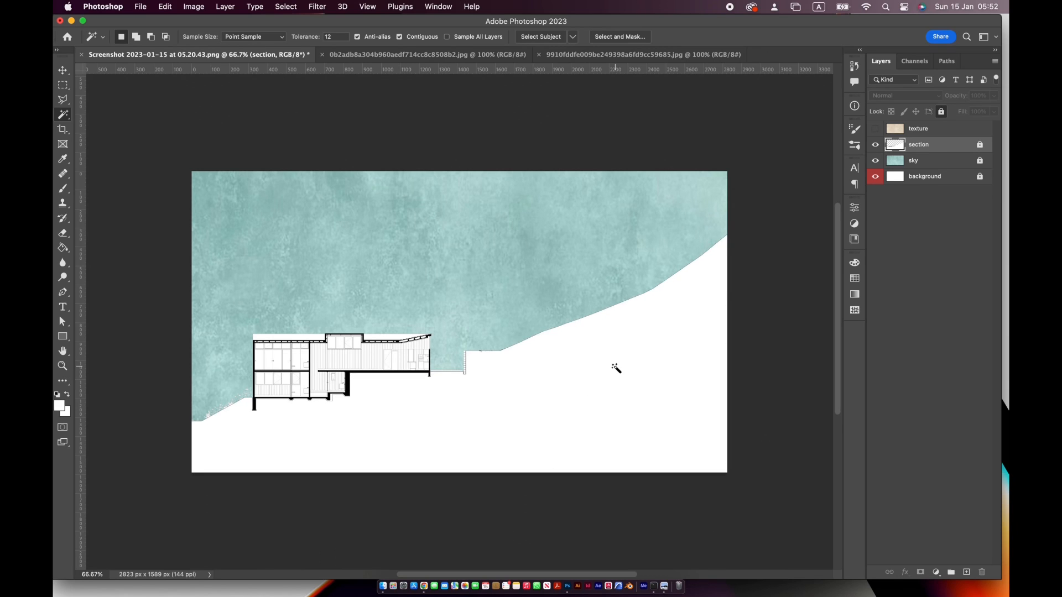
Add a layer mask to the texture layer from the ground selection and make the layer visible again
{"action": "left_click", "coordinate": [929, 129]}
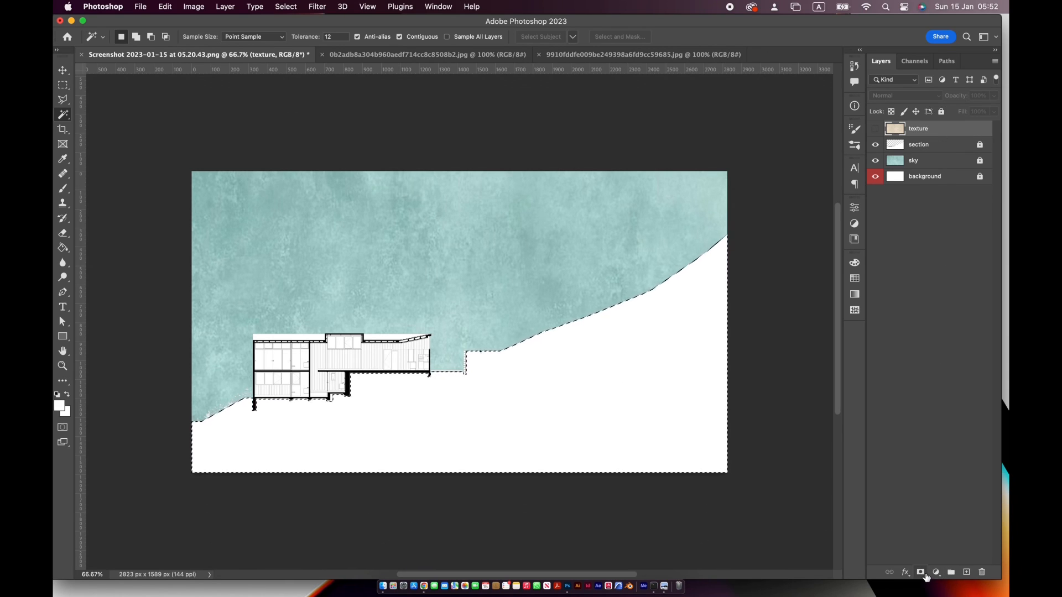
{"action": "left_click", "coordinate": [921, 573]}
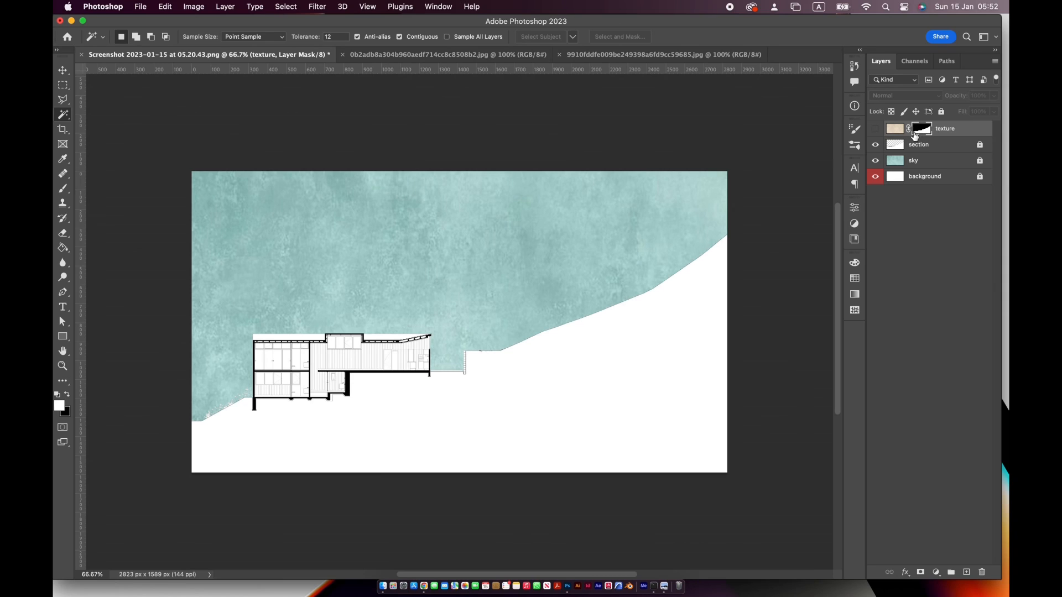
{"action": "left_click", "coordinate": [874, 131]}
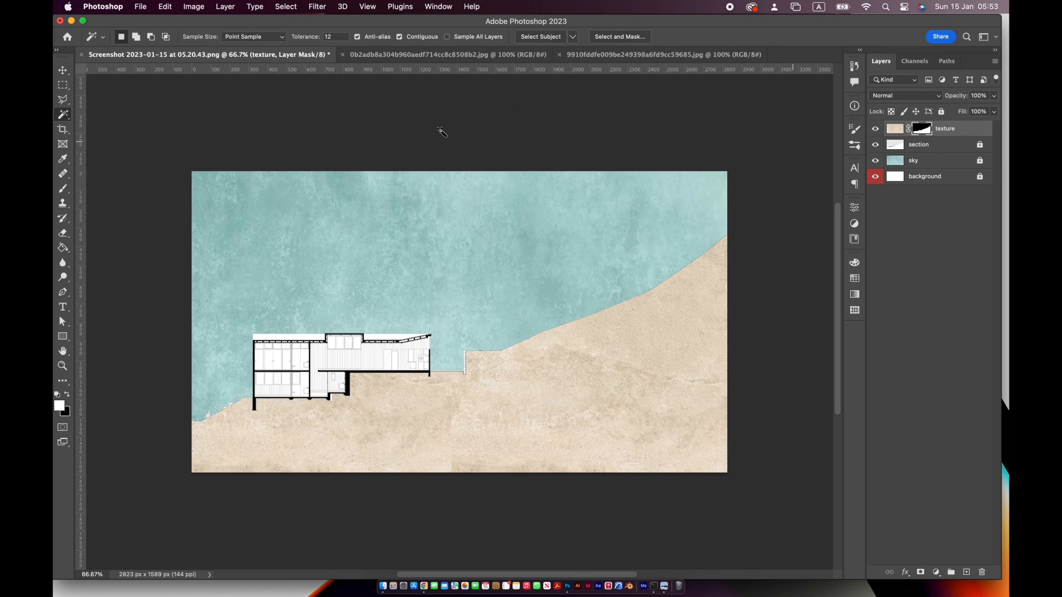
{"action": "double_click", "coordinate": [946, 129]}
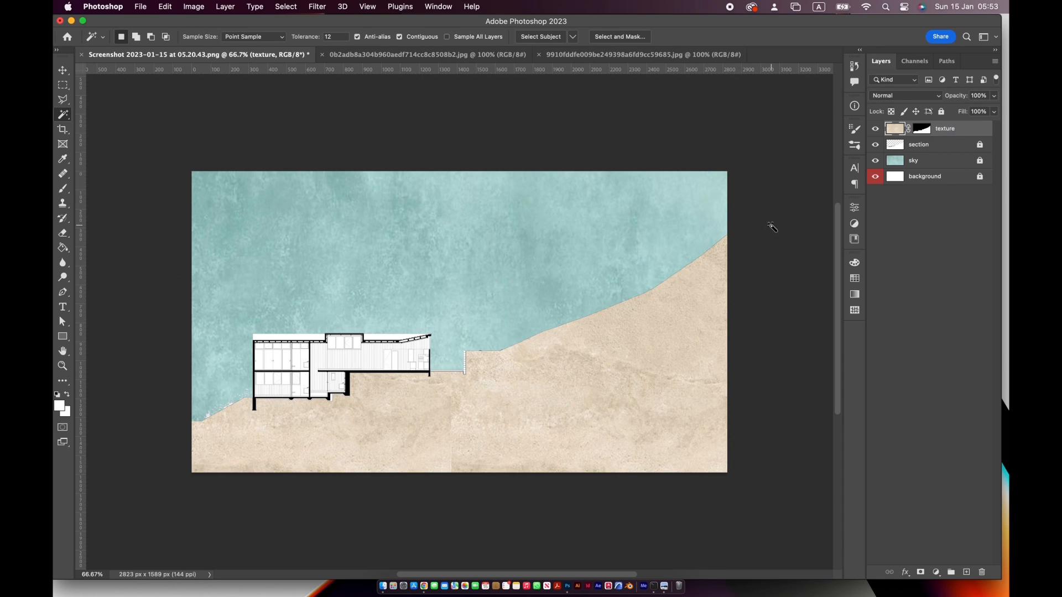
{"action": "left_click", "coordinate": [62, 70]}
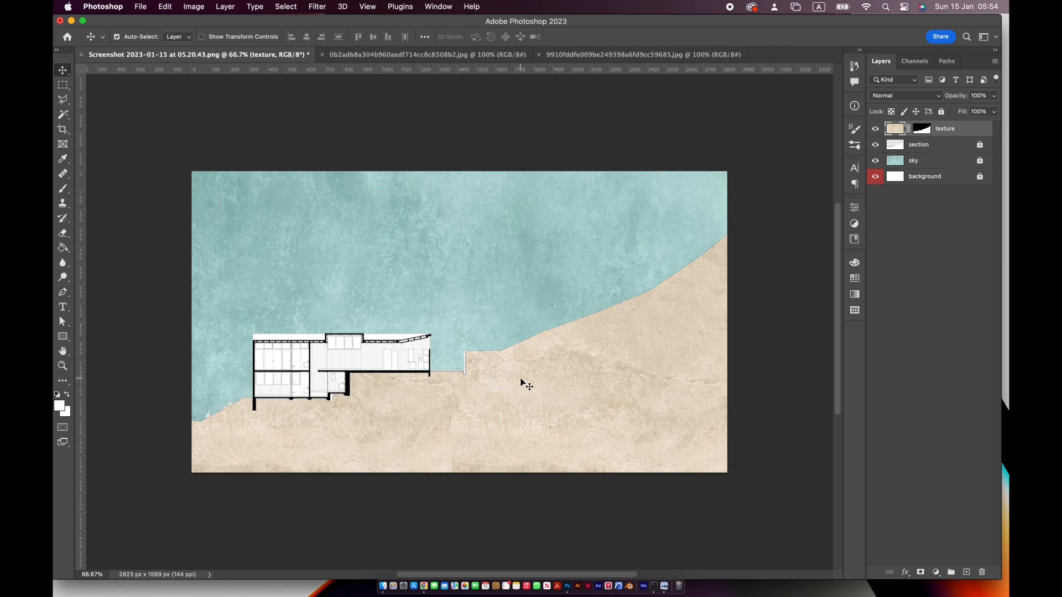
Add a new layer and draw a Pen shape edge descending through the ground, from beyond the canvas's right edge to beyond its left edge
{"action": "left_click", "coordinate": [966, 573]}
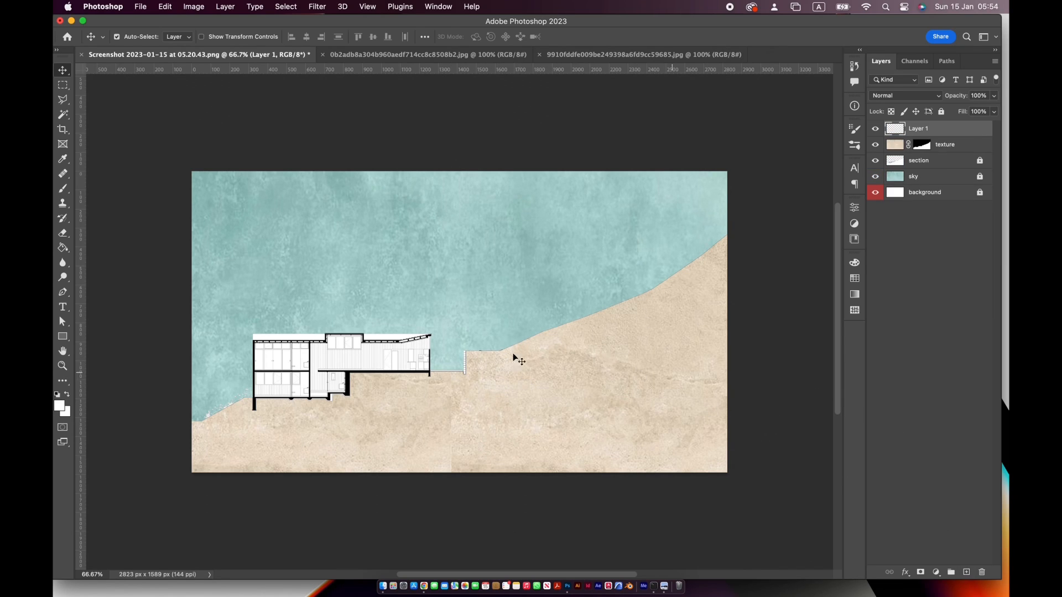
{"action": "left_click", "coordinate": [62, 292]}
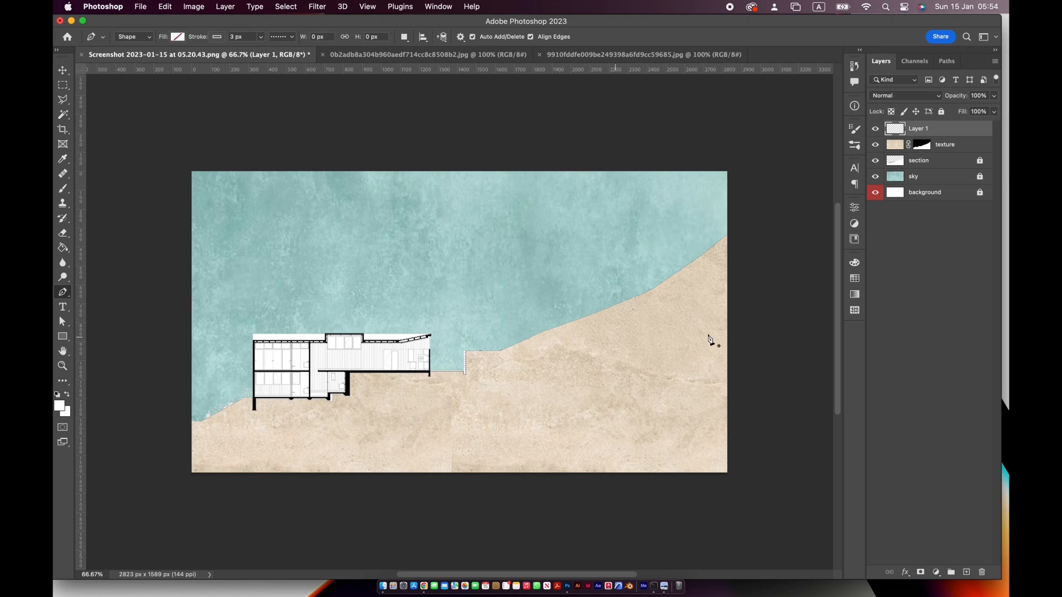
{"action": "left_click", "coordinate": [754, 245]}
{"action": "left_click", "coordinate": [684, 306]}
{"action": "left_click", "coordinate": [620, 338]}
{"action": "left_click", "coordinate": [518, 364]}
{"action": "left_click", "coordinate": [465, 398]}
{"action": "left_click", "coordinate": [383, 411]}
{"action": "left_click", "coordinate": [316, 426]}
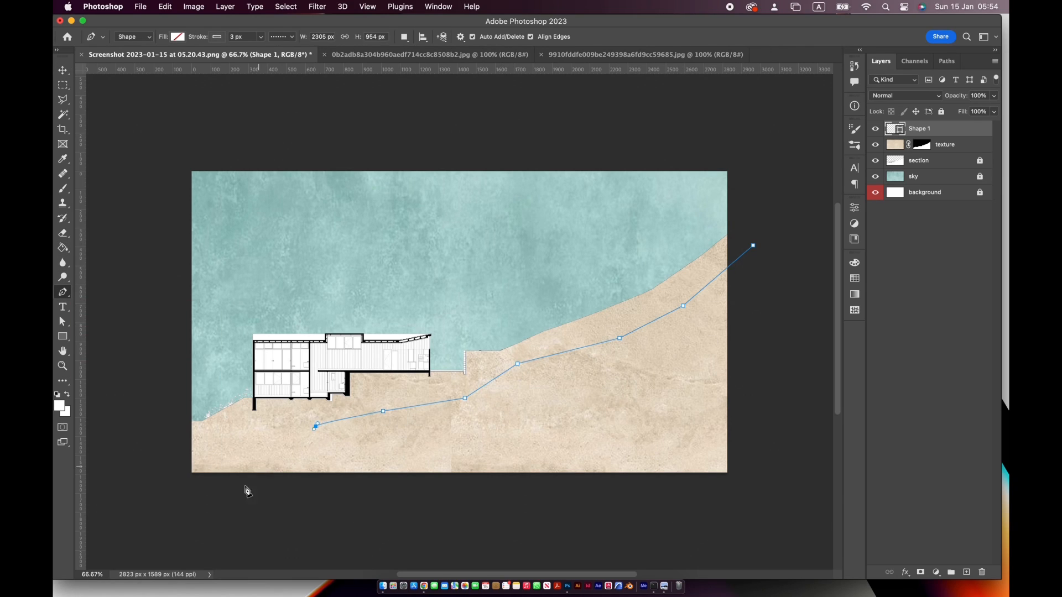
{"action": "left_click", "coordinate": [259, 468]}
{"action": "left_click", "coordinate": [176, 457]}
Close the Pen shape around the ground by running its outline below the canvas and back up beyond the right edge
{"action": "left_click", "coordinate": [172, 503]}
{"action": "left_click", "coordinate": [326, 520]}
{"action": "left_click", "coordinate": [598, 521]}
{"action": "left_click", "coordinate": [691, 511]}
{"action": "left_click", "coordinate": [783, 502]}
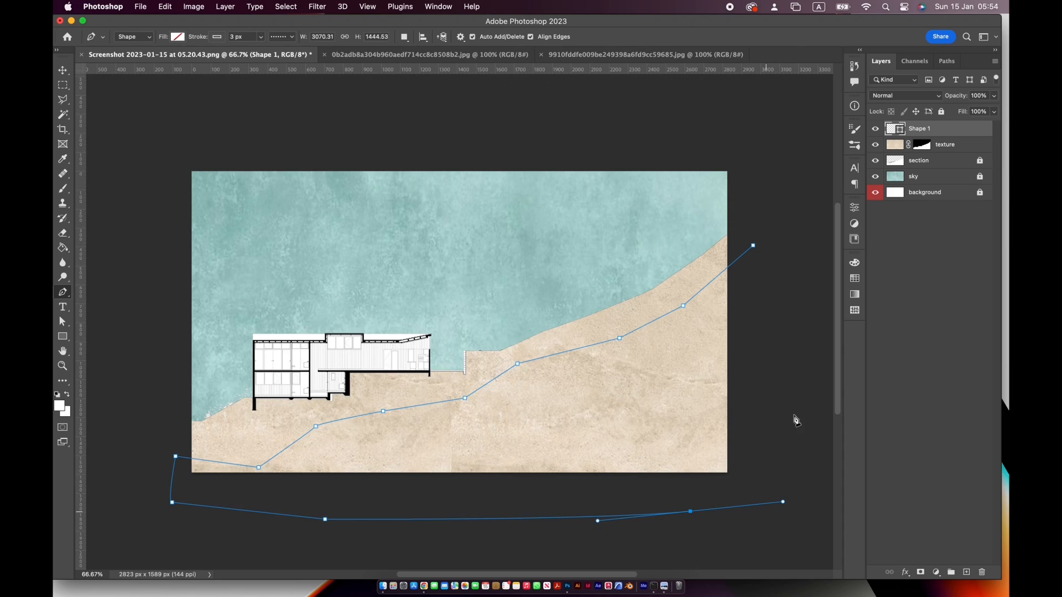
{"action": "left_click_drag", "start_coordinate": [794, 446], "coordinate": [792, 420]}
{"action": "left_click", "coordinate": [754, 244]}
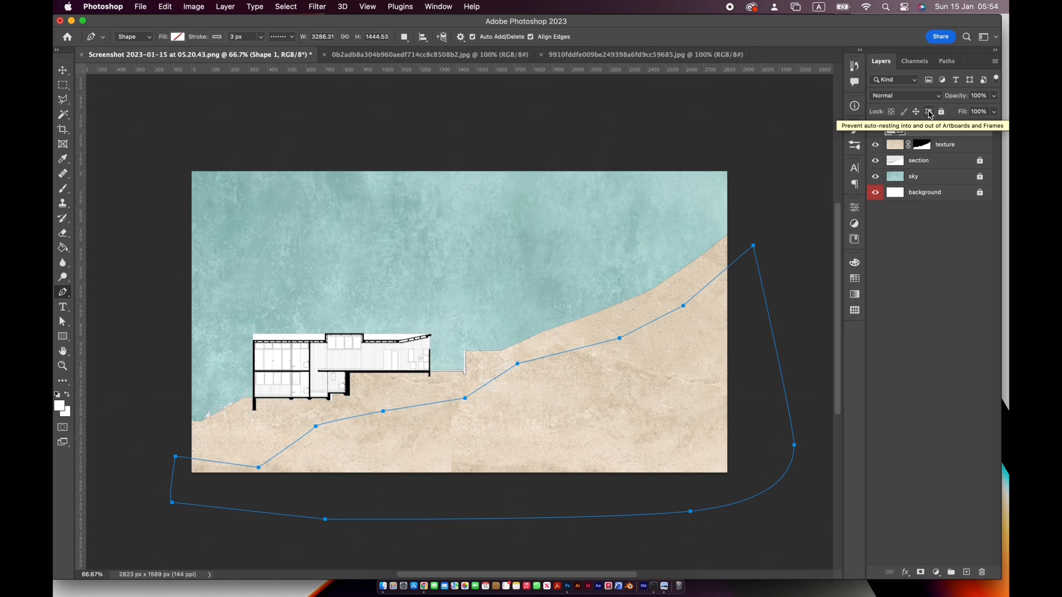
Load the closed ground shape's path as a selection and return to the layer list
{"action": "left_click", "coordinate": [947, 61]}
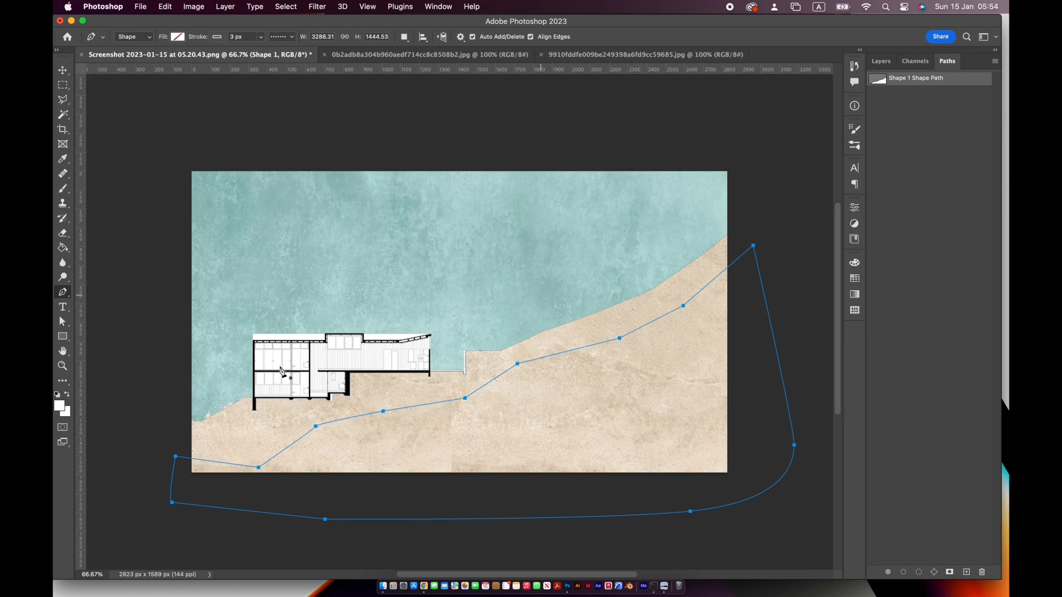
{"action": "left_click", "coordinate": [491, 519]}
{"action": "left_click", "coordinate": [918, 572]}
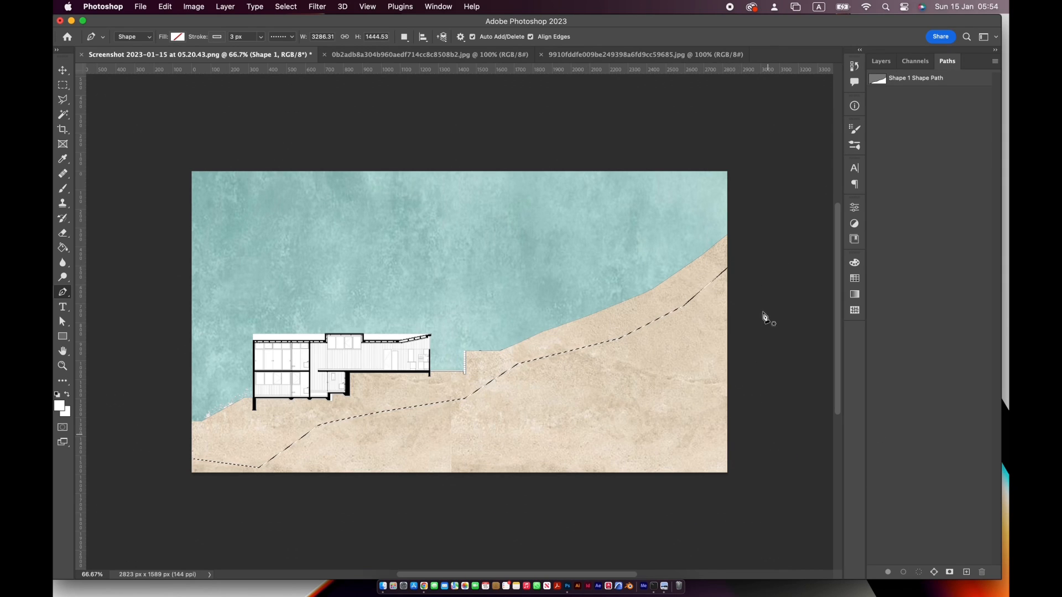
{"action": "left_click", "coordinate": [881, 61]}
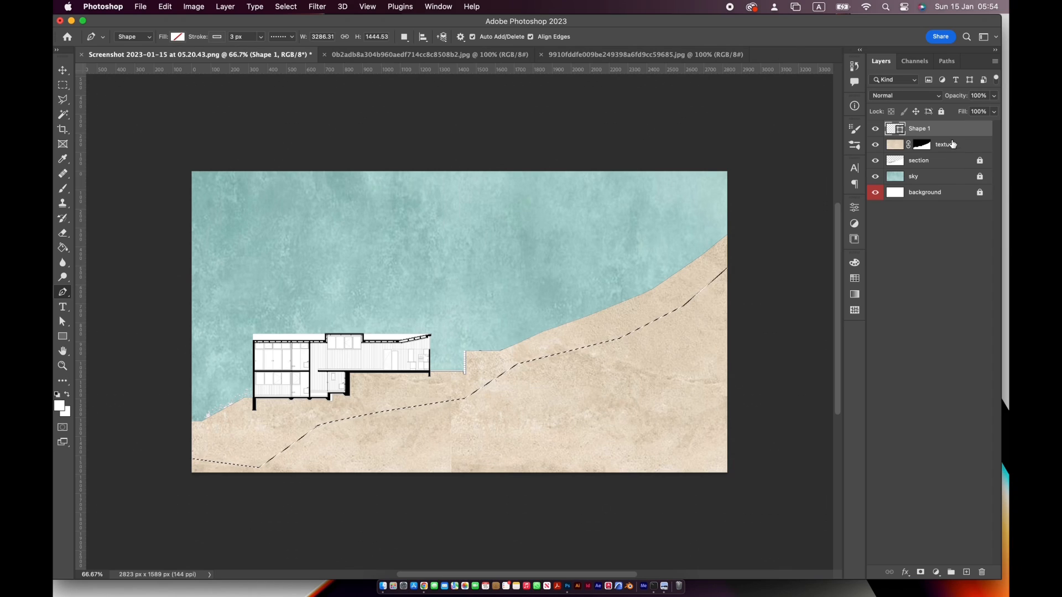
Rasterise the ground shape layer and fill the selection with white using the Paint Bucket
{"action": "left_click", "coordinate": [63, 248]}
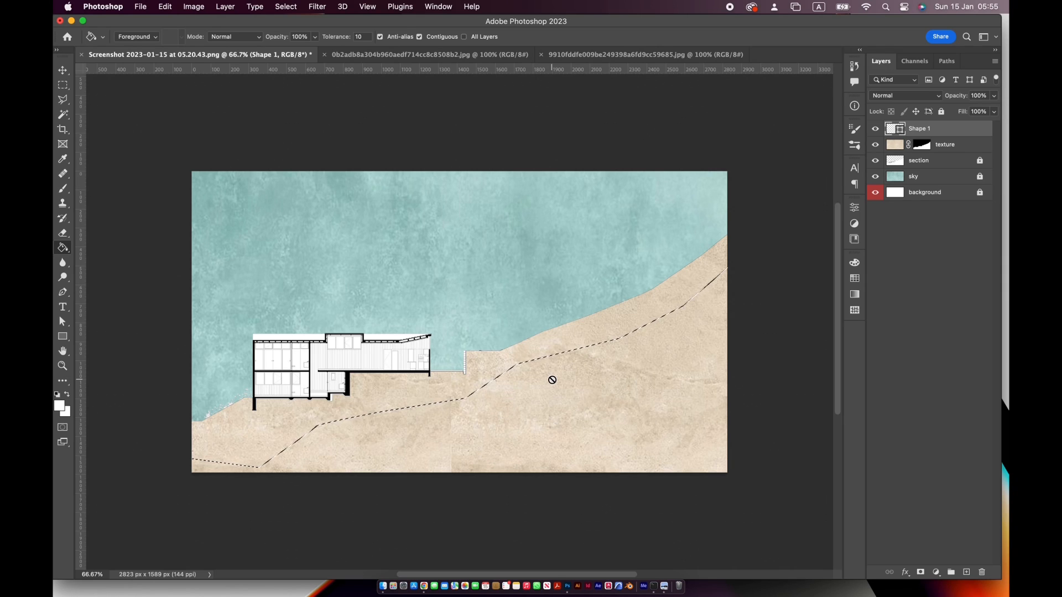
{"action": "left_click", "coordinate": [59, 407]}
{"action": "left_click", "coordinate": [960, 264]}
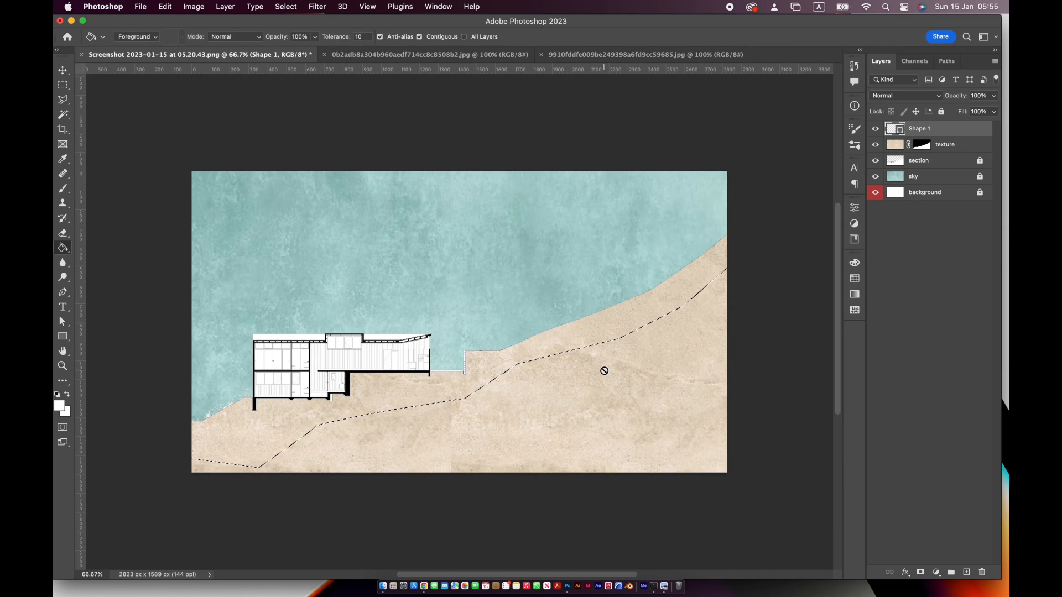
{"action": "left_click", "coordinate": [604, 369]}
{"action": "key", "text": "Return"}
{"action": "left_click", "coordinate": [689, 352]}
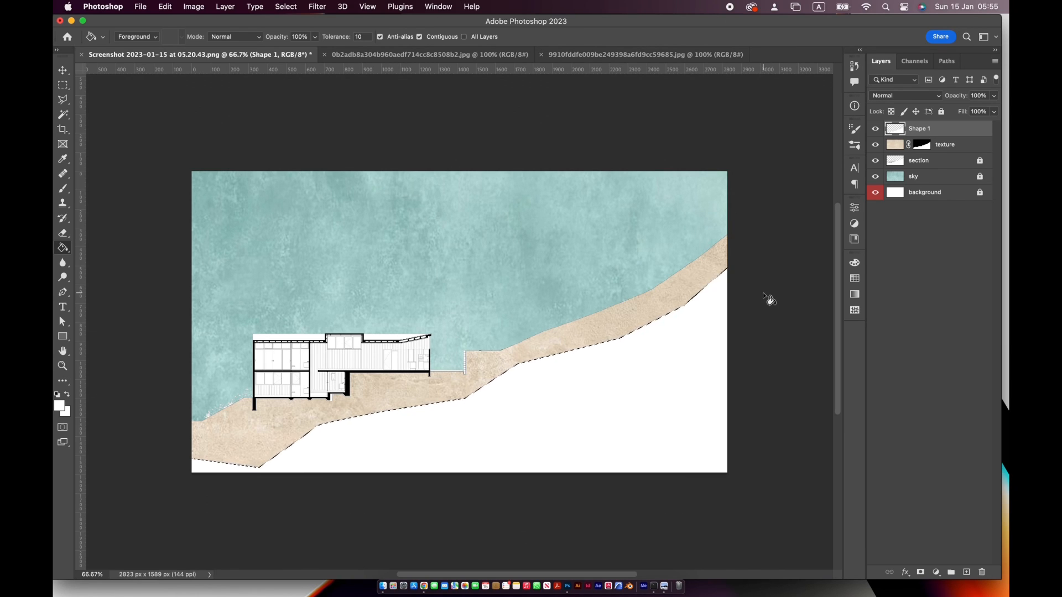
Set the white ground shape layer's opacity to 15% and clear the selection
{"action": "left_click", "coordinate": [993, 111]}
{"action": "mouse_move", "coordinate": [982, 112]}
{"action": "left_mouse_down"}
{"action": "mouse_move", "coordinate": [934, 113]}
{"action": "mouse_move", "coordinate": [967, 111]}
{"action": "left_mouse_up"}
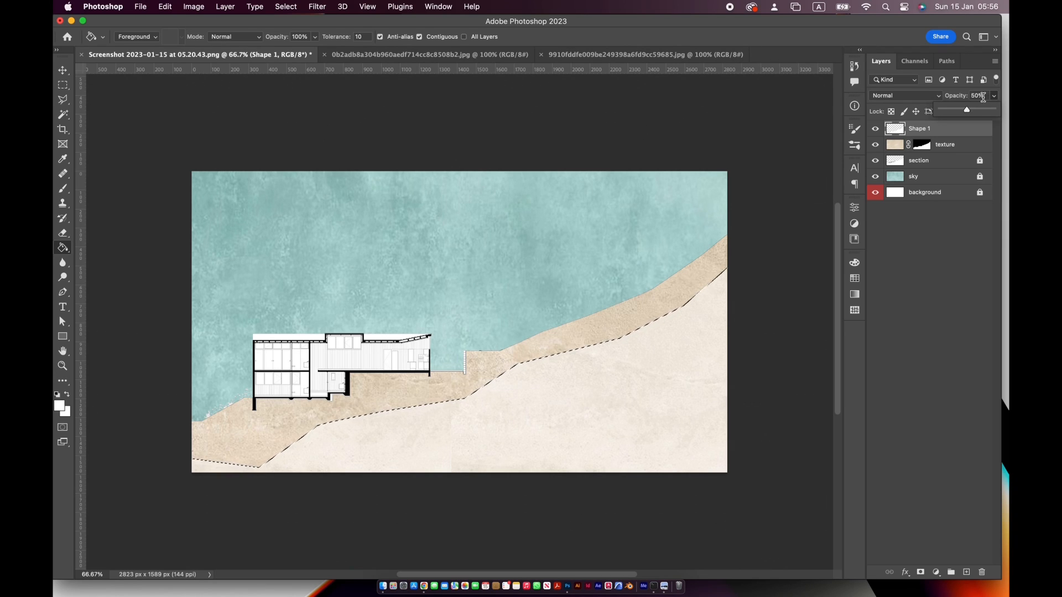
{"action": "left_click", "coordinate": [977, 95]}
{"action": "type", "text": "15"}
{"action": "key", "text": "Return"}
{"action": "key", "text": "super+d"}
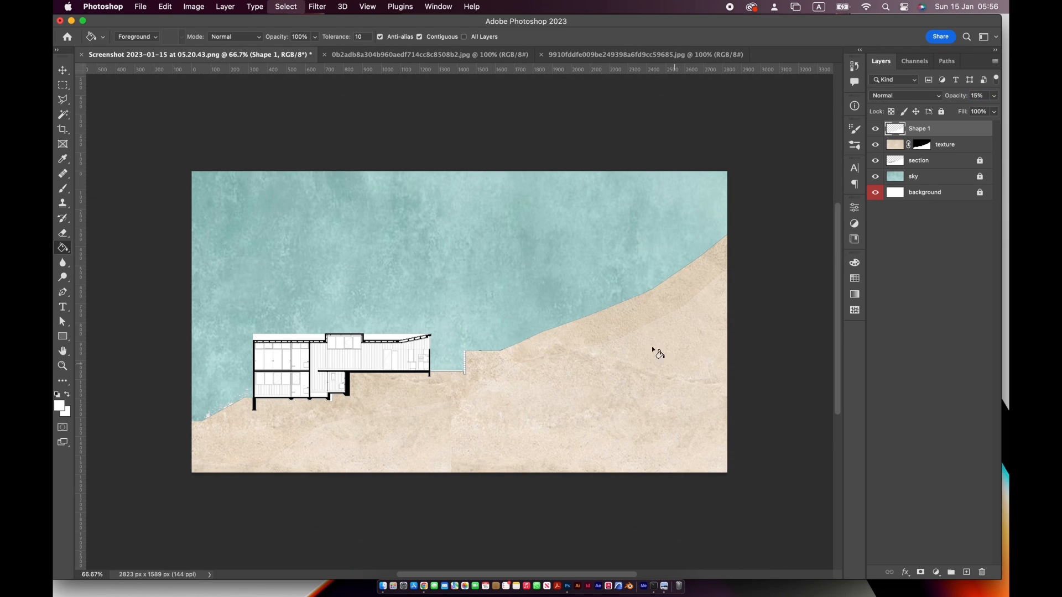
{"action": "left_click", "coordinate": [967, 573]}
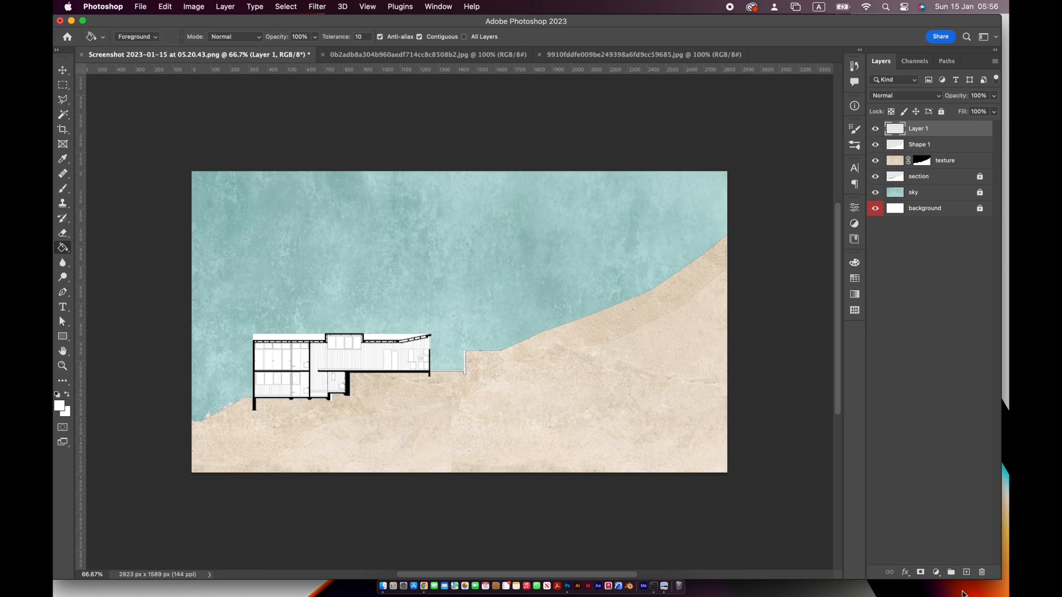
{"action": "left_click", "coordinate": [982, 572]}
{"action": "key", "text": "Return"}
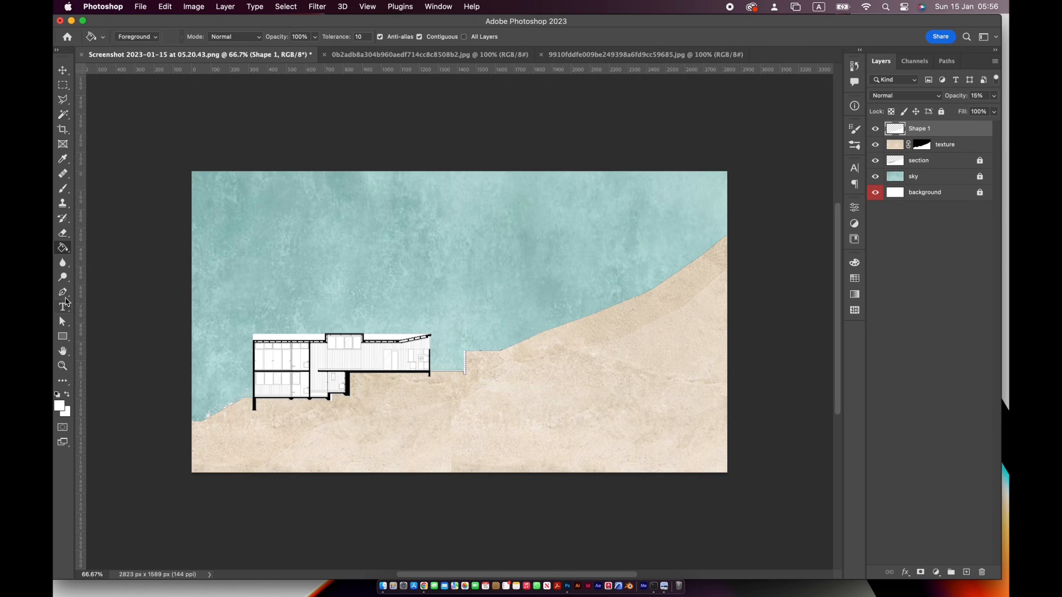
Draw a second closed Pen shape lower in the ground, about 2491 by 1166 px, extending beyond the canvas's right and lower edges
{"action": "key", "text": "p"}
{"action": "left_click", "coordinate": [751, 291]}
{"action": "left_click", "coordinate": [673, 353]}
{"action": "left_click", "coordinate": [564, 377]}
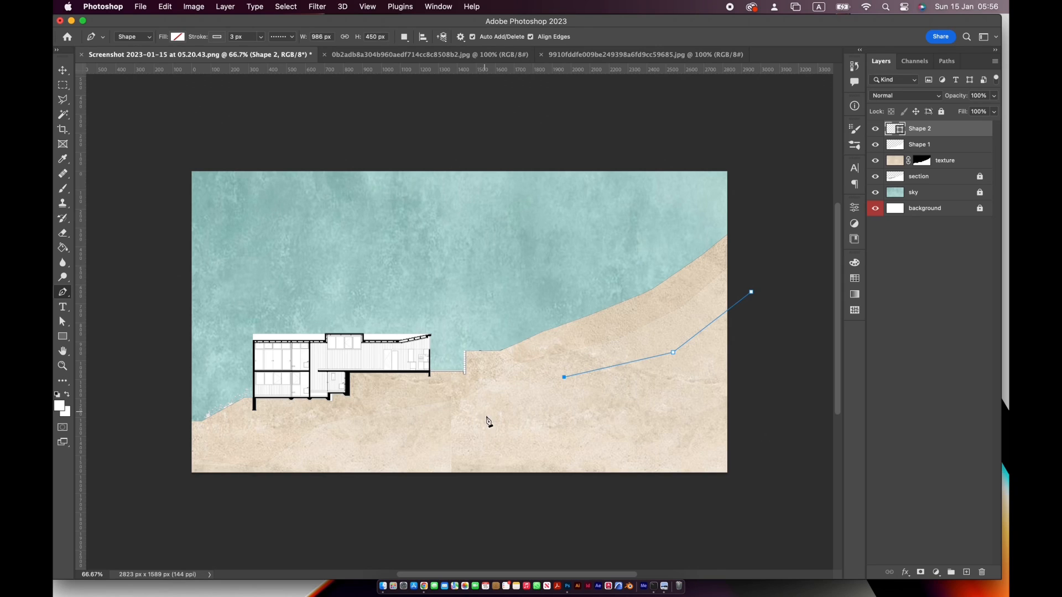
{"action": "left_click", "coordinate": [486, 414]}
{"action": "left_click", "coordinate": [435, 445]}
{"action": "left_click", "coordinate": [325, 480]}
{"action": "left_click", "coordinate": [314, 513]}
{"action": "left_click", "coordinate": [560, 508]}
{"action": "left_click", "coordinate": [787, 493]}
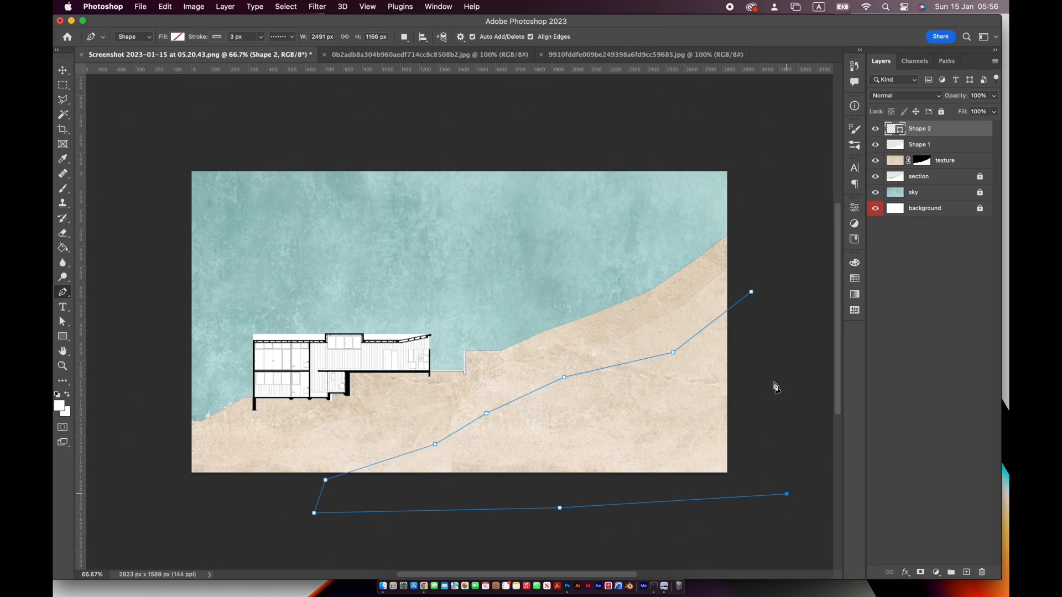
{"action": "left_click", "coordinate": [751, 291]}
Load the second shape's path as a selection and fill the rasterised shape layer with white
{"action": "left_click", "coordinate": [947, 61]}
{"action": "key", "text": "Return"}
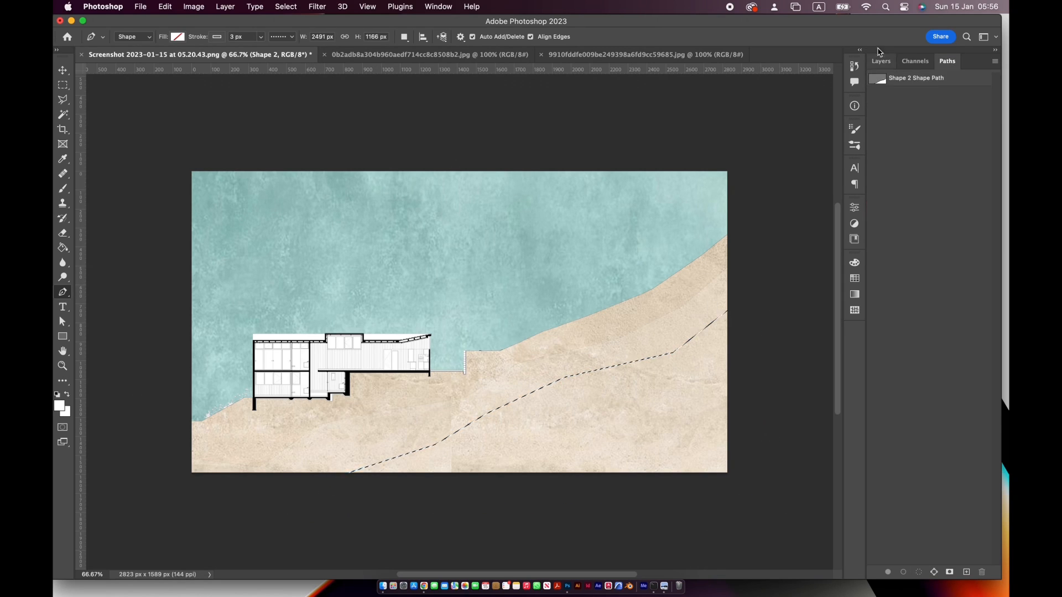
{"action": "left_click", "coordinate": [881, 61]}
{"action": "left_click", "coordinate": [62, 247]}
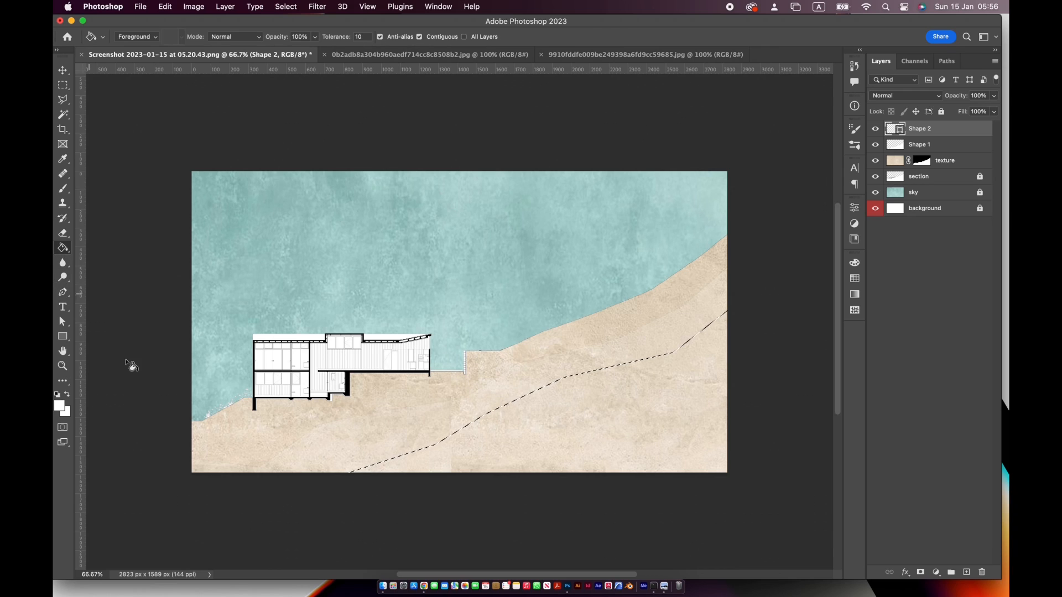
{"action": "left_click", "coordinate": [589, 412]}
{"action": "key", "text": "Return"}
{"action": "left_click", "coordinate": [640, 388]}
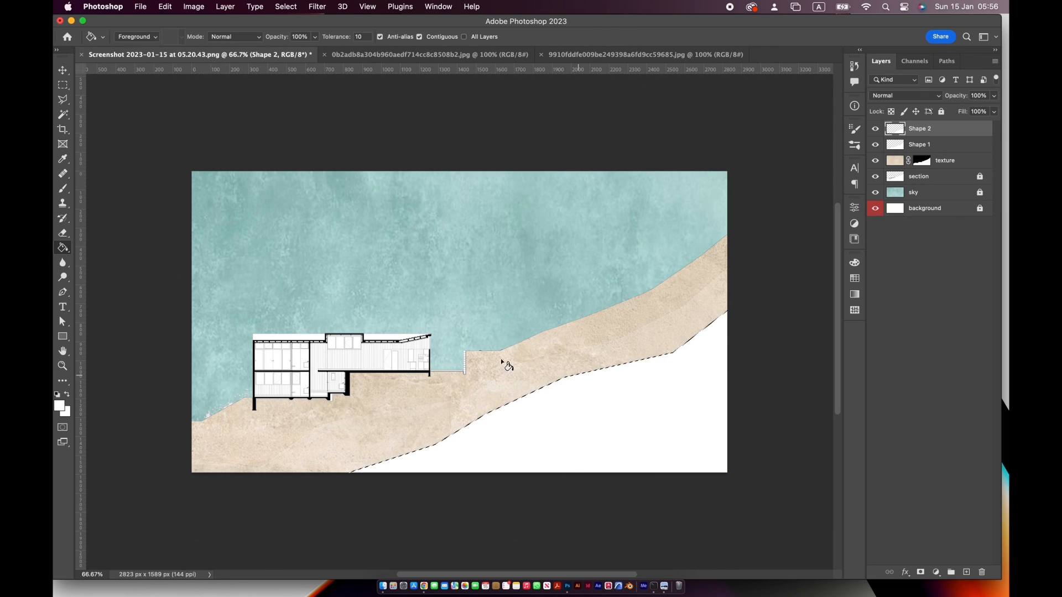
Lower the second ground shape layer's opacity to 25% and clear the selection
{"action": "left_click", "coordinate": [993, 111]}
{"action": "left_click_drag", "start_coordinate": [969, 111], "coordinate": [963, 110]}
{"action": "type", "text": "39"}
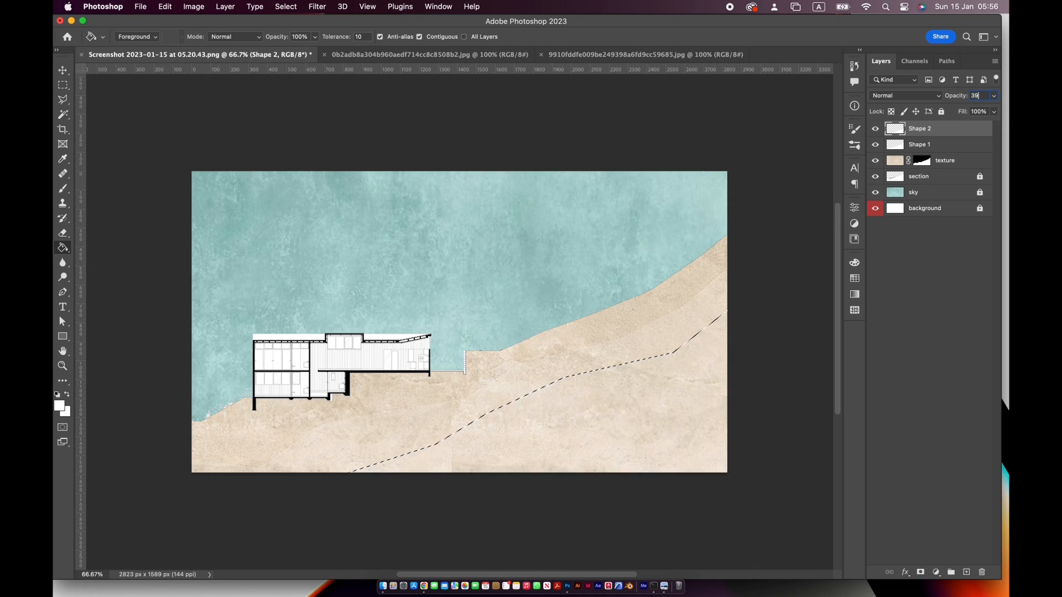
{"action": "key", "text": "Return"}
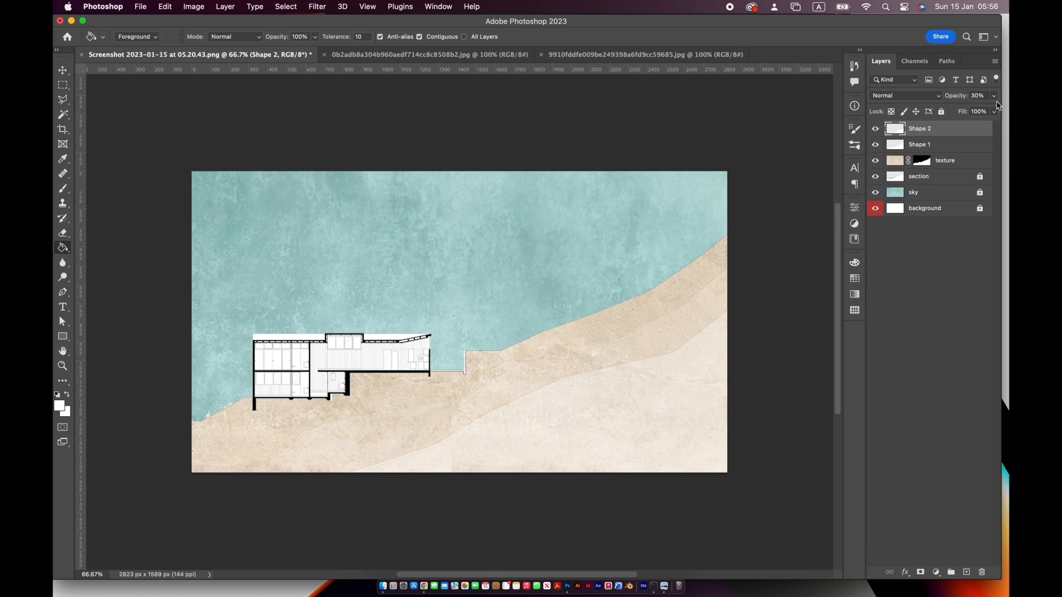
{"action": "left_click", "coordinate": [994, 96]}
{"action": "left_click", "coordinate": [914, 99]}
{"action": "type", "text": "25"}
{"action": "key", "text": "Return"}
{"action": "left_click", "coordinate": [966, 572]}
{"action": "left_click", "coordinate": [982, 572]}
{"action": "left_click", "coordinate": [552, 212]}
Draw a third closed Pen shape over the ground's lower-right corner, about 1910 by 1212 px, extending beyond the canvas
{"action": "key", "text": "p"}
{"action": "left_click", "coordinate": [770, 302]}
{"action": "left_click", "coordinate": [680, 407]}
{"action": "left_click", "coordinate": [535, 449]}
{"action": "left_click", "coordinate": [407, 507]}
{"action": "left_click", "coordinate": [754, 532]}
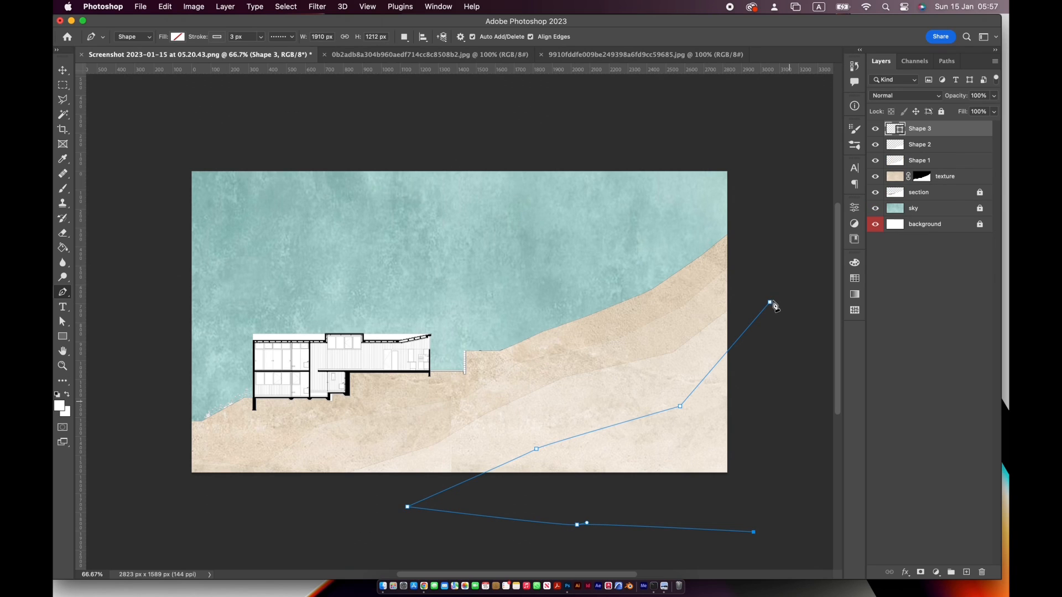
{"action": "left_click", "coordinate": [770, 303]}
Load the third shape's path as a selection and fill the rasterised shape layer with white
{"action": "left_click", "coordinate": [947, 61]}
{"action": "left_click", "coordinate": [922, 562]}
{"action": "left_click", "coordinate": [881, 60]}
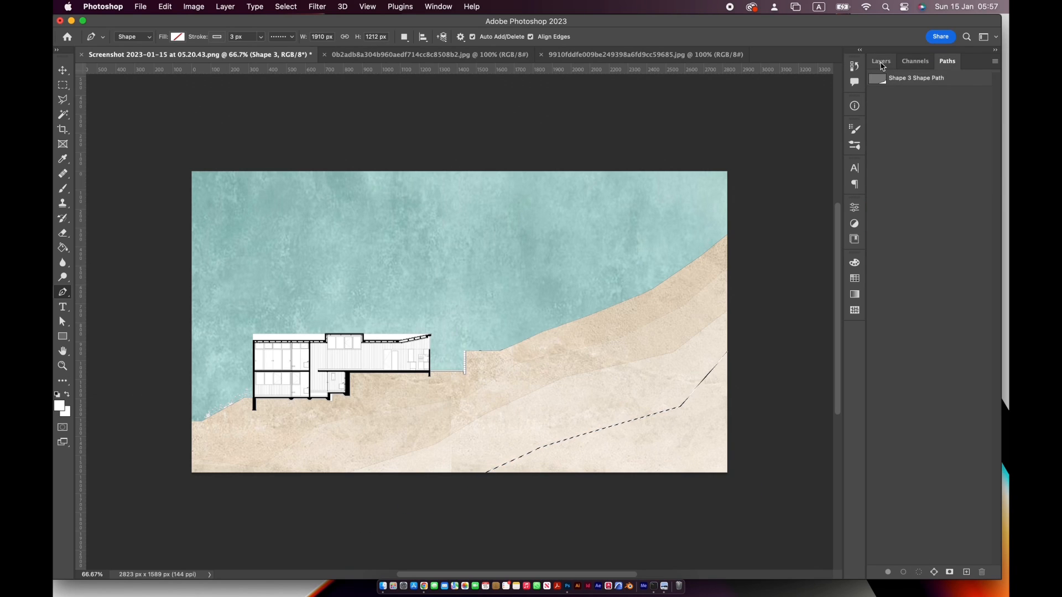
{"action": "key", "text": "g"}
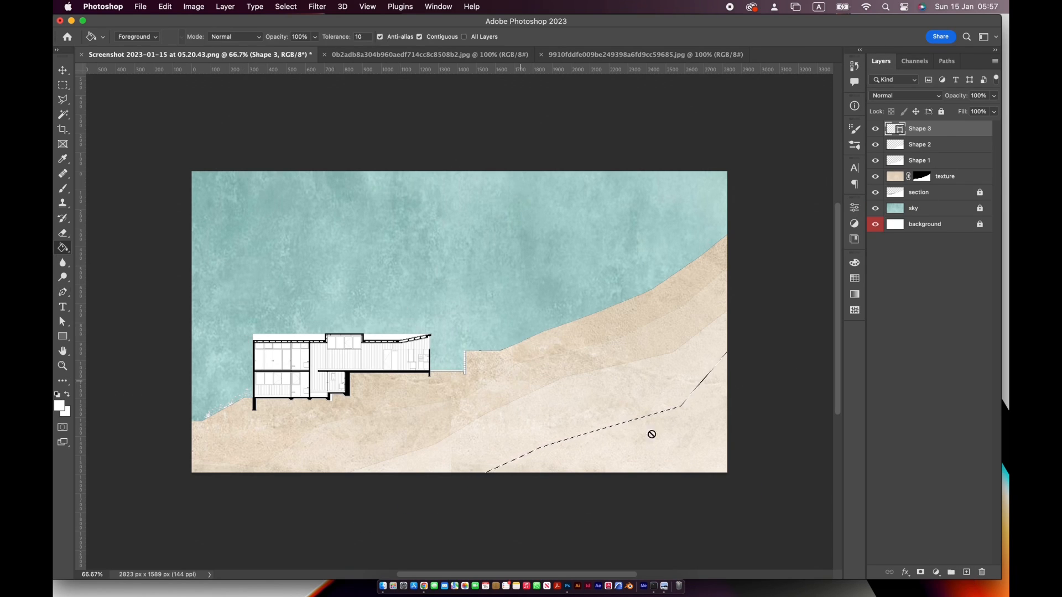
{"action": "left_click", "coordinate": [650, 434]}
{"action": "key", "text": "Return"}
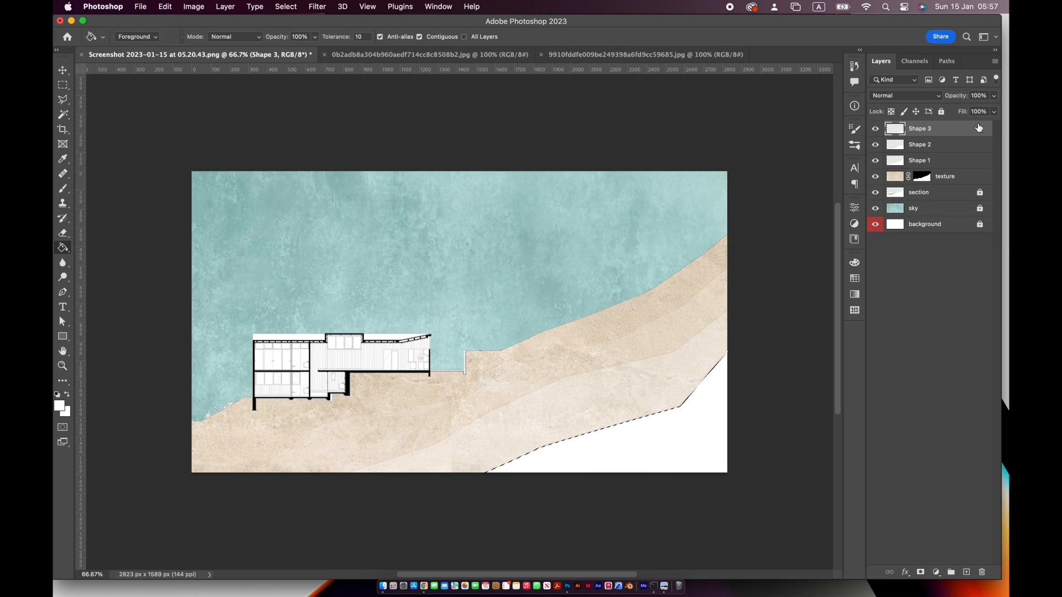
Lower the third ground shape layer's opacity to 39% and clear the selection
{"action": "left_click", "coordinate": [994, 96]}
{"action": "left_click_drag", "start_coordinate": [996, 109], "coordinate": [964, 111]}
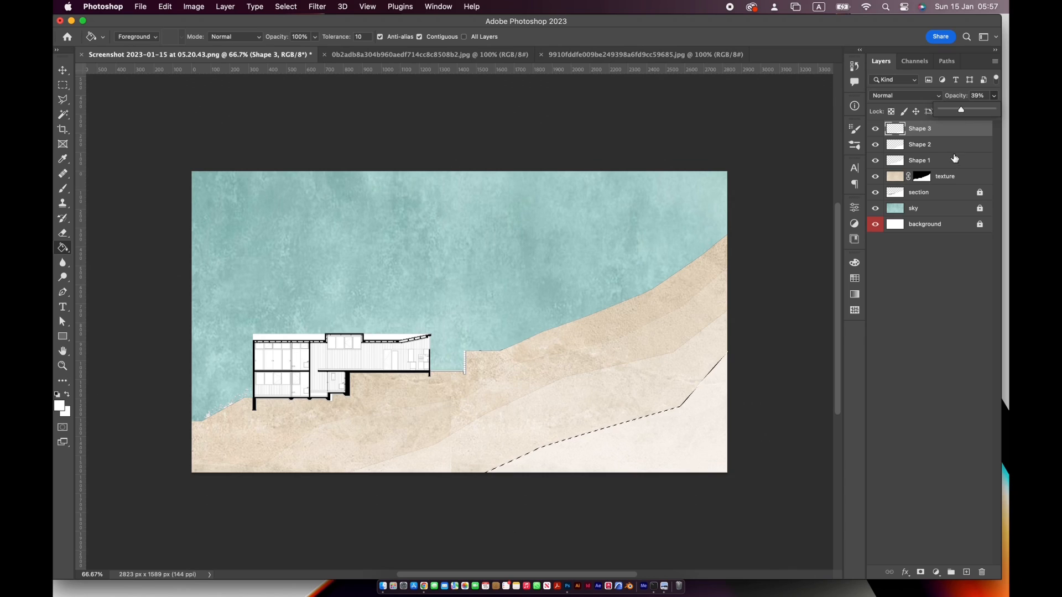
{"action": "left_click", "coordinate": [860, 372]}
{"action": "key", "text": "super+d"}
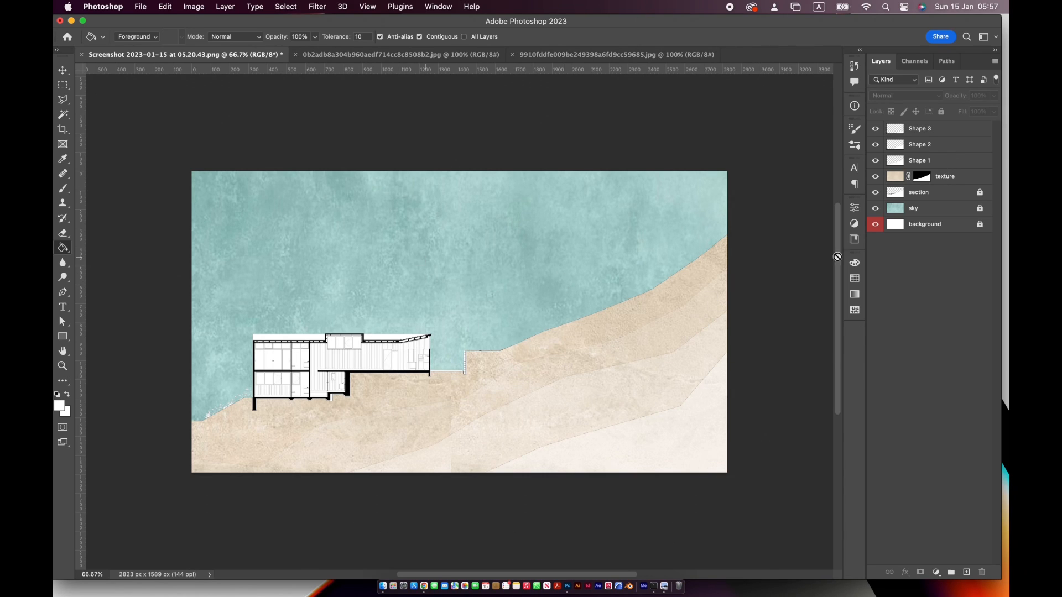
Select the three white ground shape layers and merge them into one layer
{"action": "left_click_drag", "start_coordinate": [964, 160], "coordinate": [966, 157]}
{"action": "left_click", "coordinate": [964, 161]}
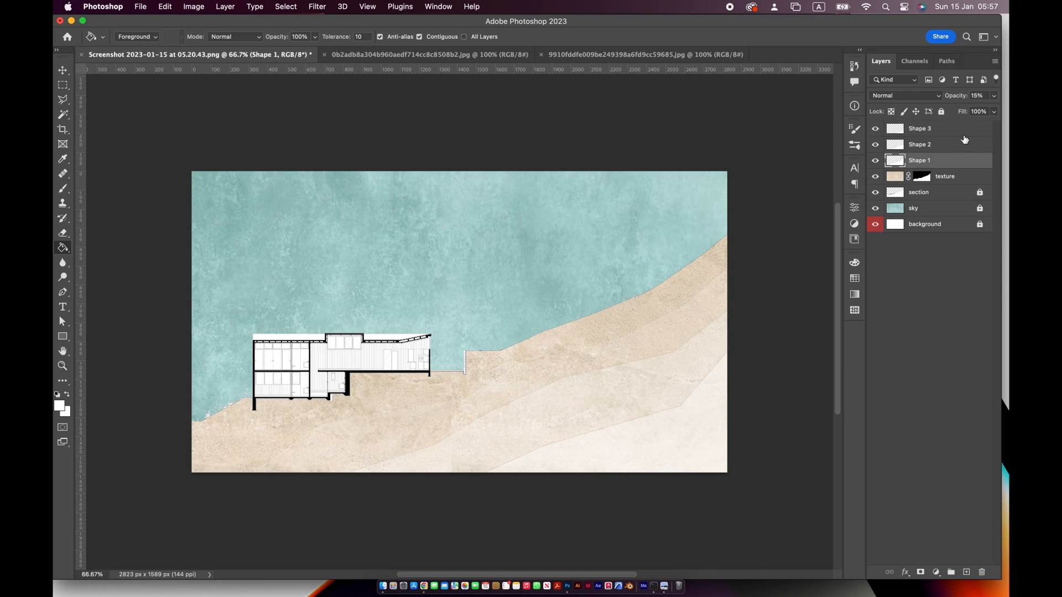
{"action": "left_click", "coordinate": [967, 133], "text": "shift"}
{"action": "key", "text": "super+e"}
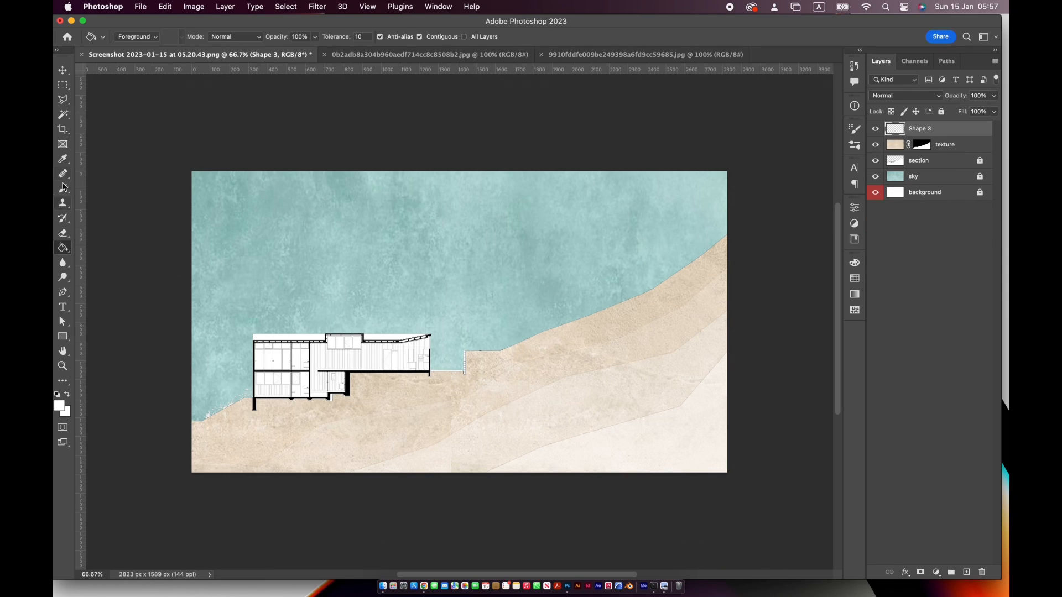
Switch to the Brush tool and choose the Soft Round brush at 500 px
{"action": "key", "text": "b"}
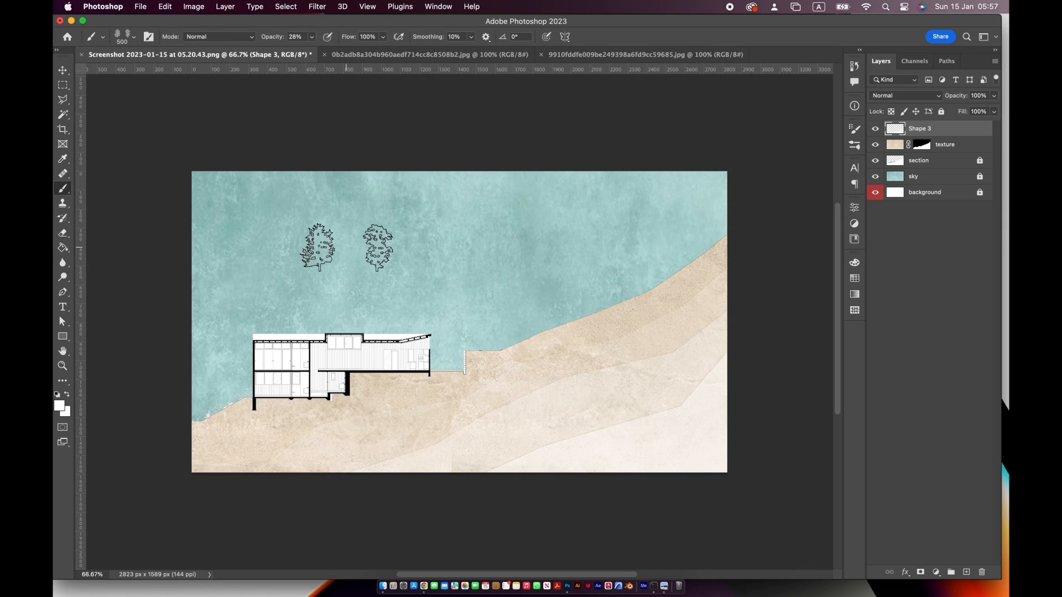
{"action": "left_click", "coordinate": [132, 37]}
{"action": "scroll", "coordinate": [200, 217], "scroll_direction": "up", "scroll_amount": 15}
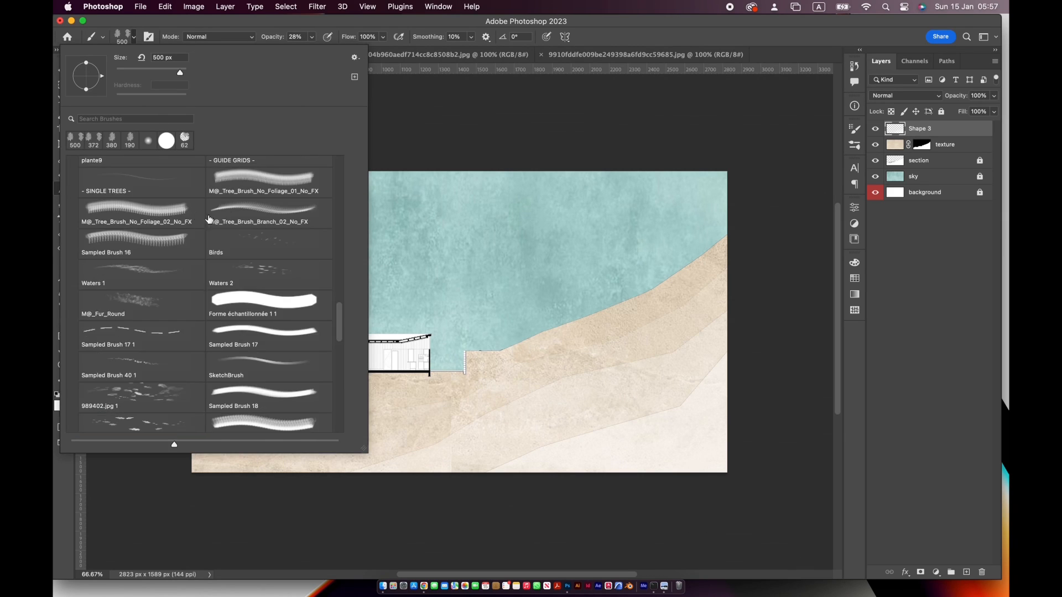
{"action": "left_click", "coordinate": [158, 198]}
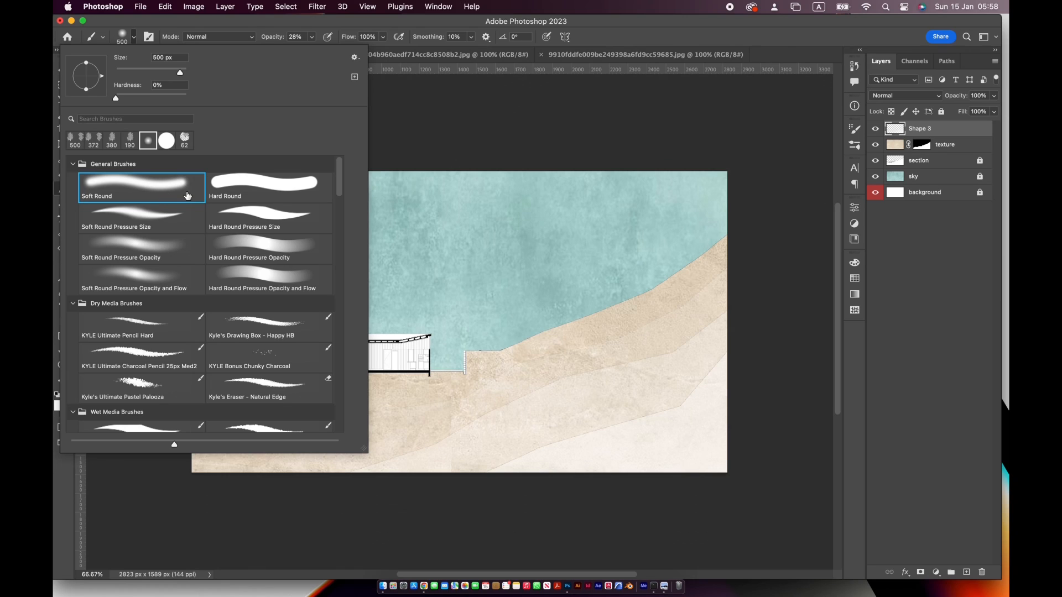
{"action": "left_click", "coordinate": [147, 30]}
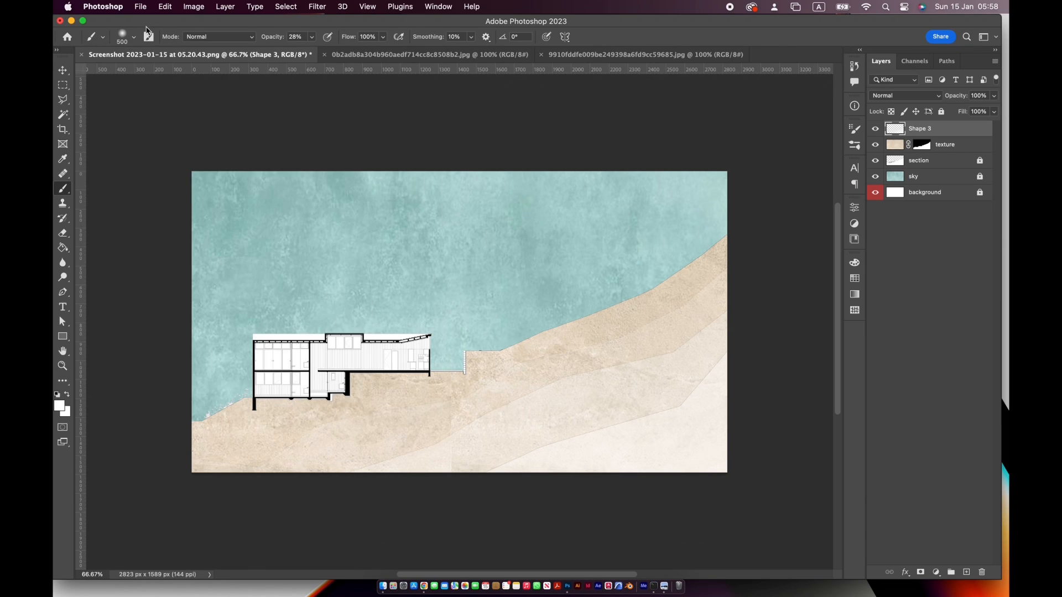
Set the foreground colour to mid grey, hex 676767
{"action": "left_click", "coordinate": [59, 408]}
{"action": "type", "text": "000000"}
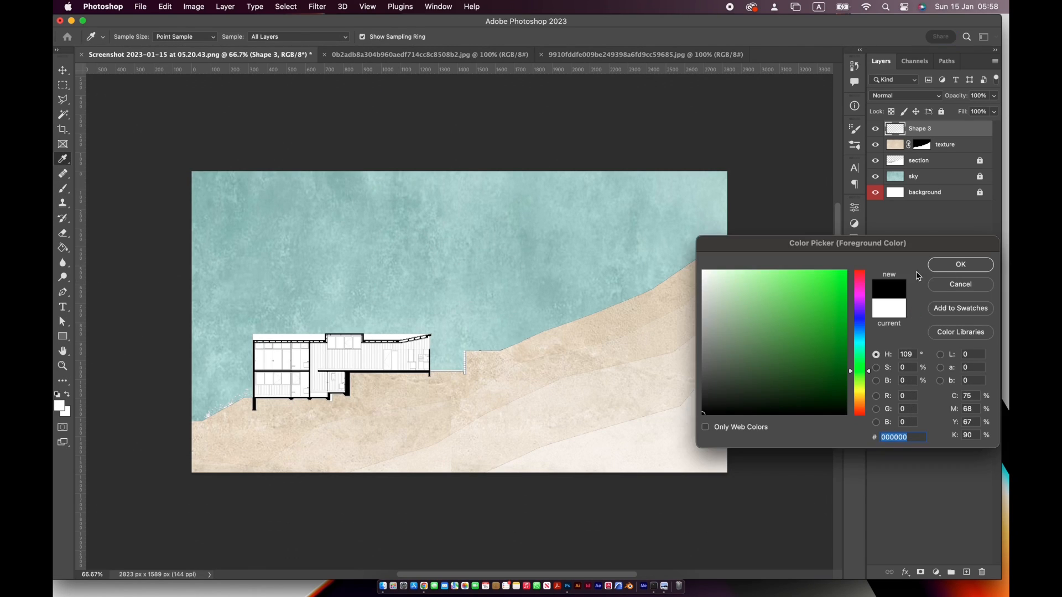
{"action": "key", "text": "Return"}
{"action": "left_click", "coordinate": [62, 408]}
{"action": "left_click", "coordinate": [703, 357]}
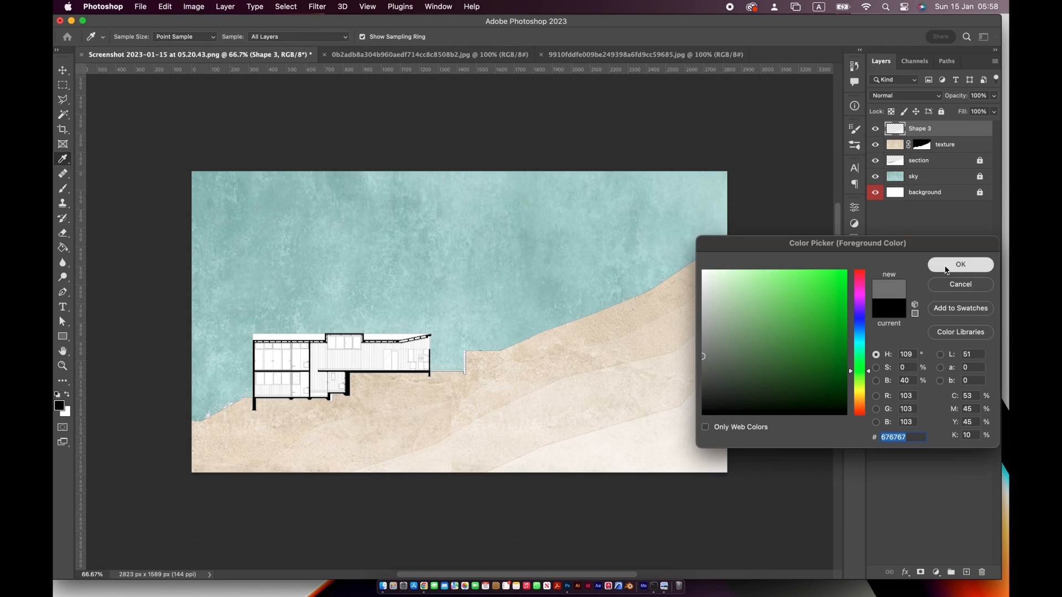
{"action": "left_click", "coordinate": [946, 267]}
Select the sky layer and unlock it for painting
{"action": "left_click_drag", "start_coordinate": [724, 233], "coordinate": [627, 275]}
{"action": "key", "text": "super+z"}
{"action": "left_click", "coordinate": [897, 149]}
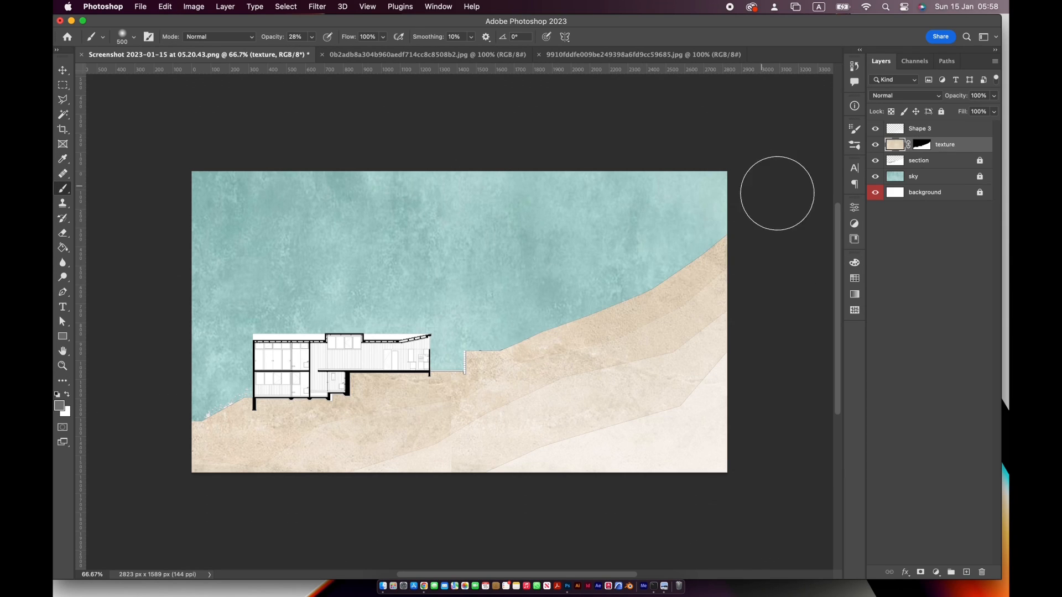
{"action": "left_click", "coordinate": [943, 177]}
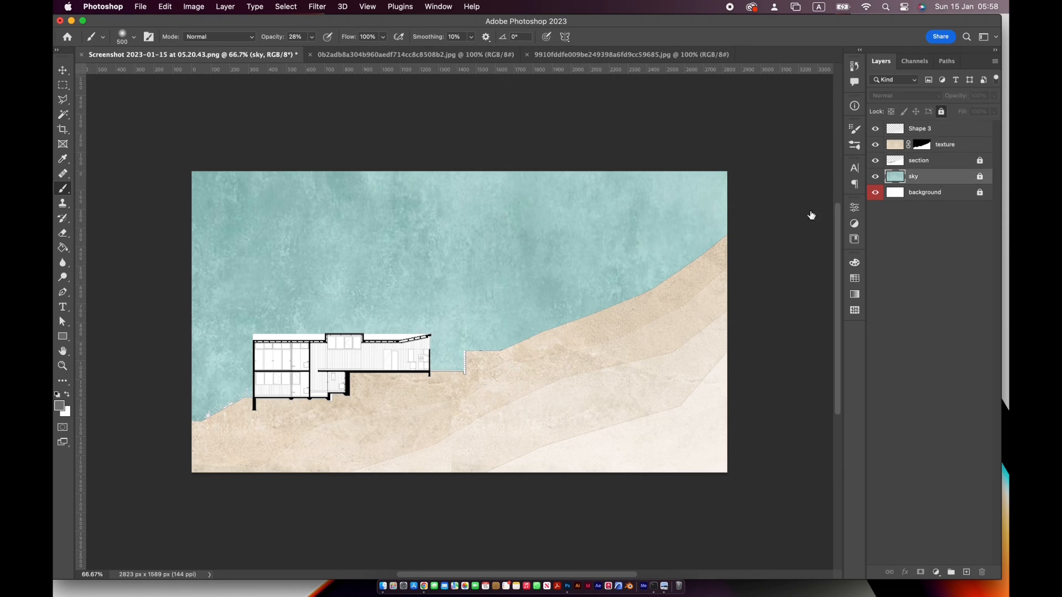
{"action": "left_click", "coordinate": [595, 219]}
{"action": "left_click", "coordinate": [514, 235]}
{"action": "left_click", "coordinate": [980, 177]}
Try grey 500 px brush strokes on the sky layer above the slope, and undo them
{"action": "mouse_move", "coordinate": [584, 235]}
{"action": "left_mouse_down"}
{"action": "mouse_move", "coordinate": [575, 254]}
{"action": "mouse_move", "coordinate": [528, 268]}
{"action": "mouse_move", "coordinate": [604, 261]}
{"action": "left_mouse_up"}
{"action": "left_click_drag", "start_coordinate": [636, 271], "coordinate": [598, 310]}
{"action": "key", "text": "super+z"}
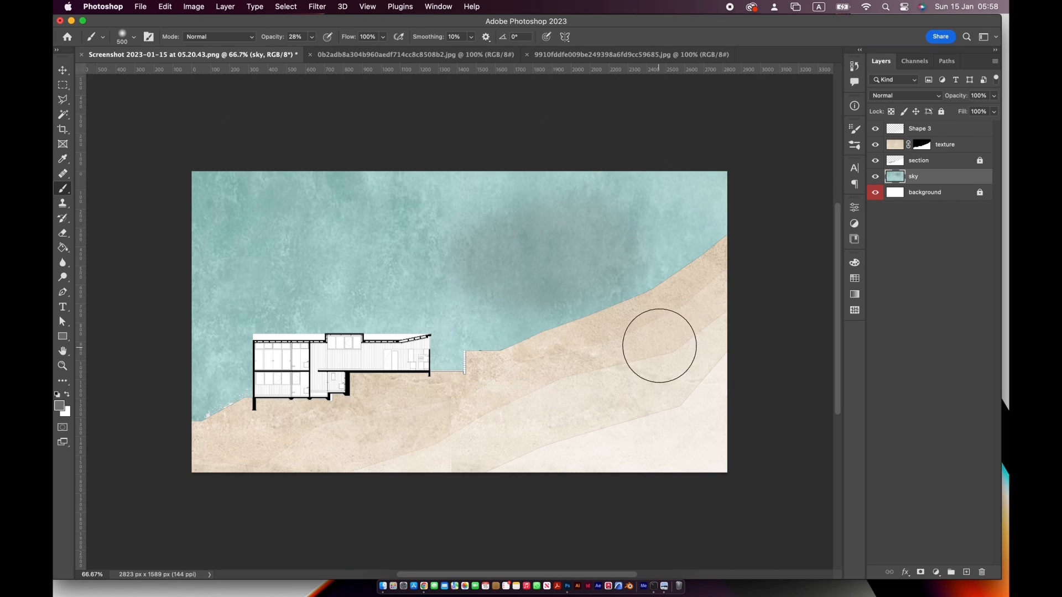
{"action": "key", "text": "super+z"}
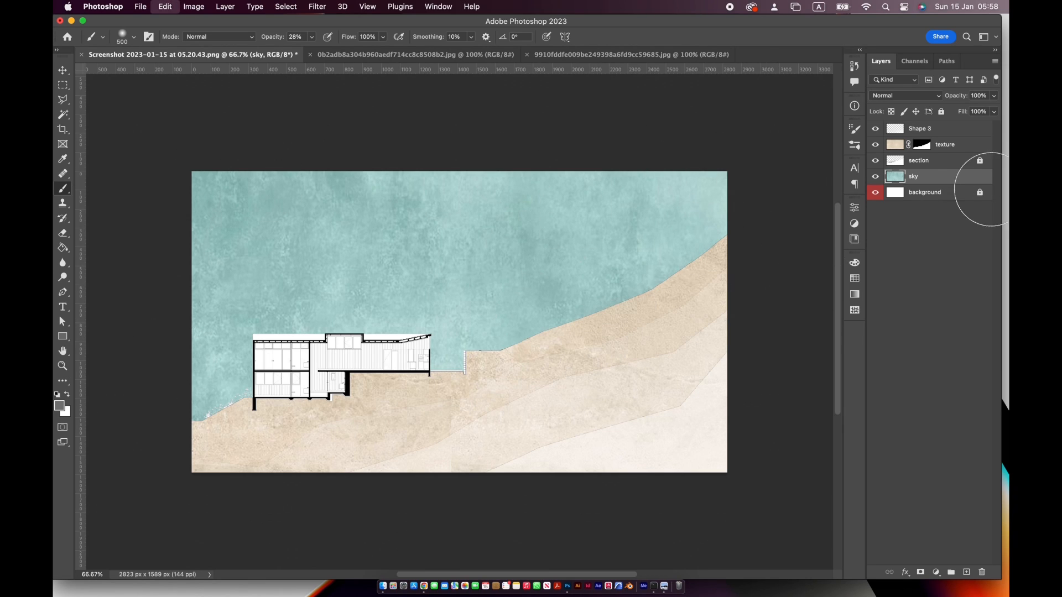
Try shading the slope's edge on the texture layer with the 500 px grey brush, and undo the stroke
{"action": "left_click", "coordinate": [969, 149]}
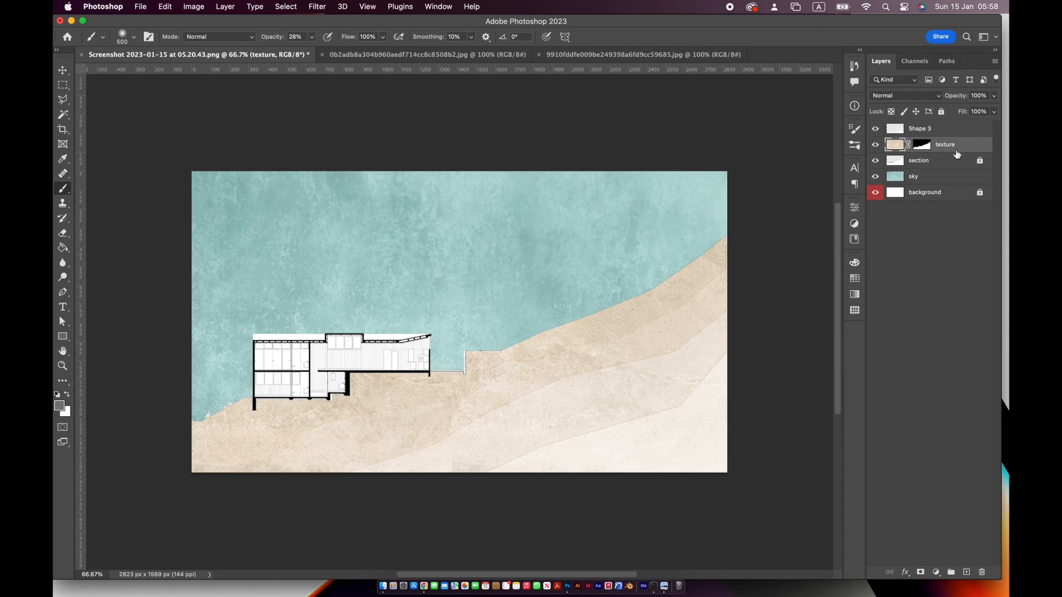
{"action": "mouse_move", "coordinate": [717, 244]}
{"action": "left_mouse_down"}
{"action": "mouse_move", "coordinate": [653, 289]}
{"action": "mouse_move", "coordinate": [548, 335]}
{"action": "mouse_move", "coordinate": [486, 339]}
{"action": "left_mouse_up"}
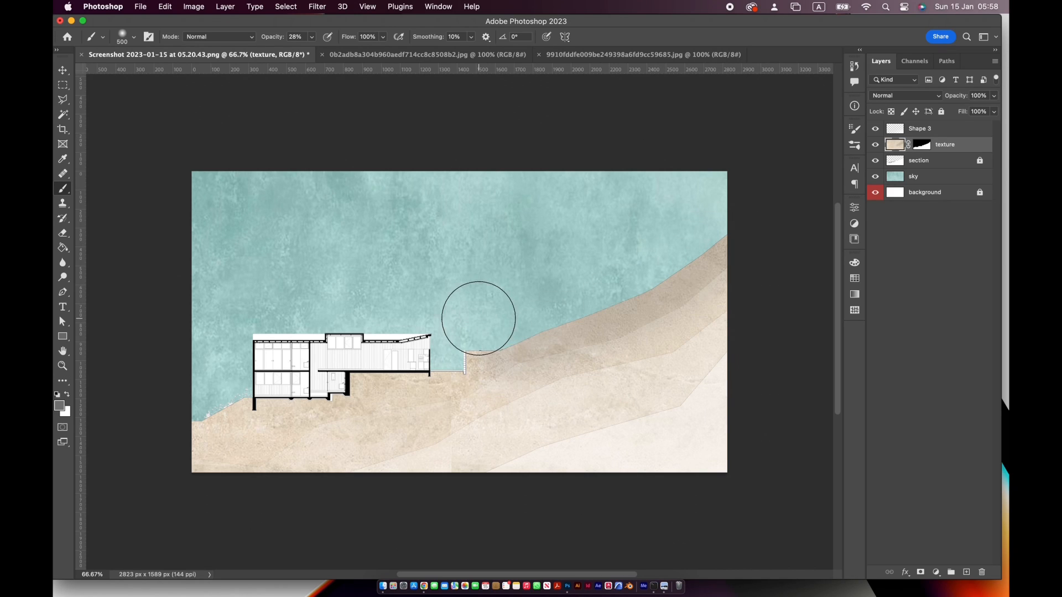
{"action": "key", "text": "super+z"}
Enlarge the Soft Round brush to 800 px for shading the ground texture
{"action": "left_click", "coordinate": [132, 36]}
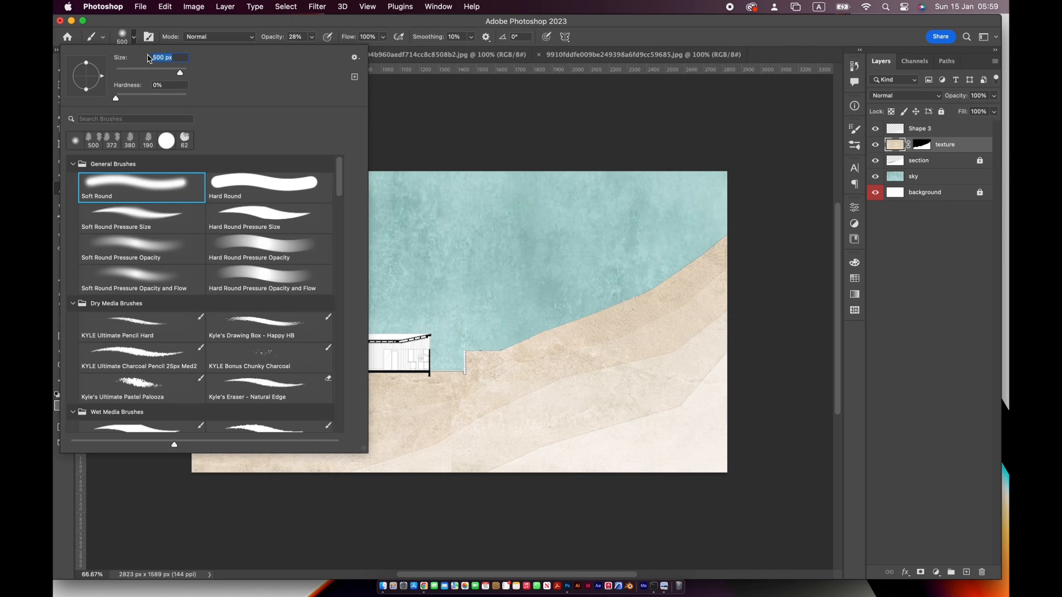
{"action": "type", "text": "800"}
{"action": "key", "text": "Return"}
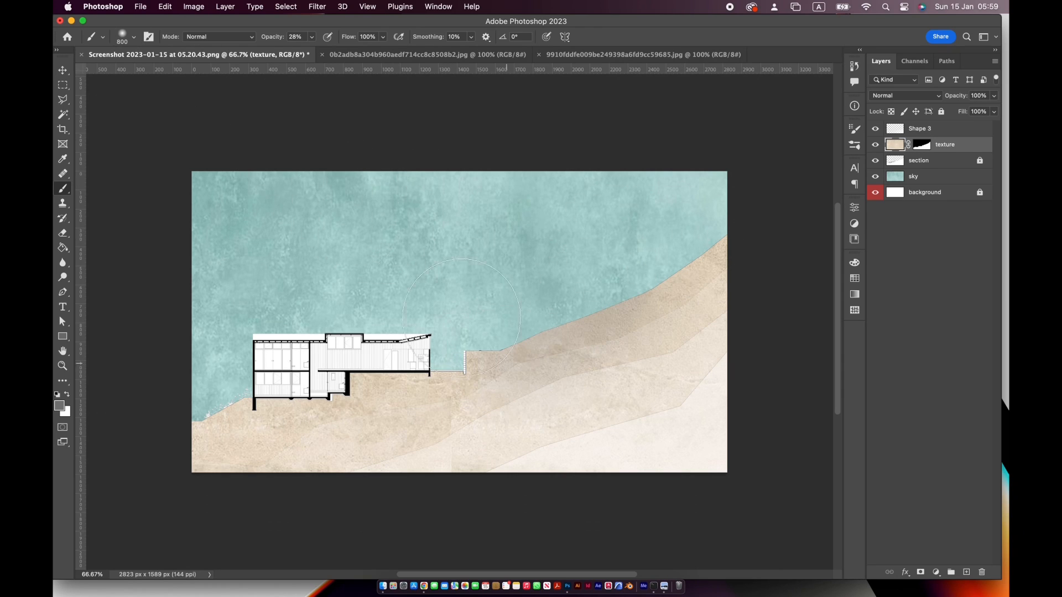
Test the Soft Round brush at 400 px on the ground texture, undo the shading and restore the size to 800 px
{"action": "left_click", "coordinate": [133, 37]}
{"action": "type", "text": "400"}
{"action": "key", "text": "Return"}
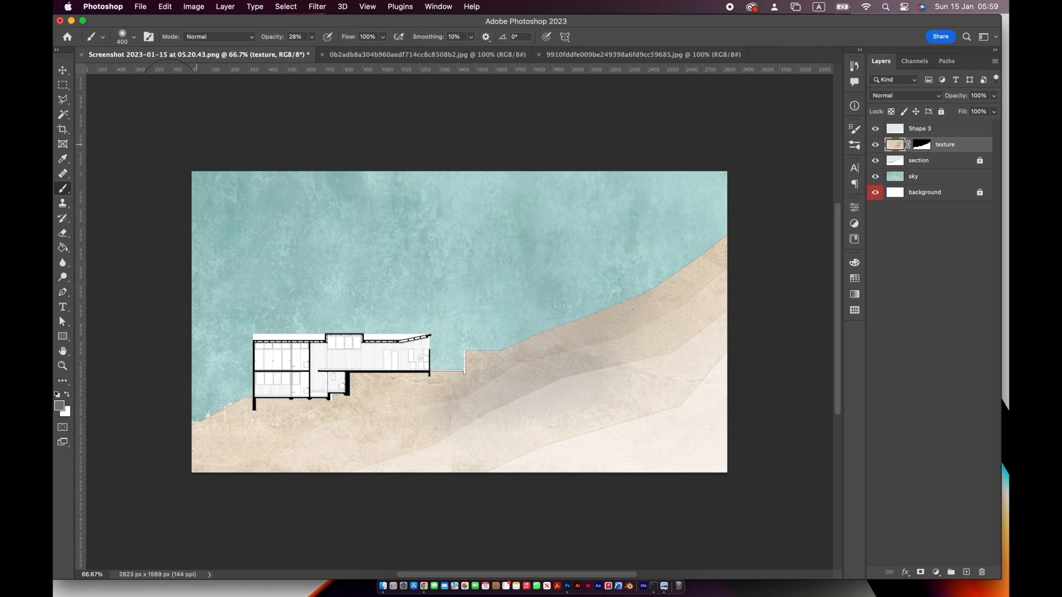
{"action": "left_click", "coordinate": [133, 36]}
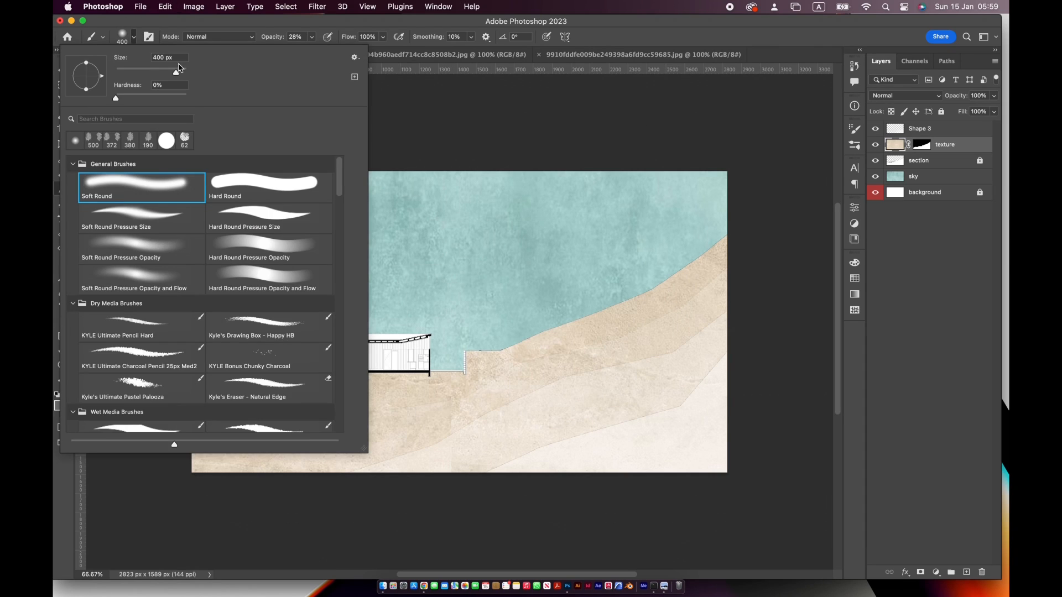
{"action": "key", "text": "Return"}
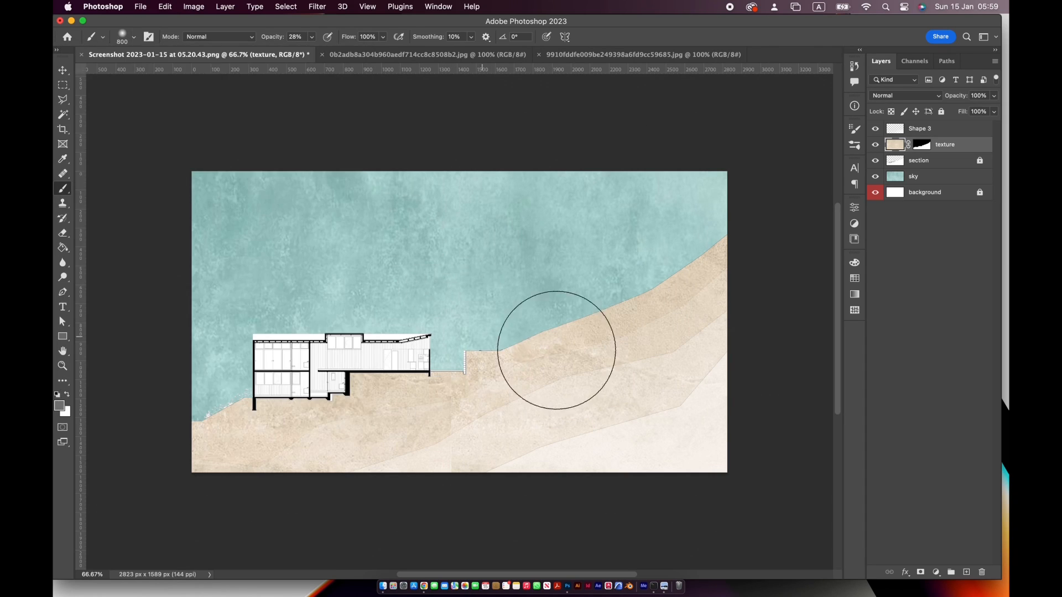
Set the foreground colour to dark grey, hex 414141, and softly shade the ground beneath the building on the texture layer
{"action": "left_click", "coordinate": [62, 409]}
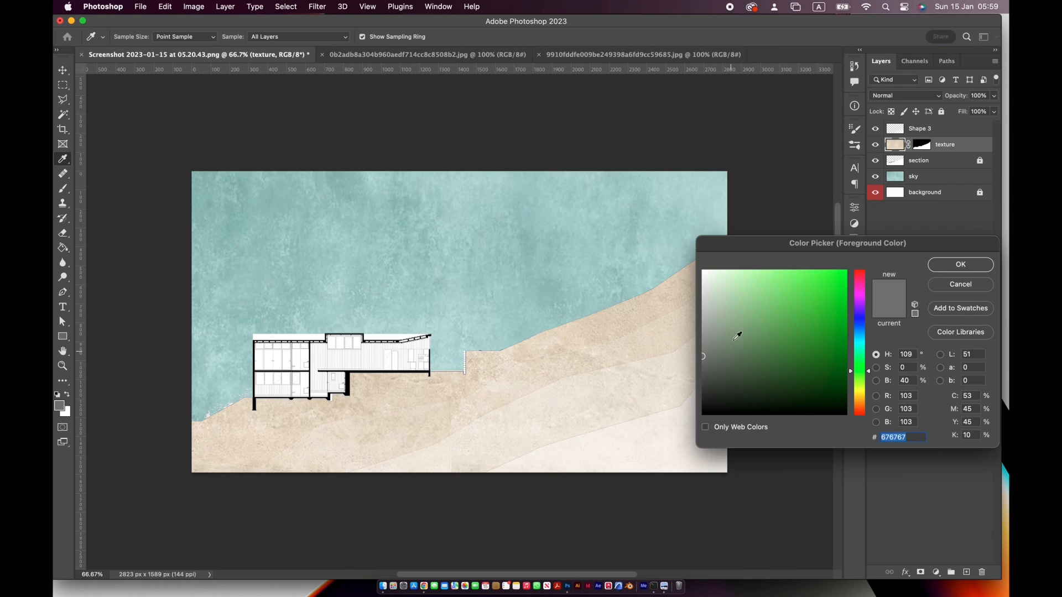
{"action": "left_click", "coordinate": [939, 268]}
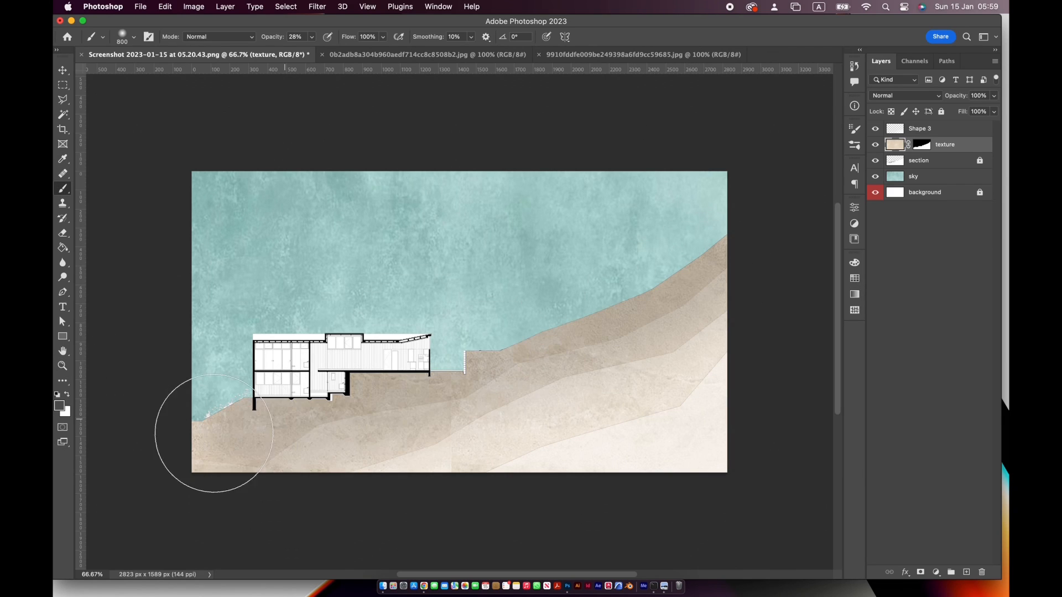
{"action": "mouse_move", "coordinate": [290, 361]}
{"action": "left_mouse_down"}
{"action": "mouse_move", "coordinate": [735, 258]}
{"action": "mouse_move", "coordinate": [171, 422]}
{"action": "left_mouse_up"}
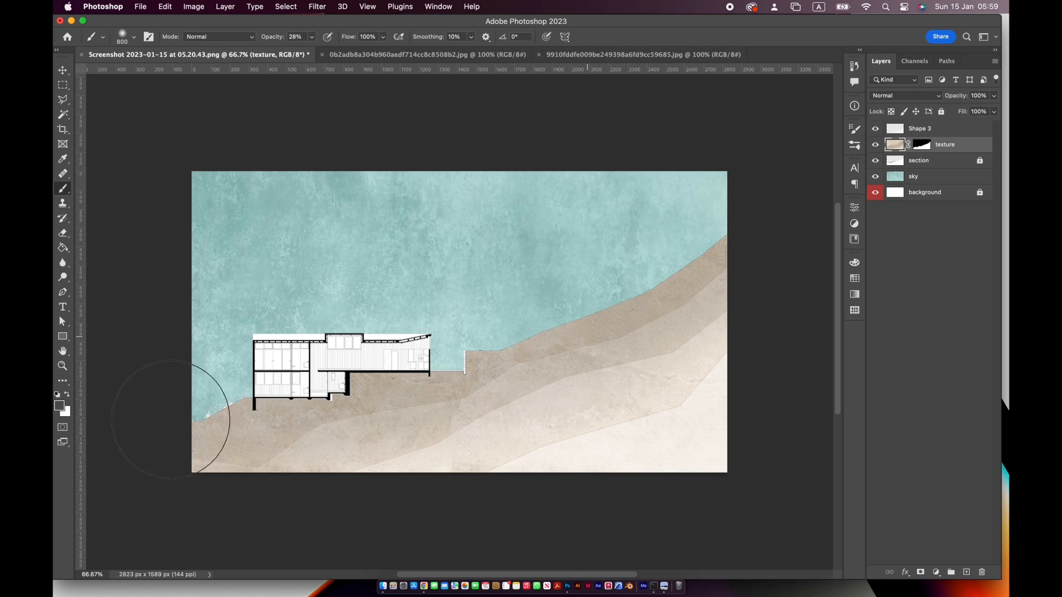
{"action": "key", "text": "super+z"}
{"action": "mouse_move", "coordinate": [274, 385]}
{"action": "left_mouse_down"}
{"action": "mouse_move", "coordinate": [386, 368]}
{"action": "mouse_move", "coordinate": [317, 367]}
{"action": "mouse_move", "coordinate": [278, 389]}
{"action": "mouse_move", "coordinate": [337, 377]}
{"action": "mouse_move", "coordinate": [263, 378]}
{"action": "mouse_move", "coordinate": [281, 358]}
{"action": "mouse_move", "coordinate": [420, 356]}
{"action": "left_mouse_up"}
{"action": "key", "text": "super+z"}
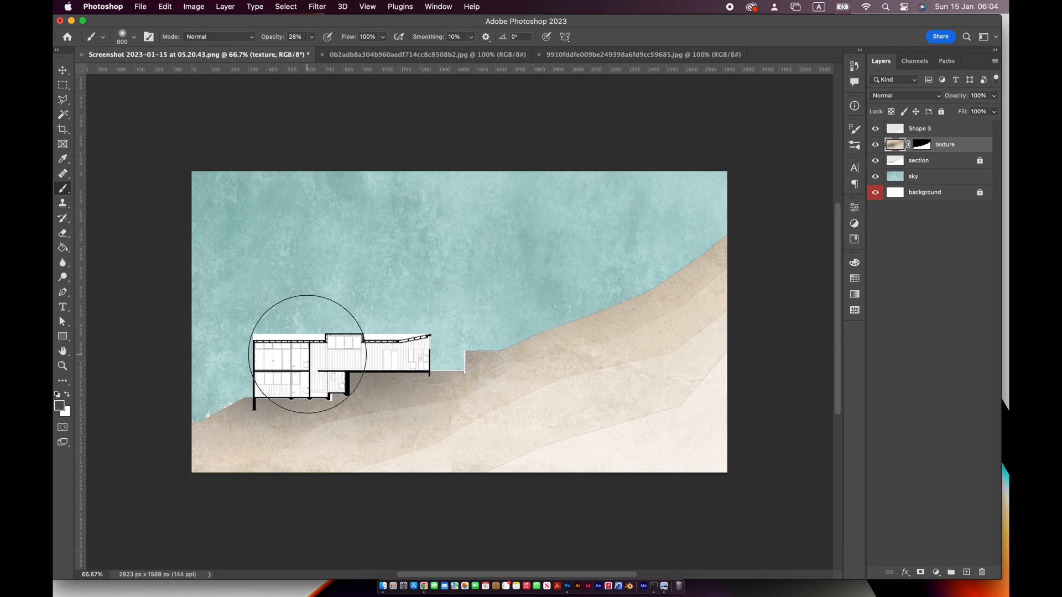
Open the cloud image f19b95581e4c1ac3907f14f08899657c.jpg and fit it to the window
{"action": "left_click", "coordinate": [139, 7]}
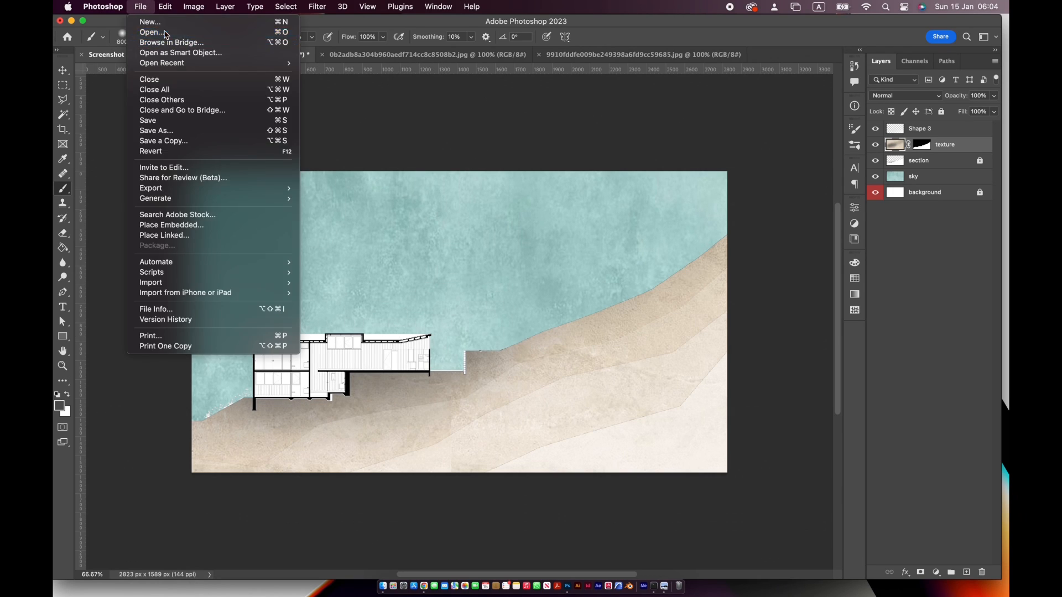
{"action": "left_click", "coordinate": [162, 34]}
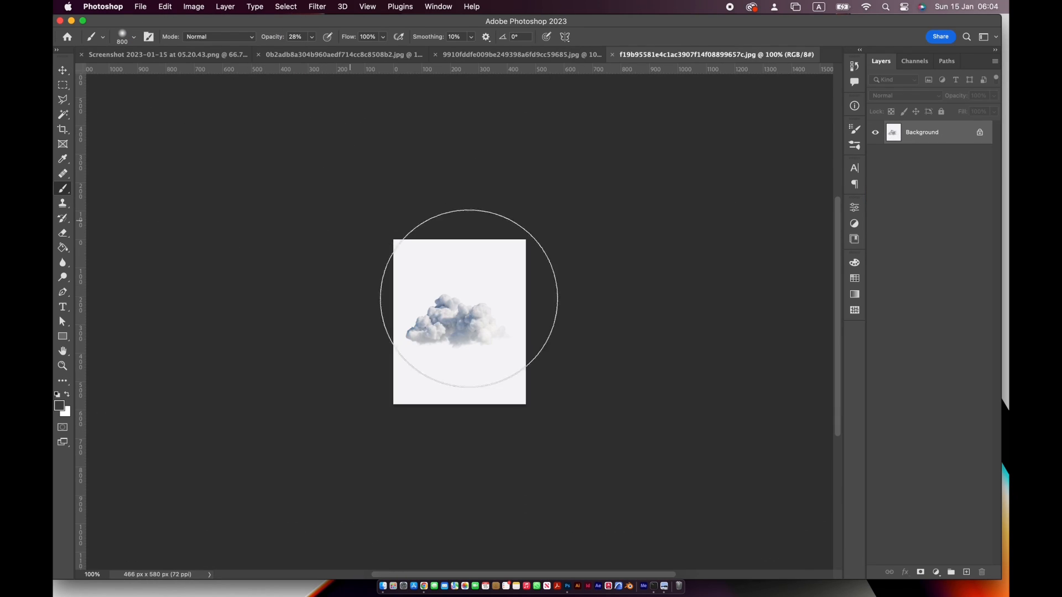
{"action": "double_click", "coordinate": [63, 351]}
Select the main body of the cloud with the Quick Selection tool
{"action": "left_click", "coordinate": [143, 10]}
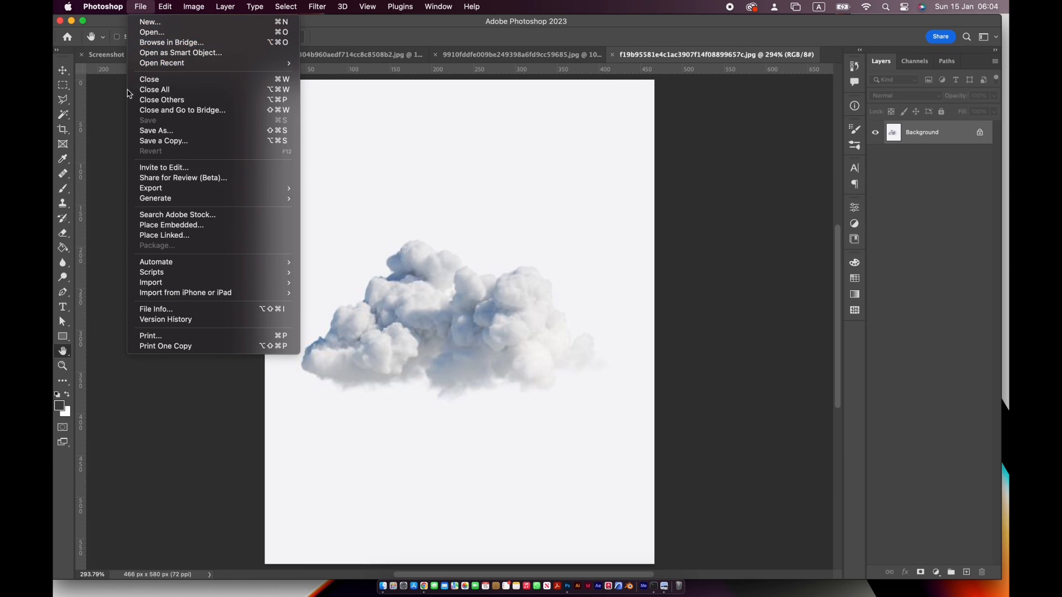
{"action": "left_click", "coordinate": [114, 109]}
{"action": "left_click", "coordinate": [62, 100]}
{"action": "left_click", "coordinate": [148, 122]}
{"action": "left_click", "coordinate": [64, 114]}
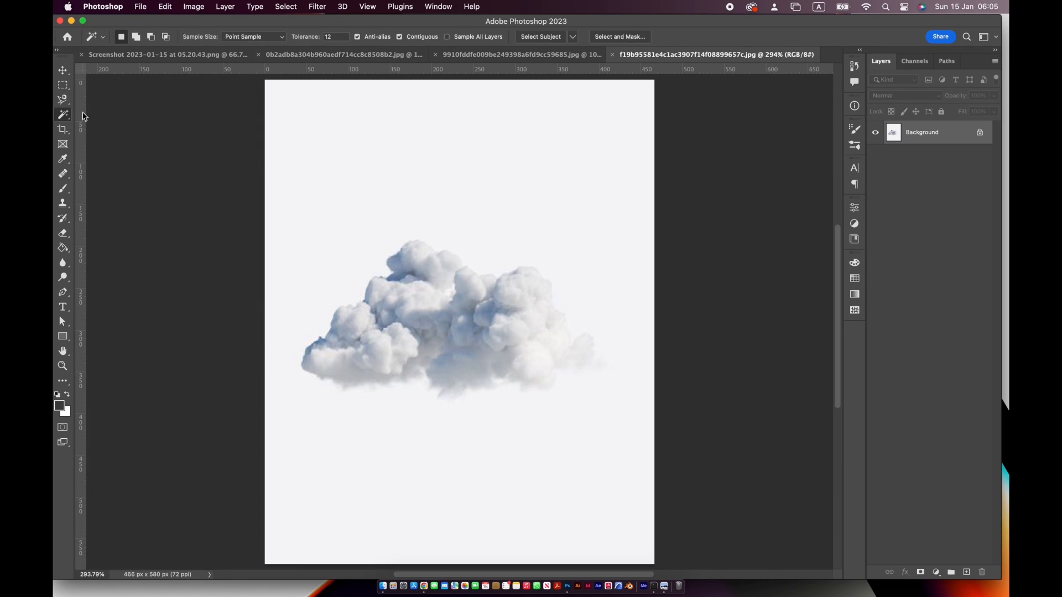
{"action": "left_click", "coordinate": [117, 125]}
{"action": "mouse_move", "coordinate": [420, 269]}
{"action": "left_mouse_down"}
{"action": "mouse_move", "coordinate": [506, 307]}
{"action": "mouse_move", "coordinate": [513, 299]}
{"action": "mouse_move", "coordinate": [488, 353]}
{"action": "mouse_move", "coordinate": [430, 337]}
{"action": "mouse_move", "coordinate": [358, 344]}
{"action": "left_mouse_up"}
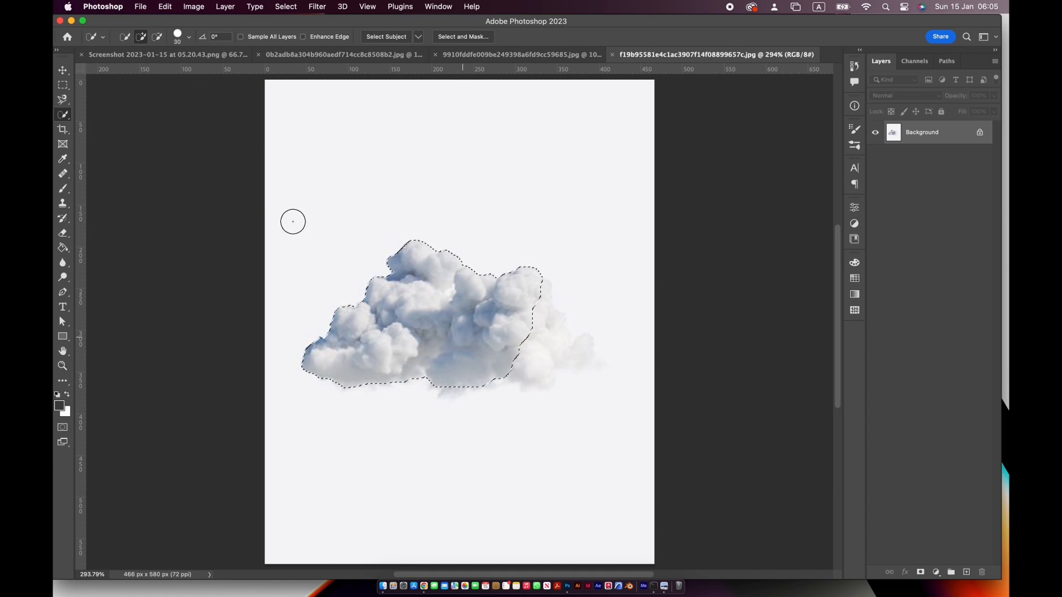
Define the selected cloud as a new brush preset
{"action": "left_click", "coordinate": [165, 6]}
{"action": "left_click", "coordinate": [200, 305]}
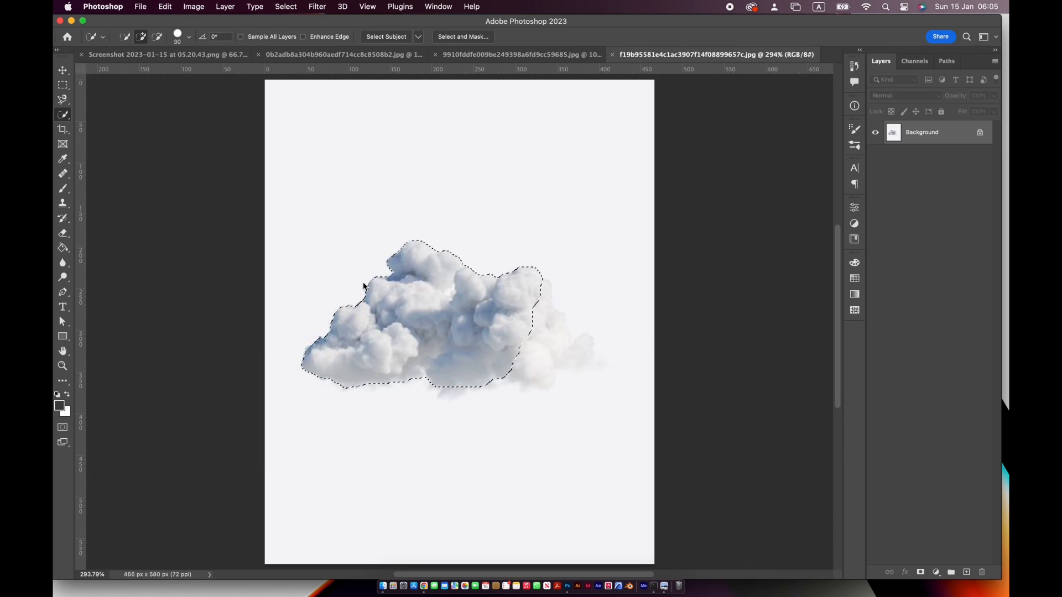
{"action": "key", "text": "Return"}
Return to the section illustration, select the sky layer and set the foreground colour to white, hex ffffff
{"action": "left_click", "coordinate": [166, 54]}
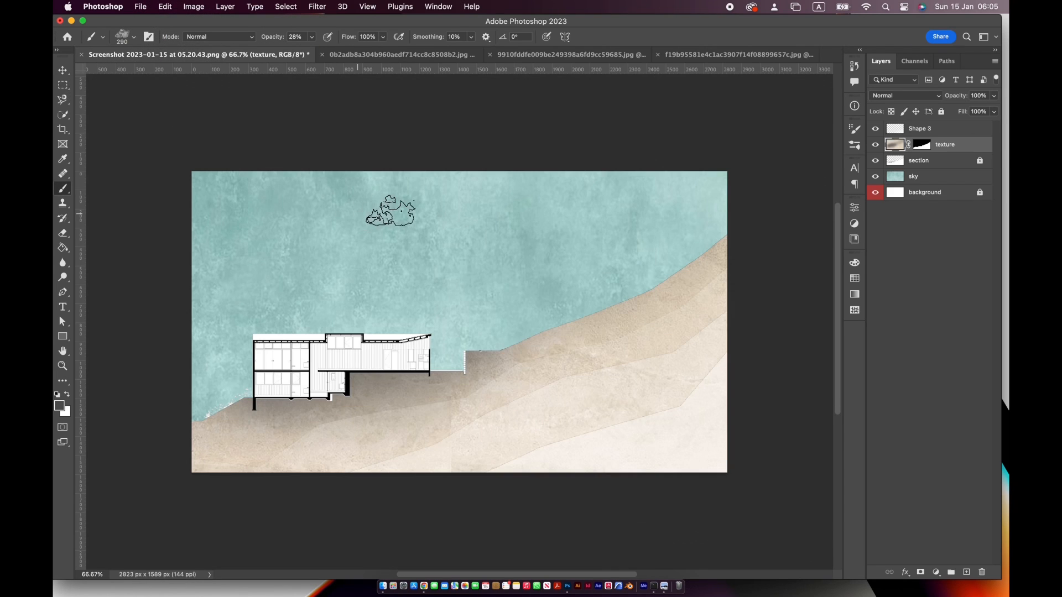
{"action": "left_click", "coordinate": [923, 176]}
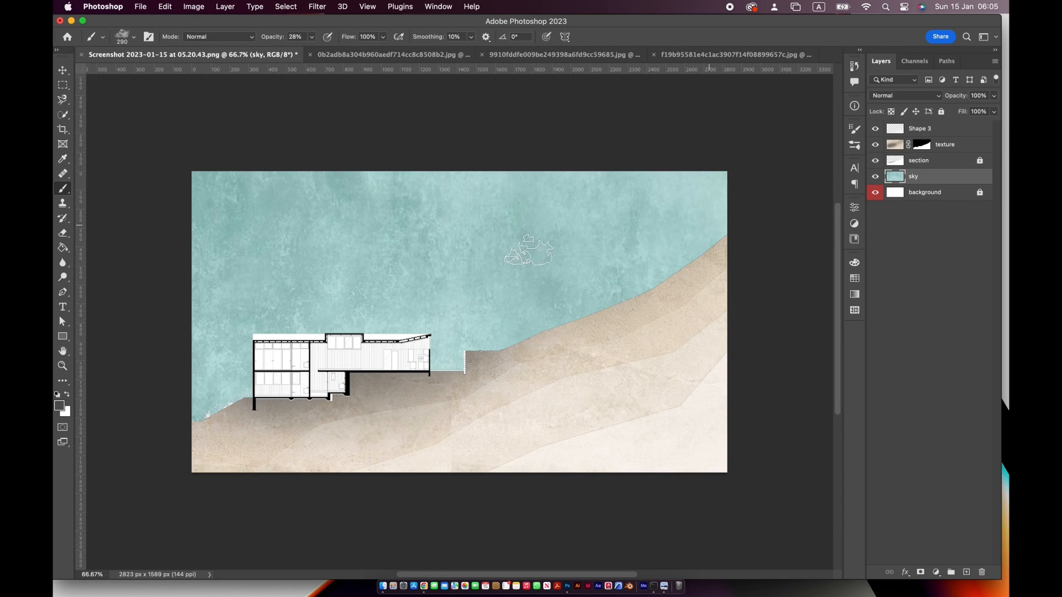
{"action": "left_click", "coordinate": [67, 405]}
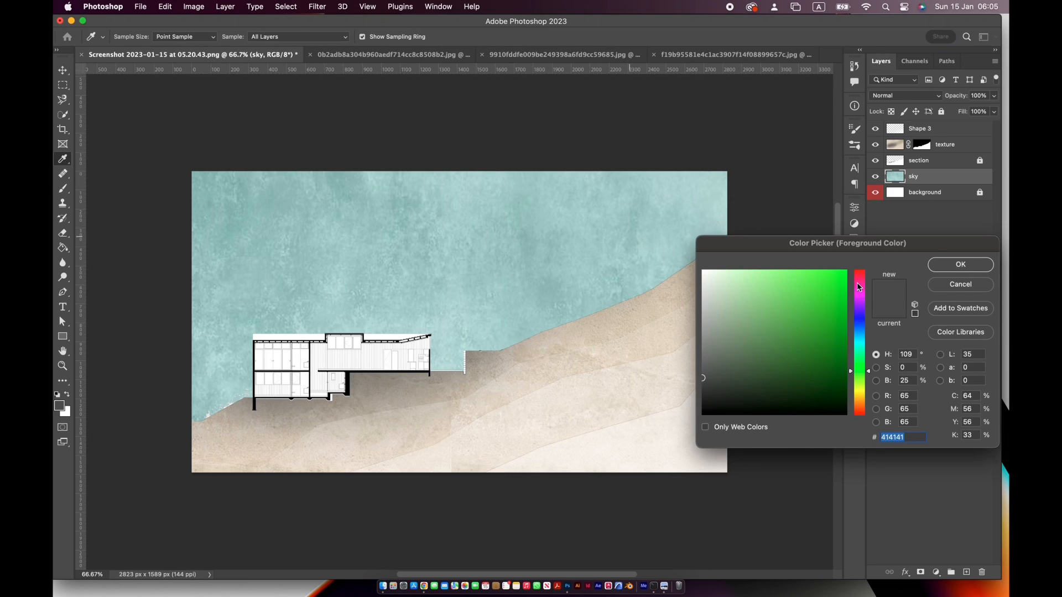
{"action": "type", "text": "ffffff"}
{"action": "key", "text": "Return"}
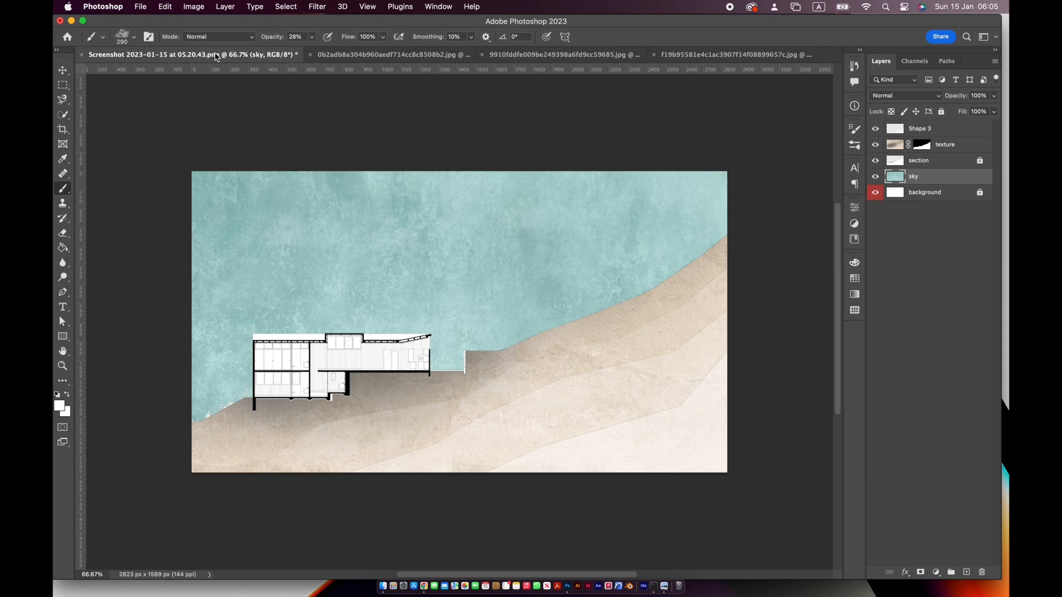
Paint faint white clouds across the sky with the cloud brush at 500 px and 28% opacity
{"action": "left_click", "coordinate": [133, 39]}
{"action": "double_click", "coordinate": [257, 415]}
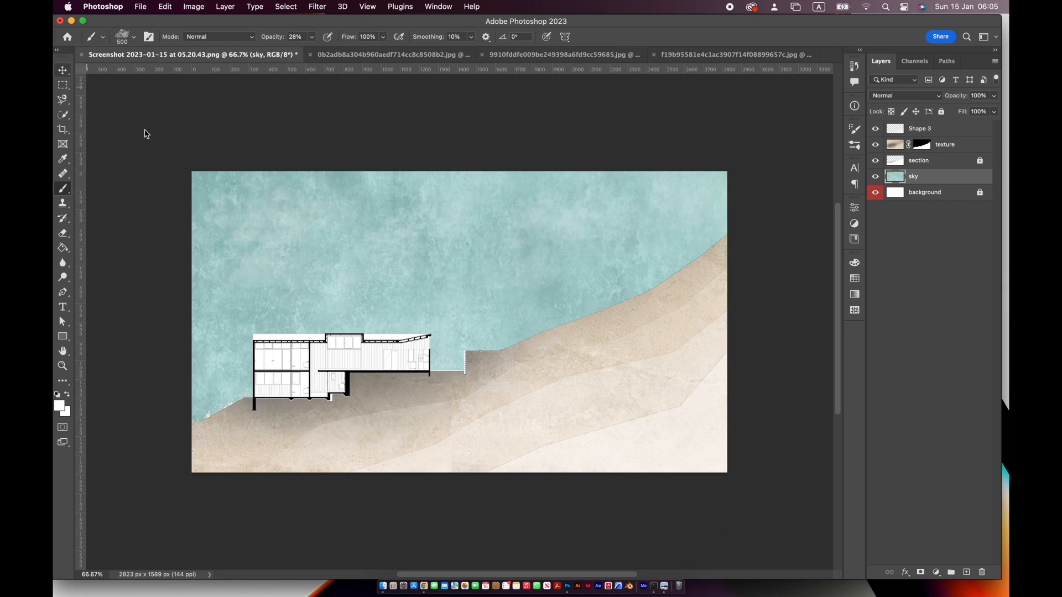
{"action": "left_click", "coordinate": [63, 70]}
{"action": "double_click", "coordinate": [63, 351]}
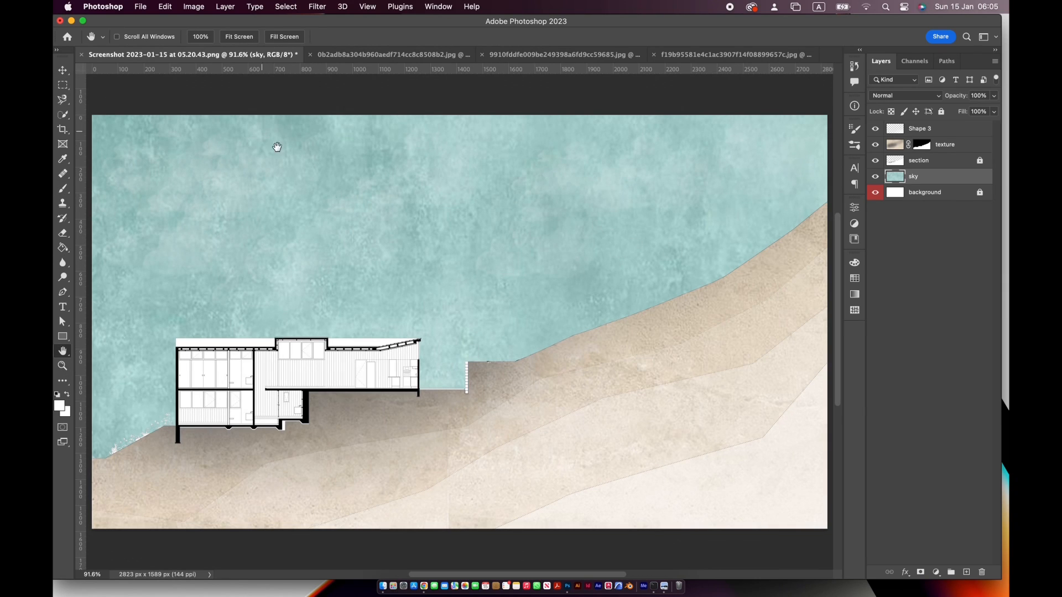
{"action": "left_click", "coordinate": [165, 7]}
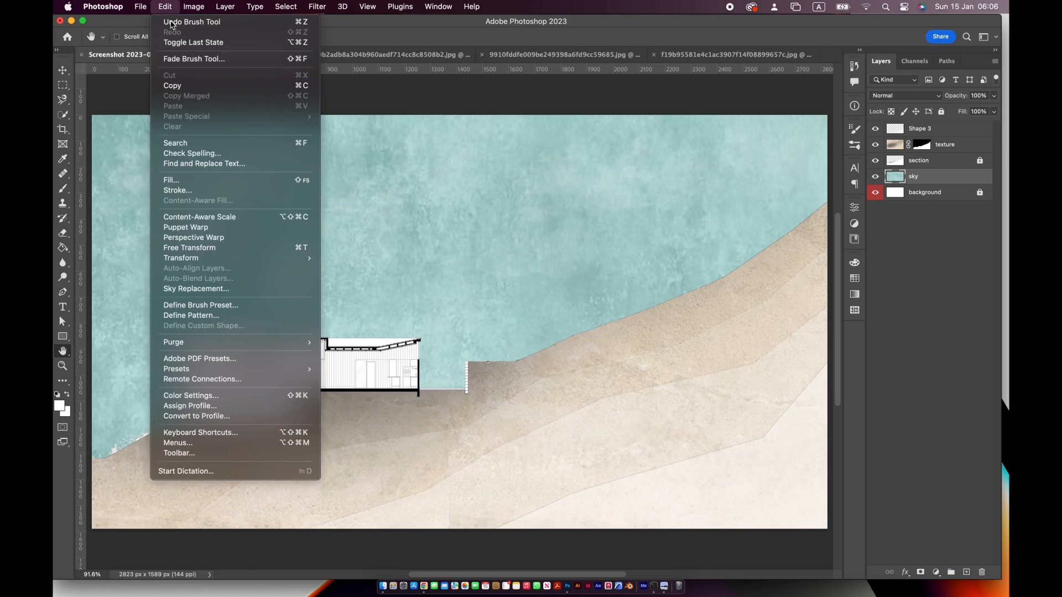
{"action": "left_click", "coordinate": [536, 54]}
{"action": "left_click", "coordinate": [698, 55]}
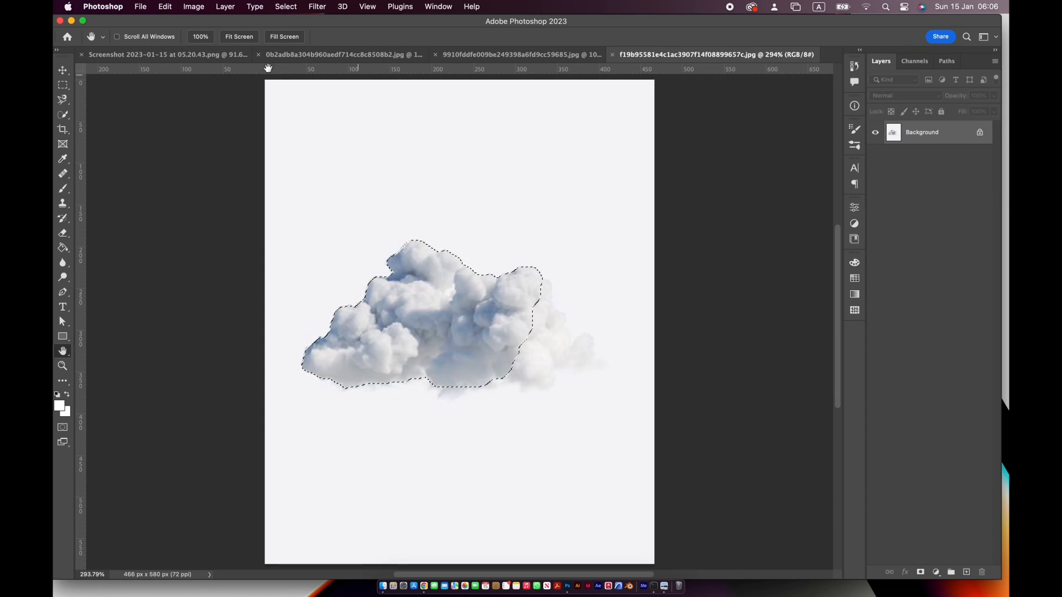
{"action": "left_click", "coordinate": [166, 54]}
{"action": "left_click", "coordinate": [141, 7]}
{"action": "left_click", "coordinate": [461, 195]}
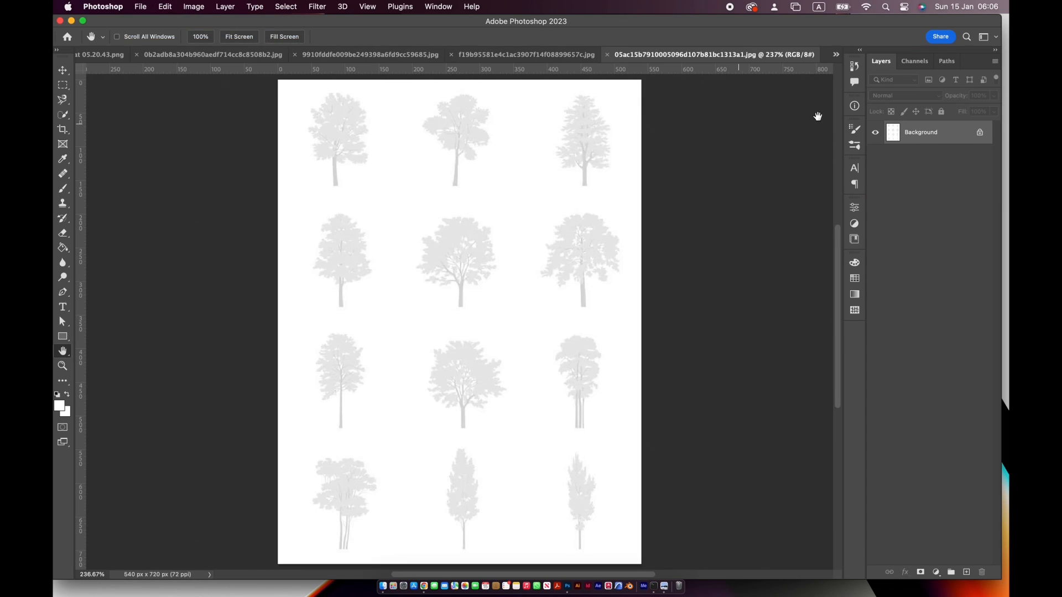
{"action": "key", "text": "w"}
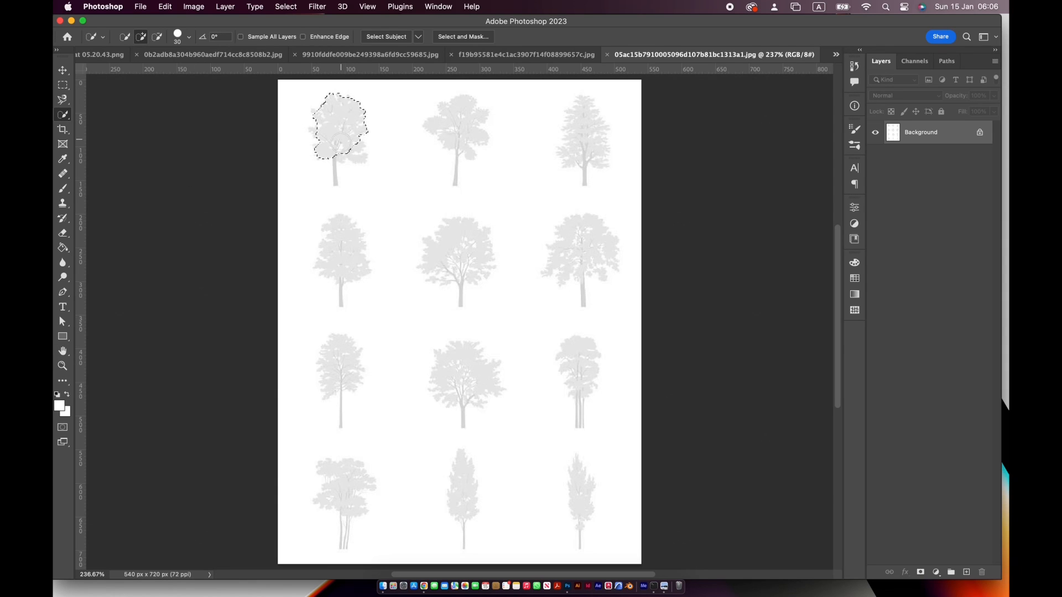
Darken the tree silhouettes with Levels by raising the shadow input level to 161
{"action": "key", "text": "super+l"}
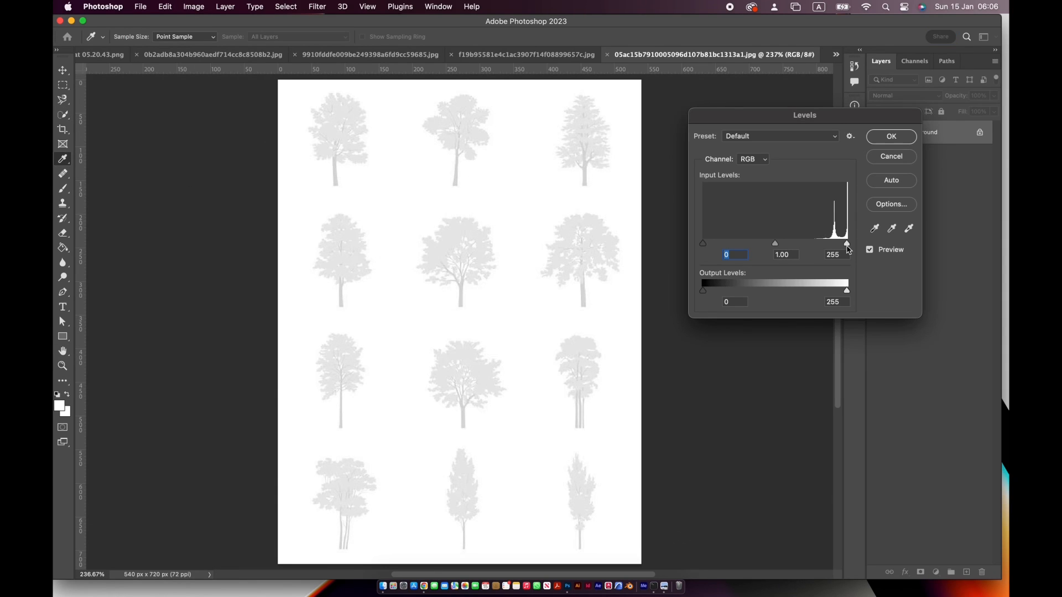
{"action": "mouse_move", "coordinate": [846, 244]}
{"action": "left_mouse_down"}
{"action": "mouse_move", "coordinate": [830, 247]}
{"action": "mouse_move", "coordinate": [846, 243]}
{"action": "left_mouse_up"}
{"action": "left_click_drag", "start_coordinate": [718, 244], "coordinate": [804, 245]}
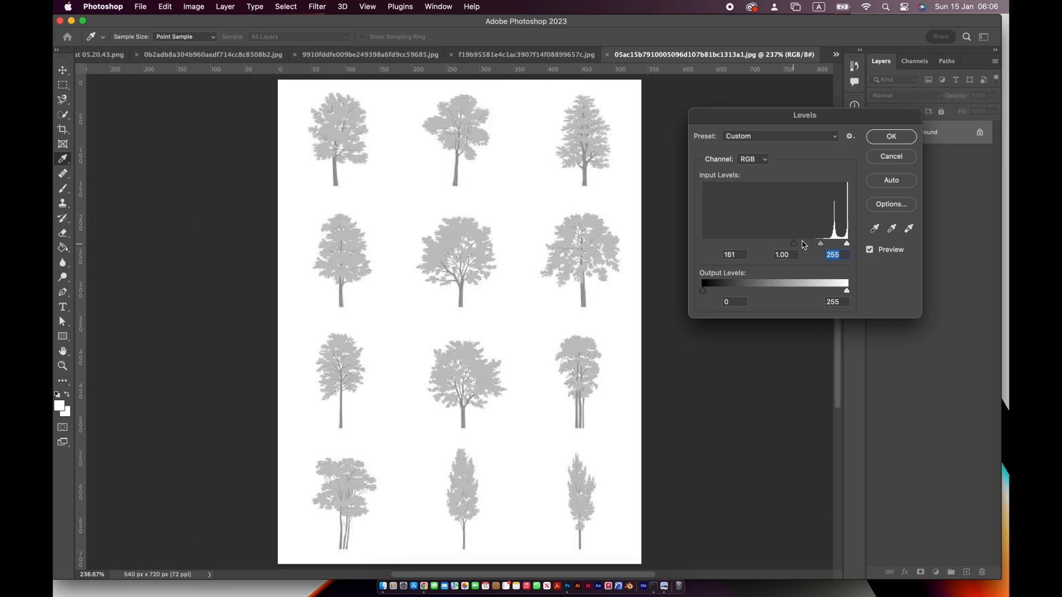
{"action": "key", "text": "Return"}
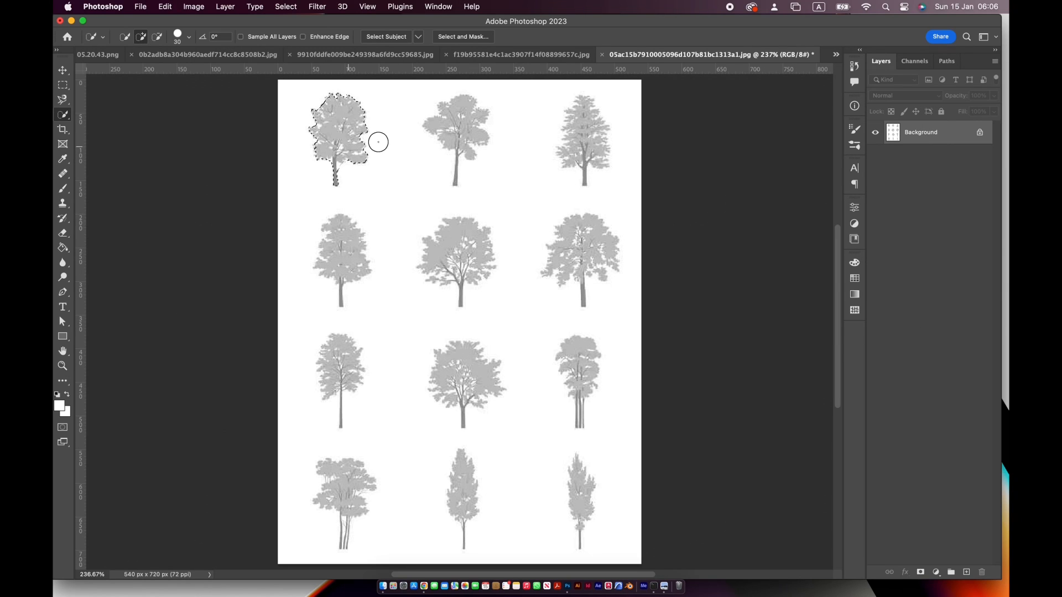
Define a brush preset named tree 3 from the selected first tree in the sheet's first row
{"action": "left_click", "coordinate": [165, 6]}
{"action": "left_click", "coordinate": [166, 307]}
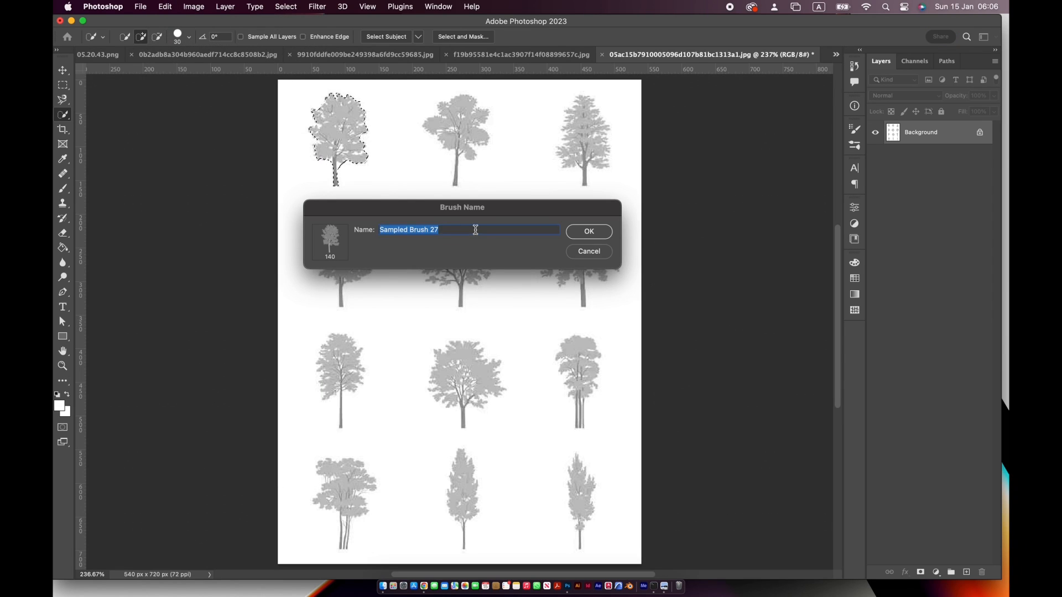
{"action": "left_click", "coordinate": [588, 232]}
{"action": "key", "text": "b"}
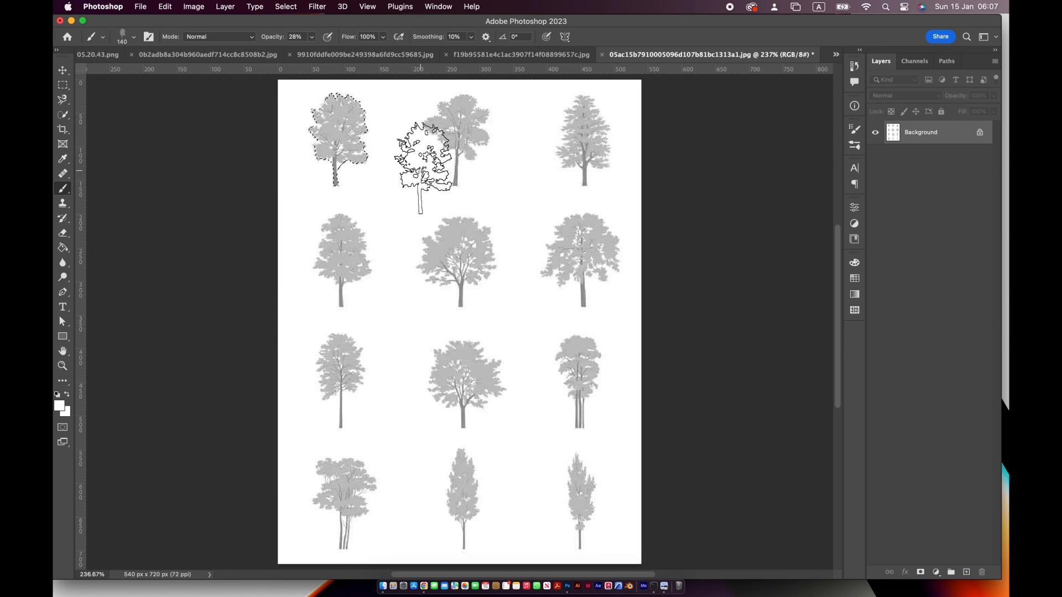
Return to the Quick Selection tool and set its brush size to 25 px
{"action": "left_click_drag", "start_coordinate": [62, 100], "coordinate": [126, 110]}
{"action": "left_click", "coordinate": [125, 110]}
{"action": "left_click", "coordinate": [63, 115]}
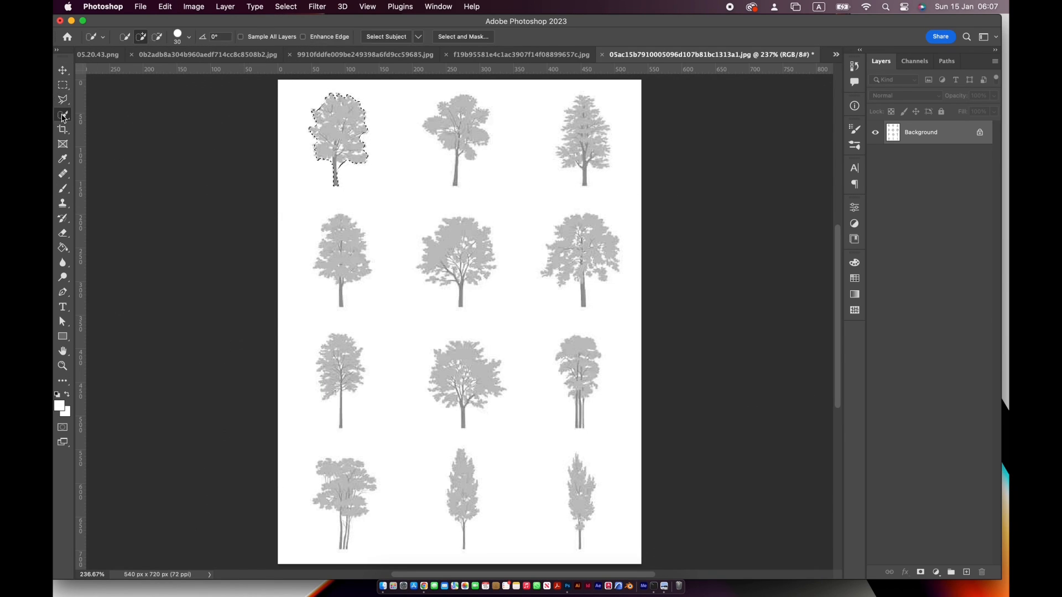
{"action": "mouse_move", "coordinate": [459, 109]}
{"action": "left_mouse_down"}
{"action": "mouse_move", "coordinate": [432, 122]}
{"action": "mouse_move", "coordinate": [475, 133]}
{"action": "mouse_move", "coordinate": [442, 195]}
{"action": "left_mouse_up"}
{"action": "key", "text": "super+z"}
{"action": "left_click", "coordinate": [191, 39]}
{"action": "type", "text": "25"}
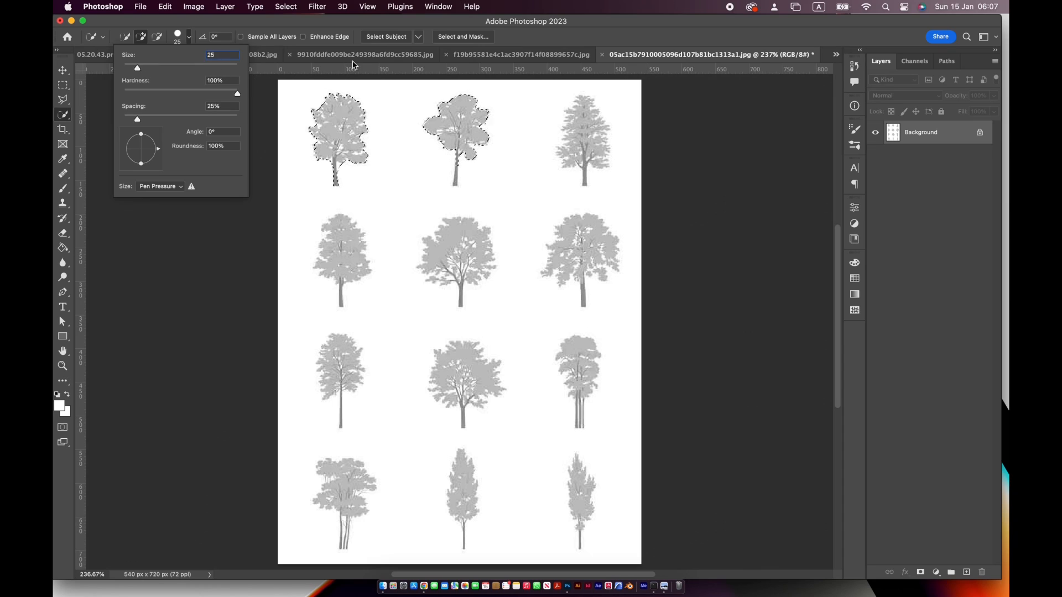
{"action": "key", "text": "Return"}
{"action": "left_click_drag", "start_coordinate": [458, 173], "coordinate": [455, 187]}
{"action": "key", "text": "super+z"}
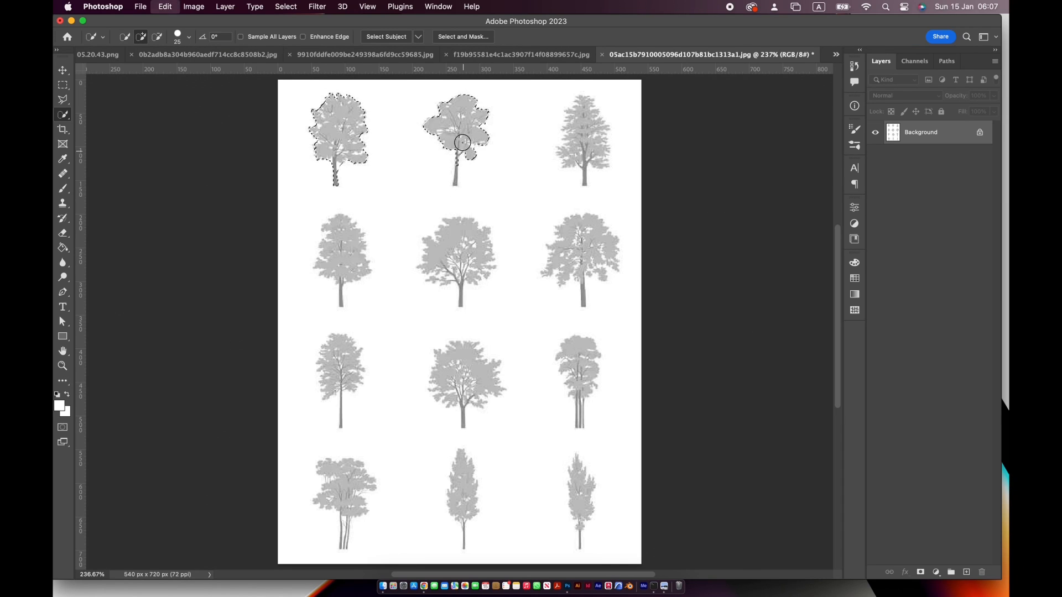
{"action": "left_click_drag", "start_coordinate": [462, 145], "coordinate": [457, 150]}
{"action": "left_click", "coordinate": [166, 7]}
{"action": "left_click", "coordinate": [243, 308]}
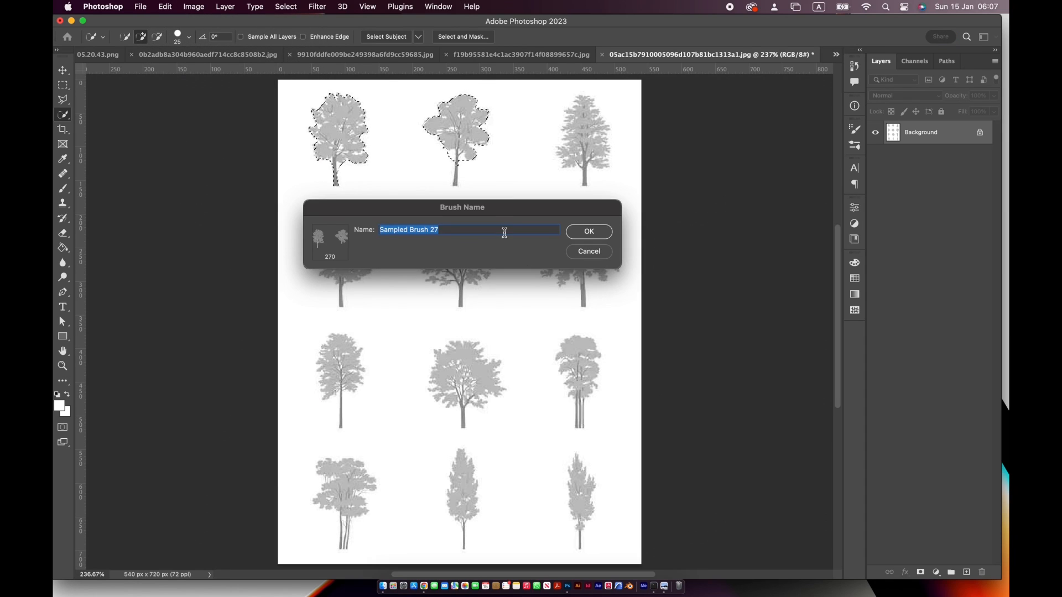
{"action": "key", "text": "Return"}
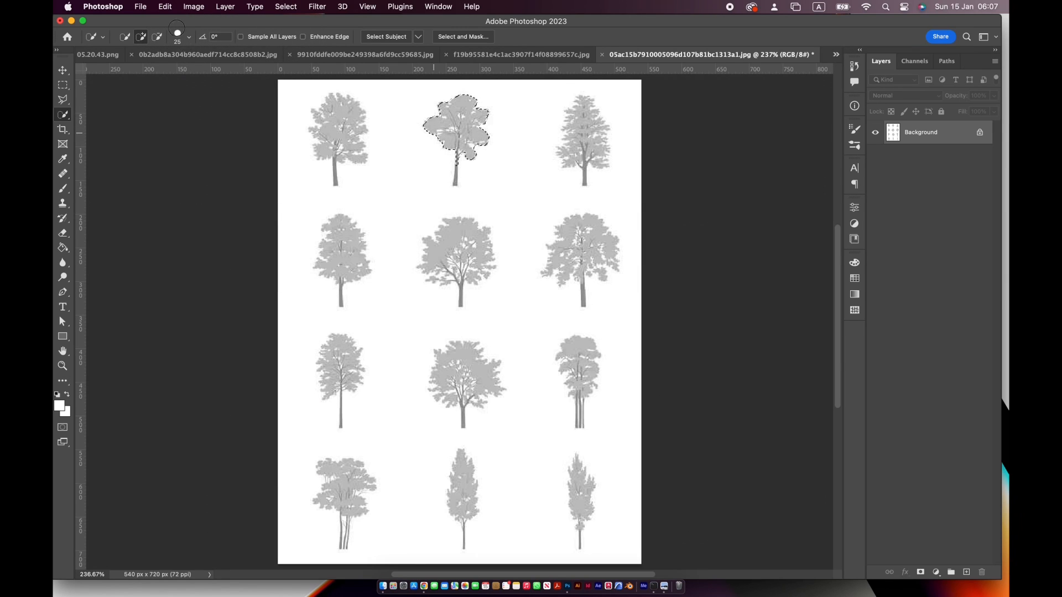
Define a brush preset named tree 4 from the selected second tree in the first row and clear the selection
{"action": "left_click", "coordinate": [165, 7]}
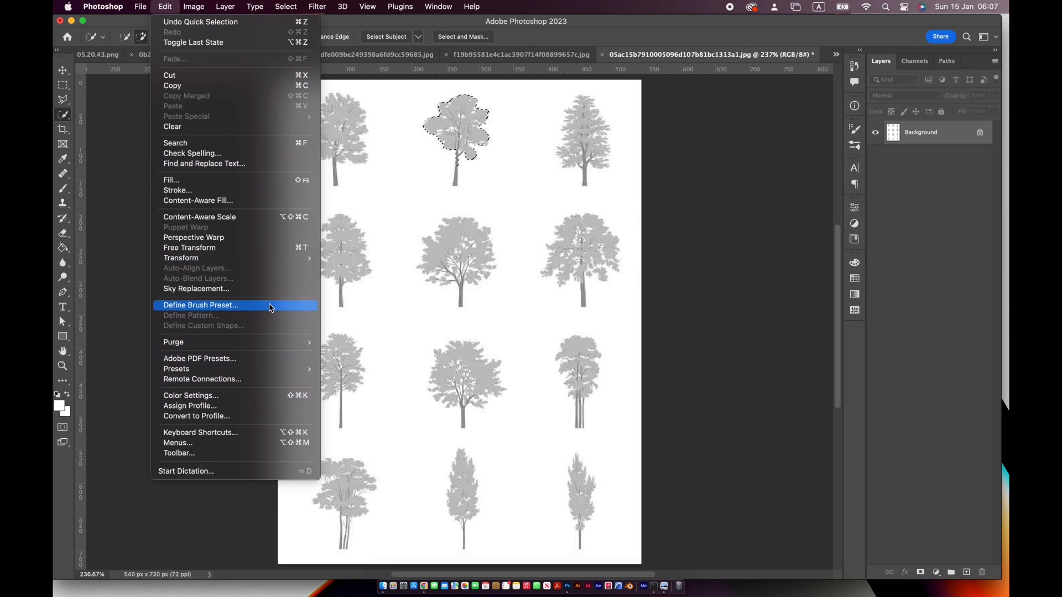
{"action": "left_click", "coordinate": [265, 308]}
{"action": "type", "text": "tree 4"}
{"action": "left_click", "coordinate": [575, 232]}
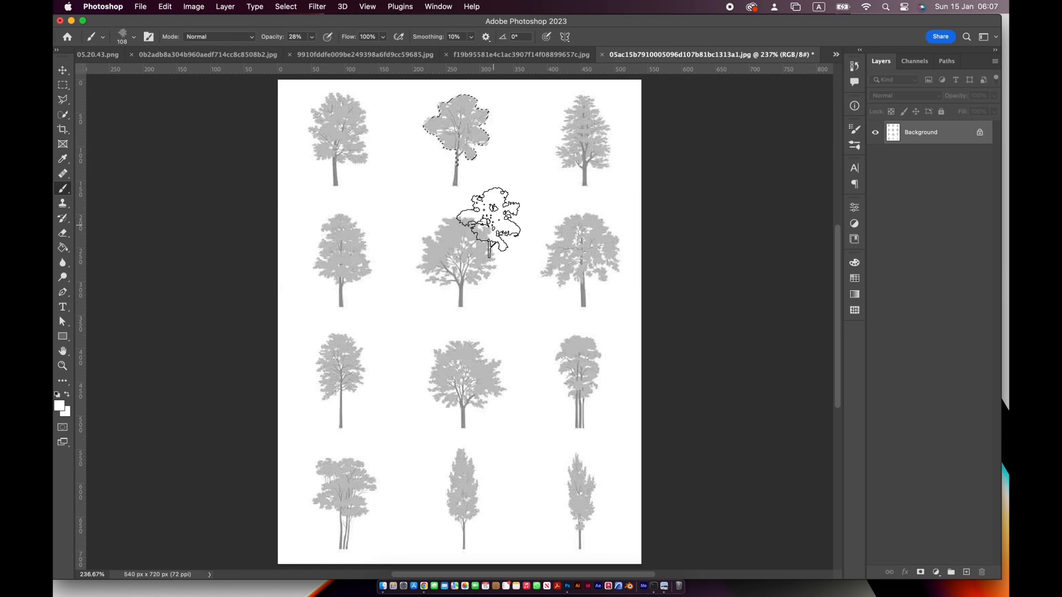
{"action": "key", "text": "super+d"}
Select the third tree in the first row with Quick Selection and define it as a brush preset named tree 6
{"action": "left_click", "coordinate": [63, 114]}
{"action": "left_click_drag", "start_coordinate": [581, 107], "coordinate": [584, 177]}
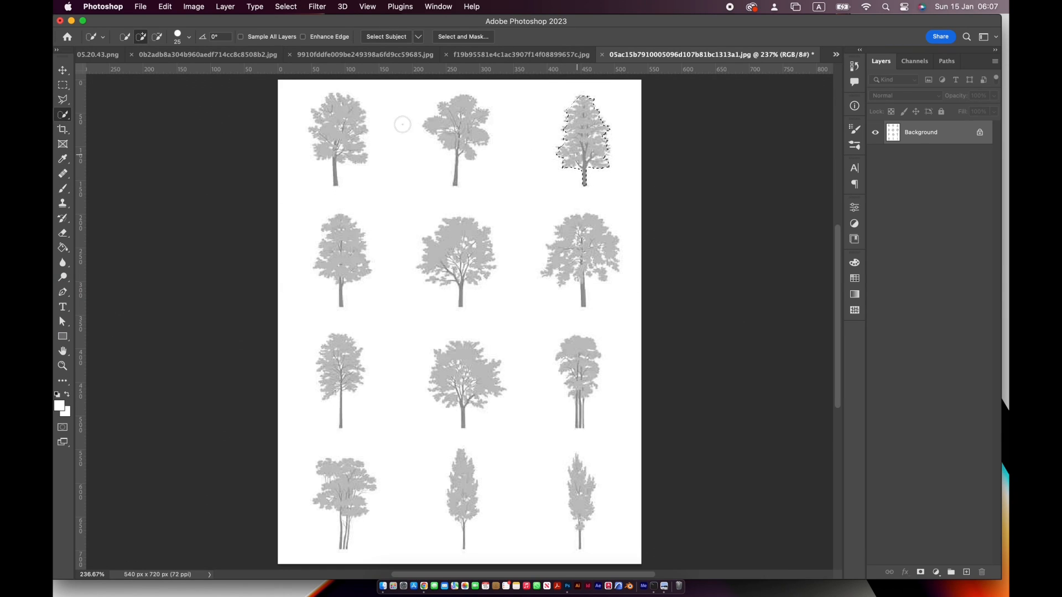
{"action": "left_click", "coordinate": [166, 6]}
{"action": "left_click", "coordinate": [261, 307]}
{"action": "type", "text": "tree"}
{"action": "left_click", "coordinate": [576, 231]}
{"action": "key", "text": "super+d"}
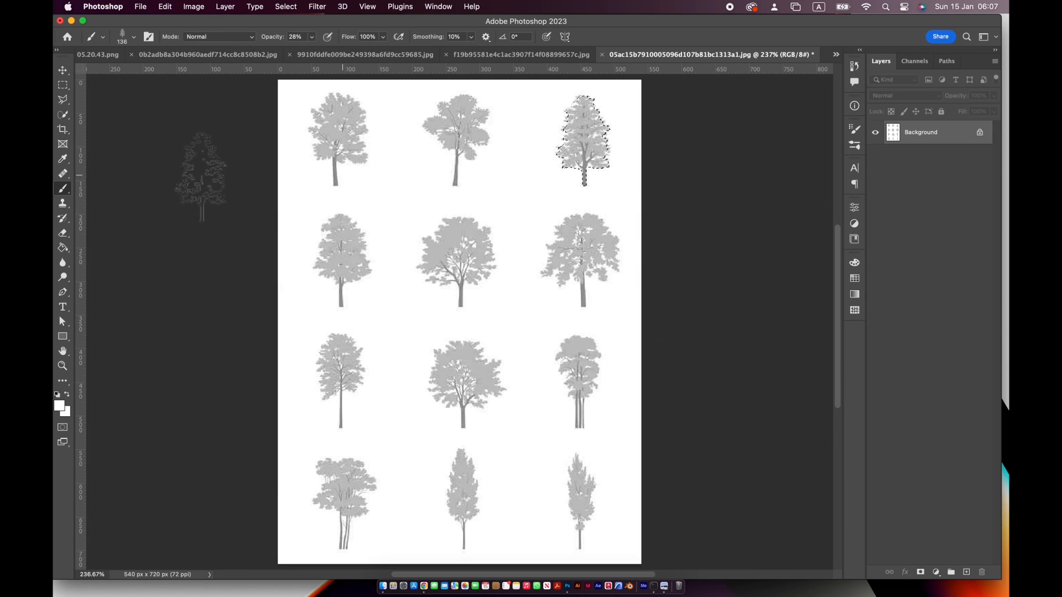
Select the first tree in the second row with Quick Selection and define it as a brush preset named tree 7
{"action": "left_click", "coordinate": [67, 117]}
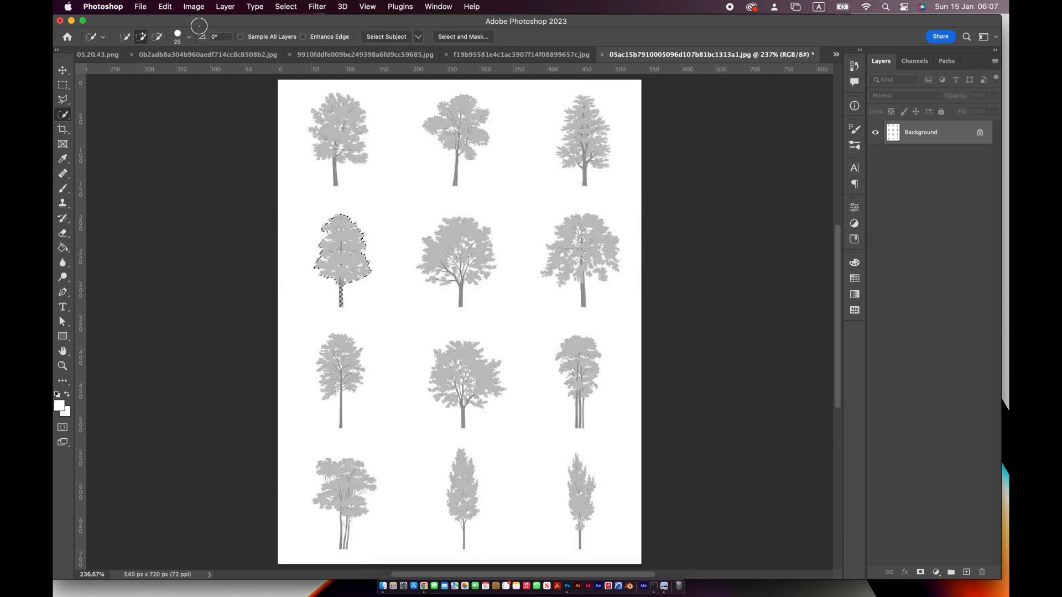
{"action": "left_click", "coordinate": [165, 6]}
{"action": "left_click", "coordinate": [244, 304]}
{"action": "type", "text": "tre"}
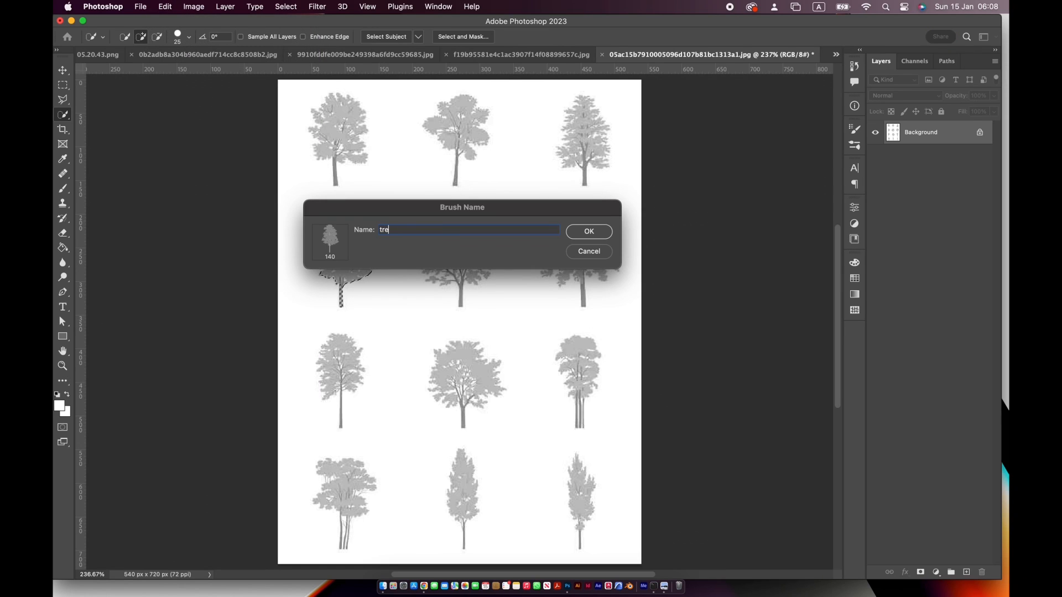
{"action": "type", "text": "e 7"}
{"action": "left_click", "coordinate": [579, 226]}
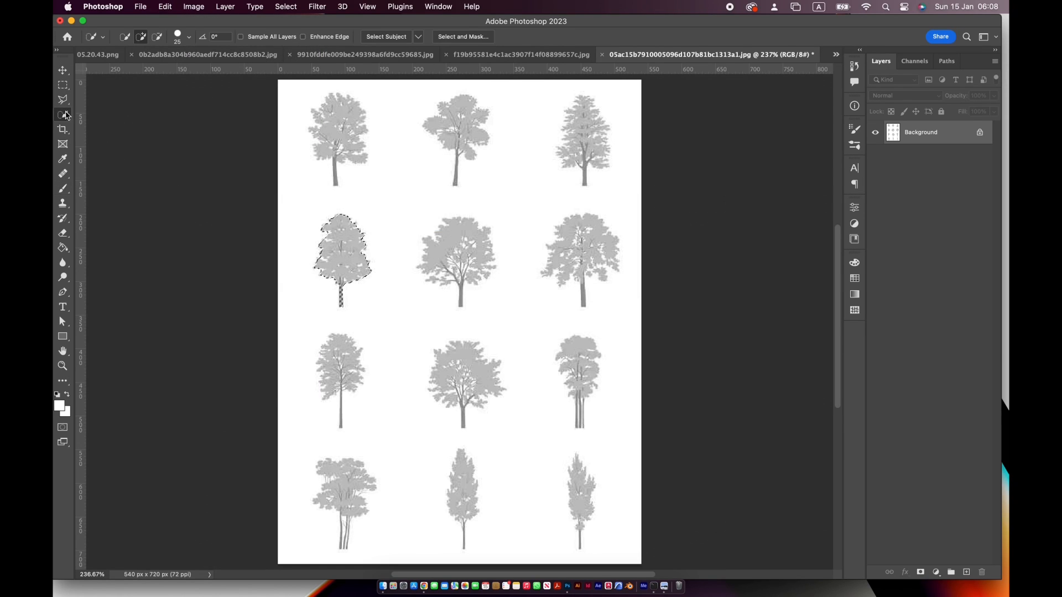
{"action": "left_click", "coordinate": [437, 250]}
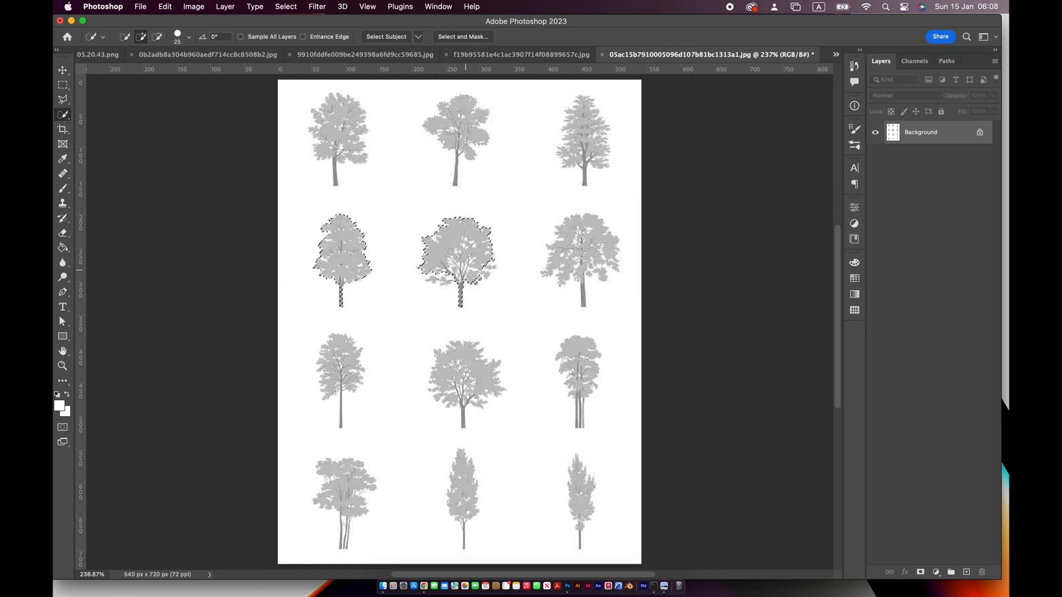
{"action": "left_click", "coordinate": [165, 6]}
{"action": "left_click", "coordinate": [228, 305]}
{"action": "type", "text": "tr"}
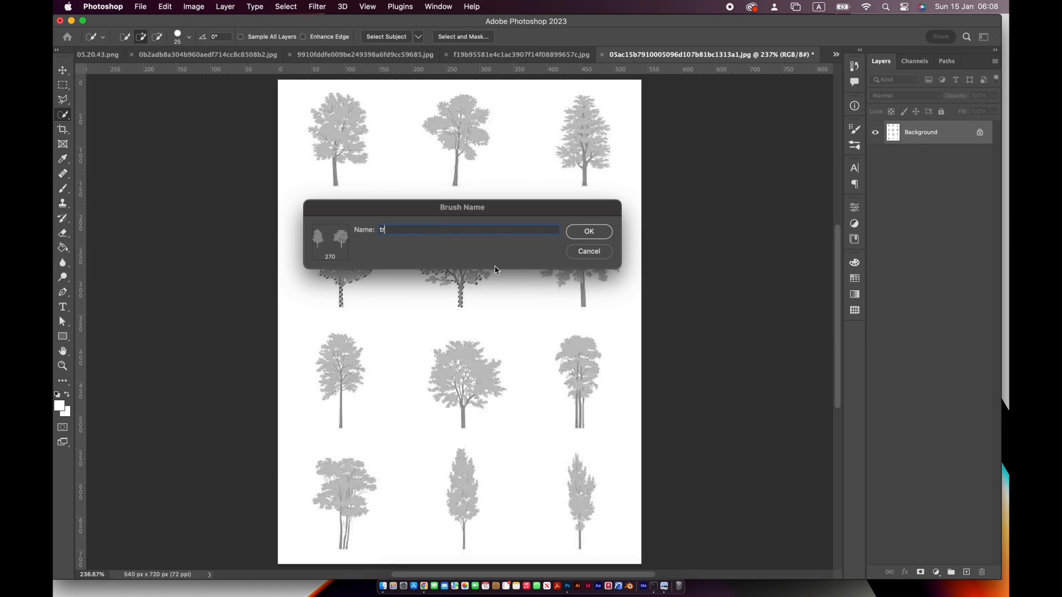
{"action": "key", "text": "Escape"}
{"action": "key", "text": "super+d"}
Select only the middle tree in the second row, define it as a brush preset named tree 8, and deselect
{"action": "left_click", "coordinate": [436, 258]}
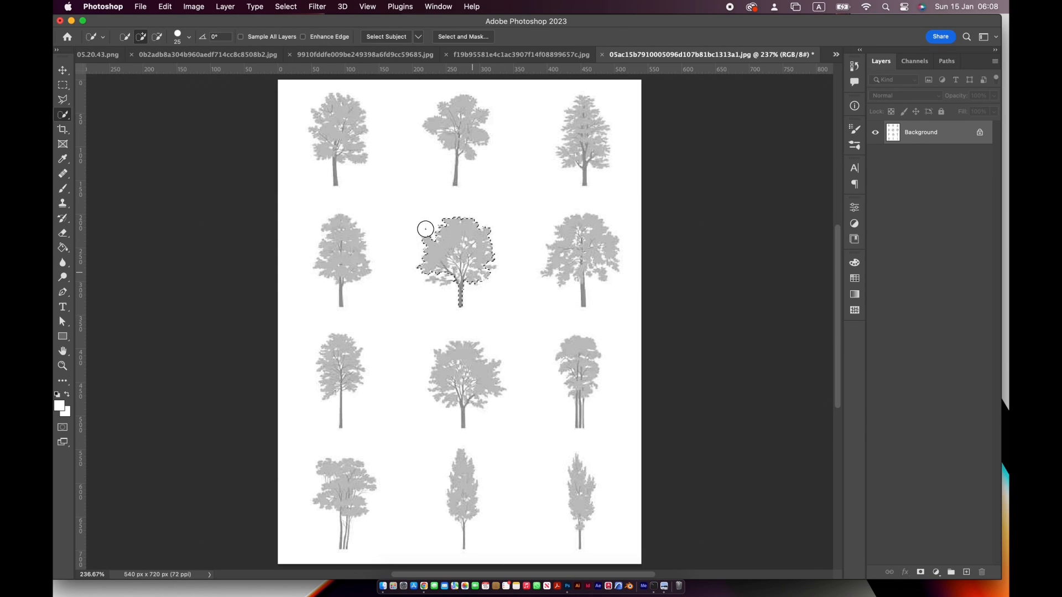
{"action": "left_click", "coordinate": [164, 7]}
{"action": "left_click", "coordinate": [260, 306]}
{"action": "type", "text": "tree 8"}
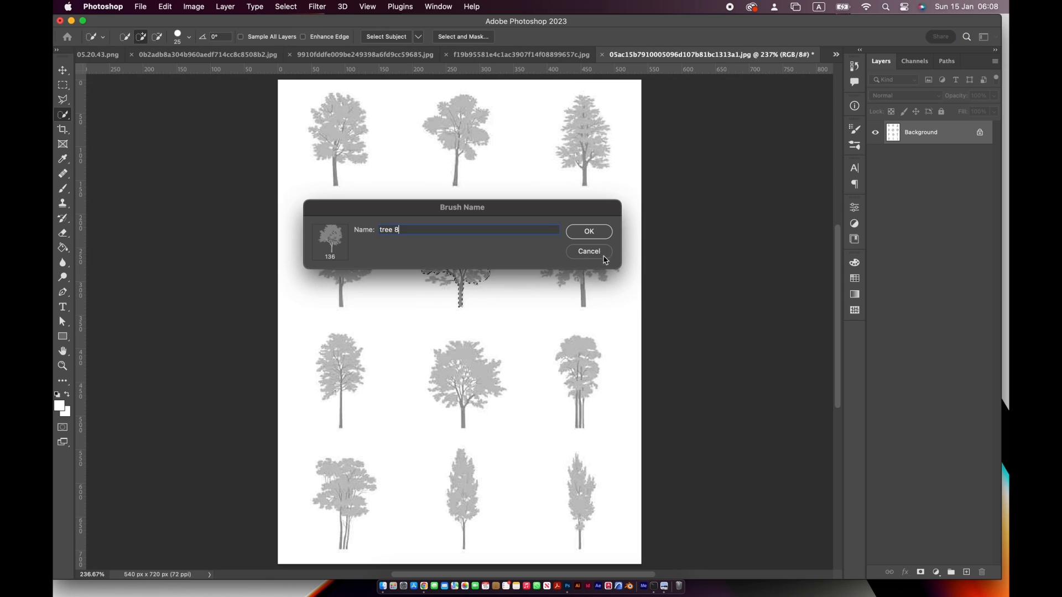
{"action": "key", "text": "Return"}
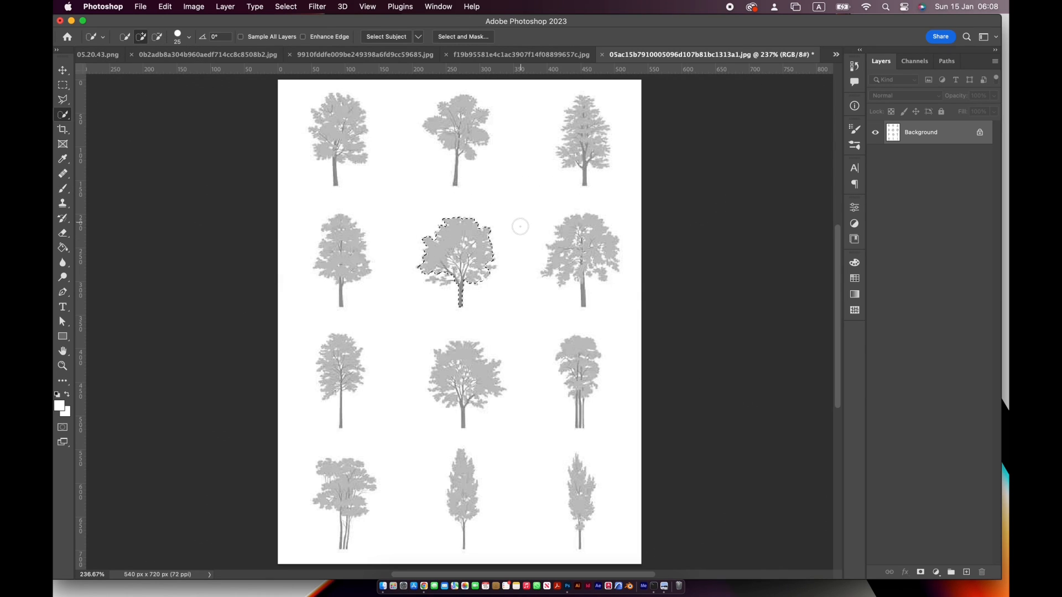
{"action": "key", "text": "super+d"}
Select the last tree in the second row with its trunk and define it as a brush preset named tree 9
{"action": "left_click_drag", "start_coordinate": [569, 255], "coordinate": [598, 269]}
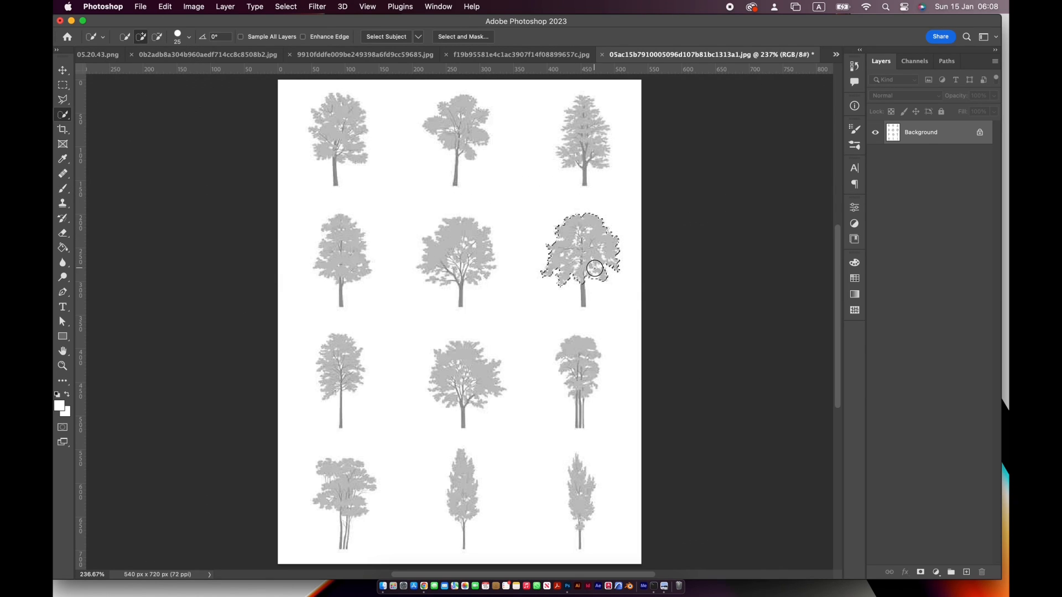
{"action": "left_click", "coordinate": [585, 298]}
{"action": "left_click", "coordinate": [165, 6]}
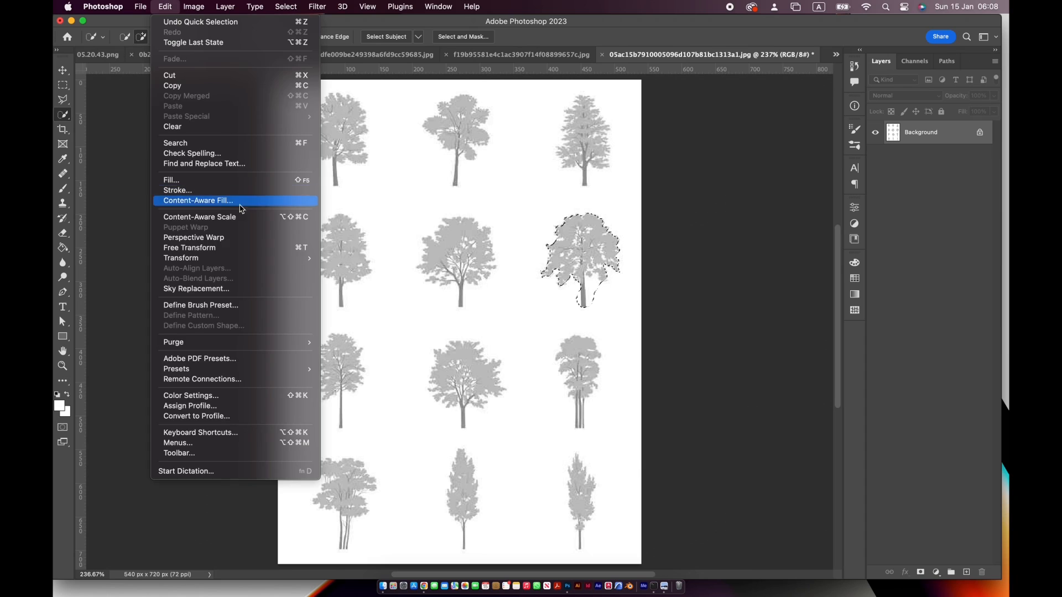
{"action": "left_click", "coordinate": [285, 308]}
{"action": "type", "text": "tree 9"}
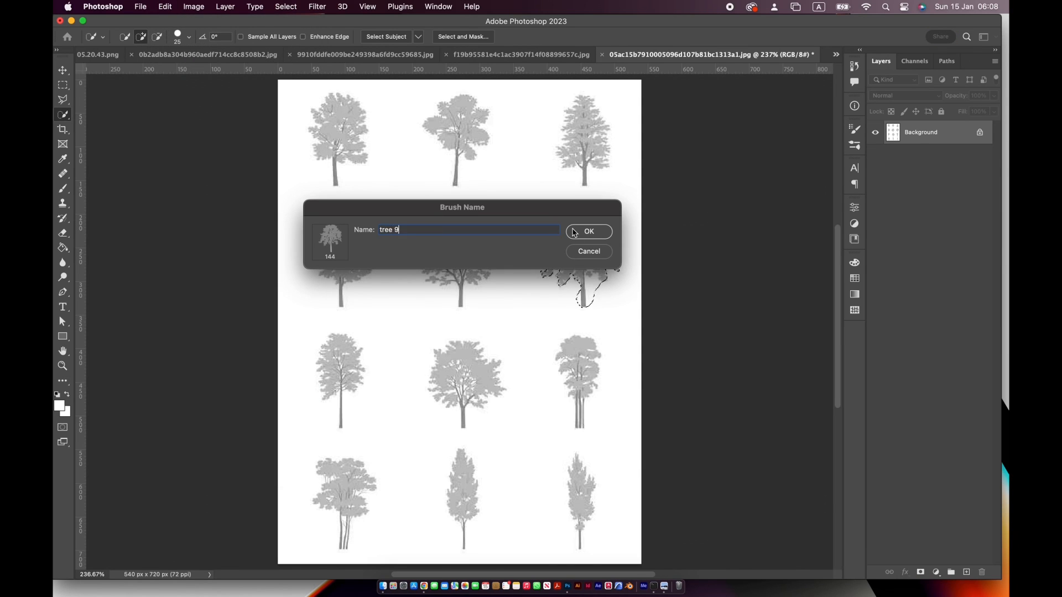
{"action": "left_click", "coordinate": [575, 232]}
{"action": "key", "text": "b"}
Return to the section illustration and choose the tree 6 preset for the Brush tool
{"action": "left_click", "coordinate": [111, 54]}
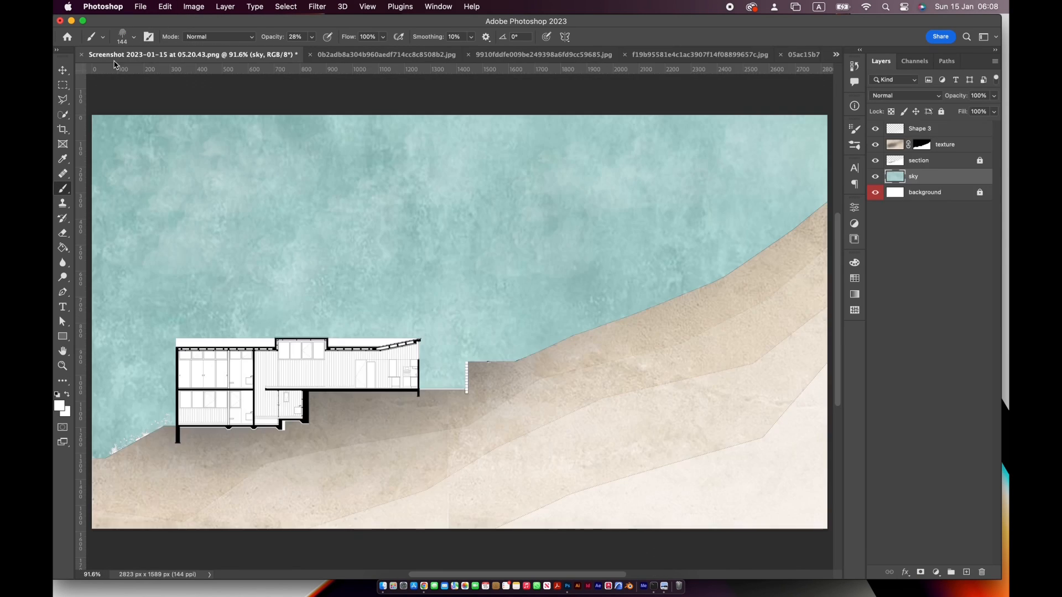
{"action": "left_click", "coordinate": [128, 36]}
{"action": "left_click", "coordinate": [254, 361]}
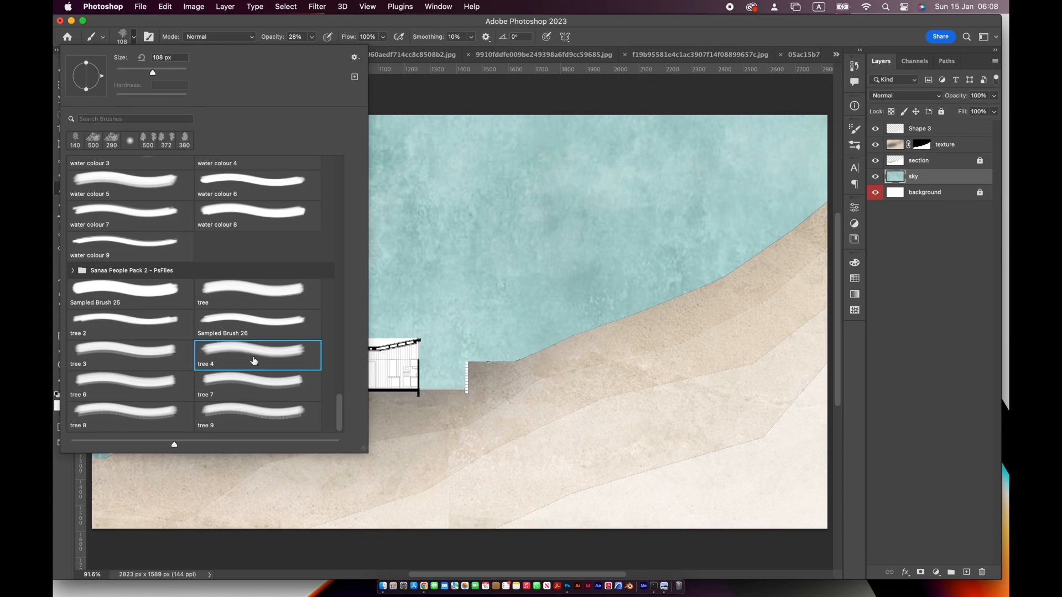
{"action": "left_click", "coordinate": [292, 391]}
{"action": "left_click", "coordinate": [128, 373]}
{"action": "left_click", "coordinate": [610, 27]}
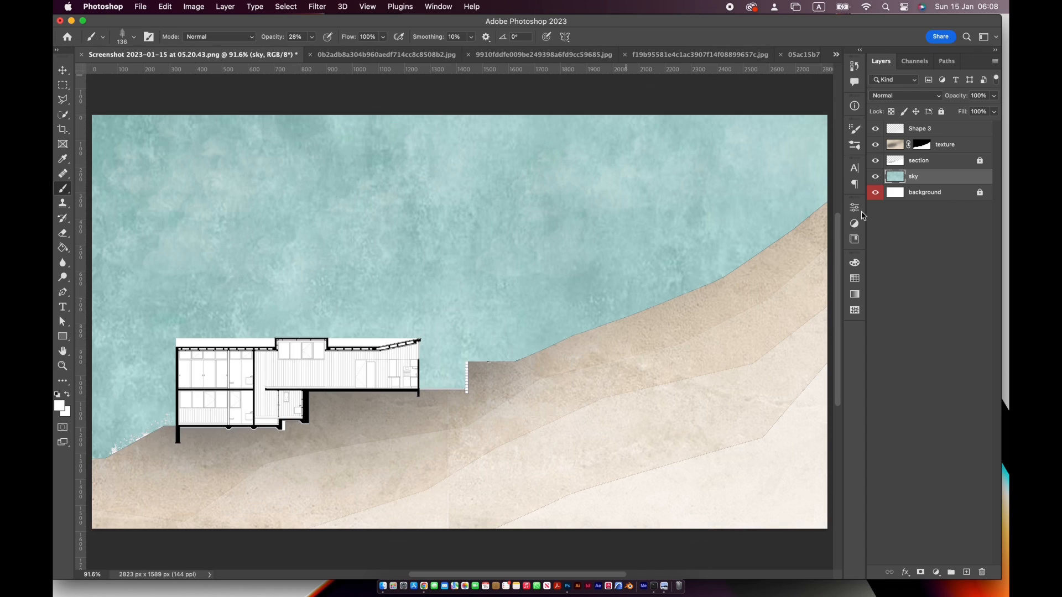
Set the foreground colour to dark green, hex 215115, and the tree brush to 40% opacity and 300 px
{"action": "left_click", "coordinate": [60, 406]}
{"action": "left_click", "coordinate": [807, 369]}
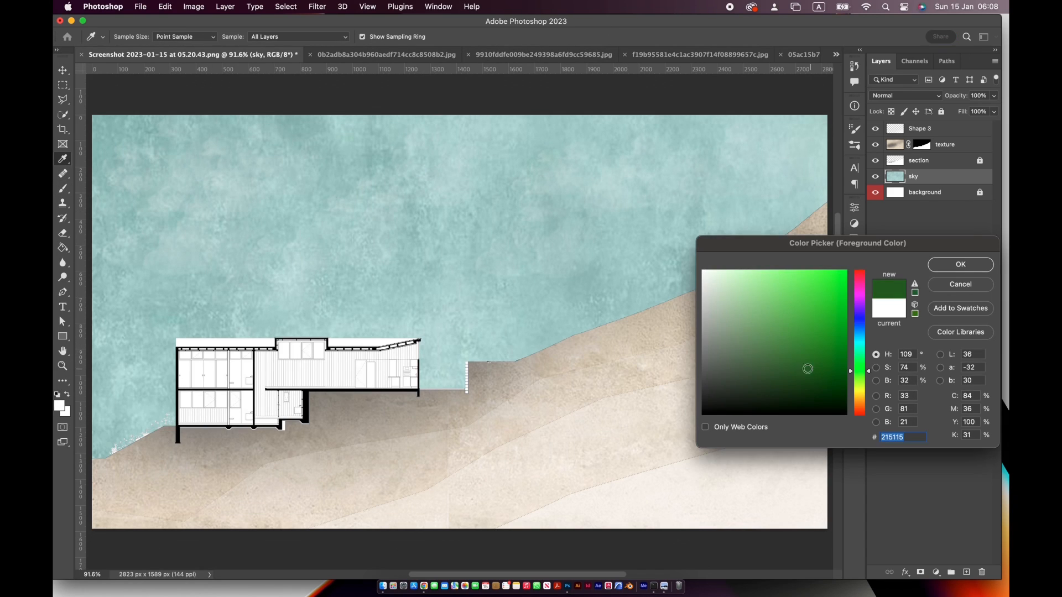
{"action": "left_click", "coordinate": [960, 265]}
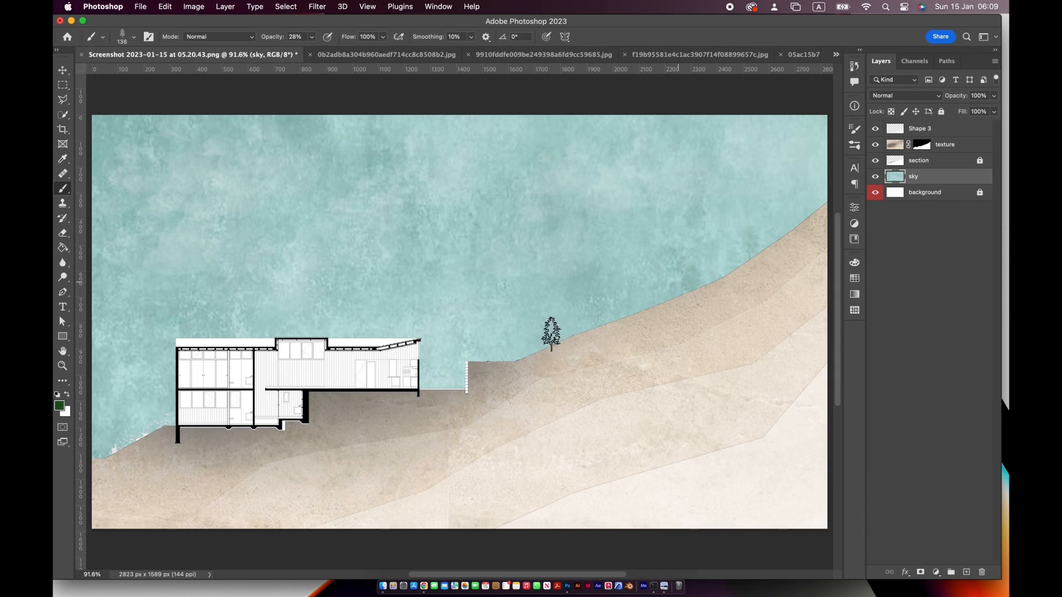
{"action": "left_click", "coordinate": [278, 43]}
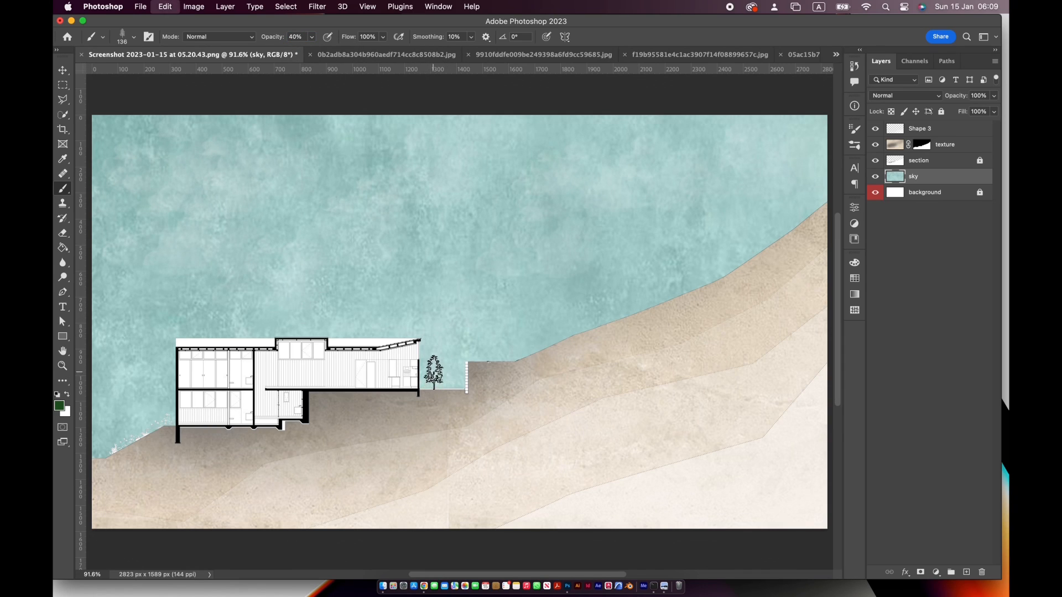
{"action": "right_click", "coordinate": [463, 340]}
{"action": "type", "text": "300"}
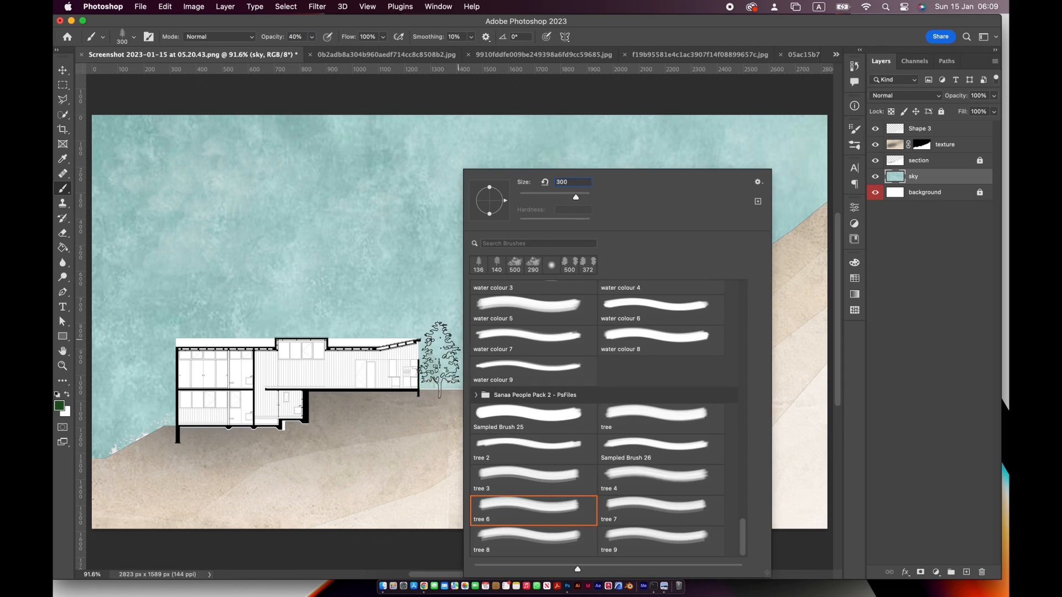
{"action": "key", "text": "Return"}
Paint faint dark green trees on the sky layer beside the building and up along the slope's edge
{"action": "left_click", "coordinate": [455, 359]}
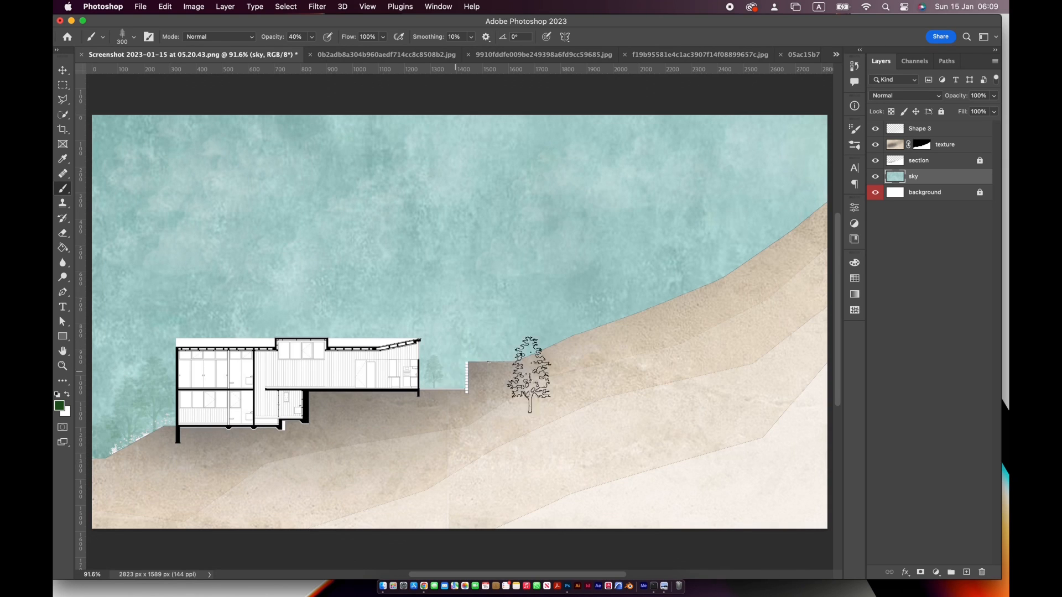
{"action": "left_click", "coordinate": [579, 322]}
{"action": "left_click", "coordinate": [625, 318]}
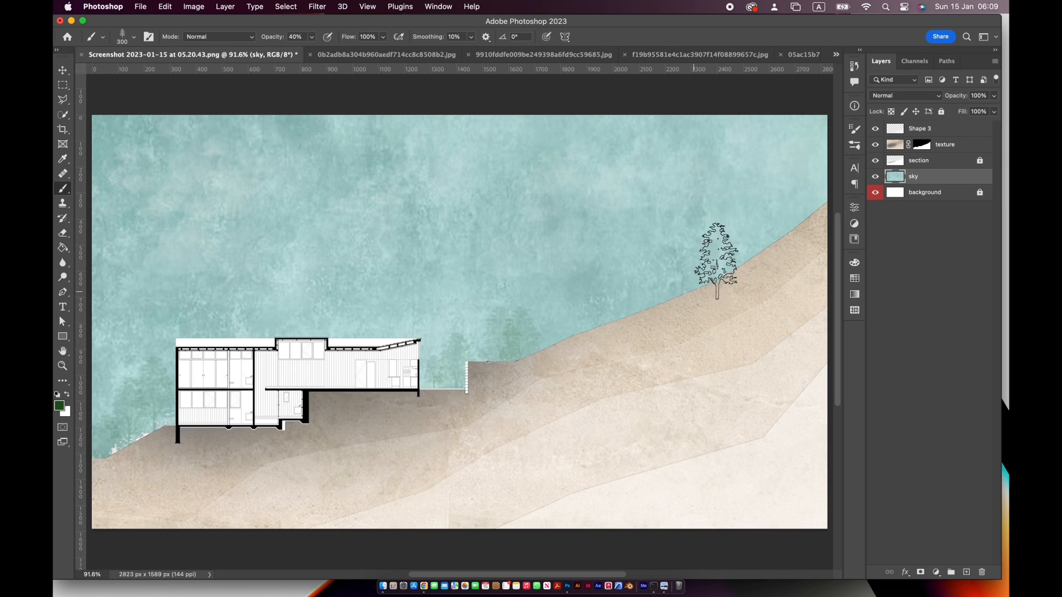
{"action": "left_click", "coordinate": [816, 192]}
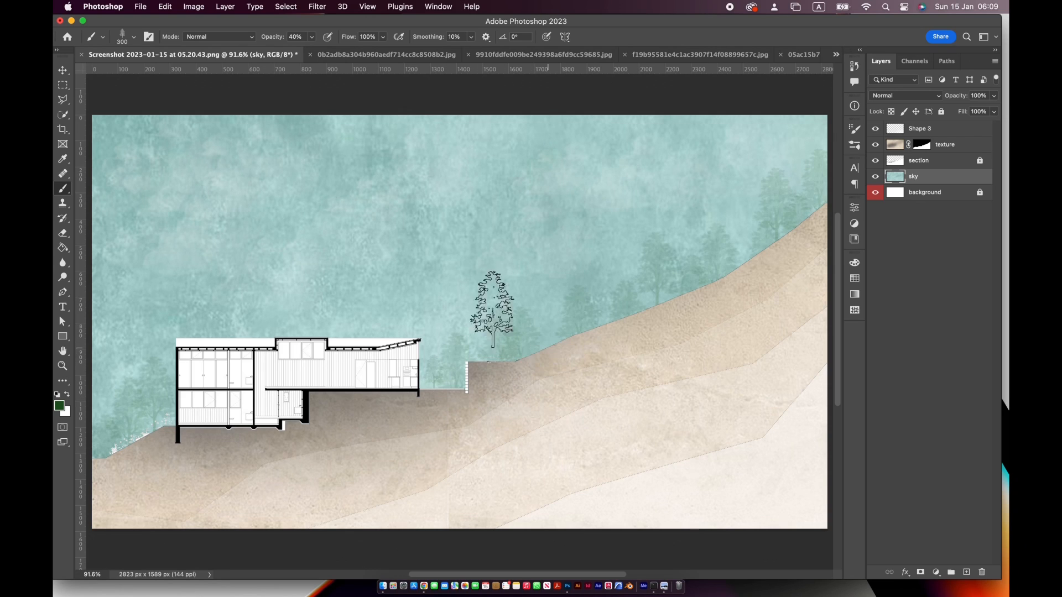
Set the brush opacity to 42% and the foreground colour to a lighter green, hex 2f6822
{"action": "left_click_drag", "start_coordinate": [312, 36], "coordinate": [308, 55]}
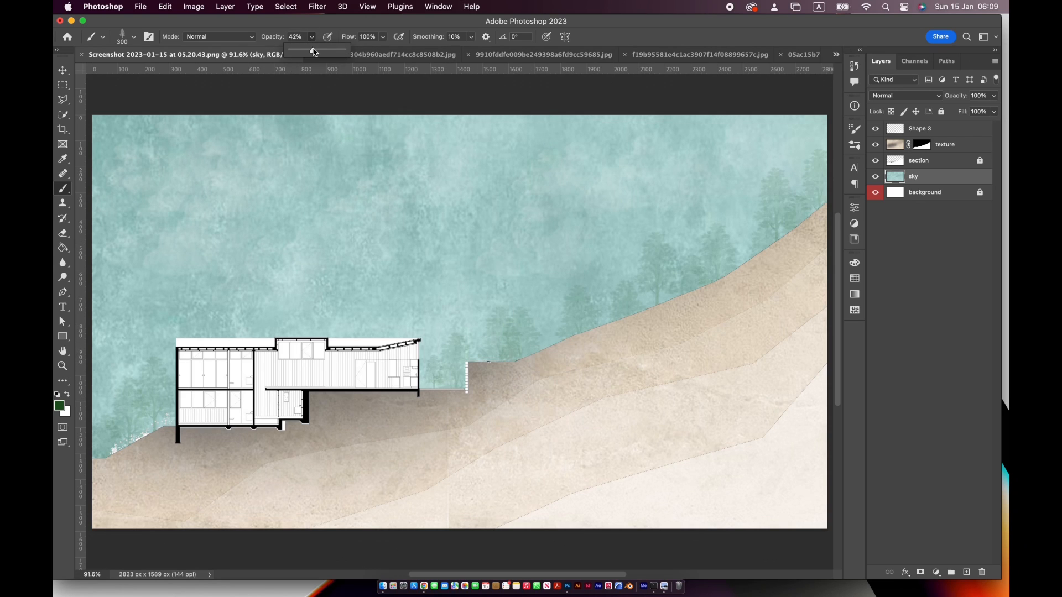
{"action": "left_click", "coordinate": [60, 406]}
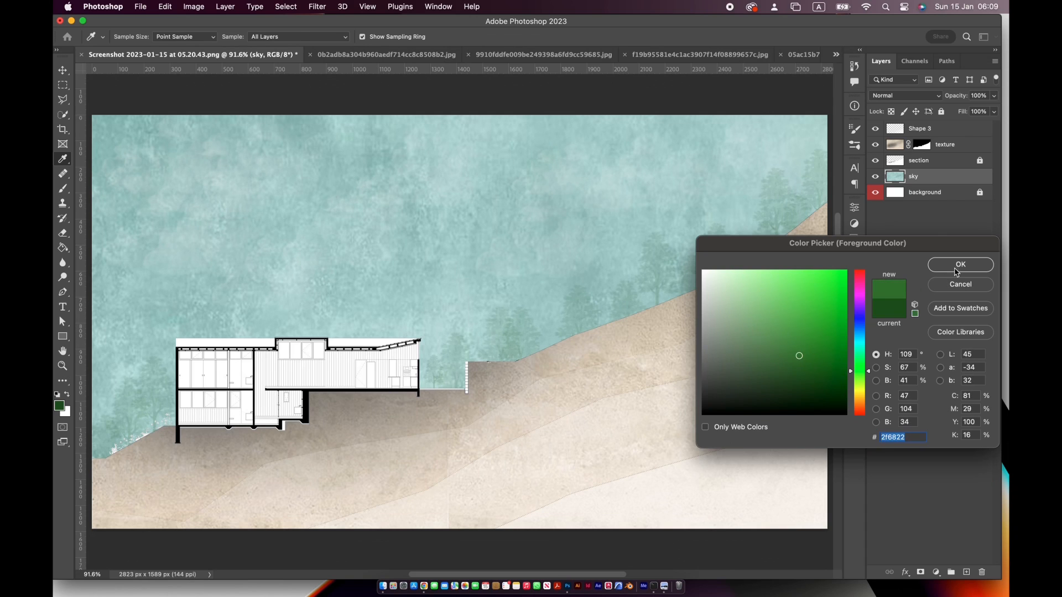
{"action": "left_click", "coordinate": [958, 265]}
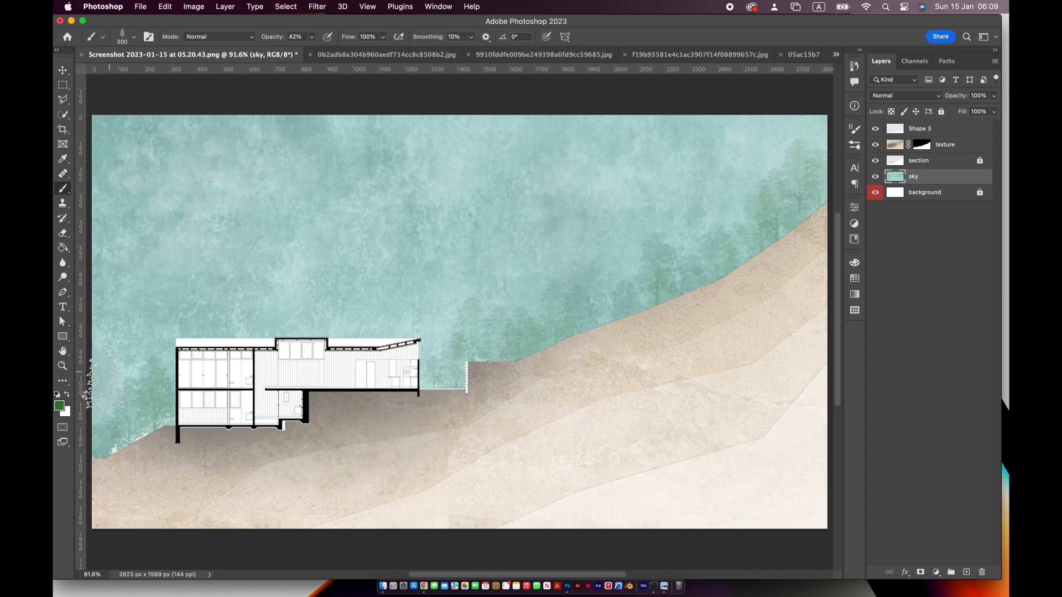
Choose the tree brush preset at 190 px and set the foreground colour to a brighter green, hex 428433
{"action": "left_click", "coordinate": [134, 37]}
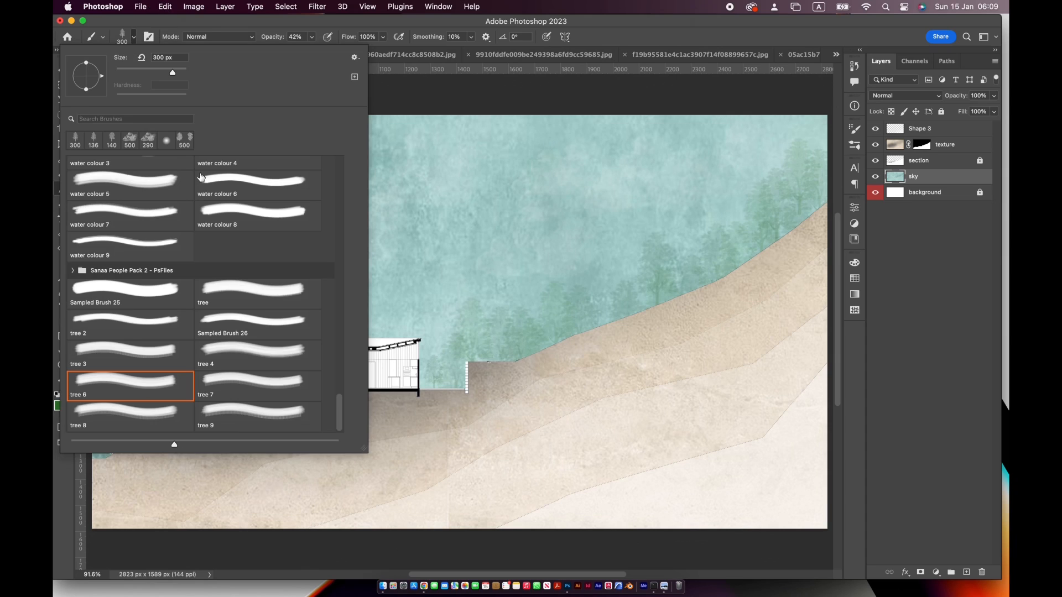
{"action": "left_click", "coordinate": [159, 353]}
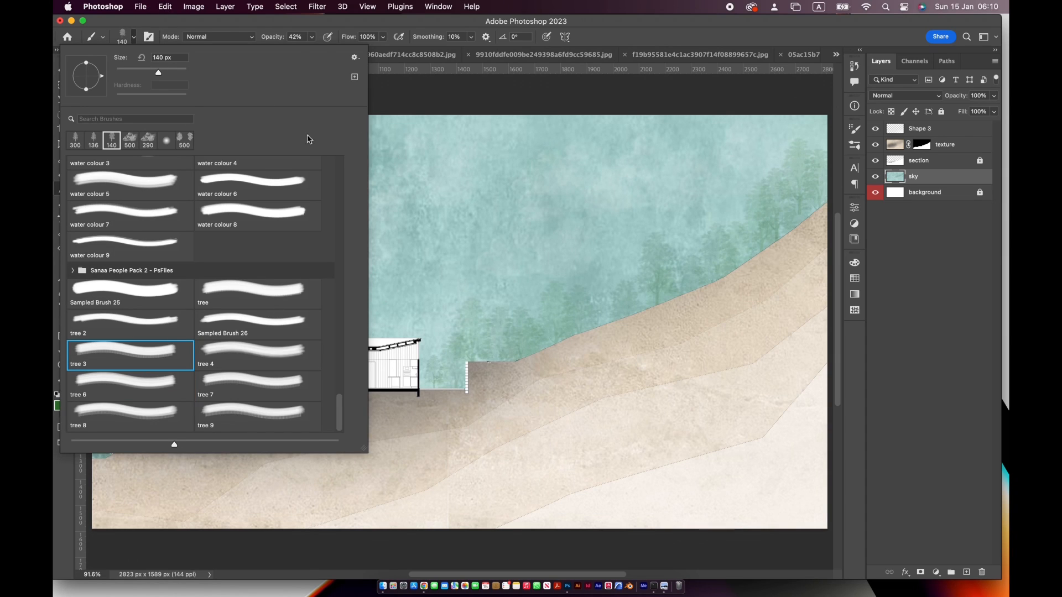
{"action": "left_click", "coordinate": [248, 298]}
{"action": "left_click", "coordinate": [577, 61]}
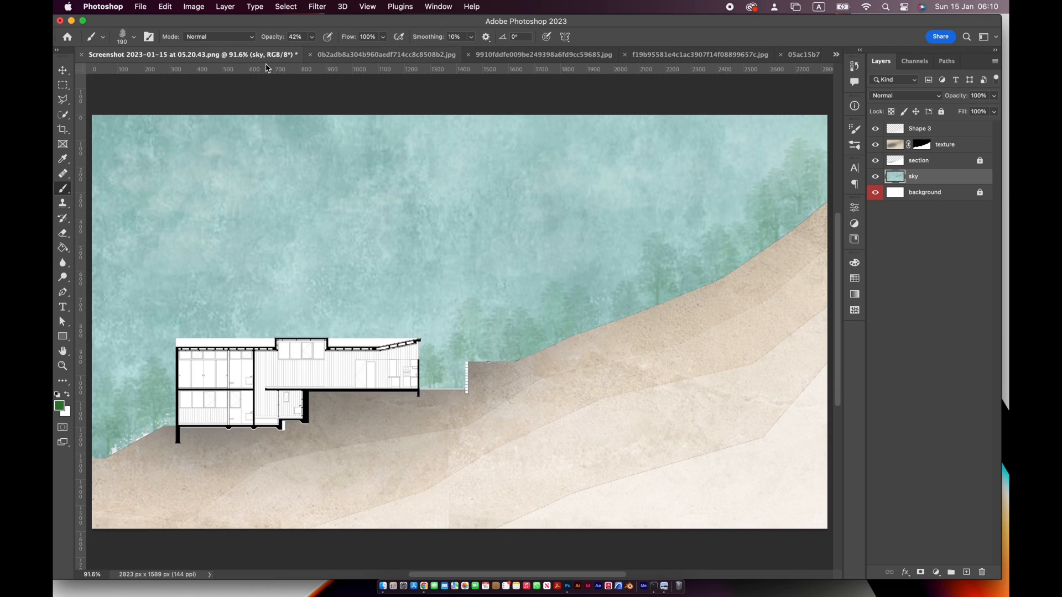
{"action": "left_click", "coordinate": [59, 408]}
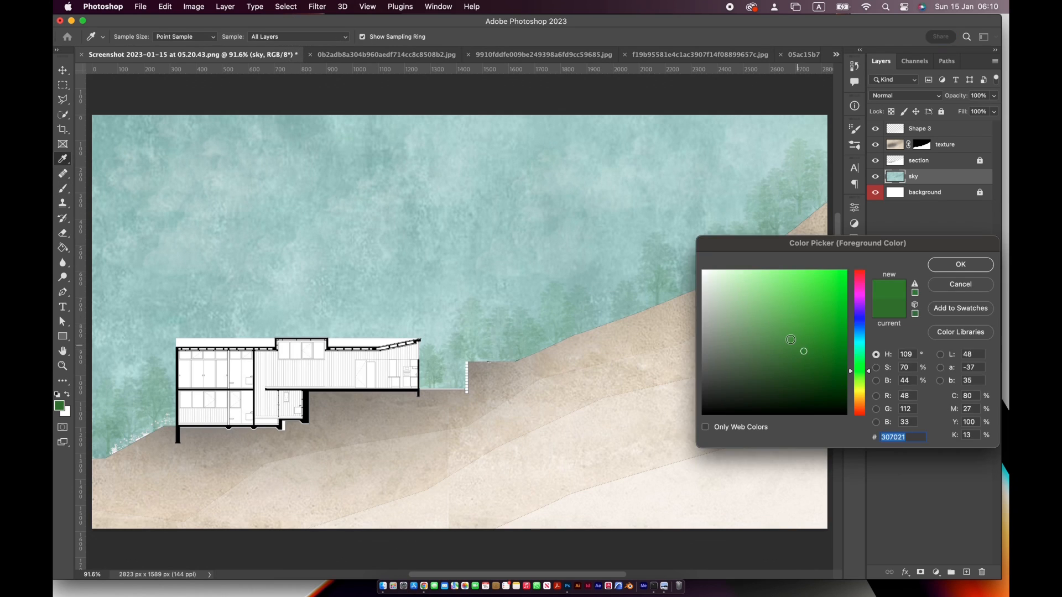
{"action": "left_click", "coordinate": [654, 308]}
{"action": "key", "text": "Return"}
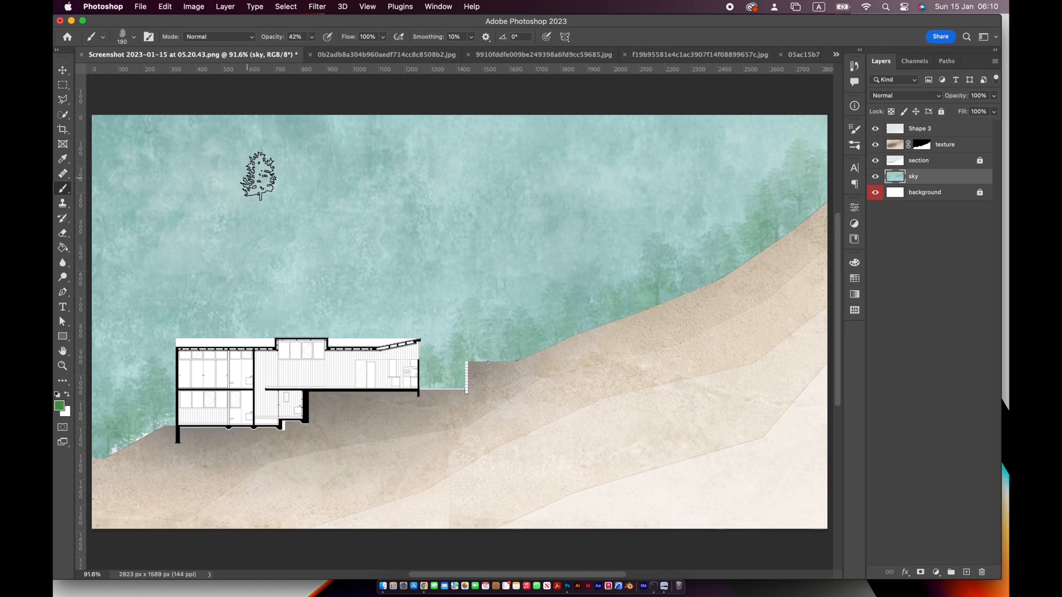
Switch the Brush tool to the Soft Round preset at 600 px and make the texture layer active
{"action": "left_click", "coordinate": [122, 36]}
{"action": "scroll", "coordinate": [172, 277], "scroll_direction": "up", "scroll_amount": 10}
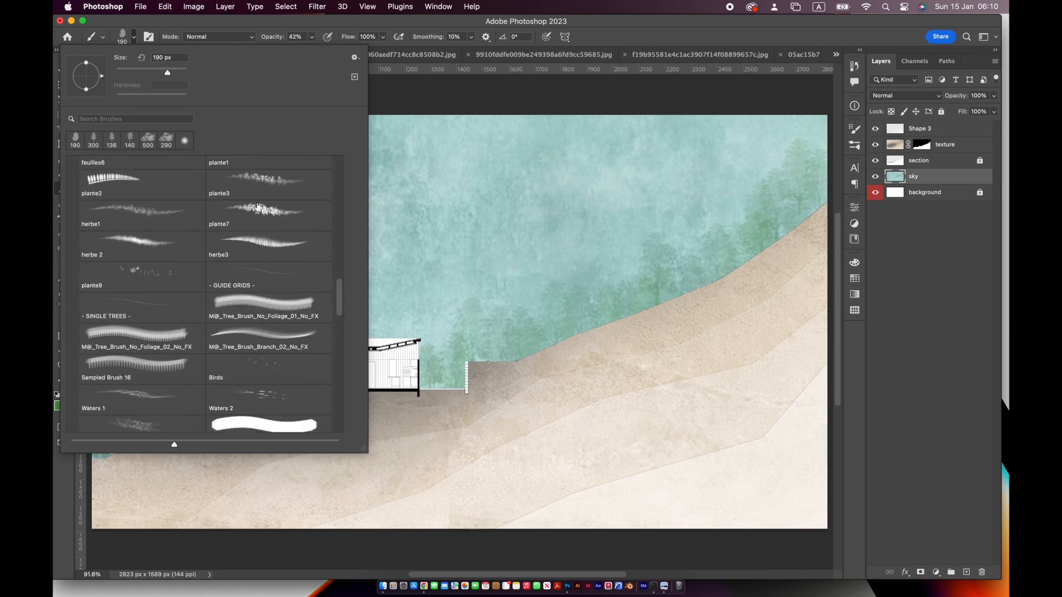
{"action": "left_click", "coordinate": [171, 184]}
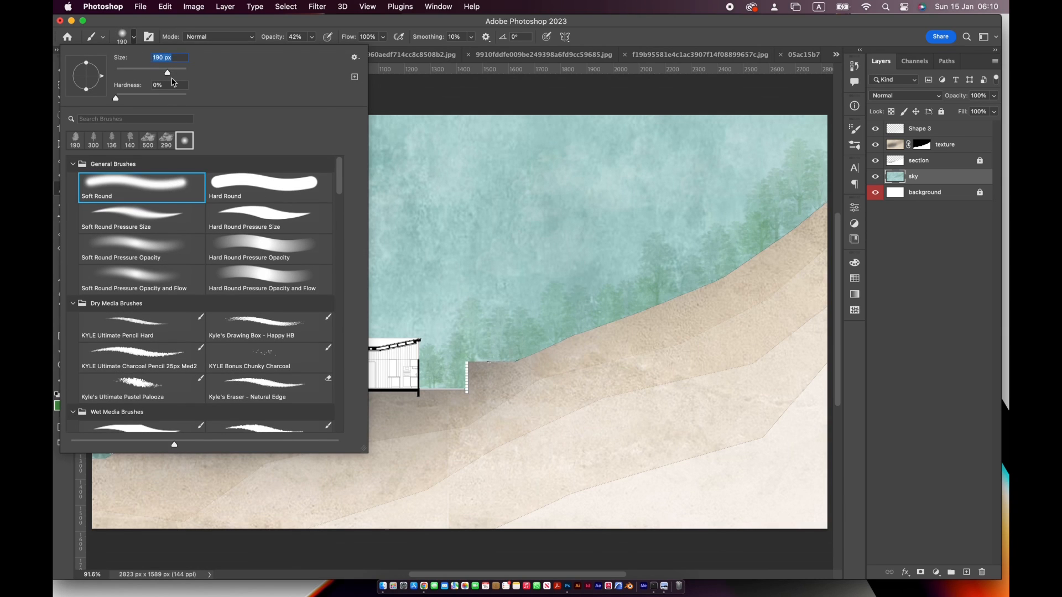
{"action": "key", "text": "Return"}
{"action": "left_click", "coordinate": [894, 145]}
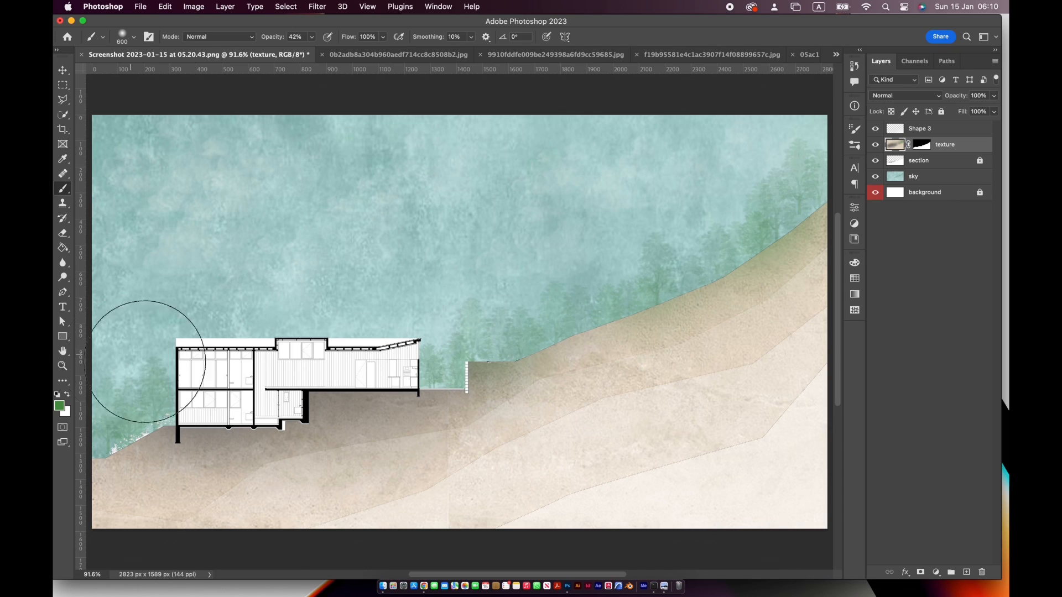
Set the foreground colour to dark grey and shade the texture layer along the upper edge of the slope
{"action": "left_click", "coordinate": [59, 406]}
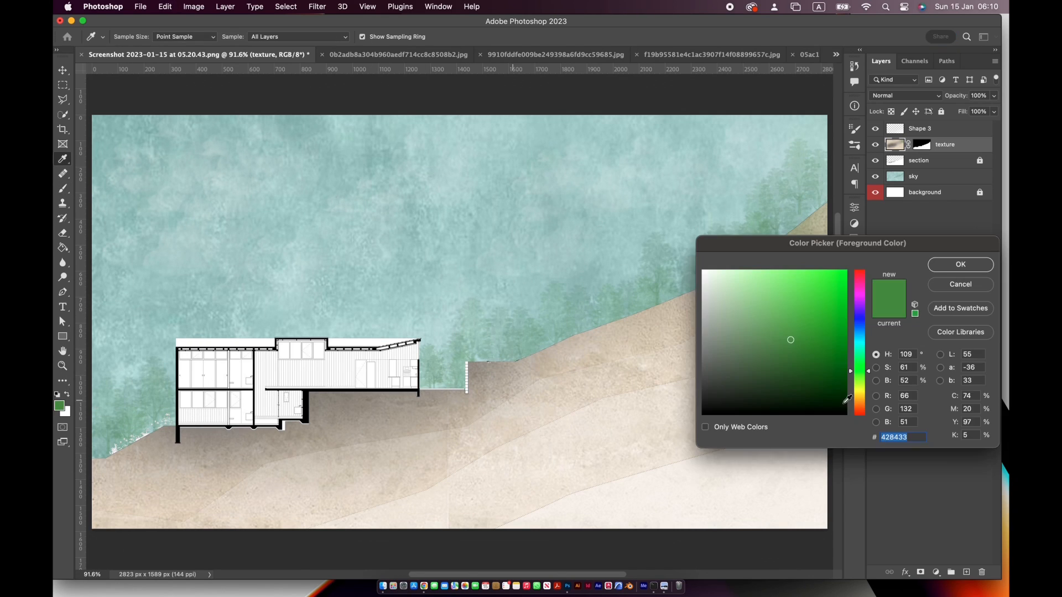
{"action": "left_click_drag", "start_coordinate": [701, 343], "coordinate": [648, 365]}
{"action": "left_click", "coordinate": [960, 264]}
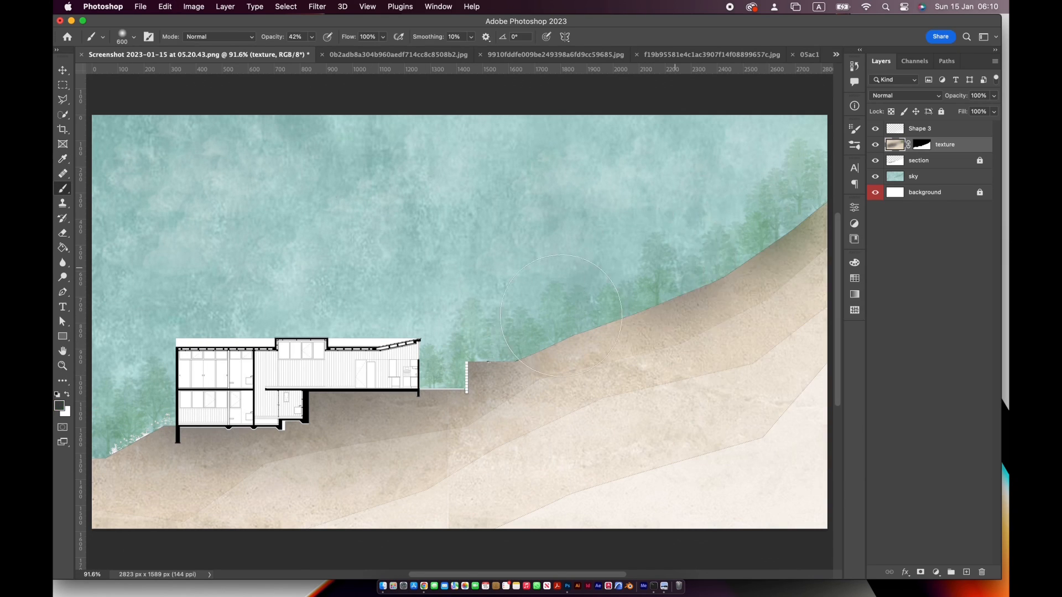
{"action": "left_click_drag", "start_coordinate": [568, 308], "coordinate": [453, 327]}
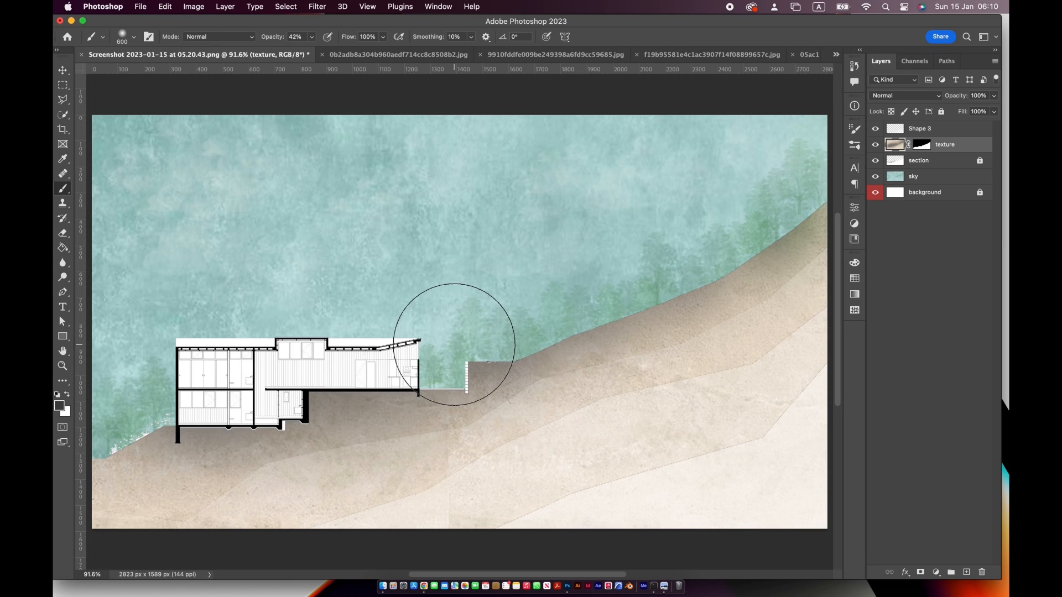
Set the foreground to black, hex 000000, shade the ground along the slope and beneath the building, and undo the last stroke
{"action": "left_click", "coordinate": [59, 406]}
{"action": "left_click_drag", "start_coordinate": [672, 378], "coordinate": [670, 411]}
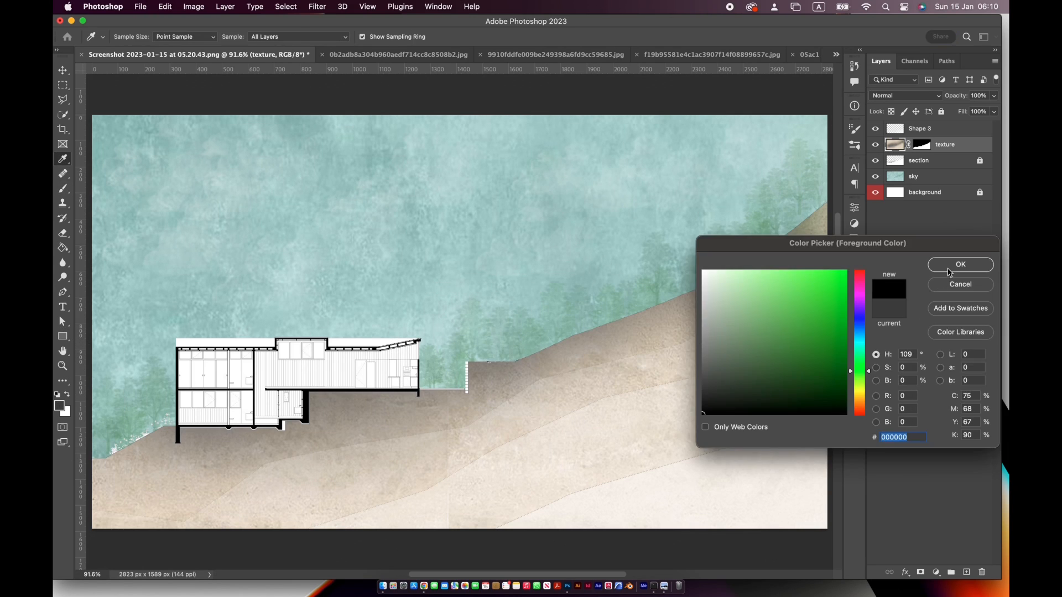
{"action": "left_click", "coordinate": [957, 265]}
{"action": "mouse_move", "coordinate": [768, 174]}
{"action": "left_mouse_down"}
{"action": "mouse_move", "coordinate": [719, 247]}
{"action": "mouse_move", "coordinate": [619, 296]}
{"action": "mouse_move", "coordinate": [498, 334]}
{"action": "mouse_move", "coordinate": [347, 355]}
{"action": "left_mouse_up"}
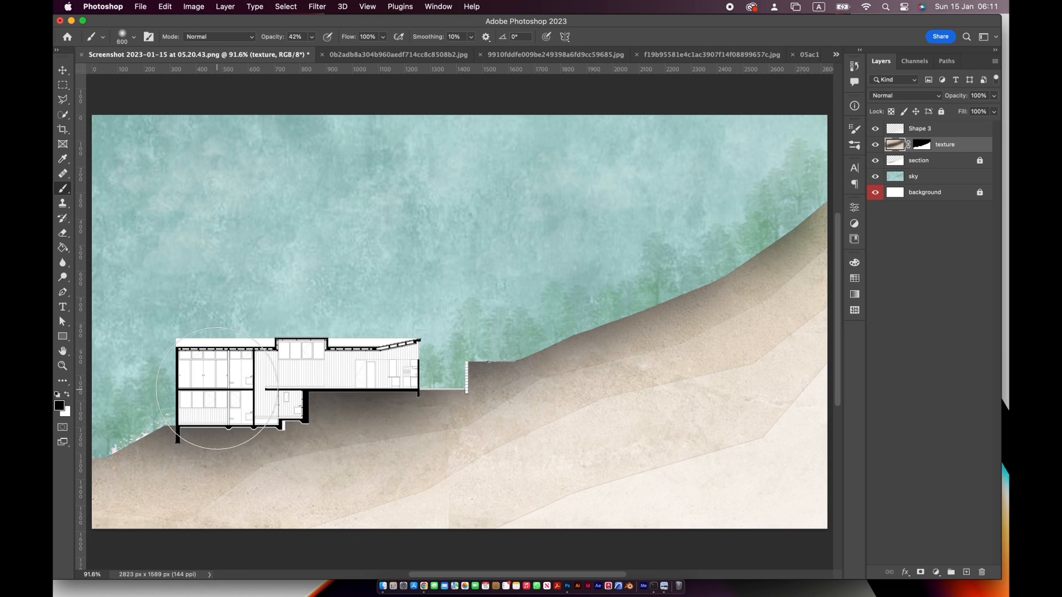
{"action": "mouse_move", "coordinate": [309, 391]}
{"action": "left_mouse_down"}
{"action": "mouse_move", "coordinate": [279, 387]}
{"action": "mouse_move", "coordinate": [230, 408]}
{"action": "mouse_move", "coordinate": [244, 381]}
{"action": "left_mouse_up"}
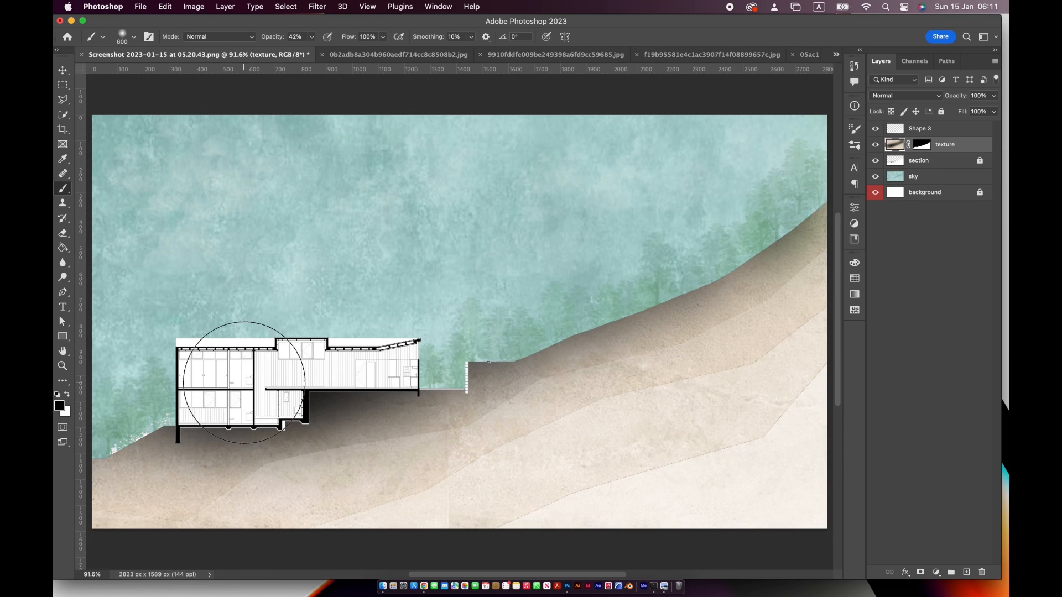
{"action": "key", "text": "super+z"}
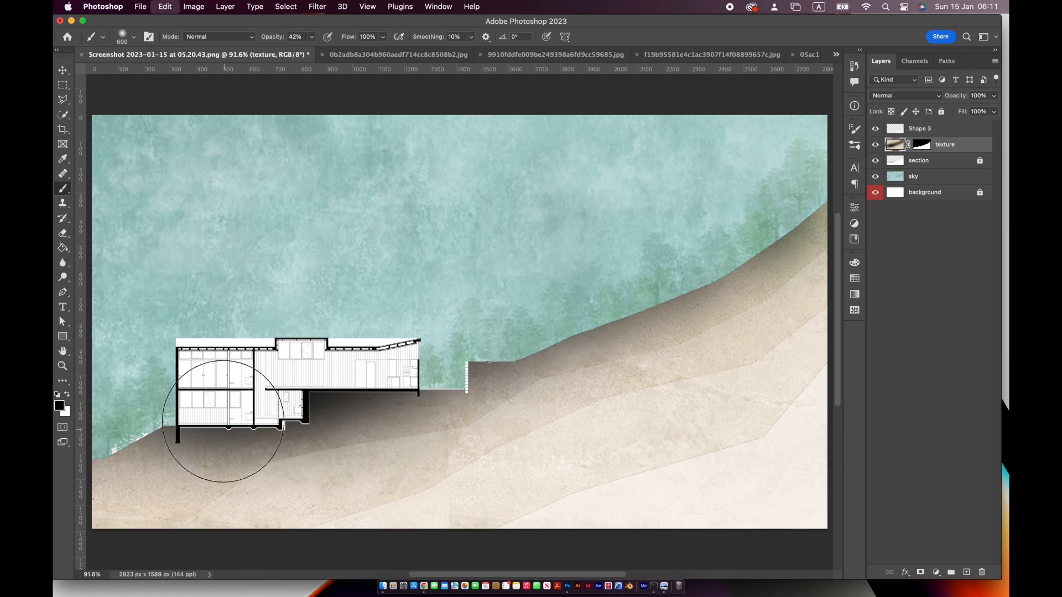
Marquee the white strip above the building's left roof, unlock the background layer and clear the selection
{"action": "left_click", "coordinate": [892, 162]}
{"action": "key", "text": "super+plus"}
{"action": "key", "text": "super+plus"}
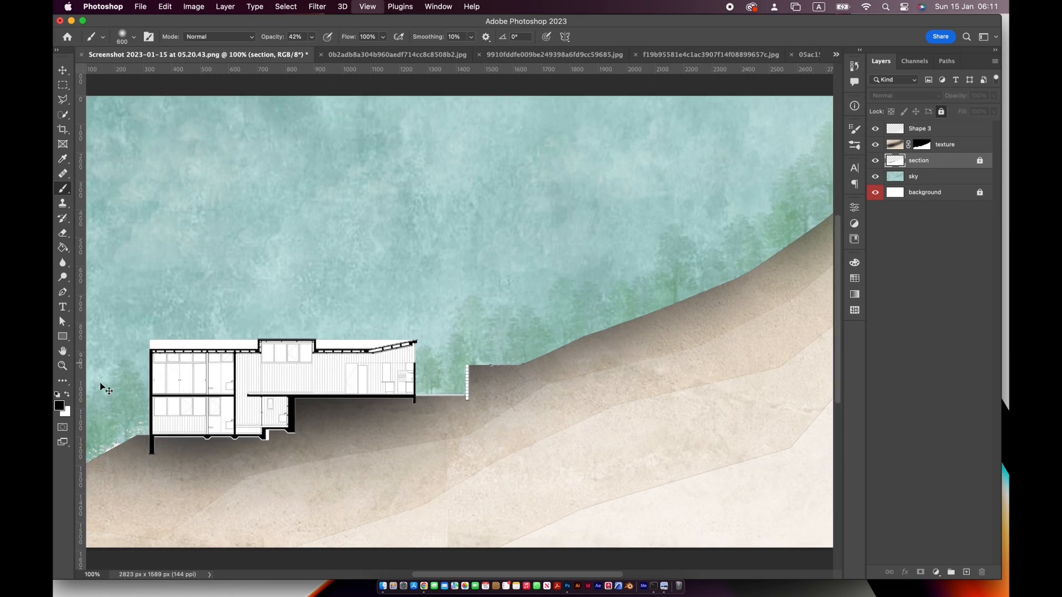
{"action": "left_click_drag", "start_coordinate": [256, 347], "coordinate": [583, 327]}
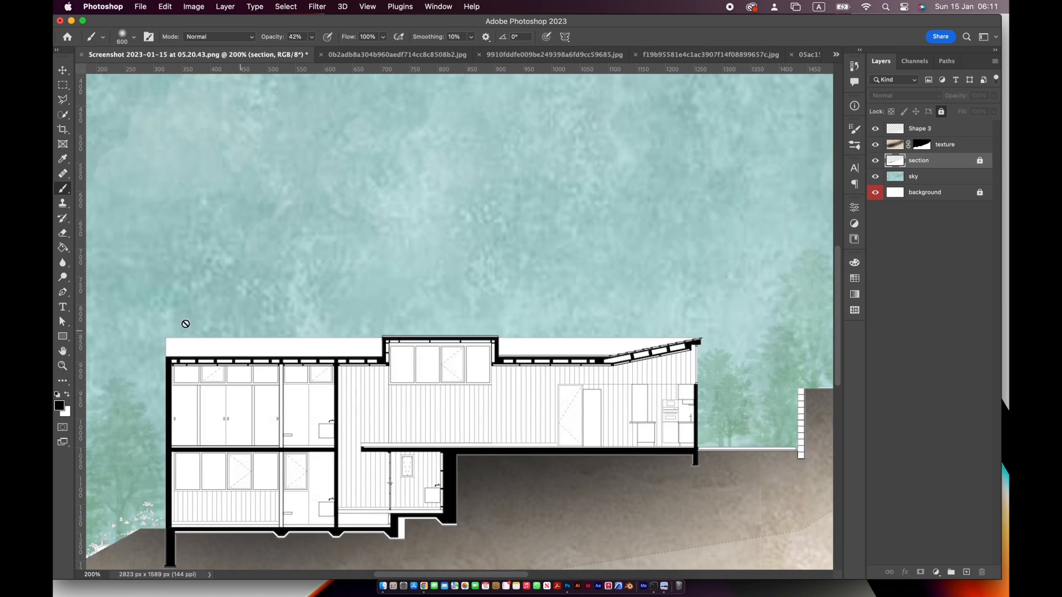
{"action": "left_click", "coordinate": [63, 87]}
{"action": "left_click_drag", "start_coordinate": [147, 323], "coordinate": [381, 356]}
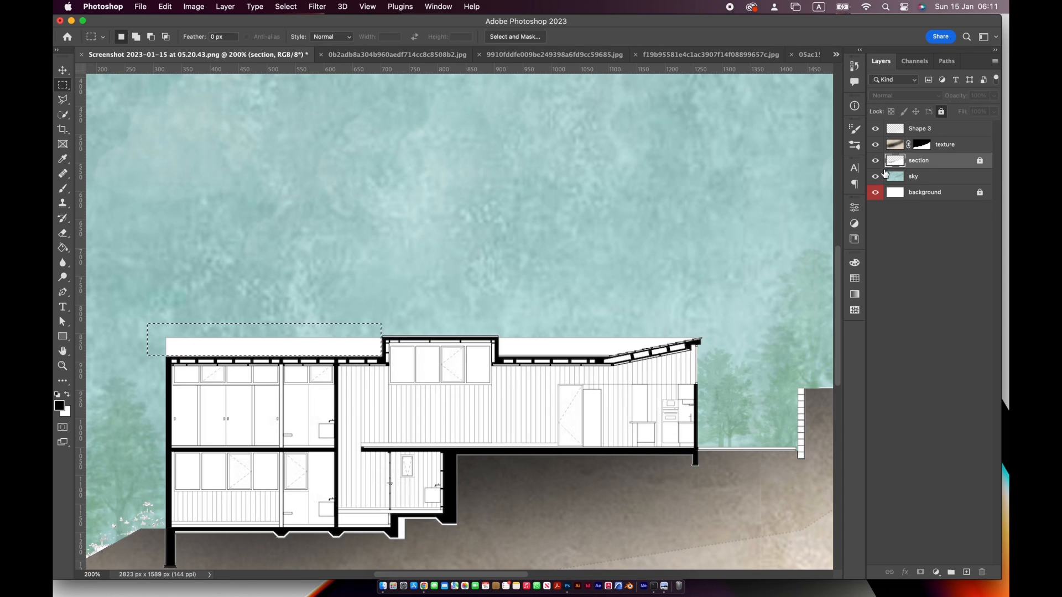
{"action": "left_click", "coordinate": [896, 192]}
{"action": "left_click", "coordinate": [941, 111]}
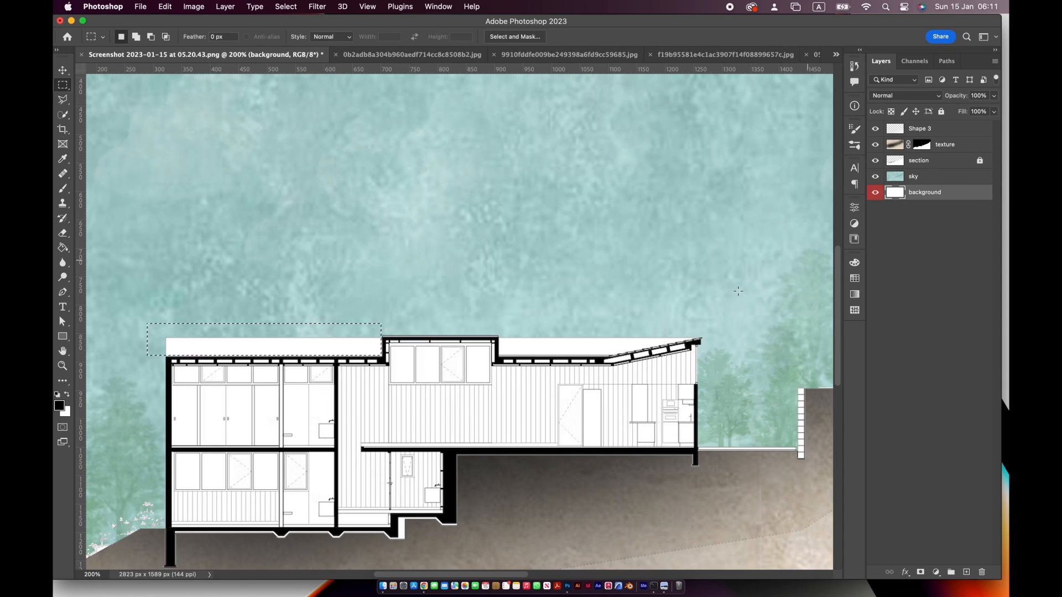
{"action": "key", "text": "super+d"}
Try to delete the white strip above the left roof with a rectangular selection on the sky layer
{"action": "left_click", "coordinate": [63, 70]}
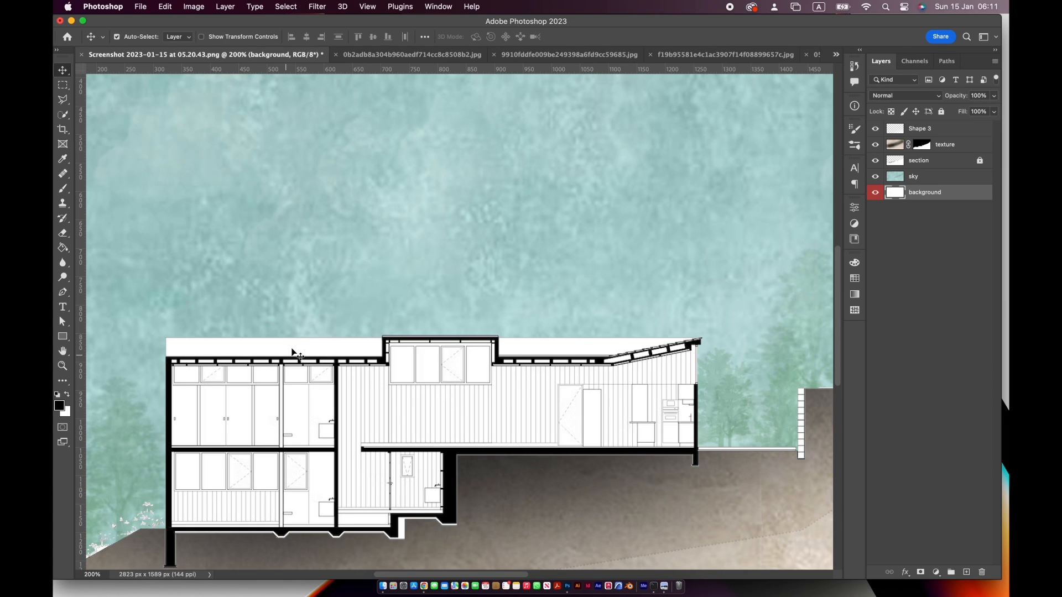
{"action": "left_click", "coordinate": [292, 350]}
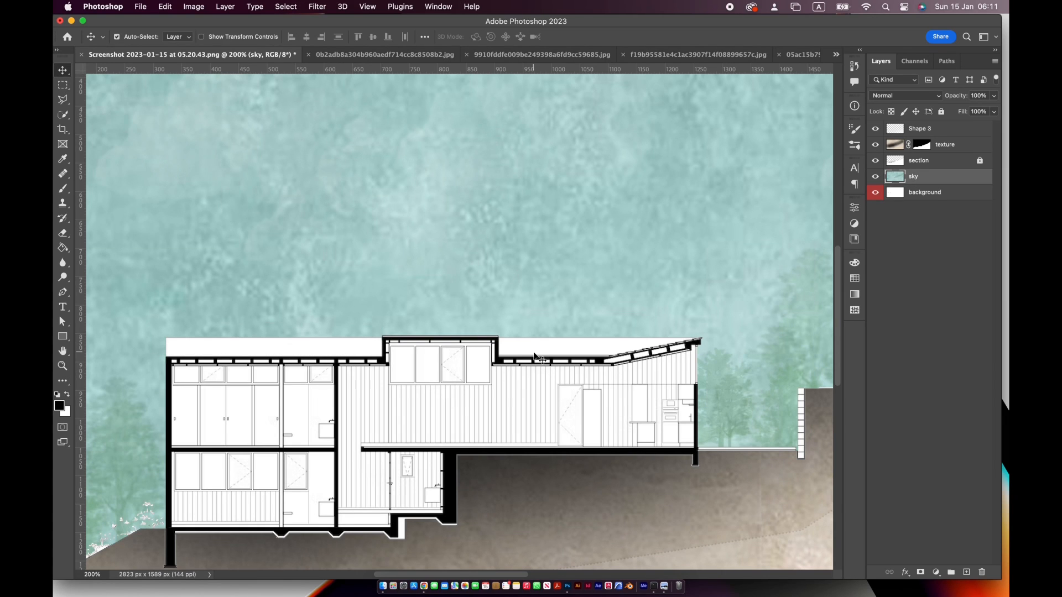
{"action": "key", "text": "m"}
{"action": "left_click_drag", "start_coordinate": [144, 305], "coordinate": [378, 355]}
{"action": "key", "text": "Delete"}
{"action": "key", "text": "super+z"}
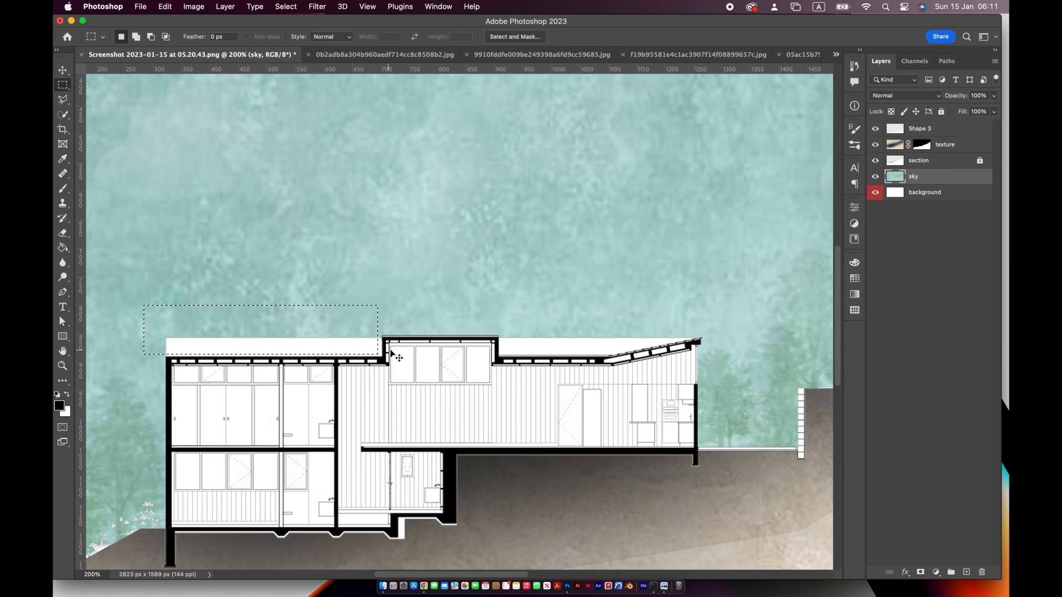
{"action": "key", "text": "super+d"}
Unlock the section layer and delete the white strip above the building's left roof from it
{"action": "left_click_drag", "start_coordinate": [141, 319], "coordinate": [381, 356]}
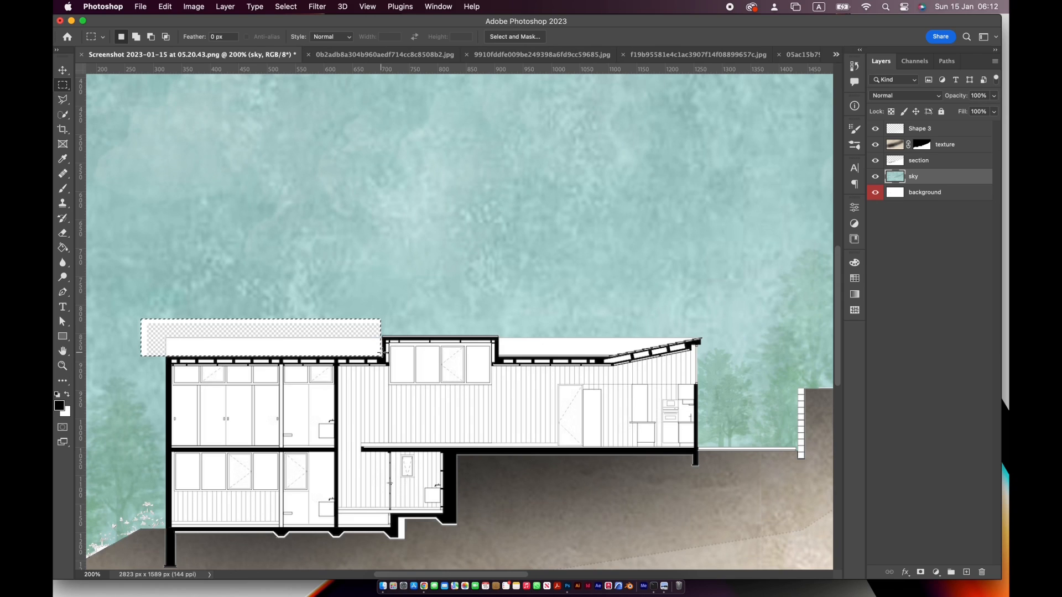
{"action": "left_click", "coordinate": [902, 162]}
{"action": "key", "text": "Delete"}
{"action": "key", "text": "super+d"}
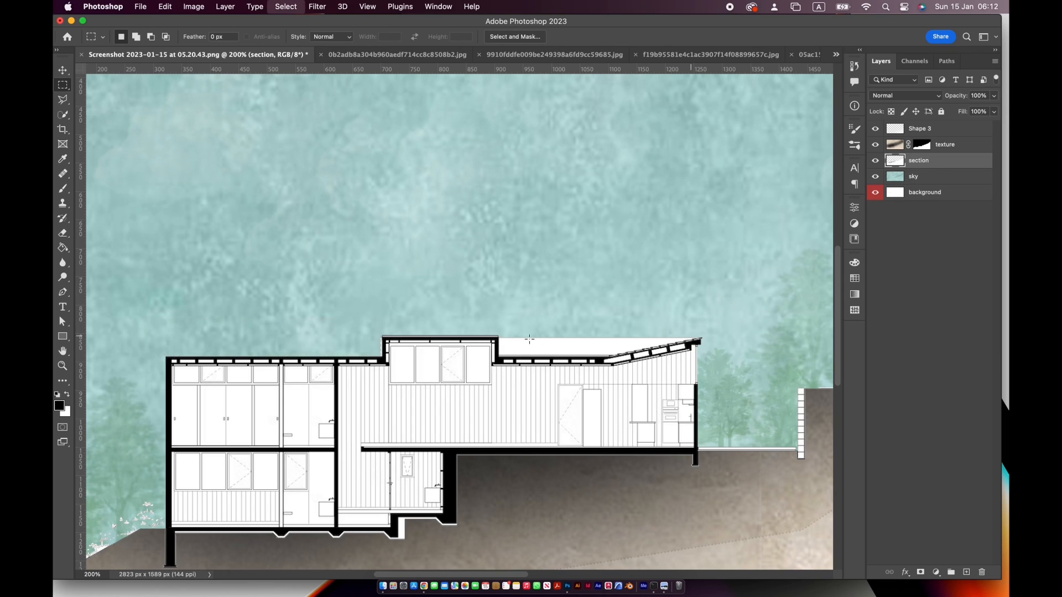
Delete the white strip above the flat roof between the raised clerestory and the sloping roof
{"action": "left_click_drag", "start_coordinate": [497, 327], "coordinate": [588, 346]}
{"action": "mouse_move", "coordinate": [506, 325]}
{"action": "left_mouse_down"}
{"action": "mouse_move", "coordinate": [608, 355]}
{"action": "mouse_move", "coordinate": [572, 343]}
{"action": "left_mouse_up"}
{"action": "key", "text": "Delete"}
{"action": "key", "text": "Delete"}
{"action": "key", "text": "super+d"}
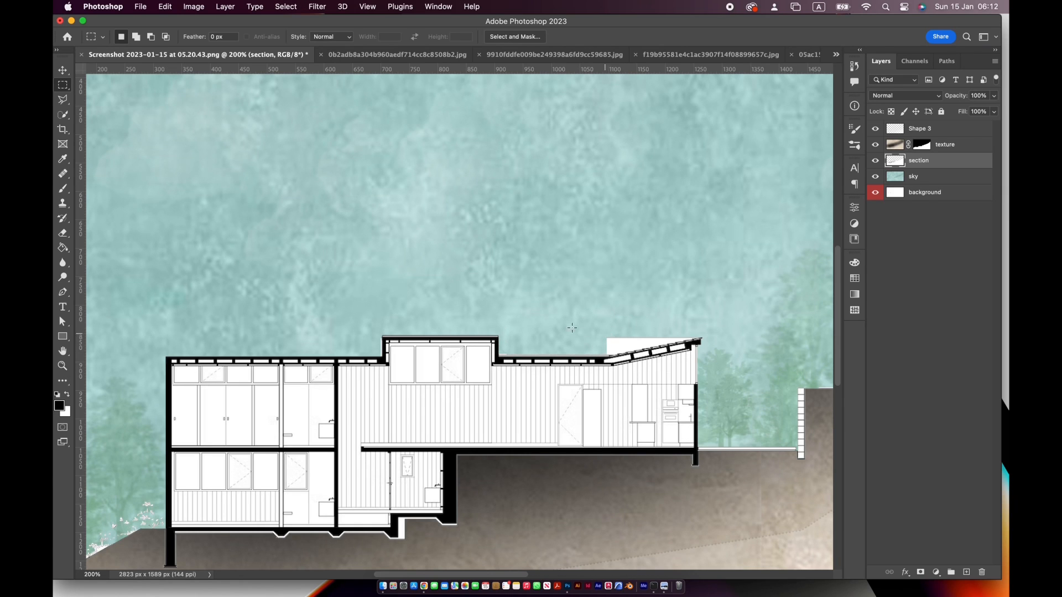
Outline the remaining white wedge above the sloping roof with the Polygonal Lasso and delete it from the section layer
{"action": "left_click", "coordinate": [63, 102]}
{"action": "key", "text": "super+plus"}
{"action": "key", "text": "super+plus"}
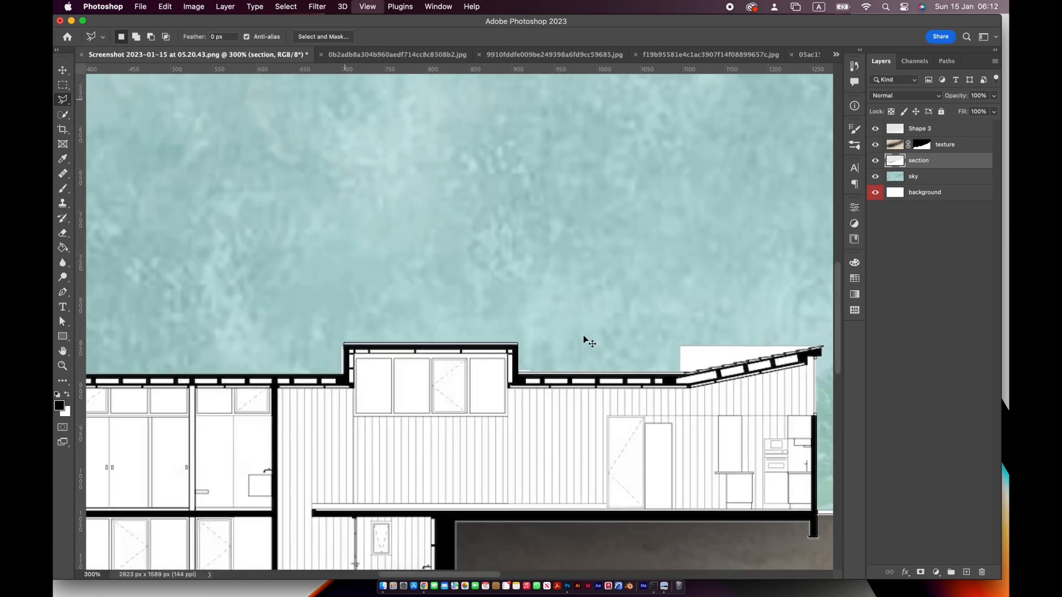
{"action": "left_click_drag", "start_coordinate": [582, 335], "coordinate": [408, 329]}
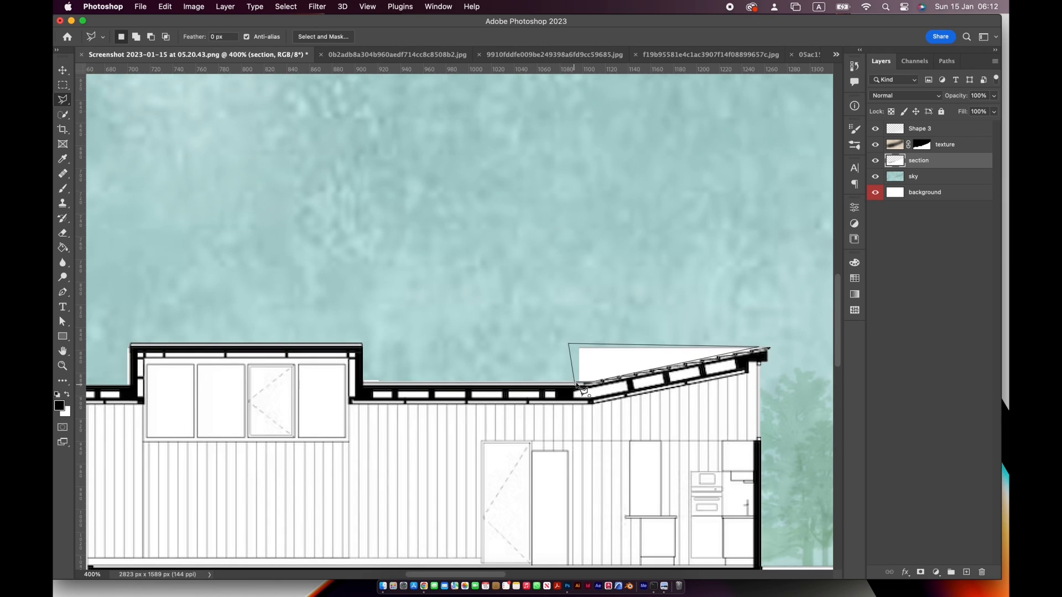
{"action": "left_click", "coordinate": [581, 387]}
{"action": "key", "text": "Delete"}
{"action": "key", "text": "super+d"}
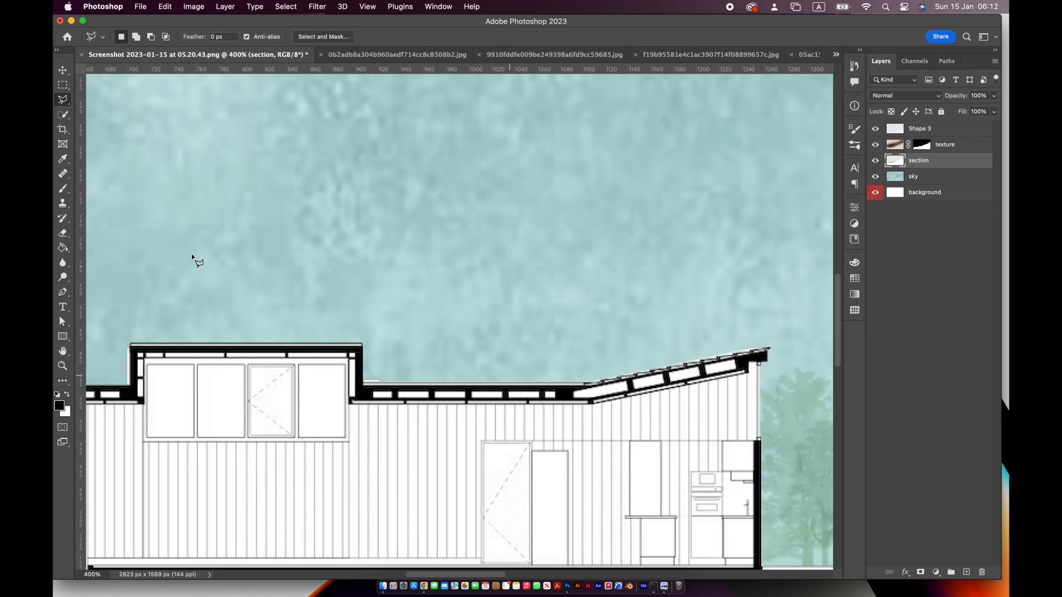
Set the foreground colour to white and fill the black end of the sloping roof with the Paint Bucket
{"action": "double_click", "coordinate": [64, 353]}
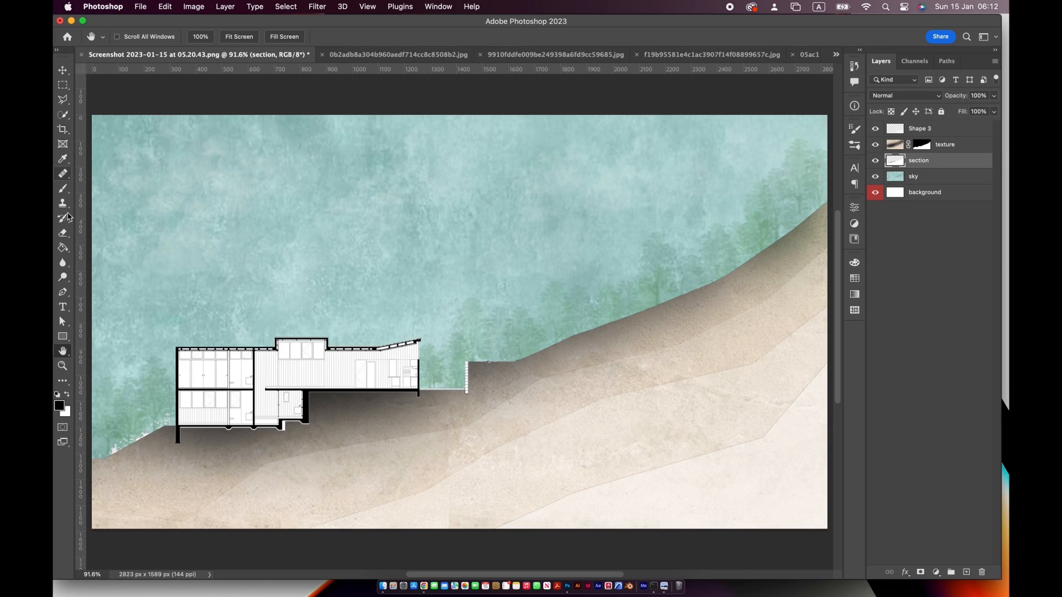
{"action": "left_click", "coordinate": [63, 248]}
{"action": "left_click", "coordinate": [59, 406]}
{"action": "left_click_drag", "start_coordinate": [727, 303], "coordinate": [667, 255]}
{"action": "left_click", "coordinate": [959, 265]}
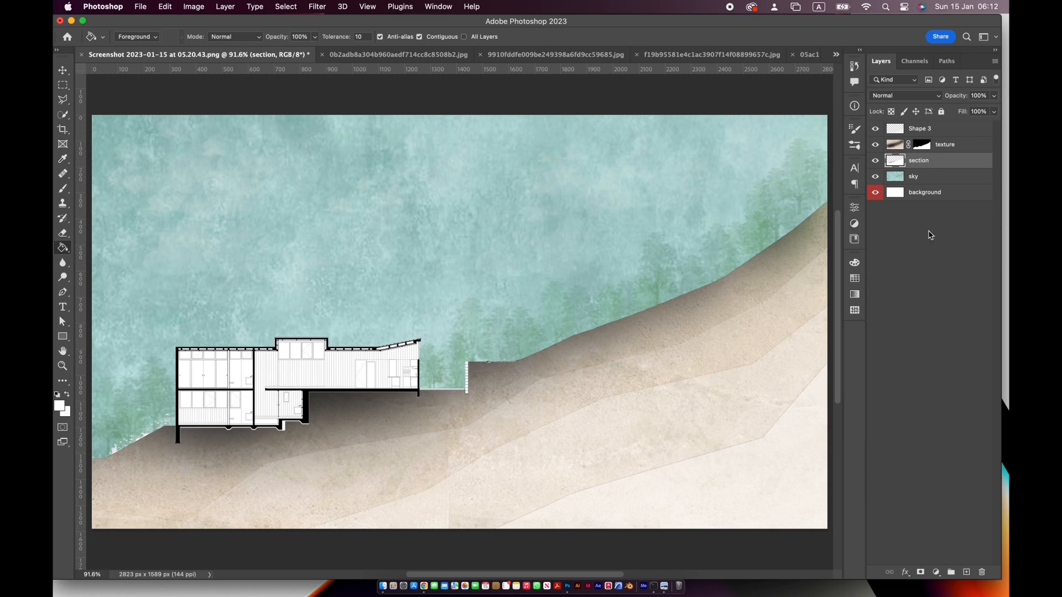
{"action": "scroll", "coordinate": [347, 365], "scroll_direction": "up", "scroll_amount": 5}
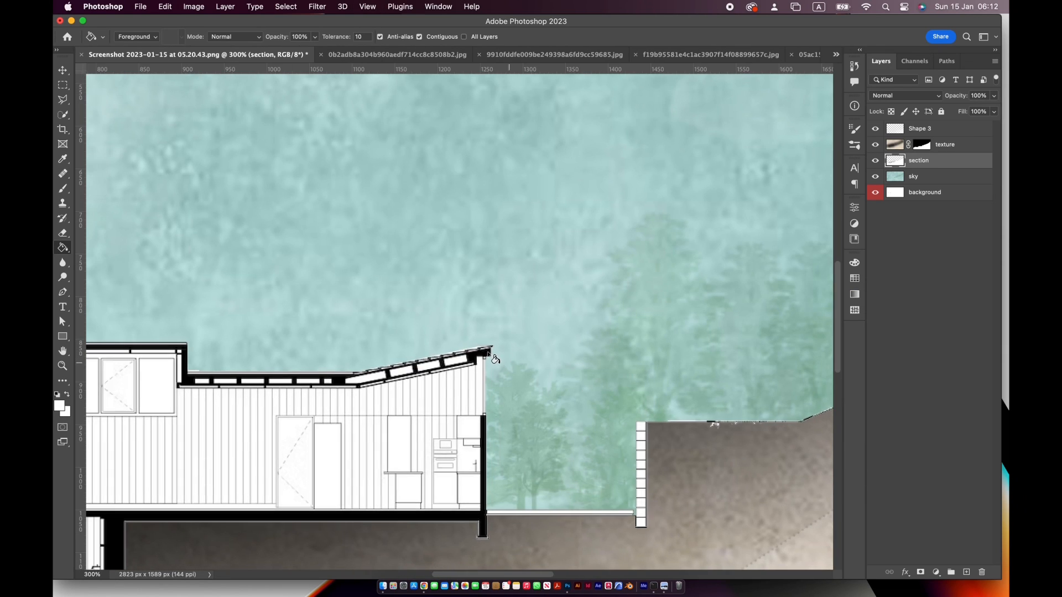
{"action": "left_click_drag", "start_coordinate": [455, 413], "coordinate": [584, 405]}
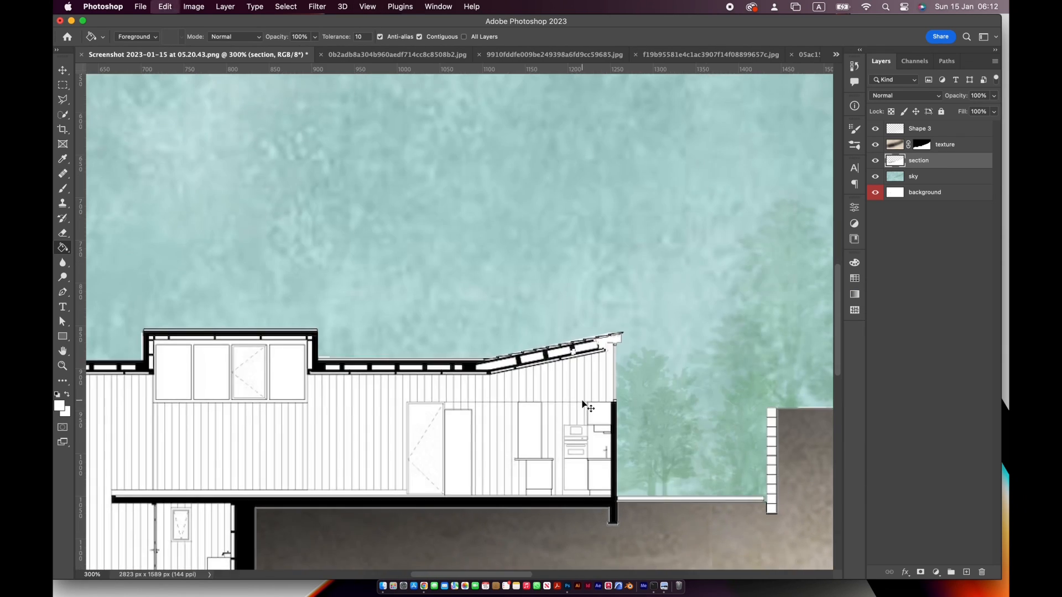
{"action": "left_click", "coordinate": [142, 10]}
{"action": "left_click", "coordinate": [167, 33]}
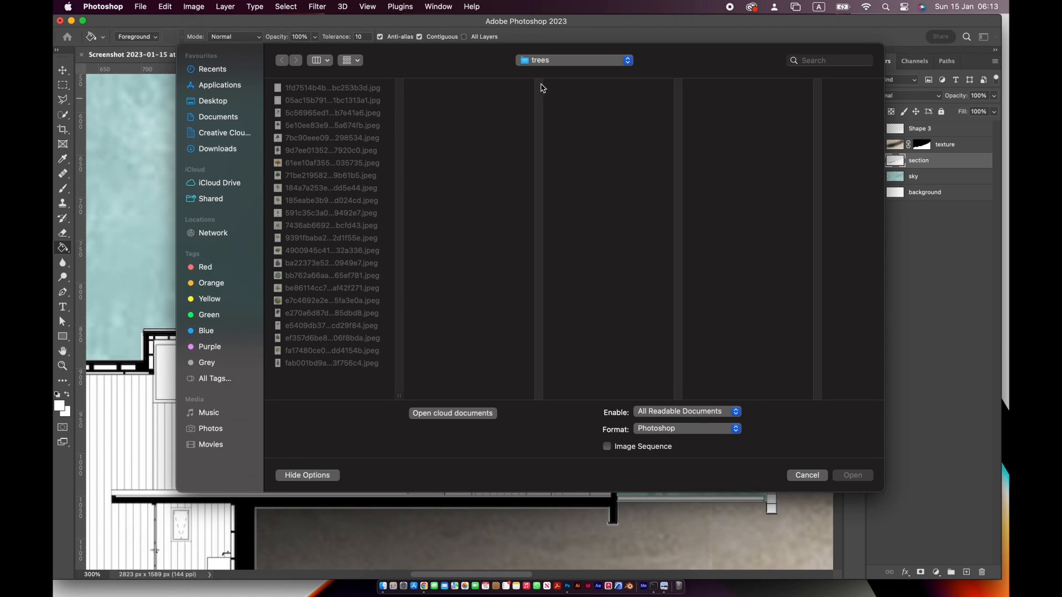
{"action": "left_click", "coordinate": [544, 61]}
{"action": "left_click", "coordinate": [546, 182]}
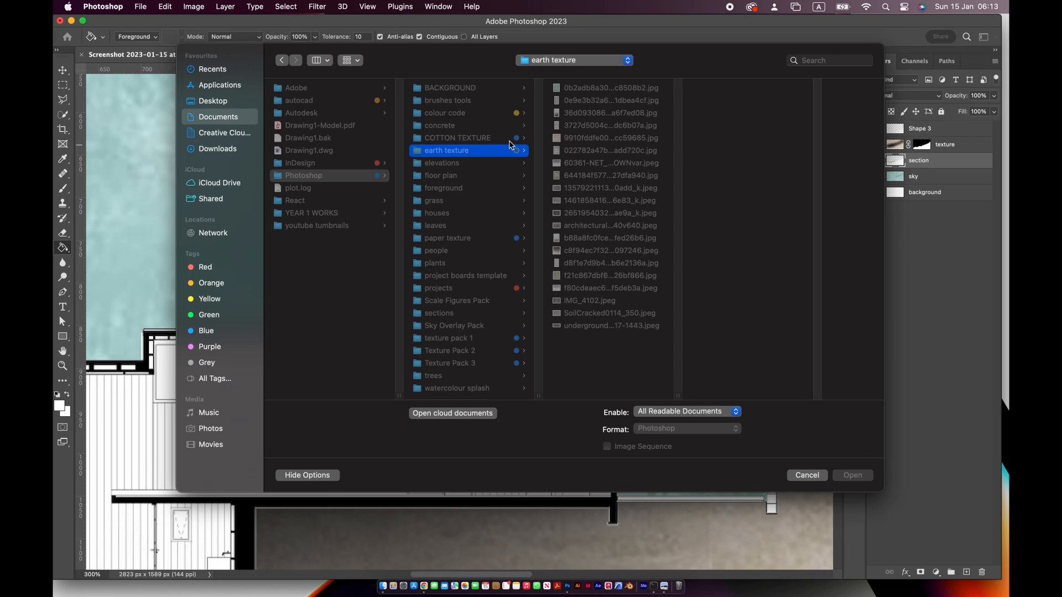
{"action": "left_click", "coordinate": [584, 163]}
{"action": "left_click", "coordinate": [584, 150]}
{"action": "left_click", "coordinate": [595, 226]}
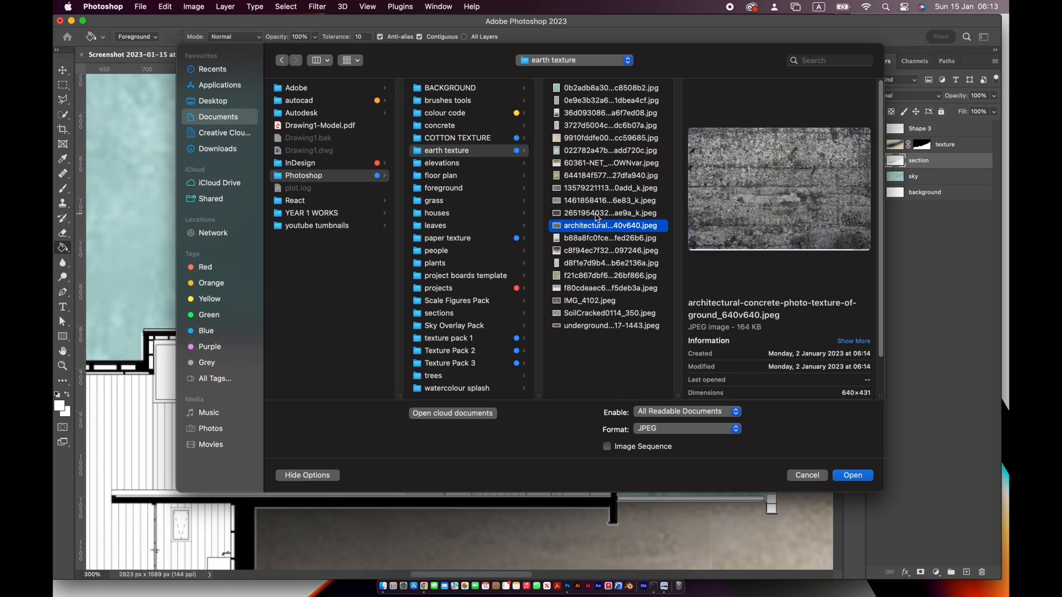
{"action": "left_click", "coordinate": [598, 216]}
{"action": "left_click", "coordinate": [858, 476]}
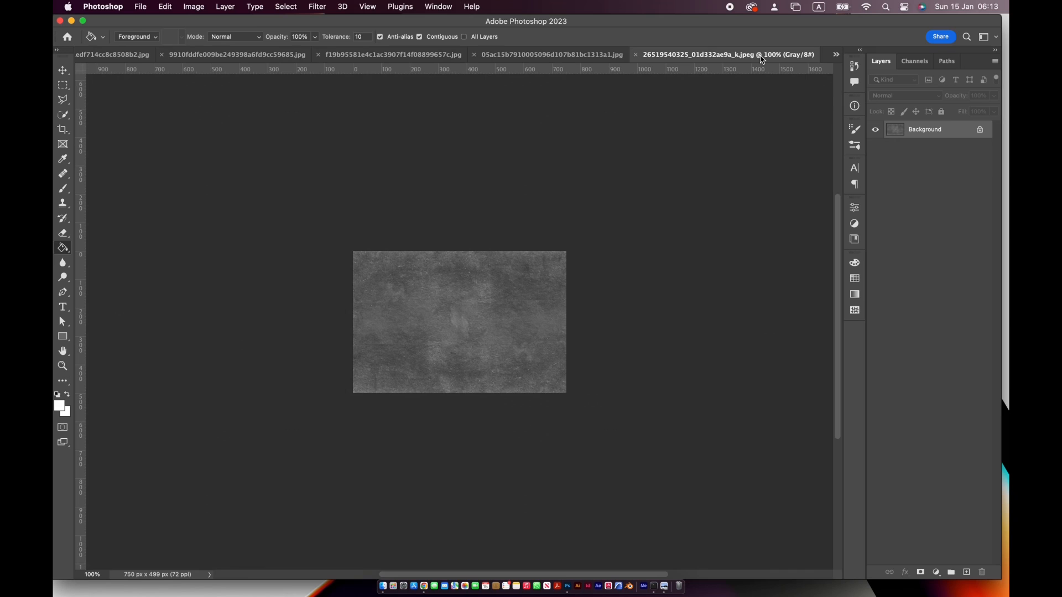
Move the grey texture's document next to the section drawing and close the 0b2adb8a304b960aedf714cc8c8508b2.jpg document
{"action": "left_click_drag", "start_coordinate": [762, 60], "coordinate": [265, 60]}
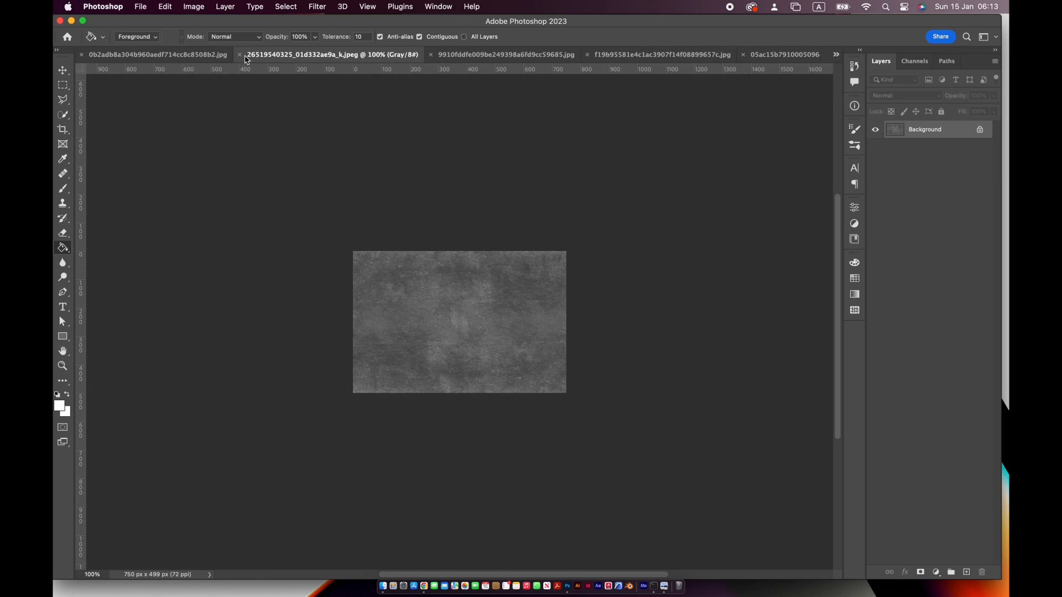
{"action": "left_click", "coordinate": [193, 57]}
{"action": "left_click", "coordinate": [81, 55]}
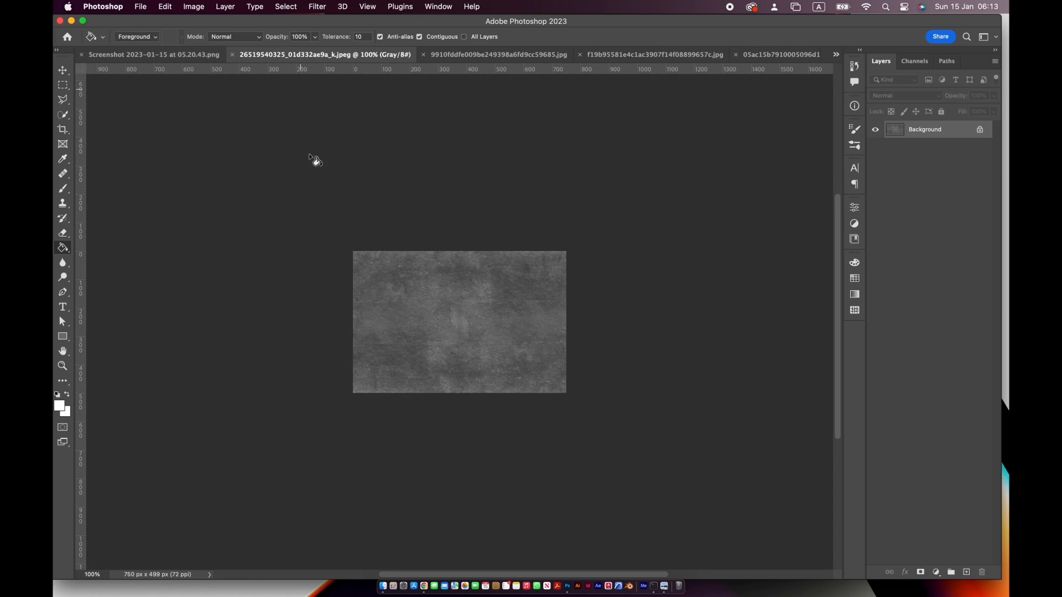
Copy the grey texture into the section document as a layer and enlarge it until it covers the whole building
{"action": "key", "text": "v"}
{"action": "left_click_drag", "start_coordinate": [168, 51], "coordinate": [376, 366]}
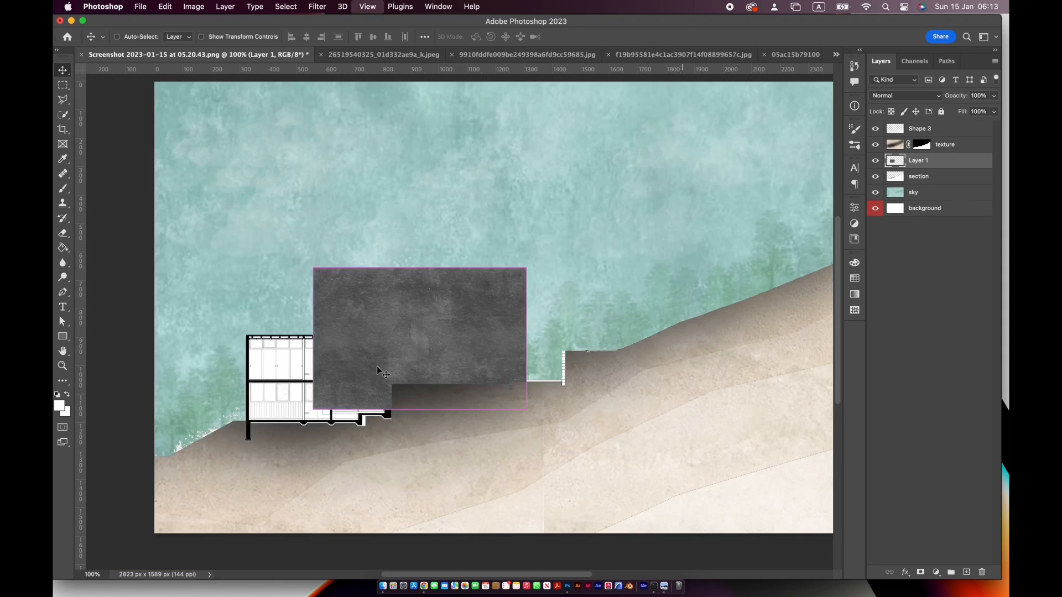
{"action": "left_click_drag", "start_coordinate": [459, 331], "coordinate": [355, 350]}
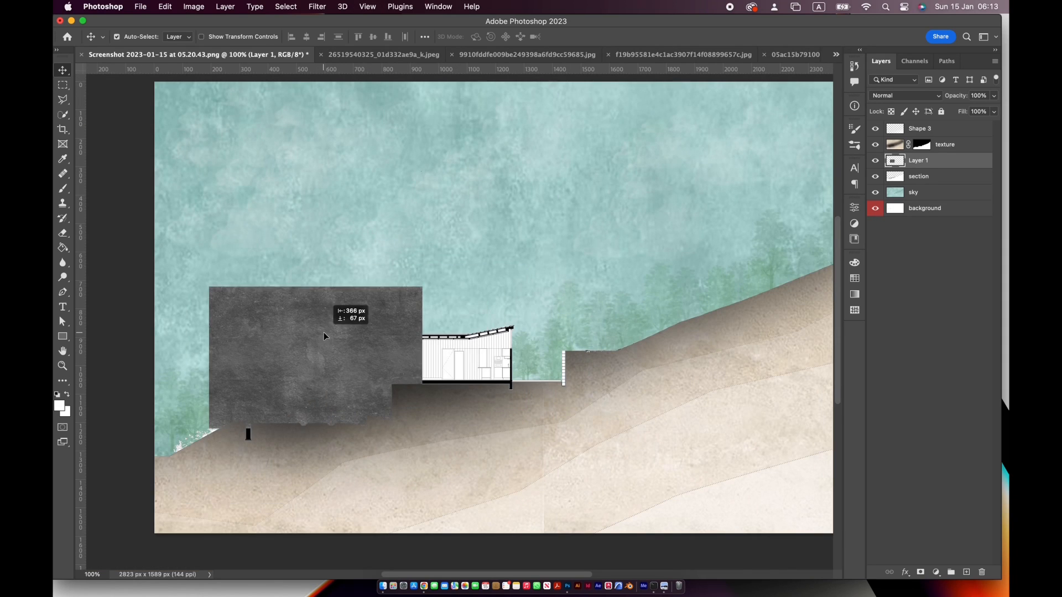
{"action": "key", "text": "super+t"}
{"action": "left_click_drag", "start_coordinate": [431, 283], "coordinate": [591, 281]}
{"action": "key", "text": "Return"}
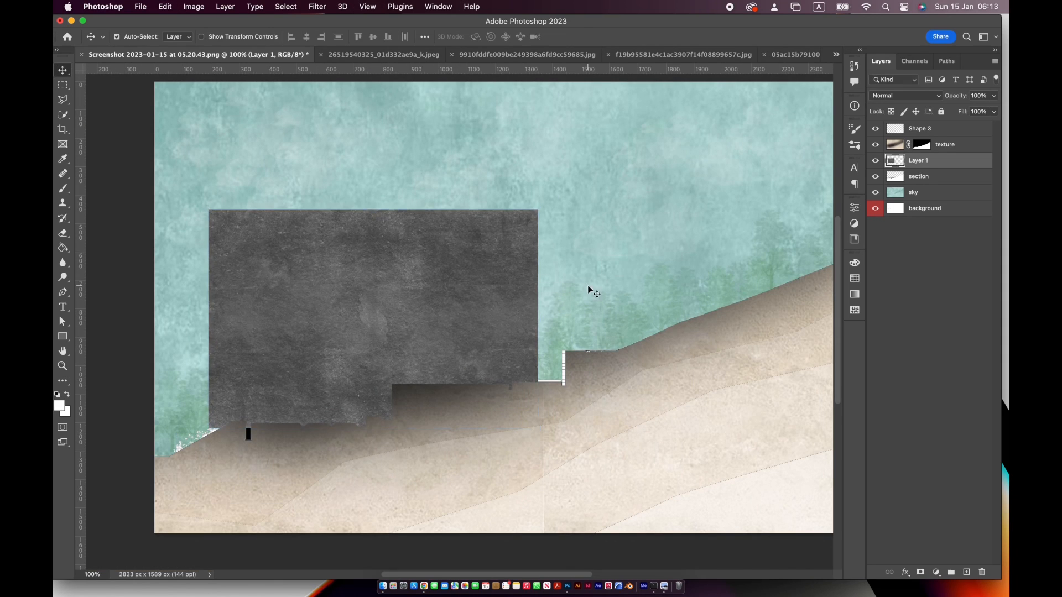
Hide the grey texture layer and select the building's room interiors on the section layer with the Quick Selection tool
{"action": "left_click", "coordinate": [874, 160]}
{"action": "left_click", "coordinate": [900, 179]}
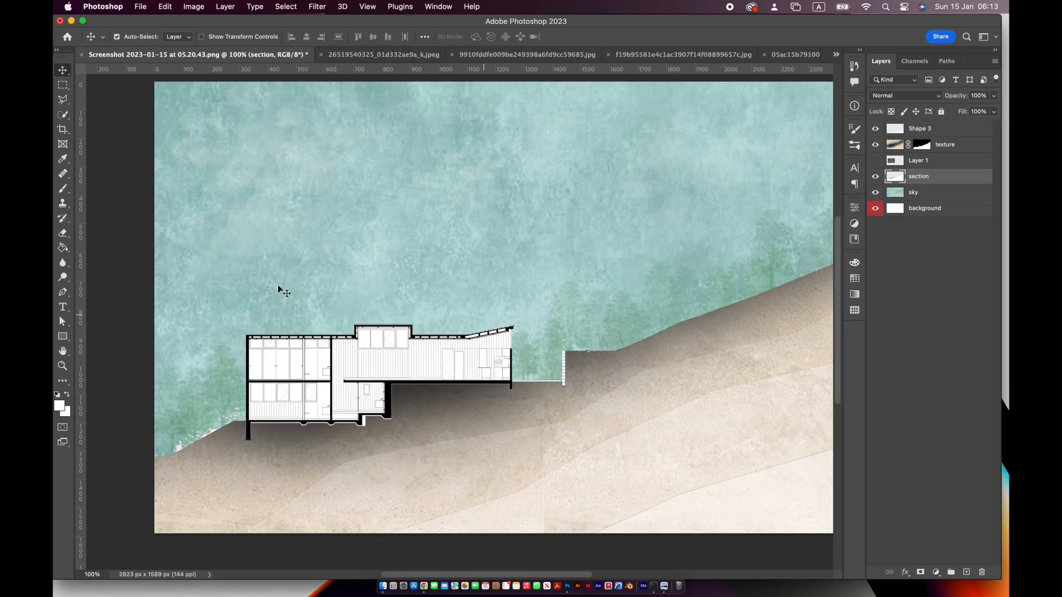
{"action": "left_click", "coordinate": [63, 115]}
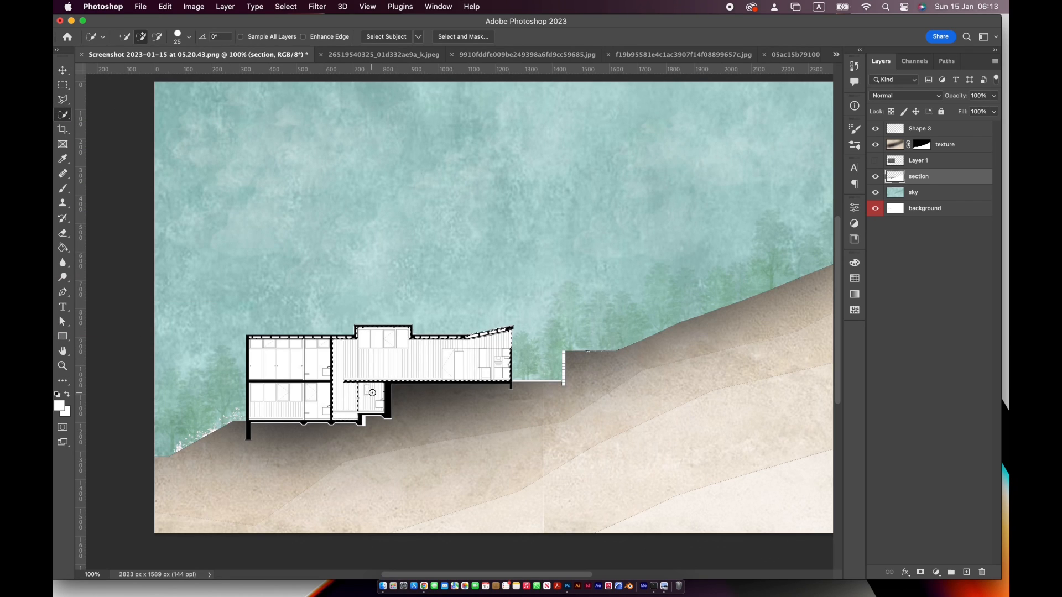
{"action": "mouse_move", "coordinate": [310, 358]}
{"action": "left_mouse_down"}
{"action": "mouse_move", "coordinate": [312, 392]}
{"action": "mouse_move", "coordinate": [279, 403]}
{"action": "mouse_move", "coordinate": [296, 390]}
{"action": "left_mouse_up"}
Mask the grey texture layer with the room selection and make the layer visible
{"action": "left_click", "coordinate": [919, 161]}
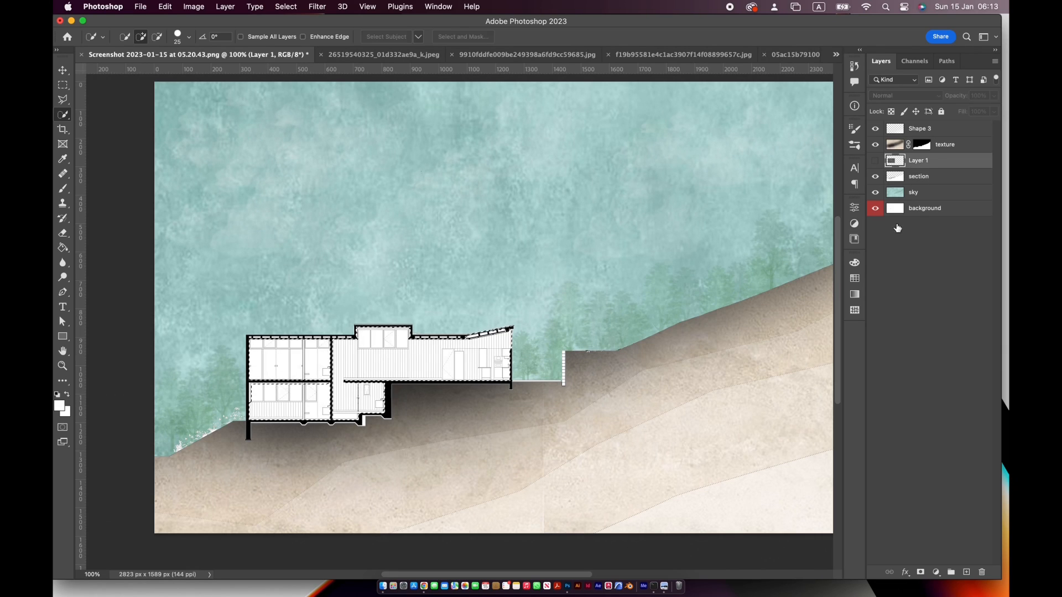
{"action": "left_click", "coordinate": [920, 572]}
{"action": "left_click", "coordinate": [874, 161]}
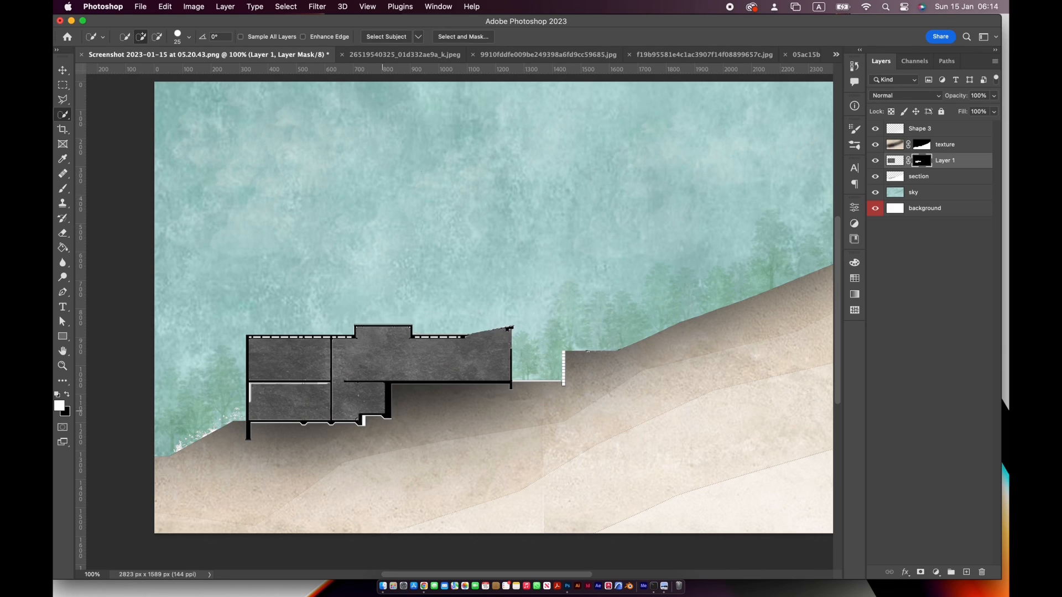
Set the foreground colour to black (000000) for editing the grey texture layer's mask
{"action": "key", "text": "super+plus"}
{"action": "key", "text": "super+plus"}
{"action": "left_click_drag", "start_coordinate": [445, 339], "coordinate": [637, 301]}
{"action": "left_click", "coordinate": [60, 405]}
{"action": "left_click_drag", "start_coordinate": [733, 351], "coordinate": [692, 417]}
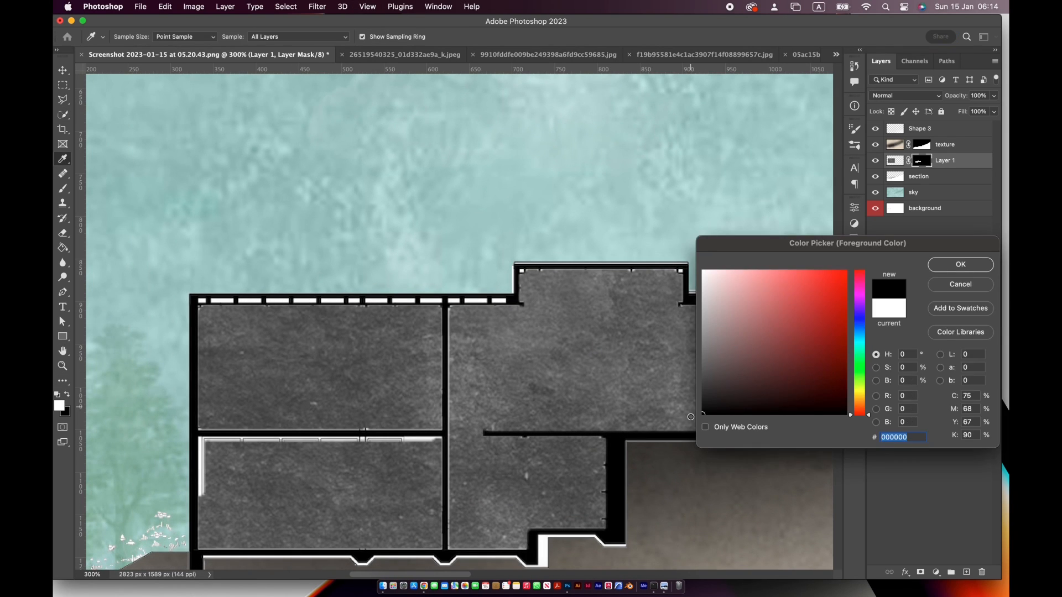
{"action": "left_click", "coordinate": [960, 265]}
Try filling a rectangular selection over the lower-left room with black on the mask, and undo the fill
{"action": "left_click", "coordinate": [64, 88]}
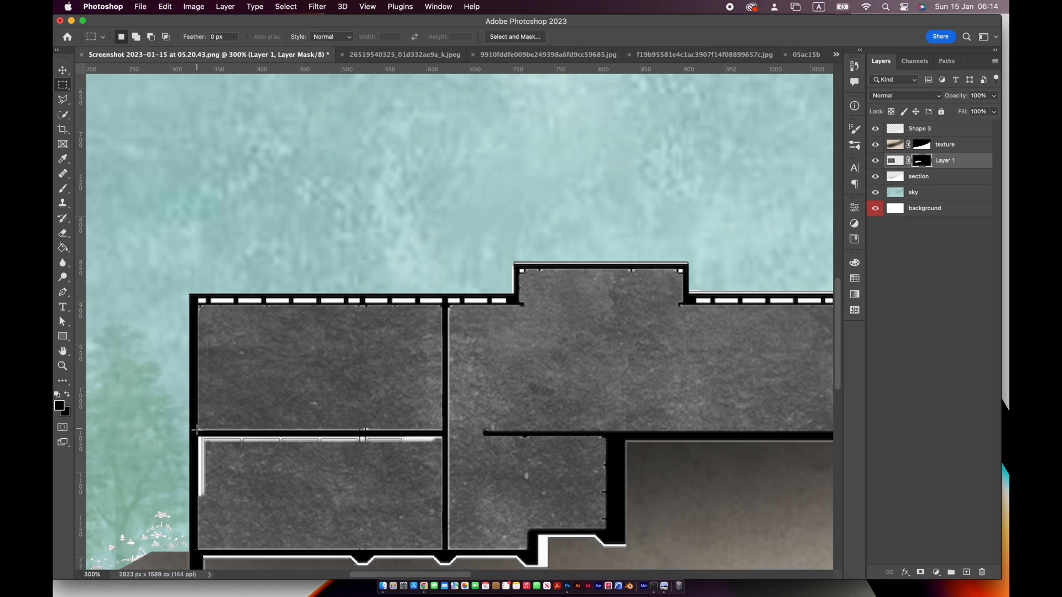
{"action": "mouse_move", "coordinate": [198, 438]}
{"action": "left_mouse_down"}
{"action": "mouse_move", "coordinate": [437, 484]}
{"action": "mouse_move", "coordinate": [441, 527]}
{"action": "left_mouse_up"}
{"action": "key", "text": "alt+BackSpace"}
{"action": "key", "text": "super+z"}
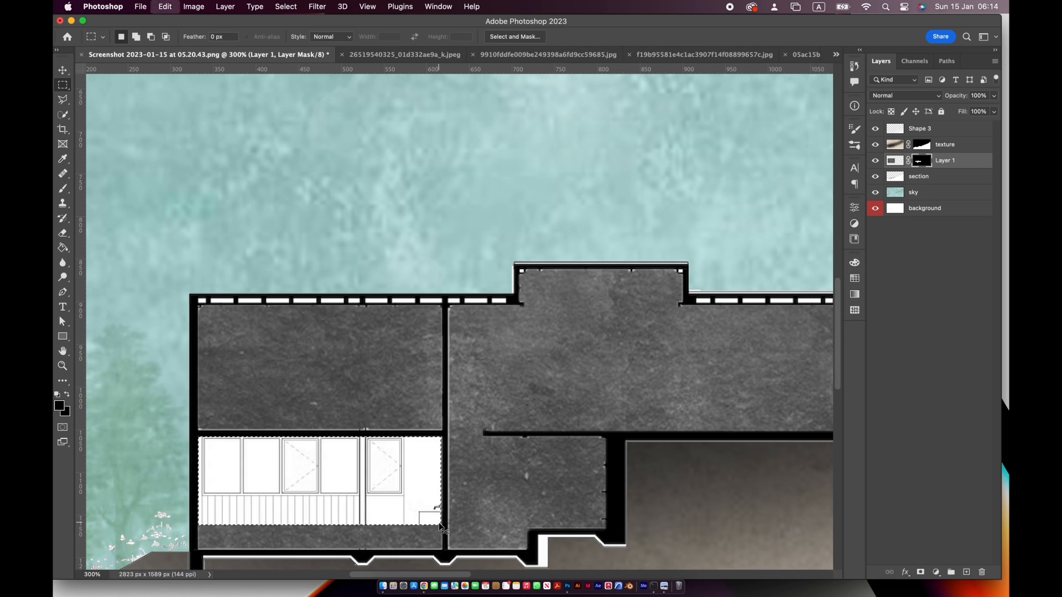
Try the Paint Bucket on the mask inside the lower-left room's selection and undo it, keeping the selection active
{"action": "left_click", "coordinate": [69, 249]}
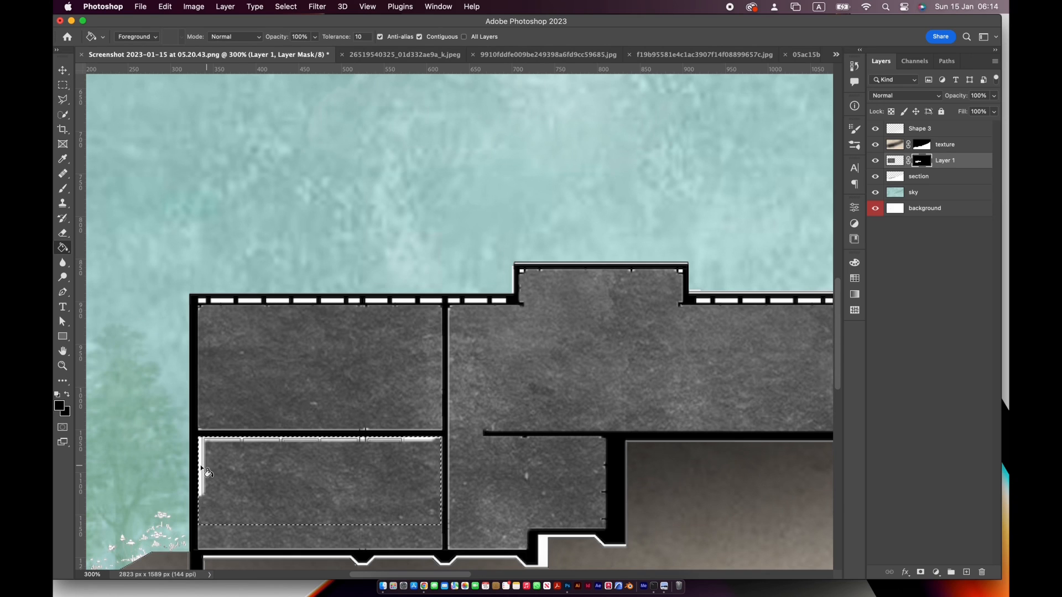
{"action": "left_click", "coordinate": [215, 470]}
{"action": "key", "text": "super+z"}
{"action": "key", "text": "super+d"}
{"action": "key", "text": "super+z"}
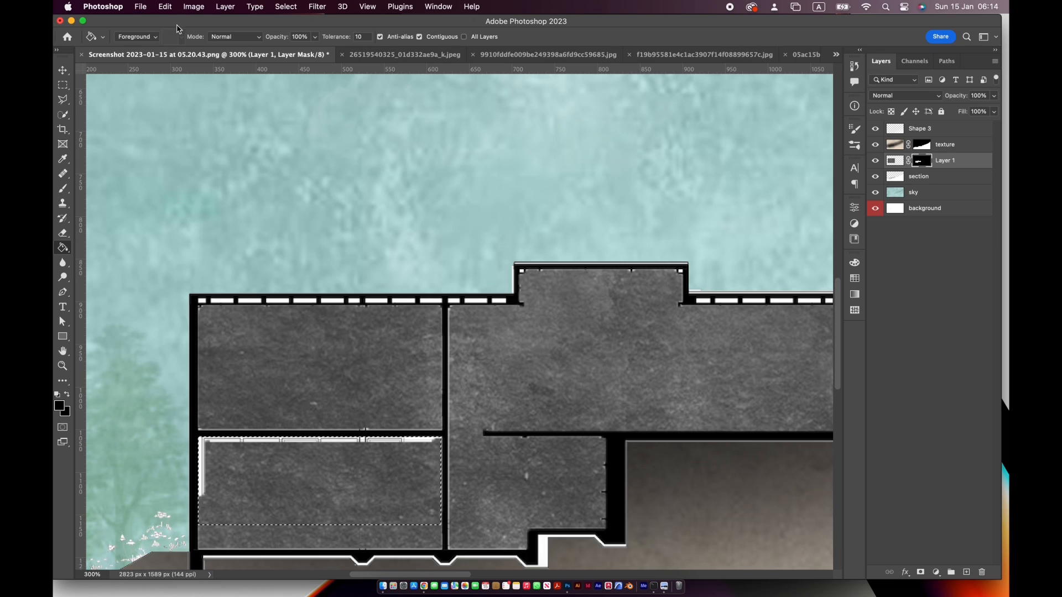
Try painting black on the mask across the lower-left room with a 97 px soft brush, and undo the stroke
{"action": "key", "text": "b"}
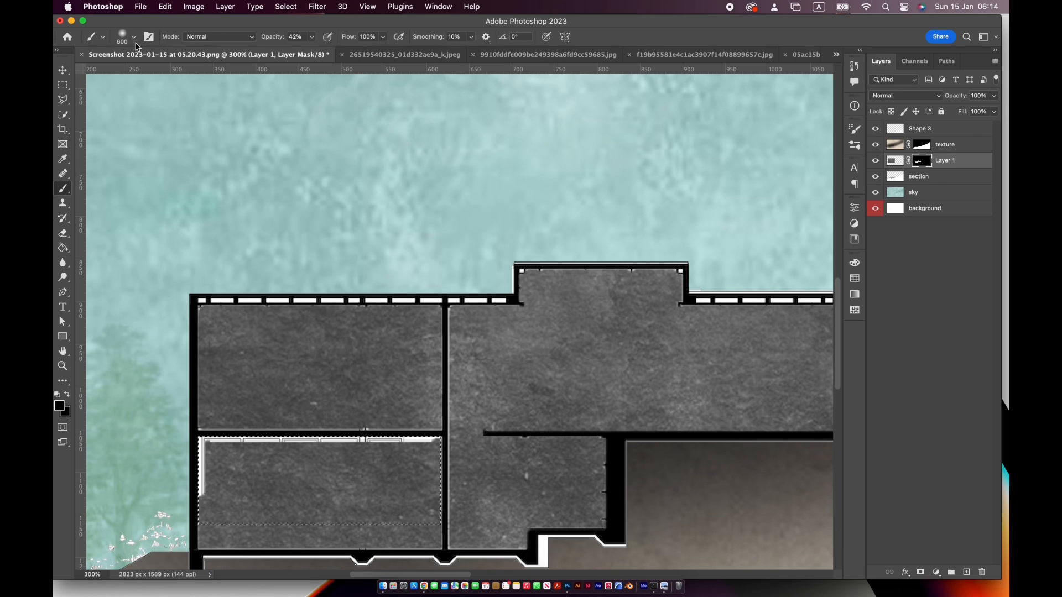
{"action": "left_click", "coordinate": [133, 36]}
{"action": "left_click", "coordinate": [174, 28]}
{"action": "left_click_drag", "start_coordinate": [311, 454], "coordinate": [366, 453]}
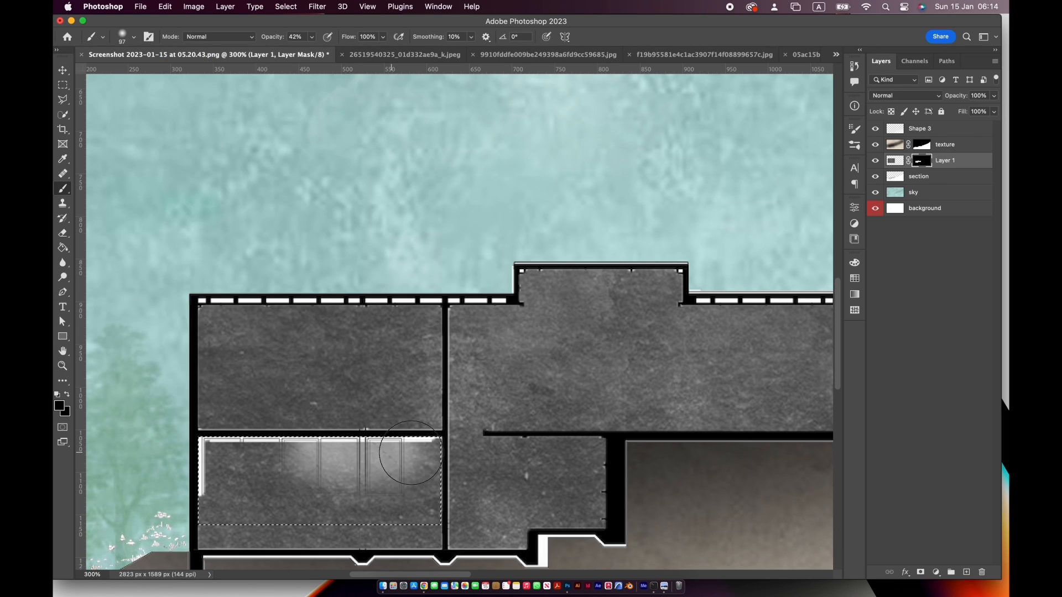
{"action": "key", "text": "super+z"}
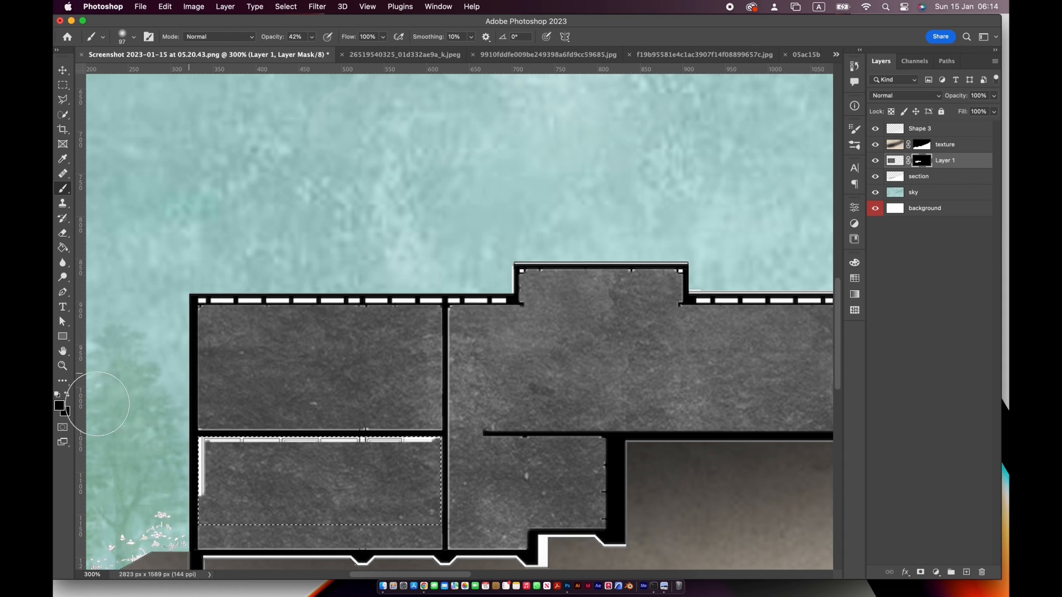
Keep black as the foreground colour, try more brush strokes over the lower-left room's masks, and undo them
{"action": "left_click", "coordinate": [61, 405]}
{"action": "left_click", "coordinate": [961, 265]}
{"action": "left_click_drag", "start_coordinate": [249, 464], "coordinate": [410, 475]}
{"action": "key", "text": "super+z"}
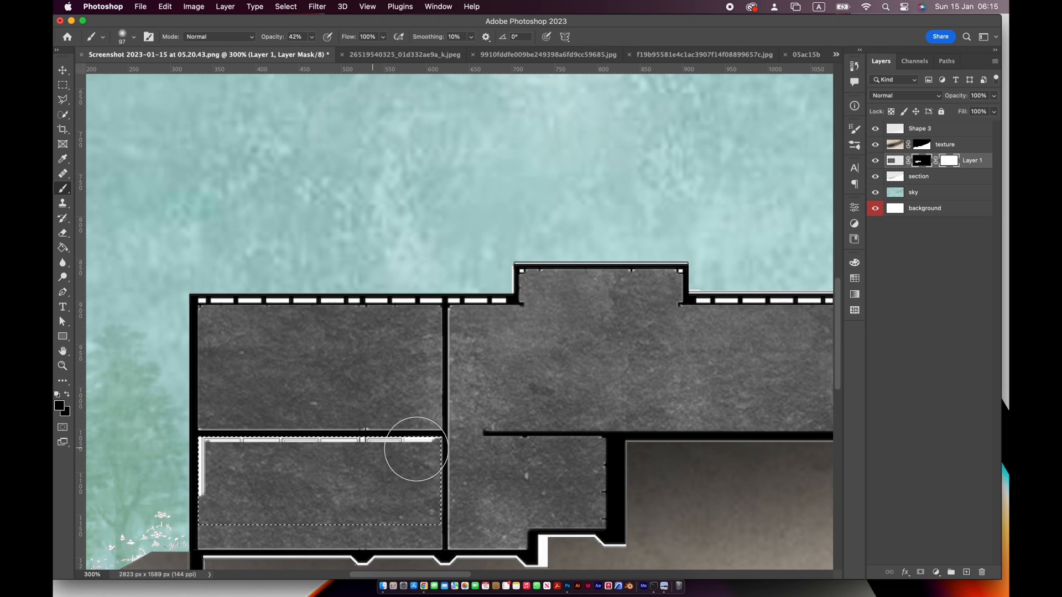
{"action": "left_click_drag", "start_coordinate": [416, 449], "coordinate": [421, 450]}
{"action": "key", "text": "super+z"}
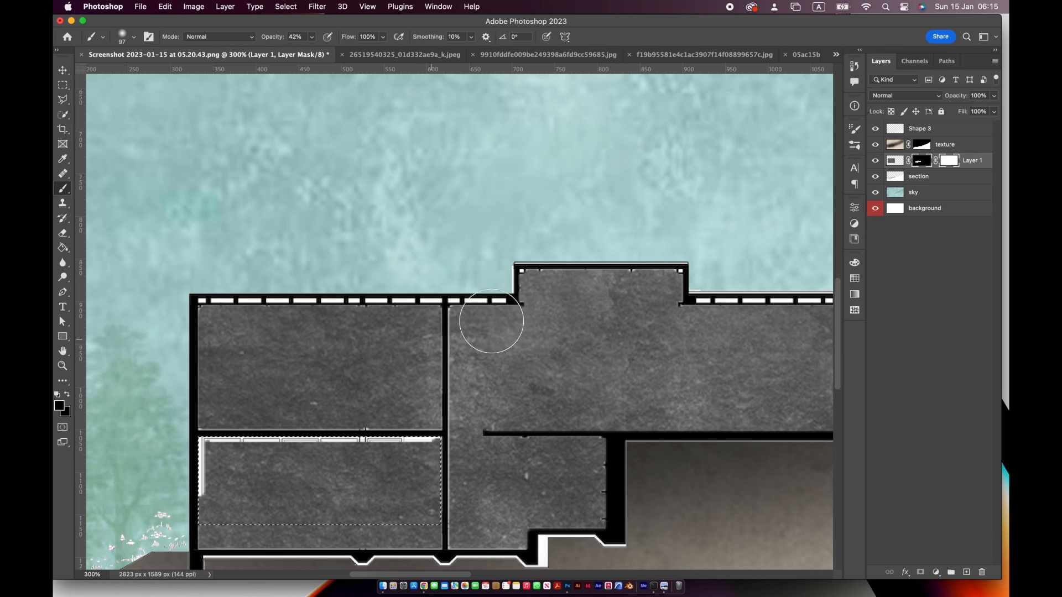
Undo the masking of the grey texture layer back to the hidden layer with the room selection still active
{"action": "key", "text": "super+z"}
{"action": "key", "text": "super+z"}
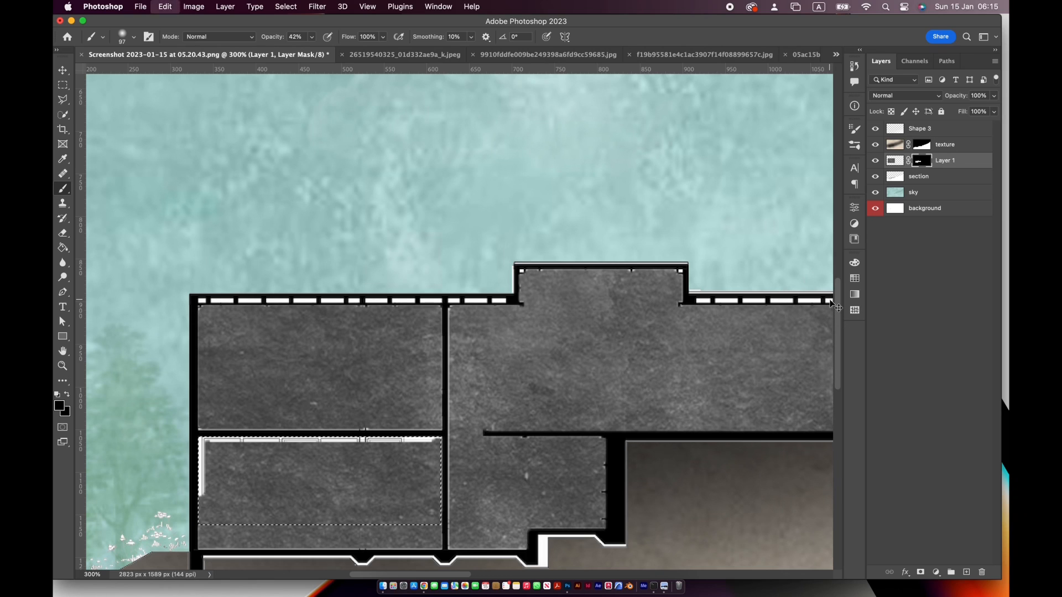
{"action": "key", "text": "super+z"}
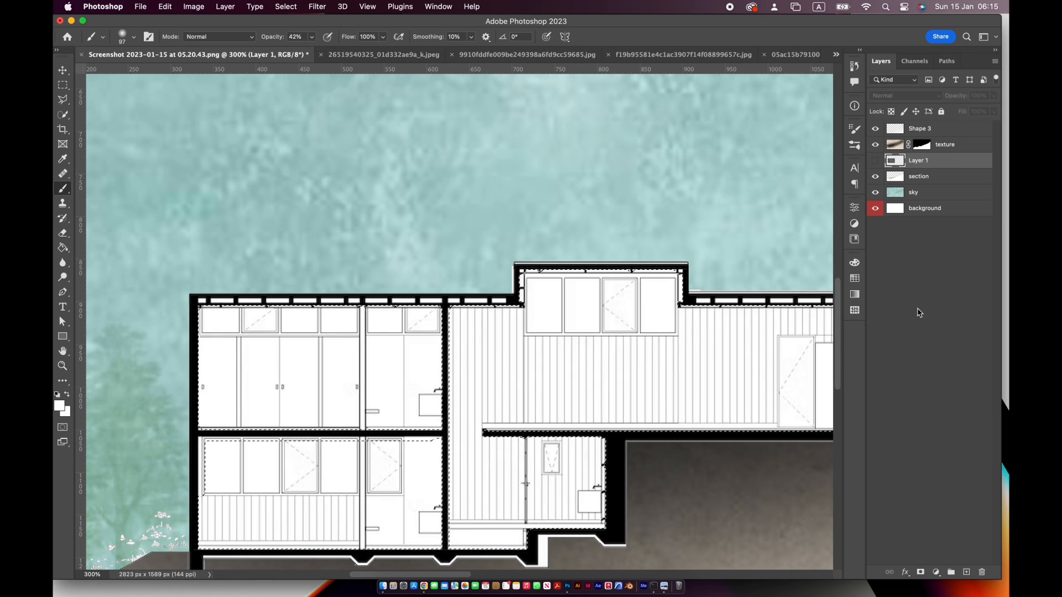
Add the missed strips along the lower-left room's upper and side edges to the selection with the Rectangular Marquee
{"action": "left_click", "coordinate": [62, 85]}
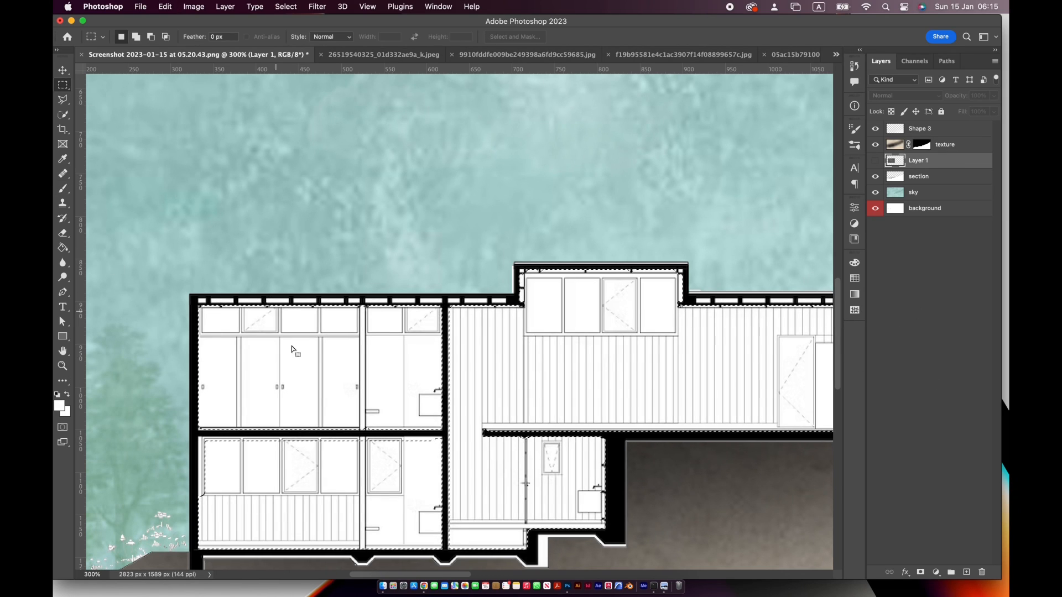
{"action": "left_click_drag", "start_coordinate": [199, 437], "coordinate": [337, 488]}
{"action": "left_click_drag", "start_coordinate": [424, 508], "coordinate": [424, 508]}
{"action": "left_click_drag", "start_coordinate": [198, 438], "coordinate": [228, 511]}
{"action": "left_click_drag", "start_coordinate": [424, 437], "coordinate": [446, 461]}
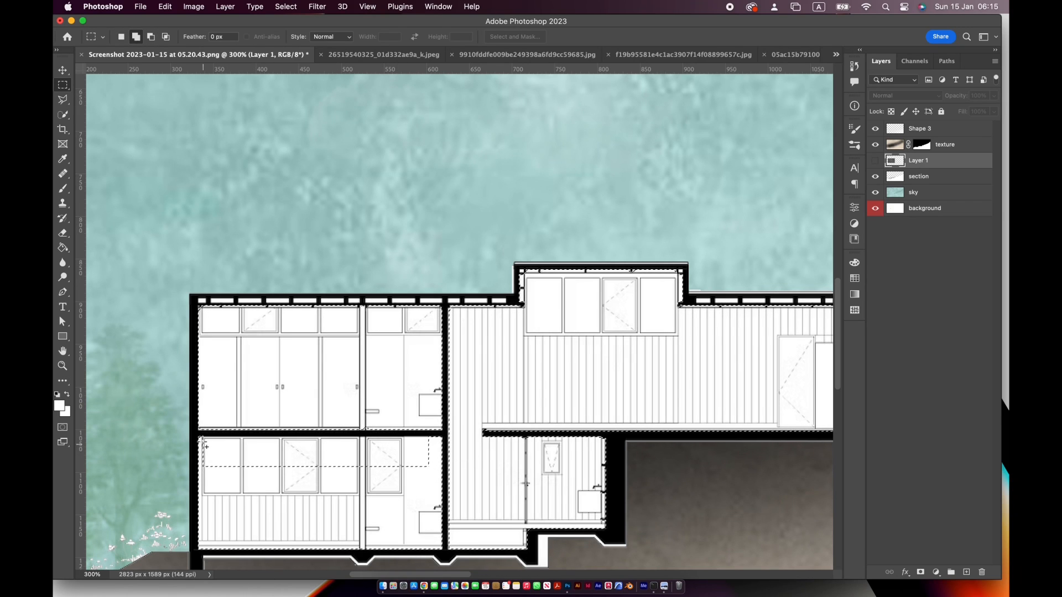
{"action": "left_click_drag", "start_coordinate": [437, 491], "coordinate": [437, 491]}
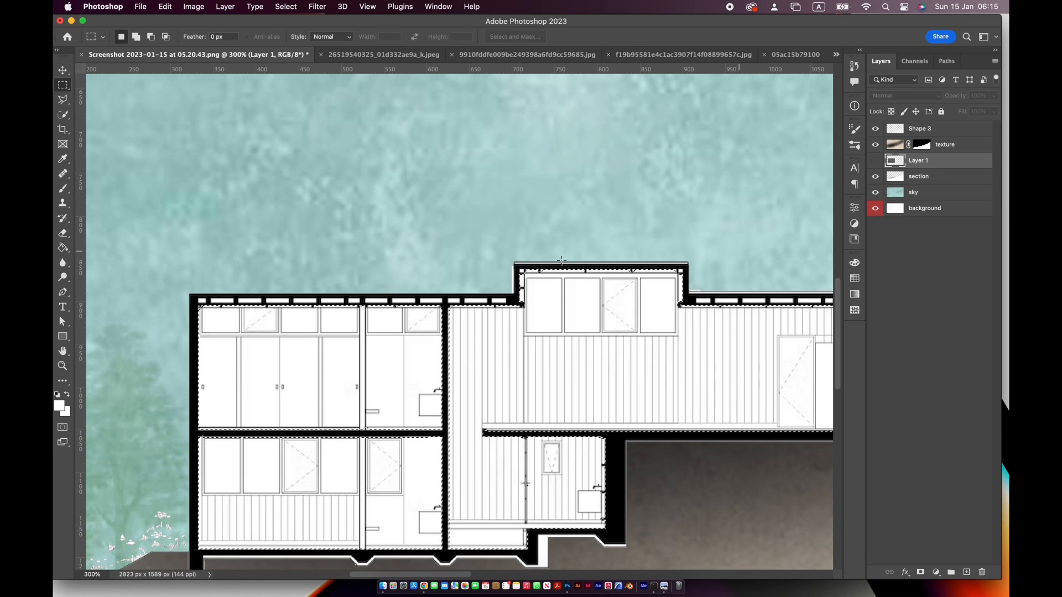
Mask the grey texture layer with the completed room selection and make the layer visible again
{"action": "key", "text": "h"}
{"action": "key", "text": "super+0"}
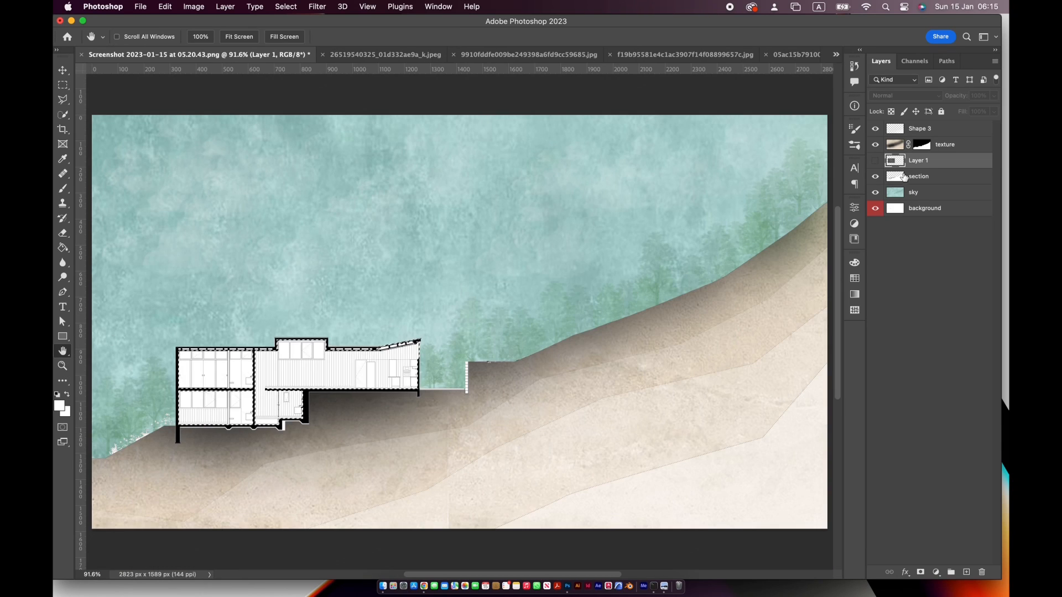
{"action": "left_click", "coordinate": [920, 572]}
{"action": "left_click", "coordinate": [875, 161]}
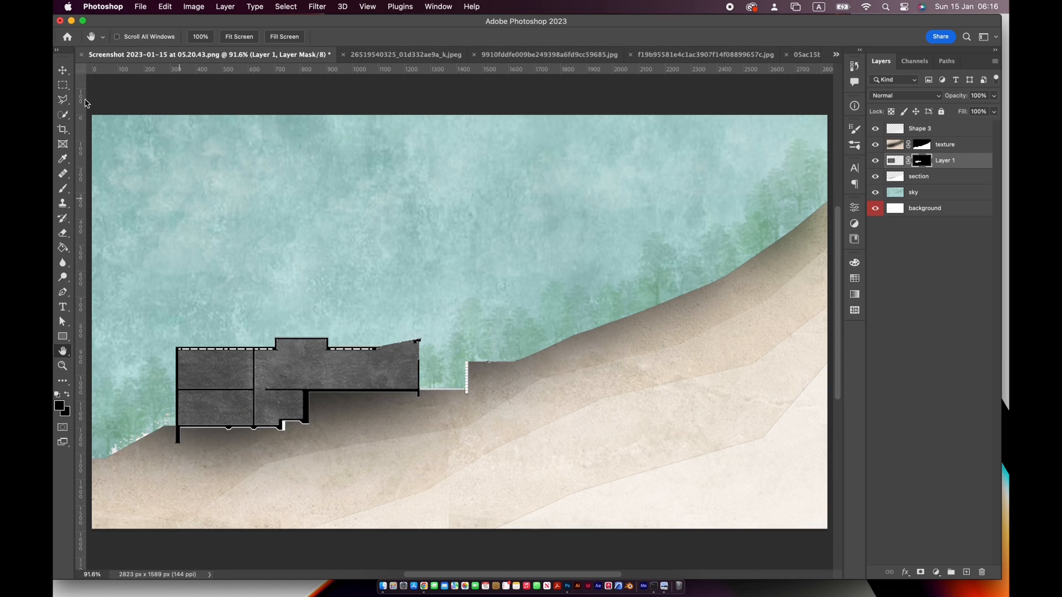
Fill the building's black cut walls, floors and roofs with white on the section layer using the Paint Bucket
{"action": "key", "text": "v"}
{"action": "left_click", "coordinate": [912, 183]}
{"action": "key", "text": "g"}
{"action": "left_click", "coordinate": [64, 395]}
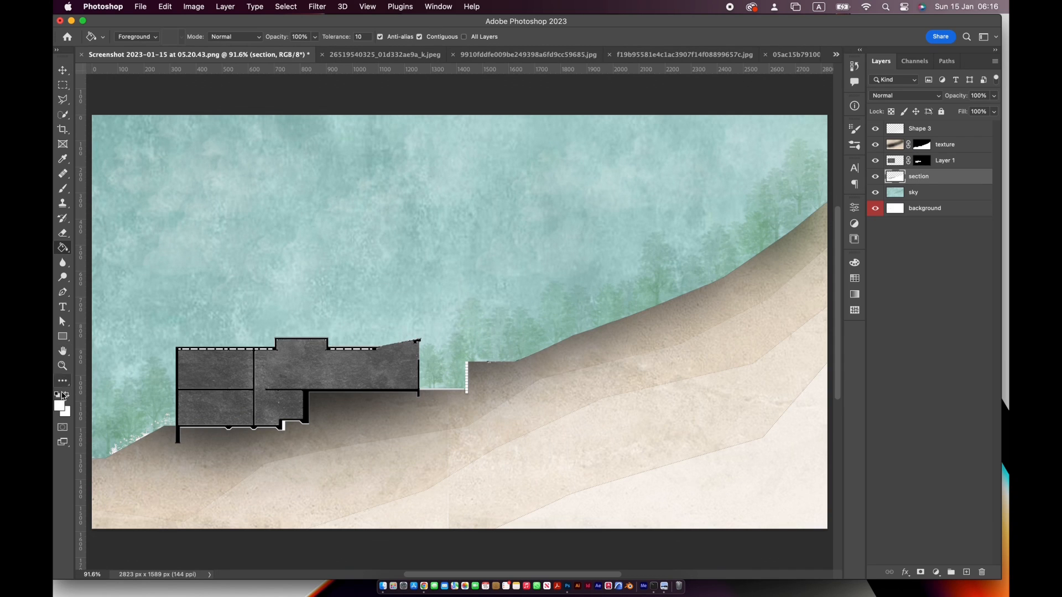
{"action": "key", "text": "super+plus"}
{"action": "key", "text": "super+plus"}
{"action": "key", "text": "super+plus"}
{"action": "scroll", "coordinate": [167, 413], "scroll_direction": "left", "scroll_amount": 3}
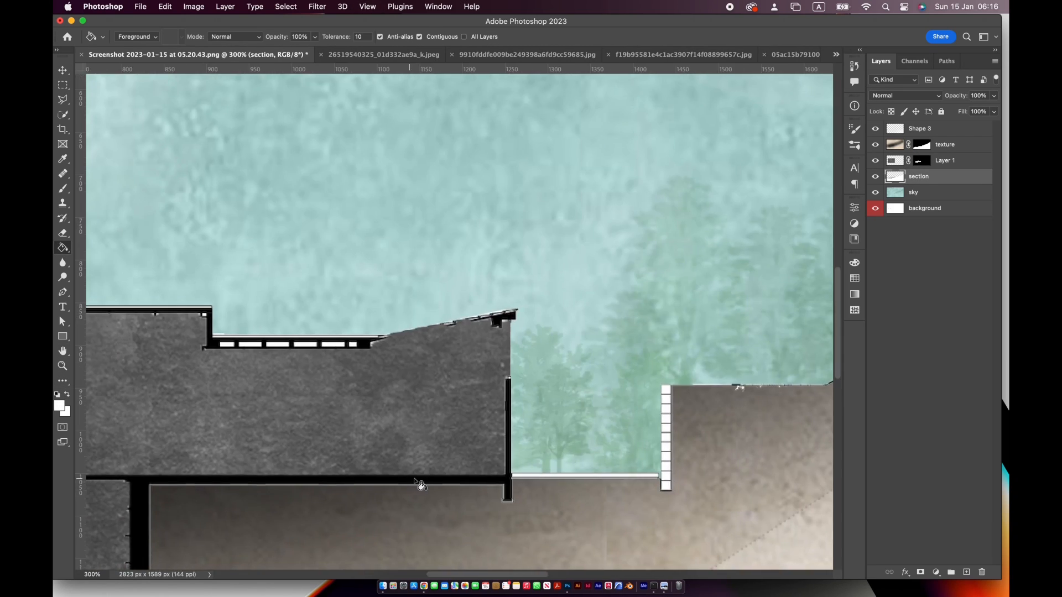
{"action": "left_click", "coordinate": [412, 480]}
Fill the remaining black roof, floor and wall lines around the upper-right room with white on the section layer
{"action": "left_click_drag", "start_coordinate": [343, 472], "coordinate": [680, 393]}
{"action": "left_click_drag", "start_coordinate": [146, 419], "coordinate": [400, 412]}
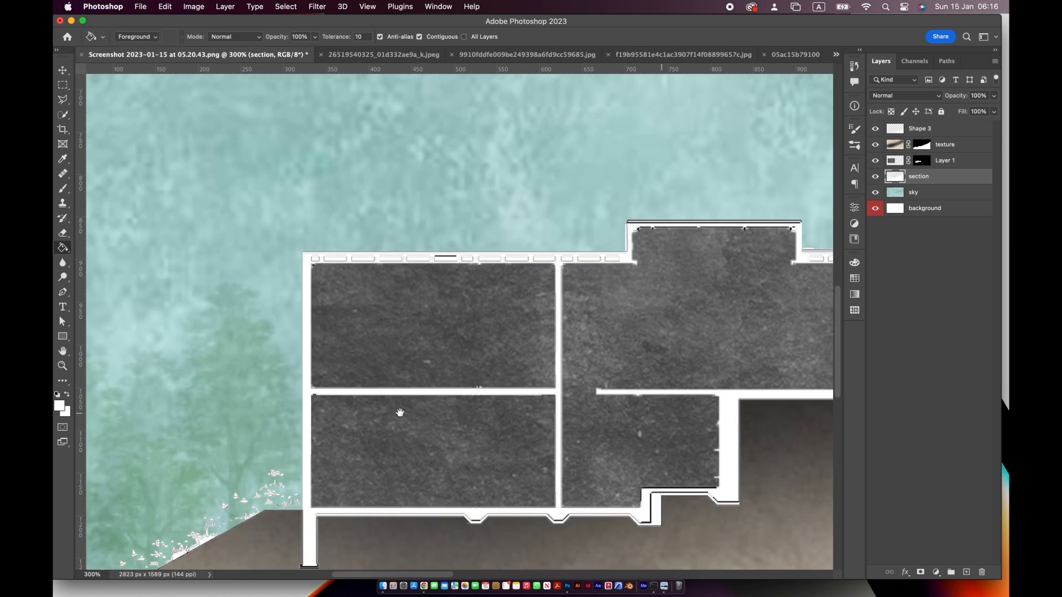
{"action": "left_click_drag", "start_coordinate": [679, 409], "coordinate": [325, 419]}
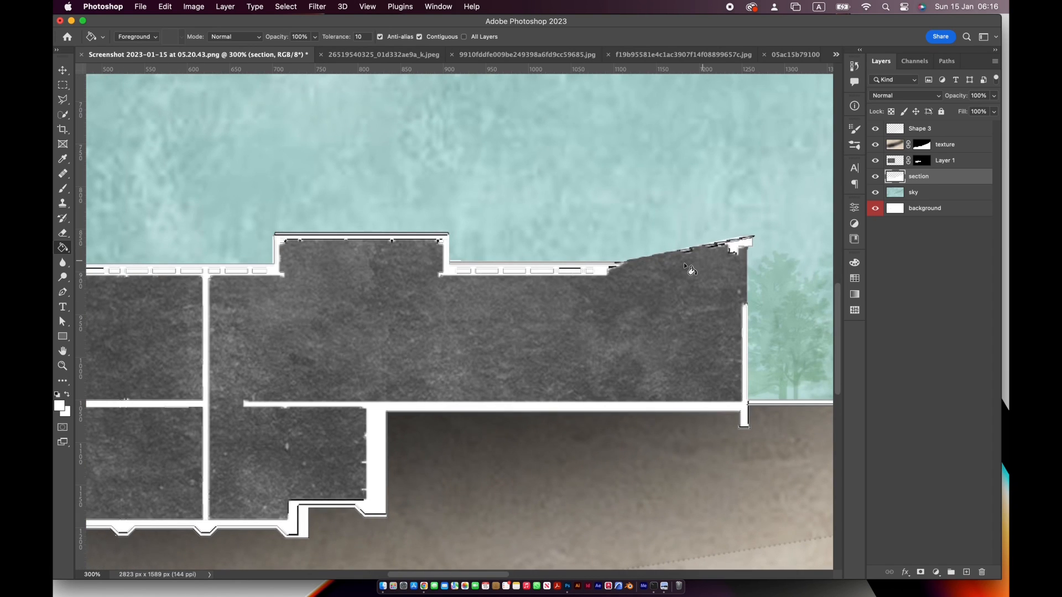
Select the sloped roof strip at the building's upper-right end with the Polygonal Lasso
{"action": "left_click_drag", "start_coordinate": [685, 264], "coordinate": [556, 336]}
{"action": "left_click", "coordinate": [62, 104]}
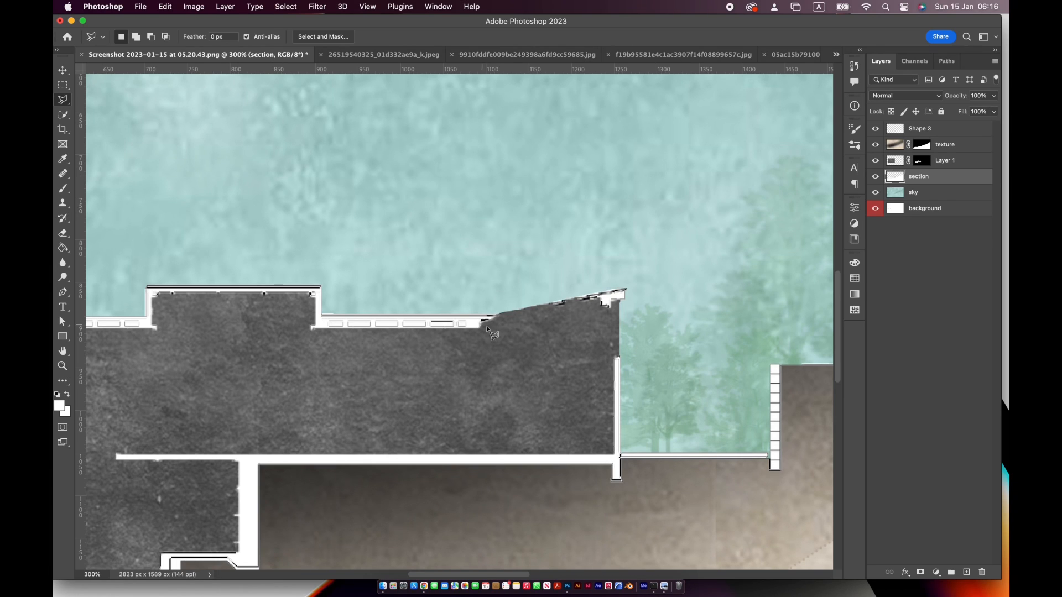
{"action": "left_click", "coordinate": [626, 289]}
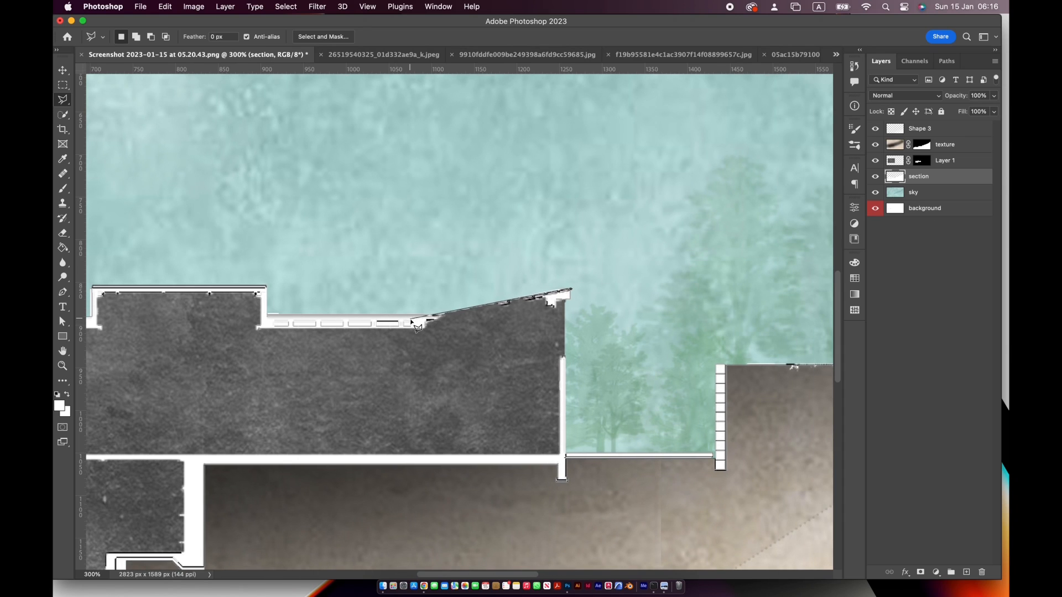
{"action": "left_click", "coordinate": [411, 321]}
{"action": "left_click", "coordinate": [572, 289]}
{"action": "key", "text": "b"}
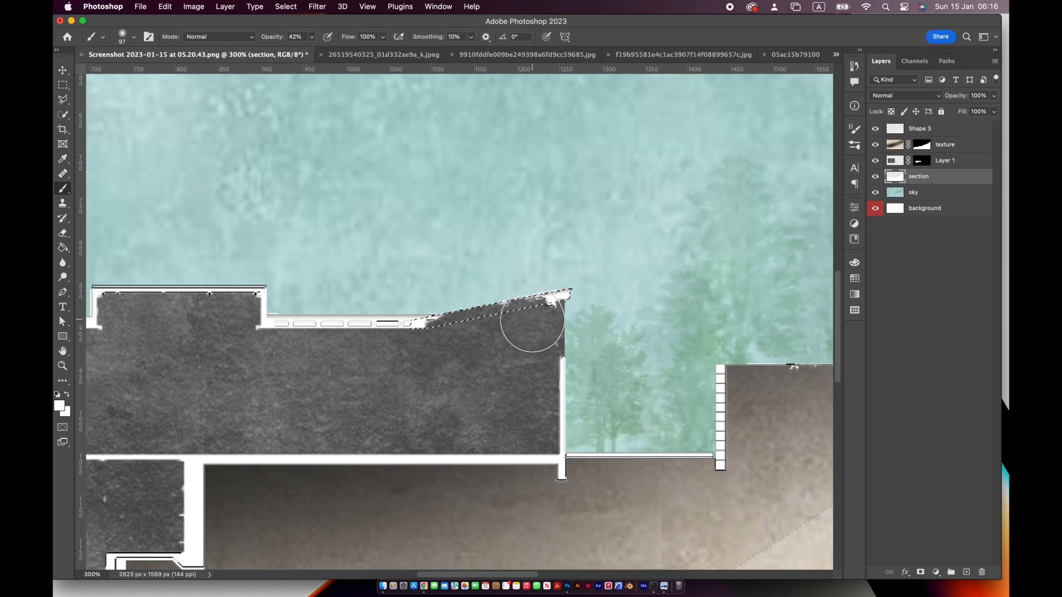
Paint the selected sloped roof white on a new layer above the grey texture layer and clear the selection
{"action": "left_click", "coordinate": [956, 162]}
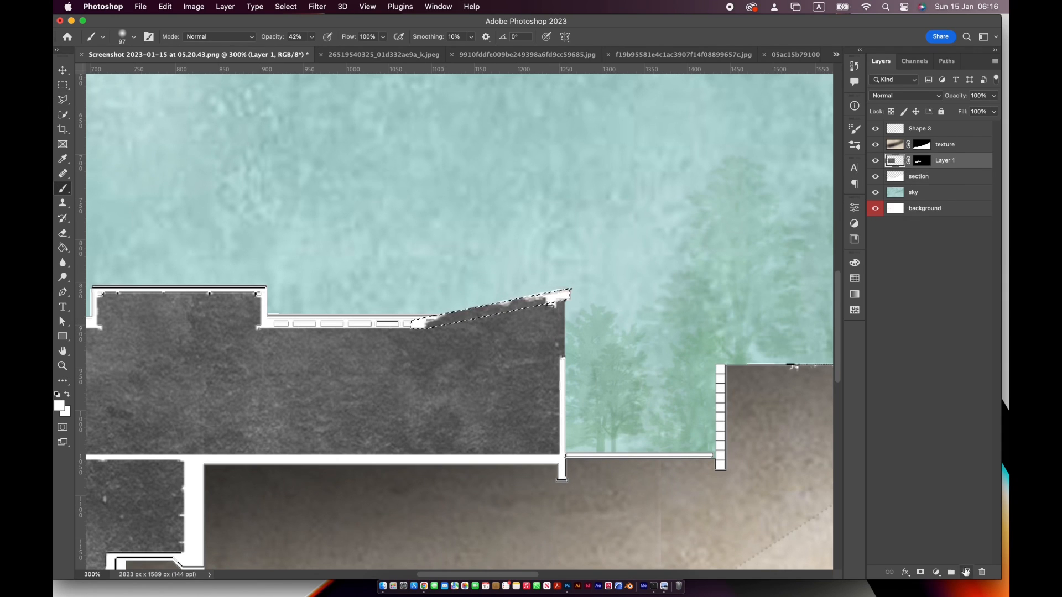
{"action": "left_click", "coordinate": [966, 572]}
{"action": "mouse_move", "coordinate": [509, 303]}
{"action": "left_mouse_down"}
{"action": "mouse_move", "coordinate": [549, 313]}
{"action": "mouse_move", "coordinate": [550, 300]}
{"action": "mouse_move", "coordinate": [524, 307]}
{"action": "mouse_move", "coordinate": [529, 298]}
{"action": "mouse_move", "coordinate": [426, 310]}
{"action": "mouse_move", "coordinate": [596, 315]}
{"action": "left_mouse_up"}
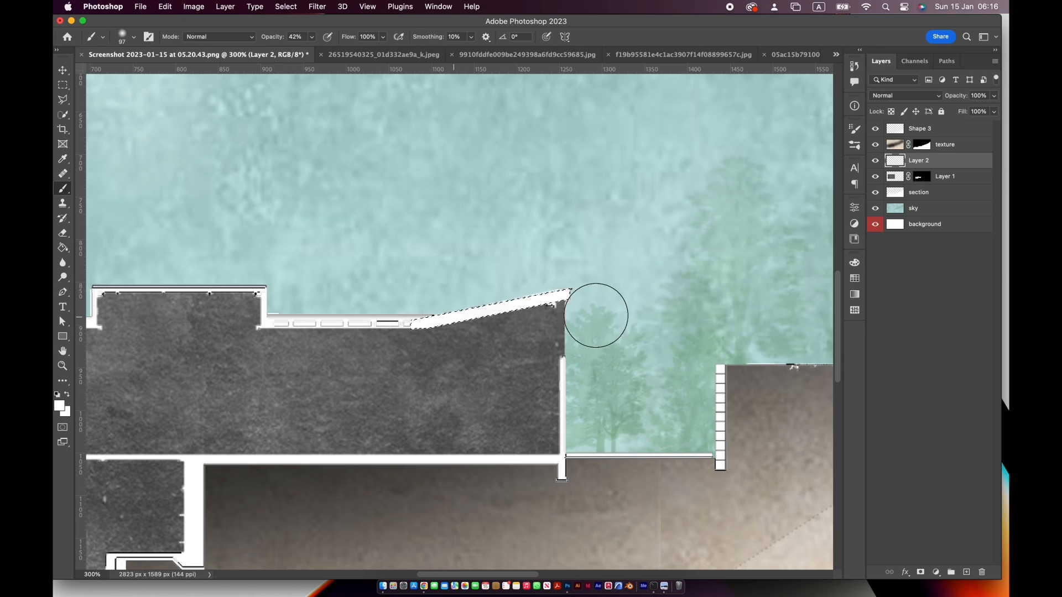
{"action": "left_click_drag", "start_coordinate": [436, 323], "coordinate": [599, 324]}
{"action": "key", "text": "super+d"}
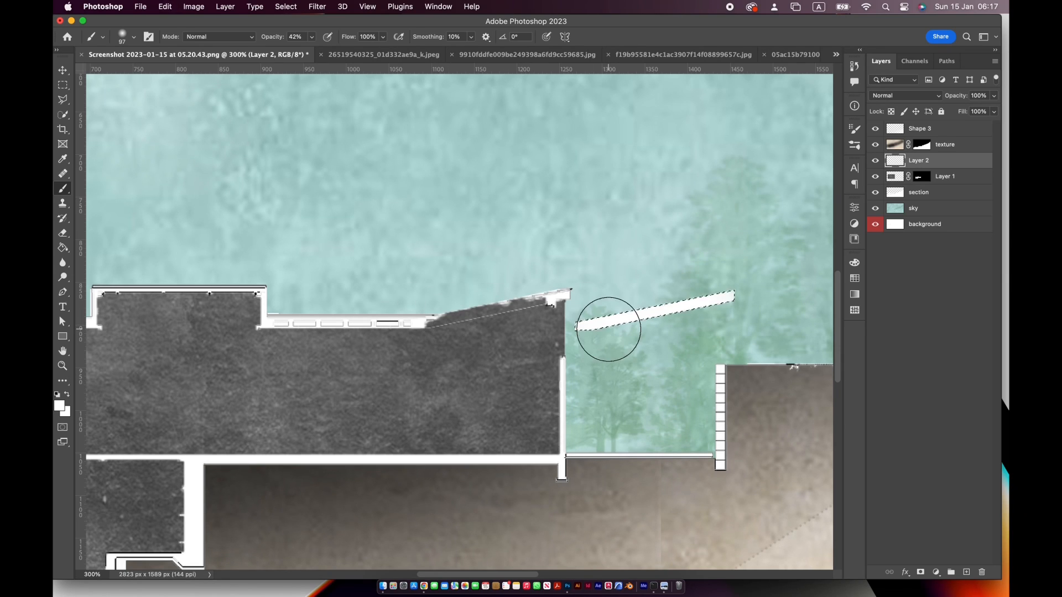
{"action": "key", "text": "super+z"}
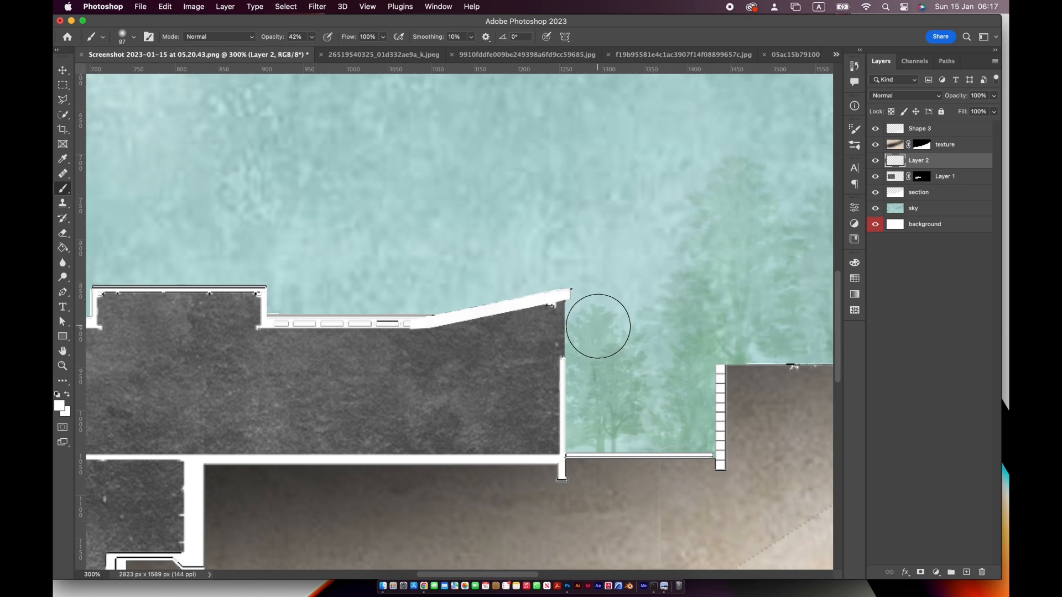
Add a Color Overlay in muted green #77a895 to the sky layer and reduce the overlay's opacity
{"action": "left_click", "coordinate": [65, 70]}
{"action": "double_click", "coordinate": [62, 353]}
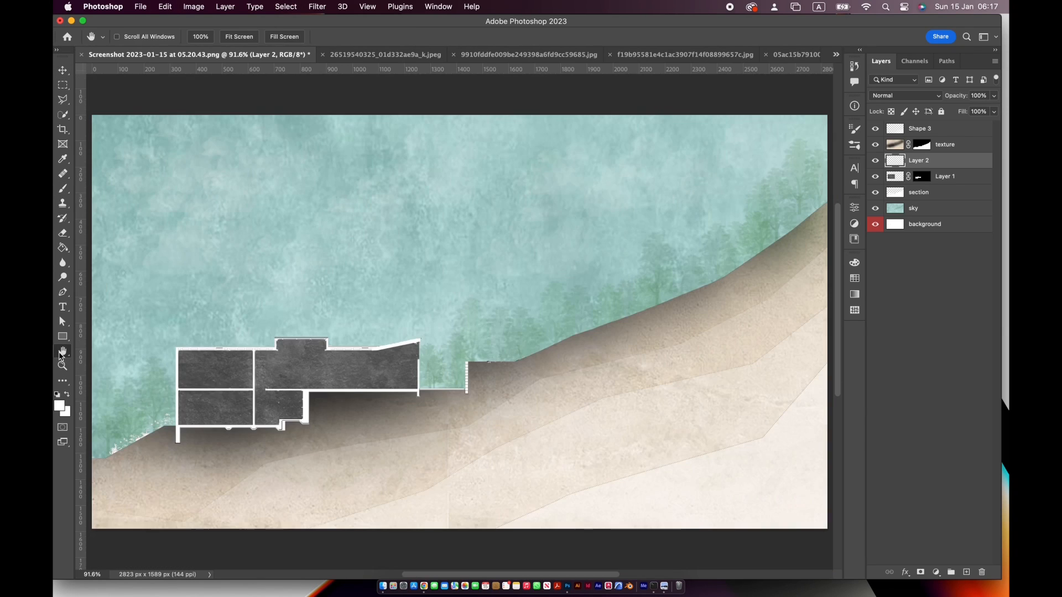
{"action": "left_click", "coordinate": [952, 195]}
{"action": "left_click", "coordinate": [954, 214]}
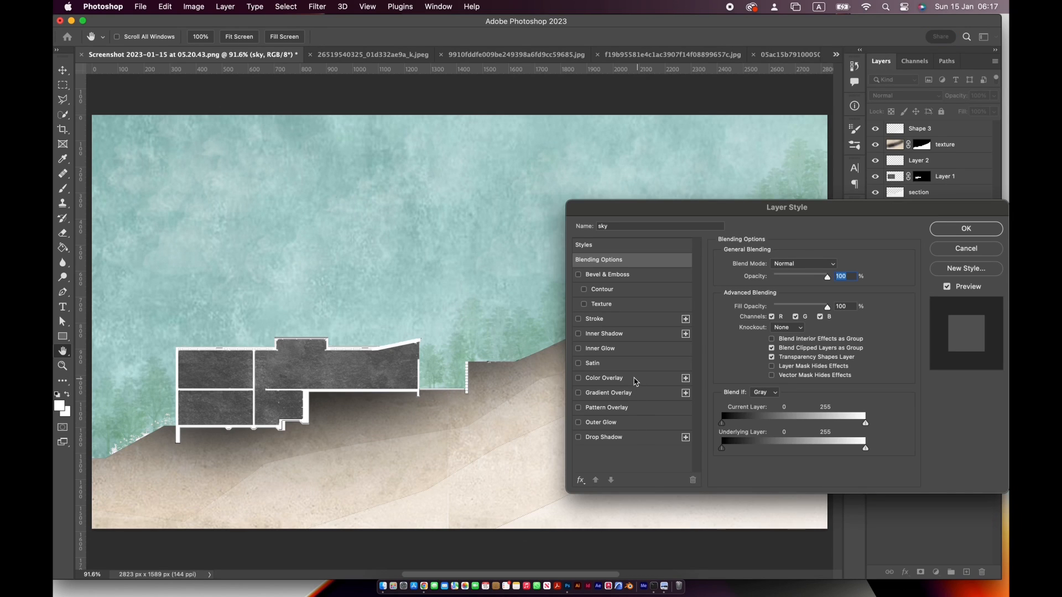
{"action": "left_click", "coordinate": [636, 379]}
{"action": "left_click", "coordinate": [829, 275]}
{"action": "left_click", "coordinate": [860, 336]}
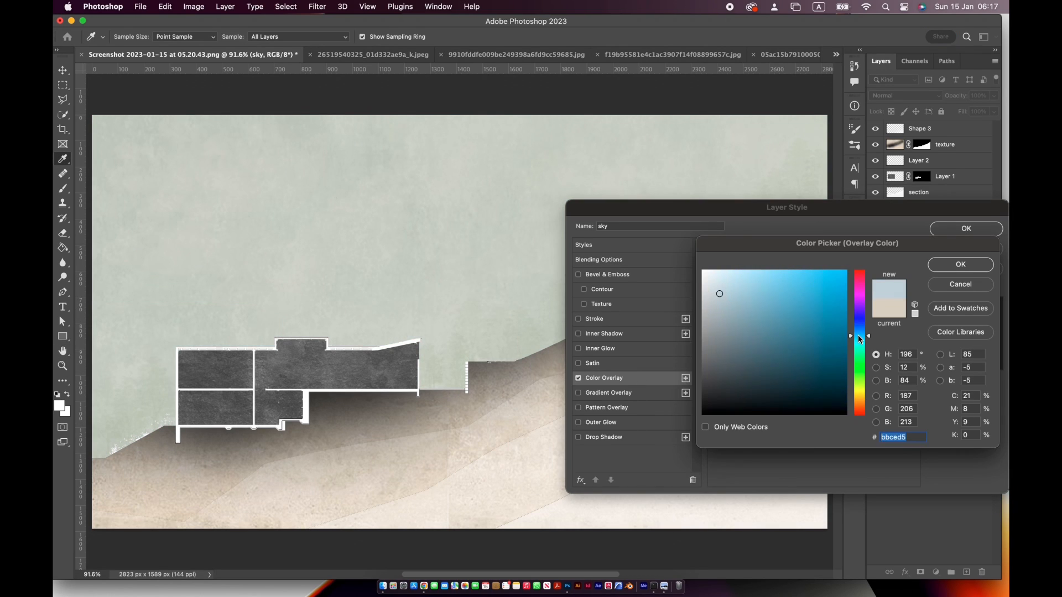
{"action": "left_click", "coordinate": [858, 352]}
{"action": "mouse_move", "coordinate": [722, 312]}
{"action": "left_mouse_down"}
{"action": "mouse_move", "coordinate": [739, 334]}
{"action": "mouse_move", "coordinate": [744, 319]}
{"action": "left_mouse_up"}
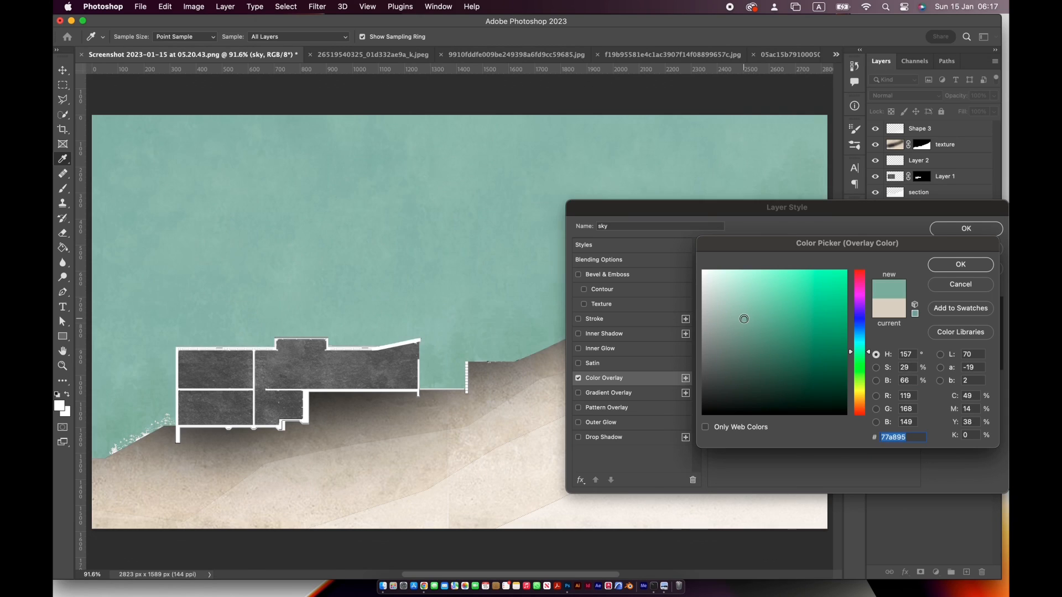
{"action": "left_click", "coordinate": [934, 269]}
{"action": "left_click_drag", "start_coordinate": [793, 280], "coordinate": [791, 283]}
{"action": "left_click", "coordinate": [948, 228]}
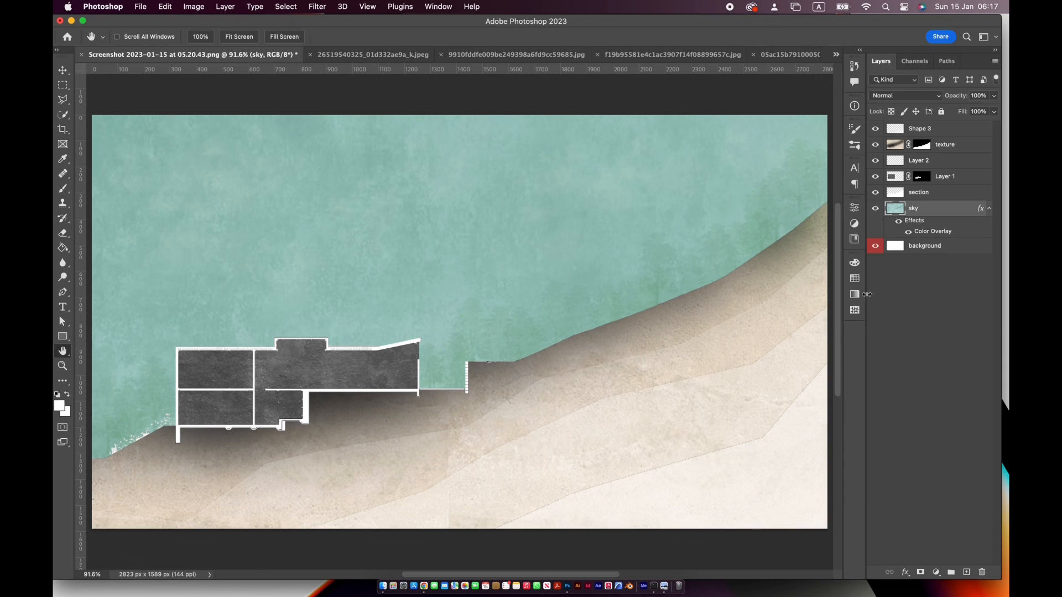
Add a new layer clipped to the sky layer and set the soft round brush size to 600 px
{"action": "left_click", "coordinate": [969, 573]}
{"action": "key", "text": "z"}
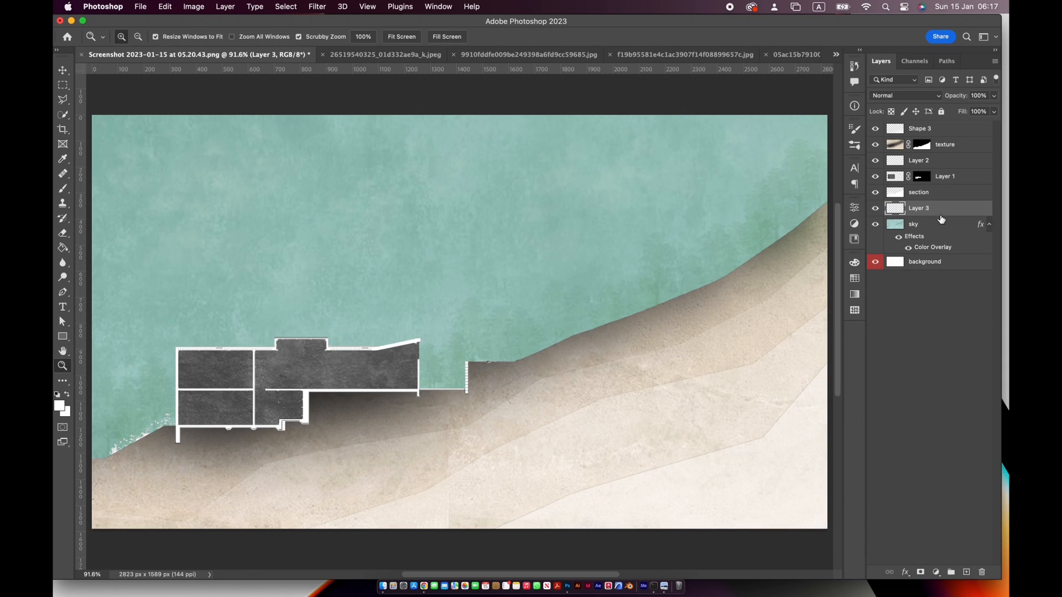
{"action": "key", "text": "b"}
{"action": "left_click", "coordinate": [940, 216], "text": "alt"}
{"action": "left_click", "coordinate": [122, 39]}
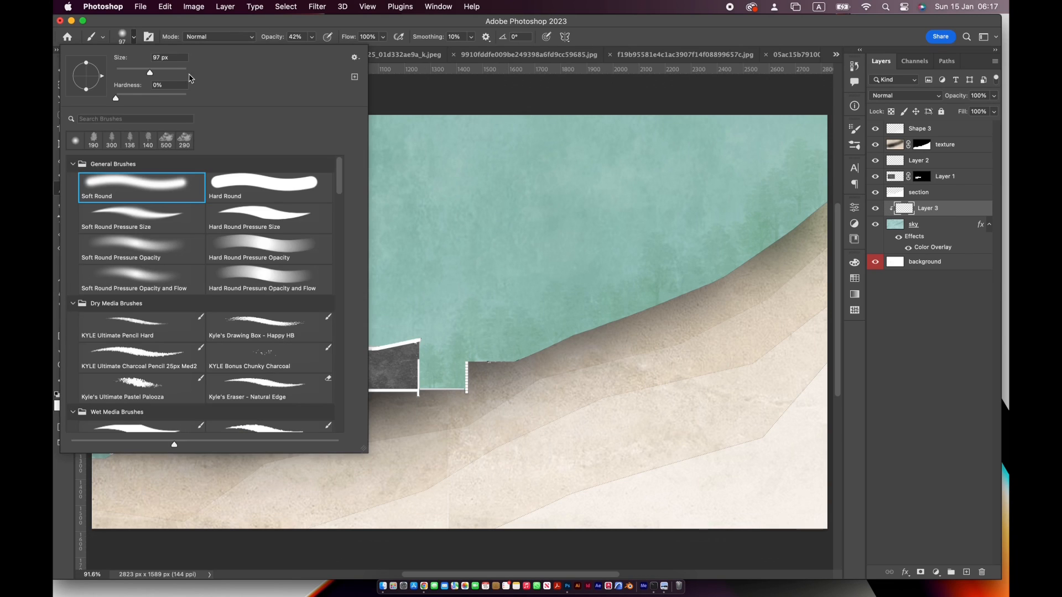
{"action": "key", "text": "Return"}
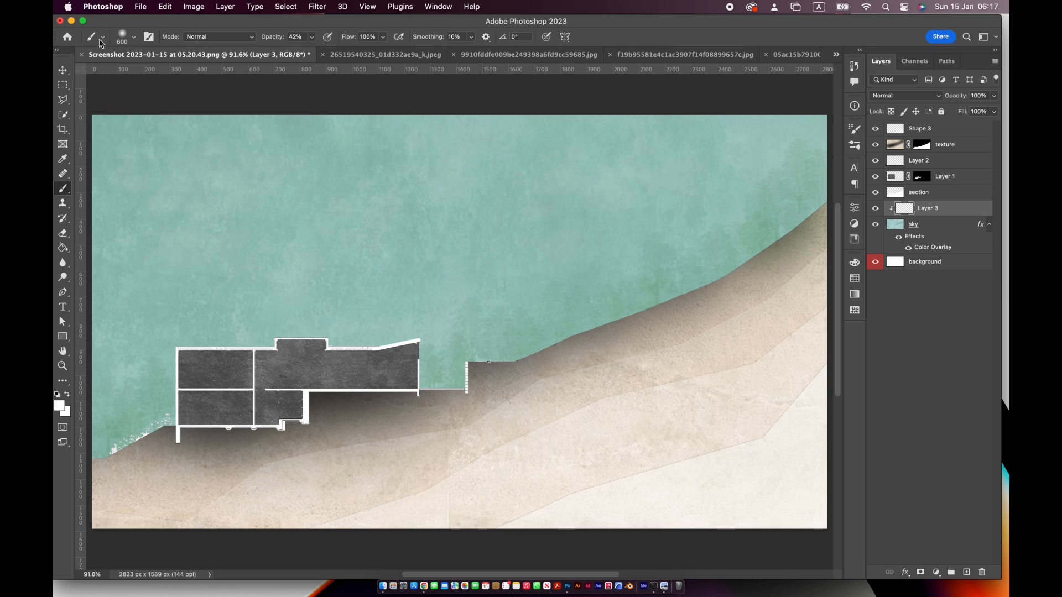
Save the illustration as a Photoshop cloud document
{"action": "key", "text": "super+s"}
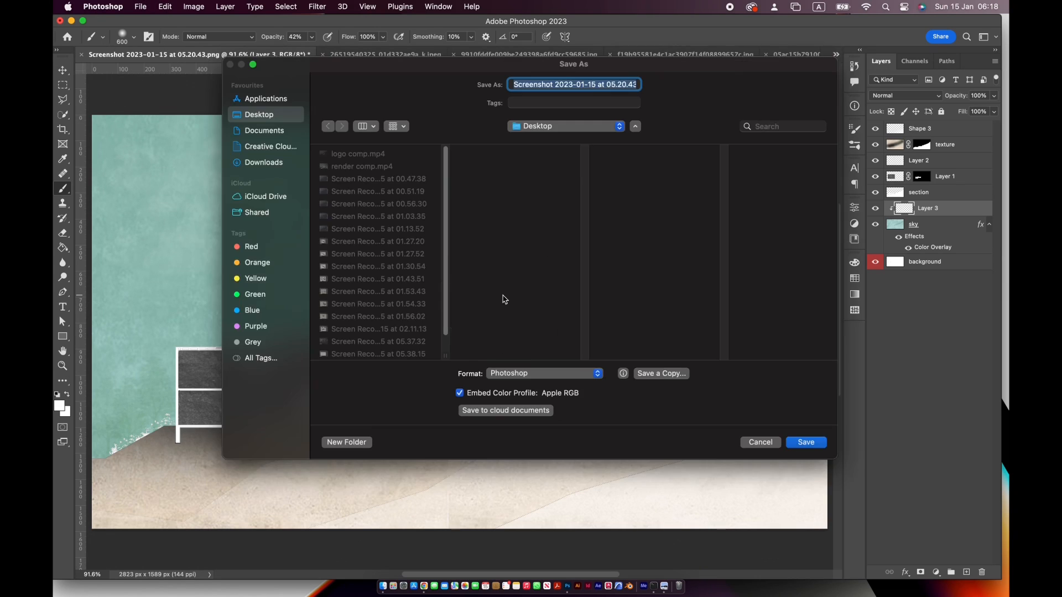
{"action": "left_click", "coordinate": [476, 412]}
{"action": "left_click", "coordinate": [656, 400]}
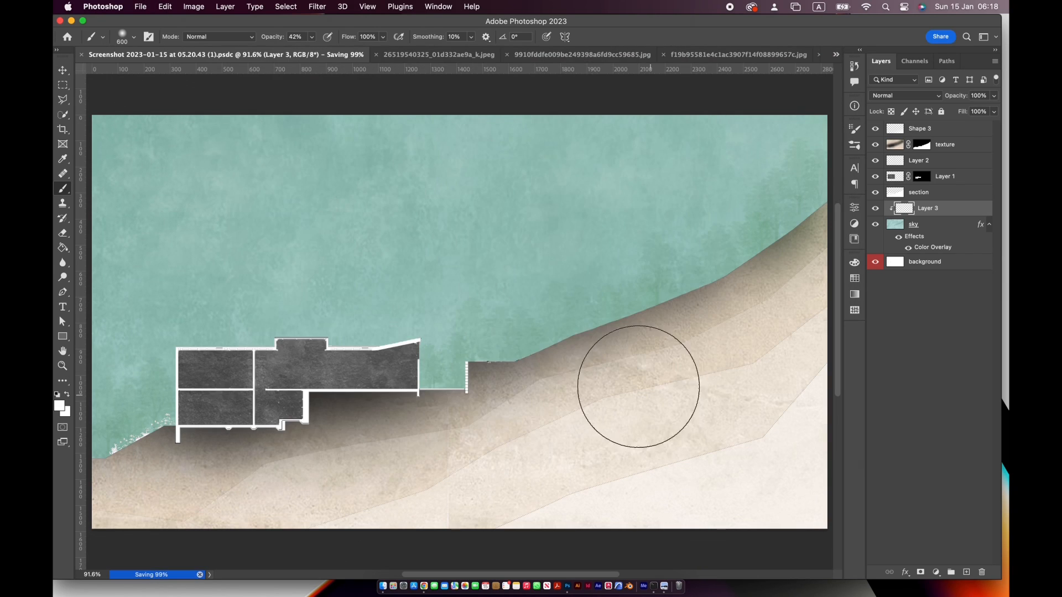
Brush a soft white haze into the sky around the building on the clipped layer, undoing unwanted strokes
{"action": "key", "text": "super+z"}
{"action": "left_click_drag", "start_coordinate": [195, 369], "coordinate": [429, 367]}
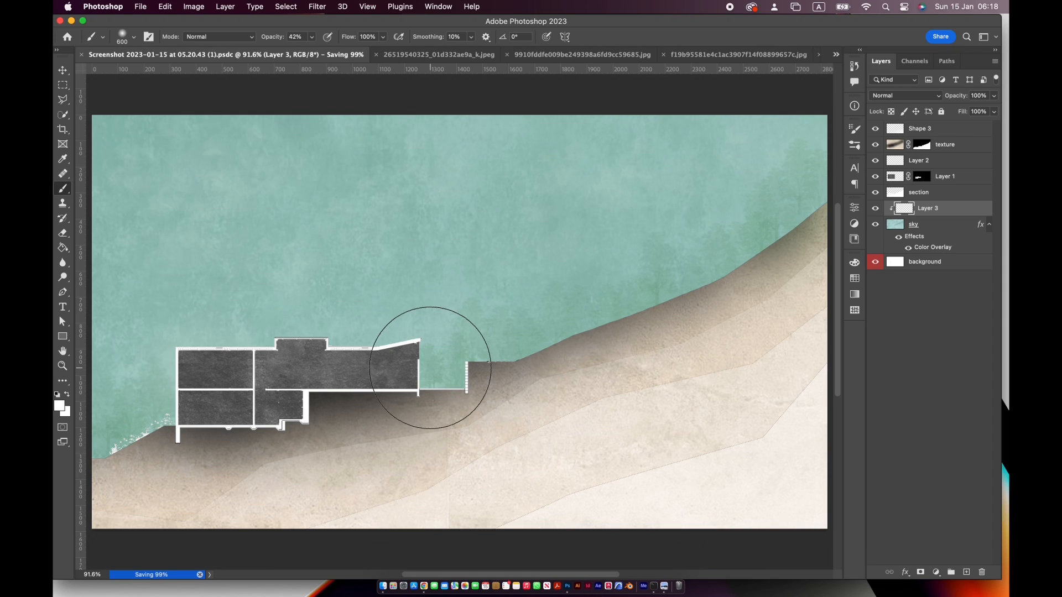
{"action": "key", "text": "super+z"}
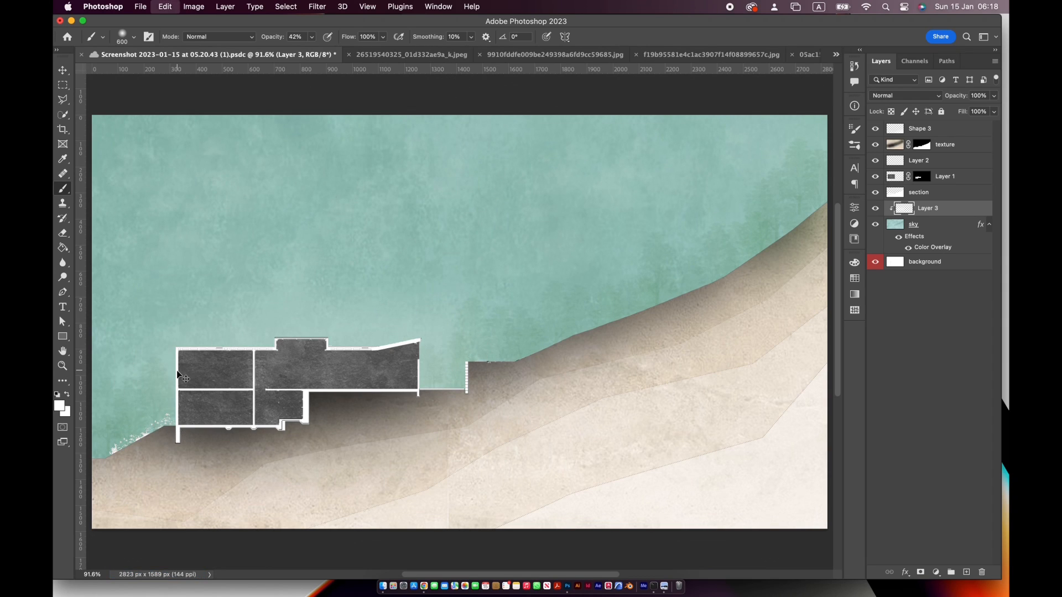
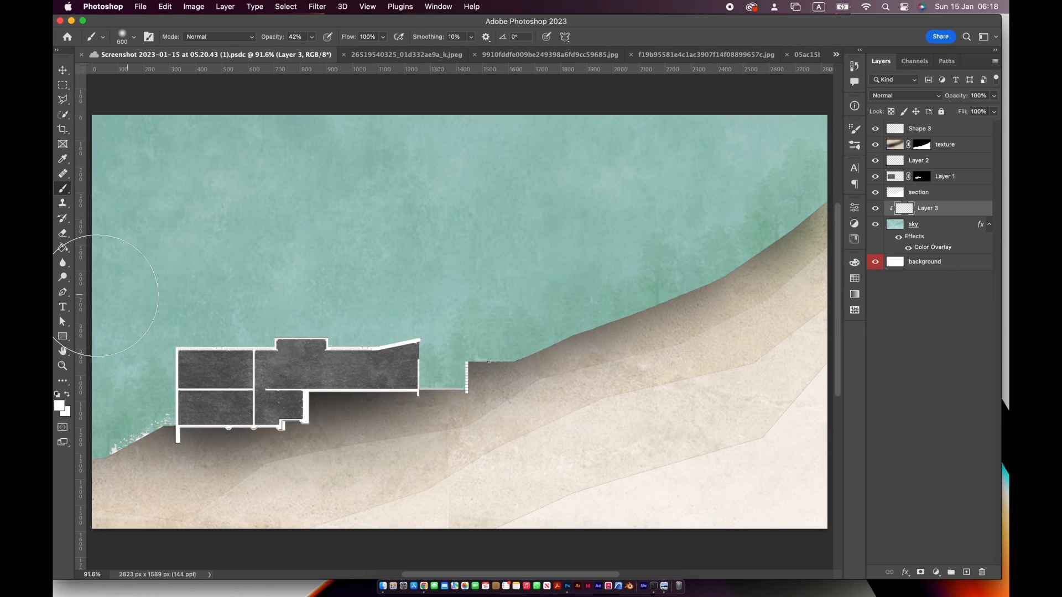
Draw a closed Pen shape, about 3302 × 1457 px, whose angular upper edge rises across the sky from the building's roof above the hillside
{"action": "left_click", "coordinate": [63, 292]}
{"action": "left_click", "coordinate": [66, 351]}
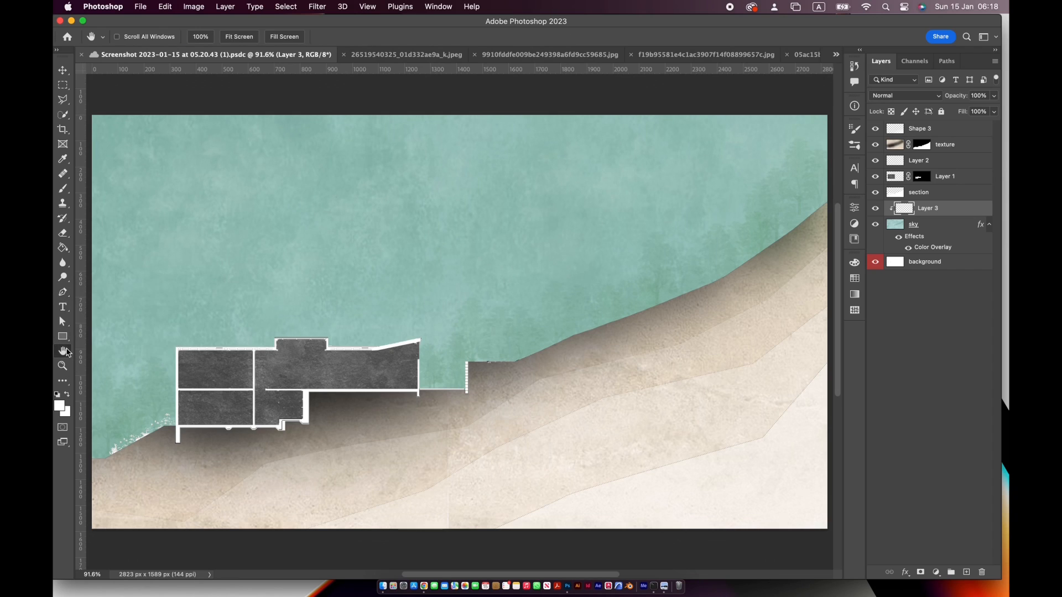
{"action": "key", "text": "super+minus"}
{"action": "key", "text": "p"}
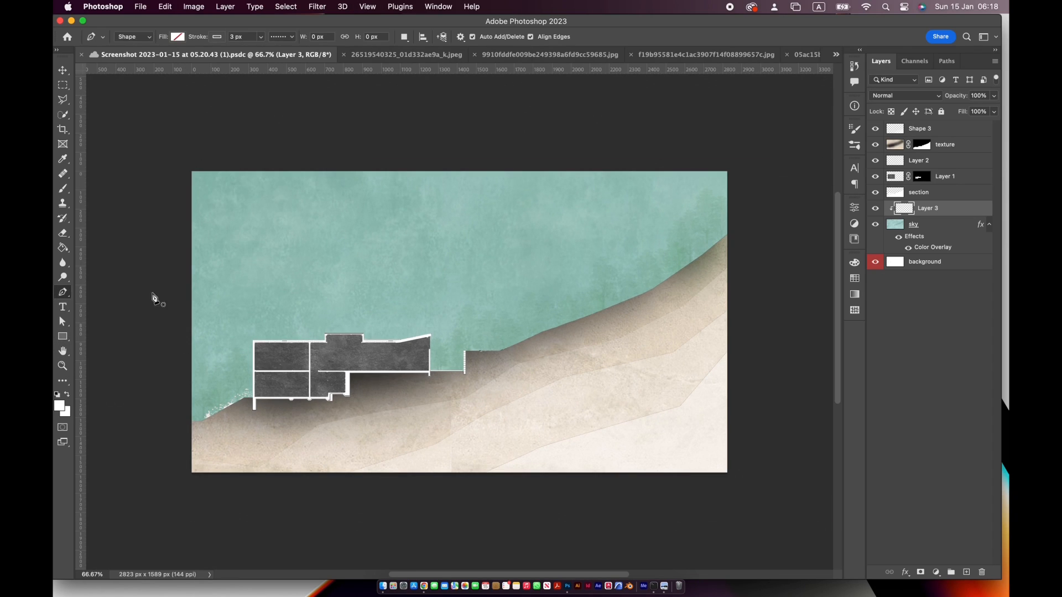
{"action": "left_click", "coordinate": [743, 192]}
{"action": "left_click", "coordinate": [648, 208]}
{"action": "left_click", "coordinate": [554, 277]}
{"action": "left_click", "coordinate": [458, 310]}
{"action": "left_click", "coordinate": [278, 339]}
{"action": "left_click", "coordinate": [195, 361]}
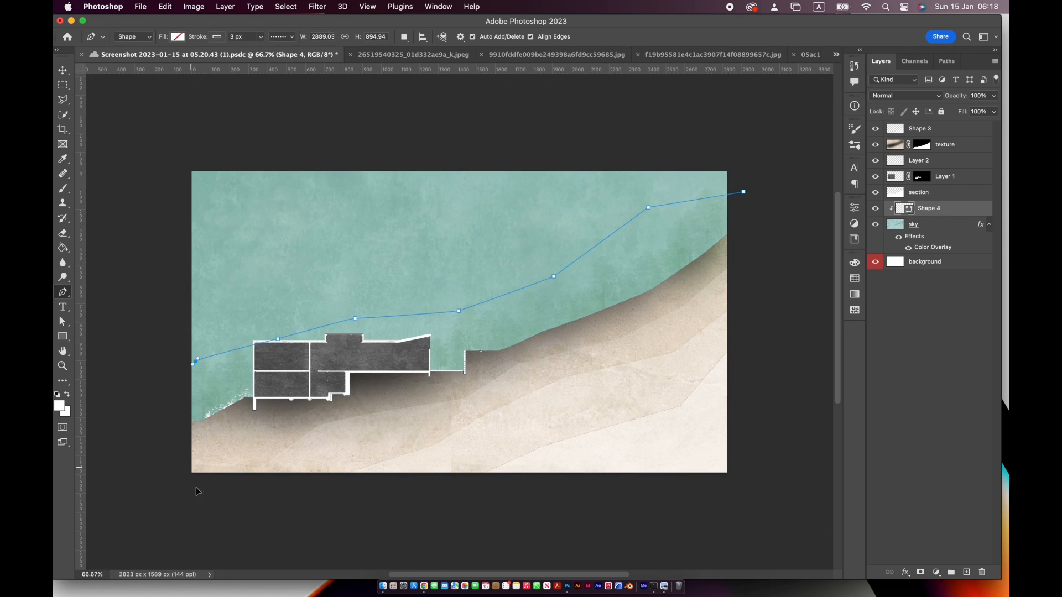
{"action": "left_click", "coordinate": [161, 399]}
{"action": "left_click", "coordinate": [191, 468]}
{"action": "left_click", "coordinate": [582, 442]}
{"action": "left_click", "coordinate": [787, 281]}
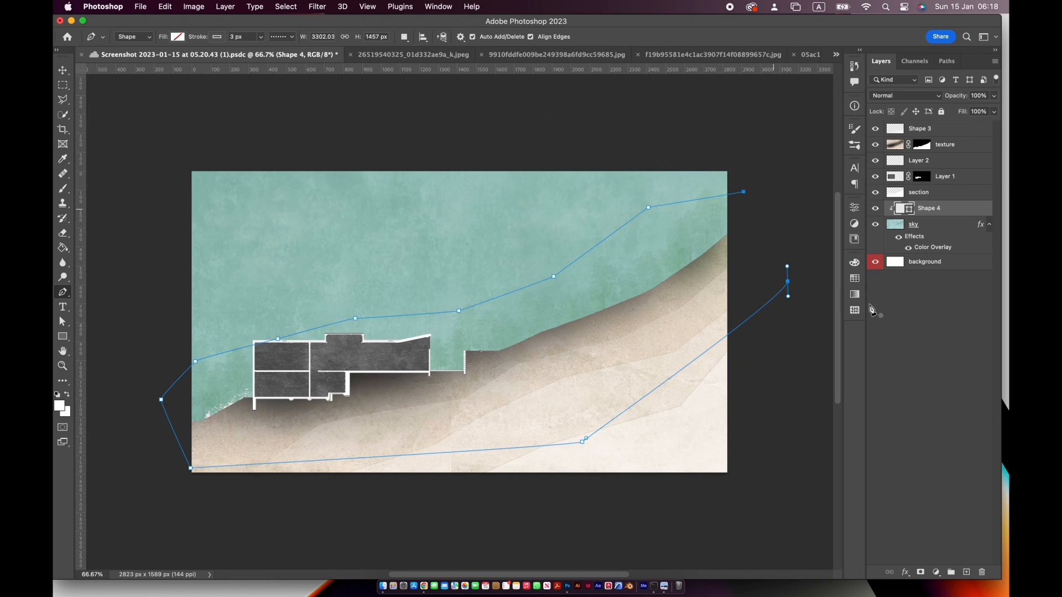
{"action": "left_click", "coordinate": [743, 192]}
Load the shape's path as a selection and set the foreground color to light grey #b1b1b1
{"action": "left_click", "coordinate": [946, 63]}
{"action": "left_click", "coordinate": [921, 571]}
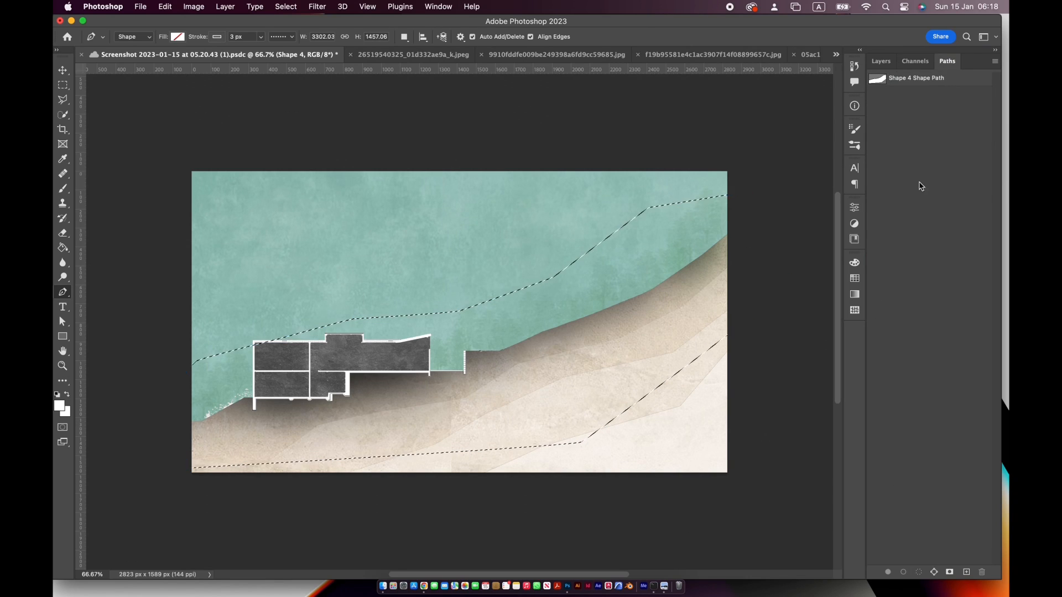
{"action": "left_click", "coordinate": [881, 62]}
{"action": "left_click", "coordinate": [59, 406]}
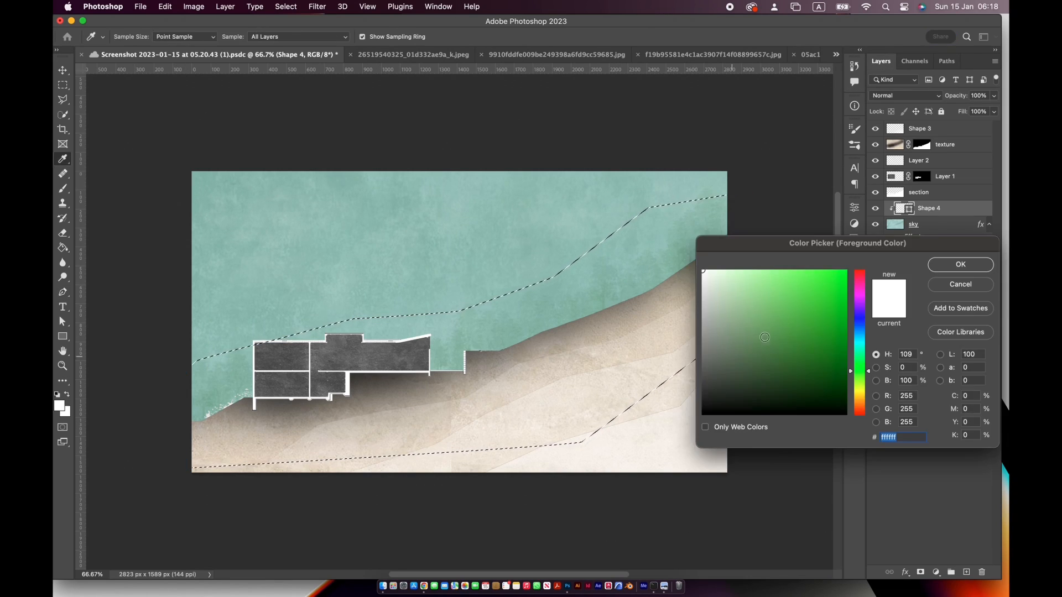
{"action": "type", "text": "8ab680"}
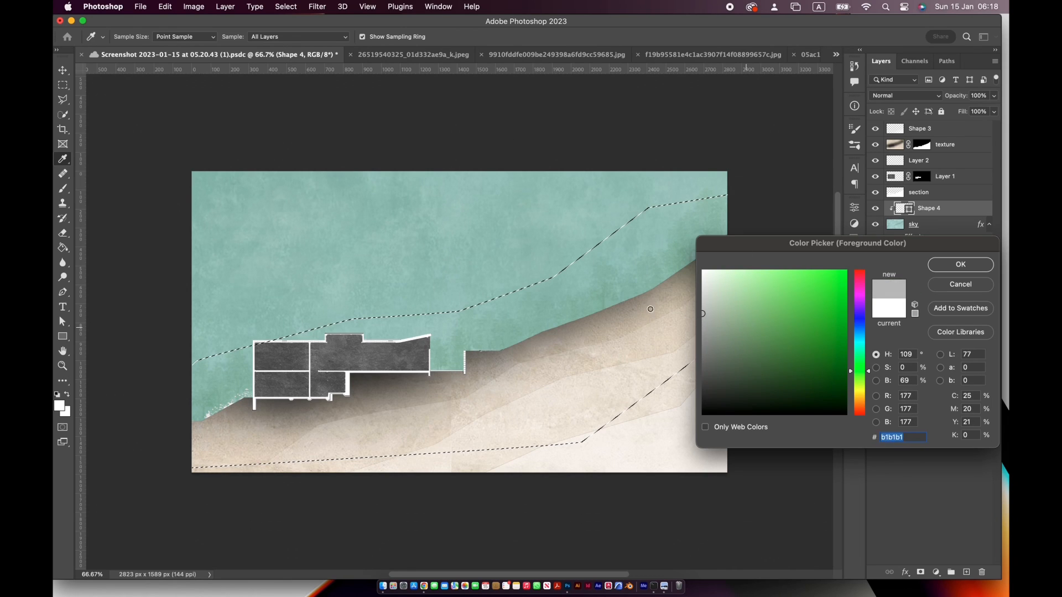
{"action": "left_click", "coordinate": [961, 264]}
Rasterize the shape layer and fill the selection with the light grey
{"action": "left_click", "coordinate": [608, 271]}
{"action": "key", "text": "ctrl+z"}
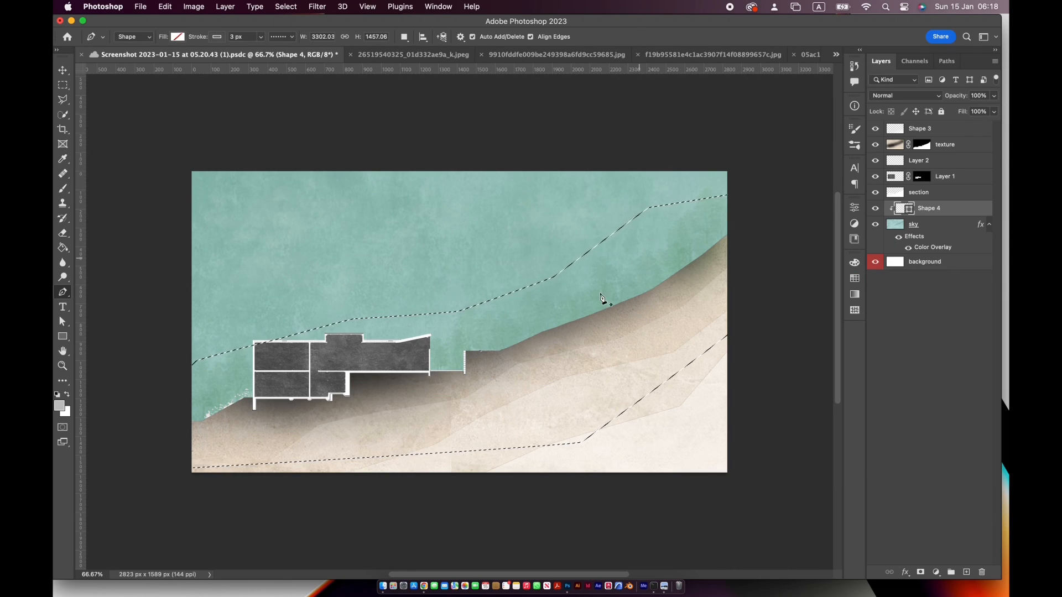
{"action": "key", "text": "g"}
{"action": "left_click", "coordinate": [580, 300]}
{"action": "key", "text": "Return"}
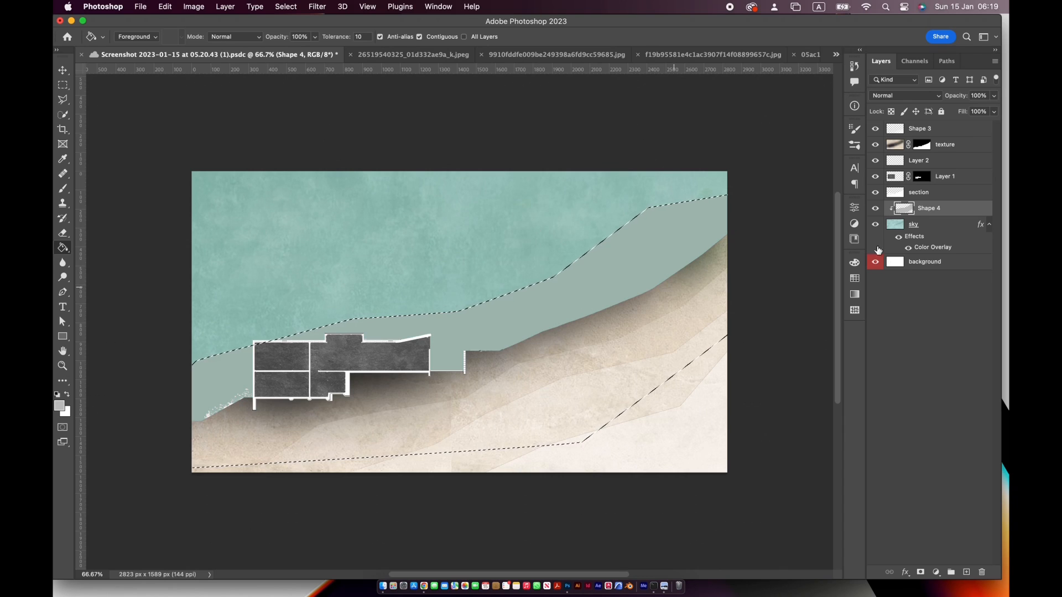
Lower the grey band layer's opacity to 29% and clear the selection
{"action": "left_click", "coordinate": [994, 111]}
{"action": "left_click_drag", "start_coordinate": [980, 111], "coordinate": [956, 111]}
{"action": "key", "text": "ctrl+d"}
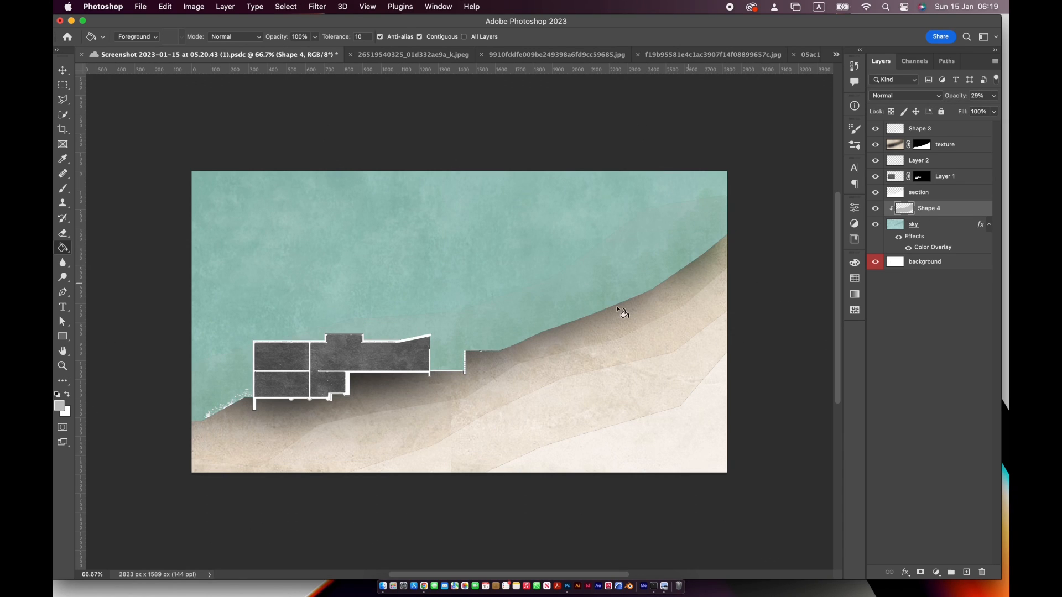
On a new layer clipped to the sky, draw a second closed Pen shape, about 3310 × 1523 px, reaching higher than the first band
{"action": "left_click", "coordinate": [966, 571]}
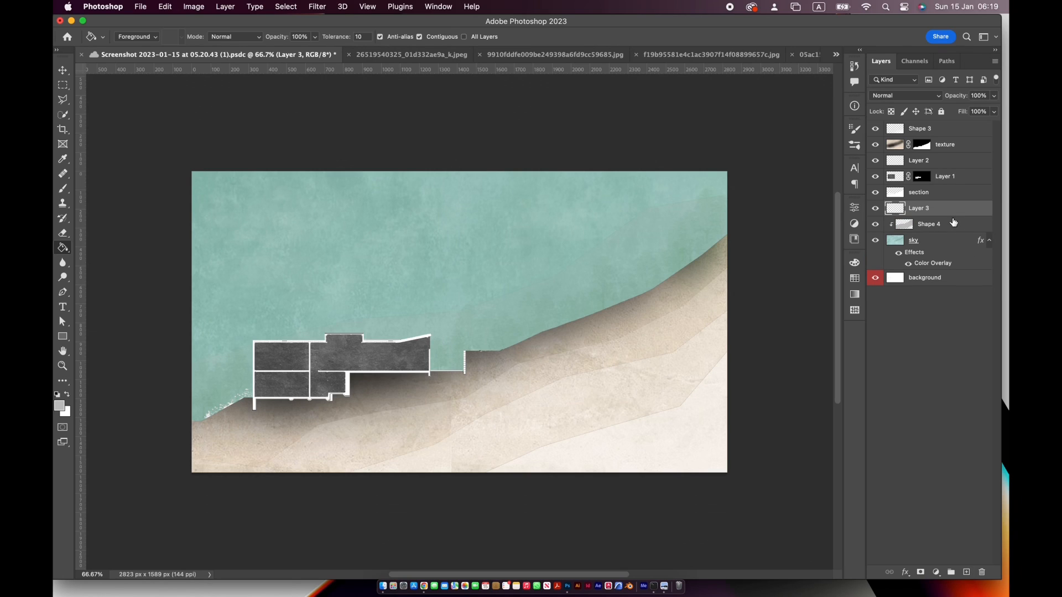
{"action": "left_click", "coordinate": [900, 223], "text": "alt"}
{"action": "left_click", "coordinate": [63, 293]}
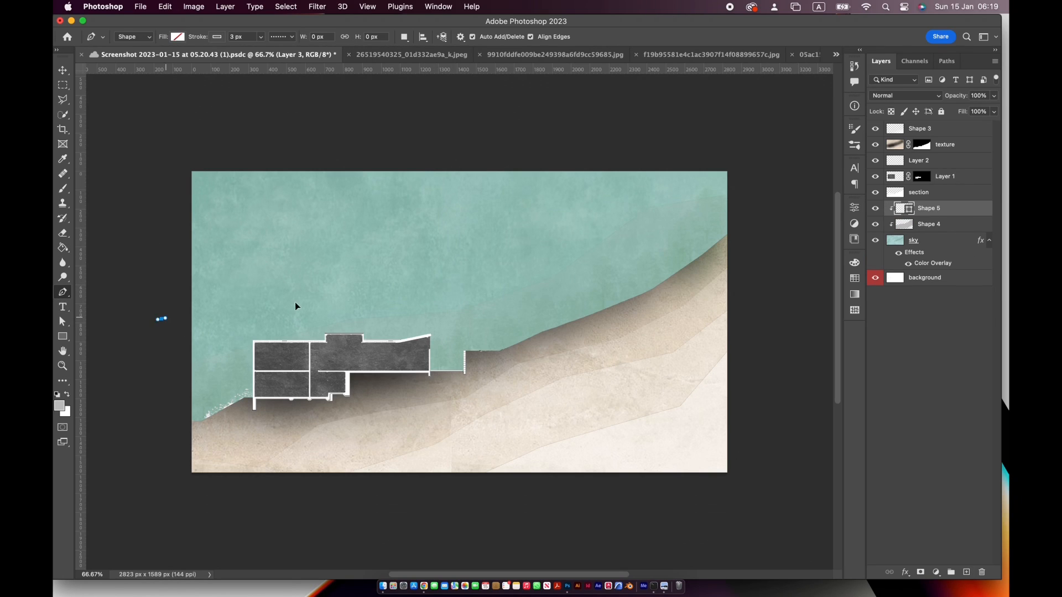
{"action": "left_click_drag", "start_coordinate": [292, 303], "coordinate": [300, 302]}
{"action": "left_click", "coordinate": [436, 270]}
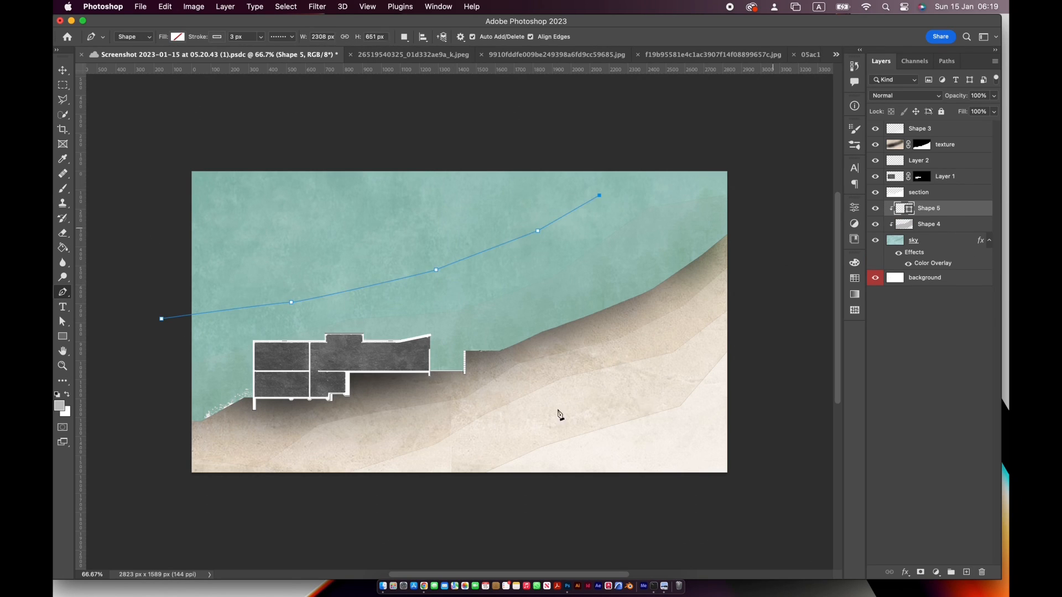
{"action": "left_click", "coordinate": [685, 182]}
{"action": "left_click", "coordinate": [728, 371]}
{"action": "left_click", "coordinate": [533, 416]}
{"action": "left_click", "coordinate": [398, 438]}
{"action": "left_click", "coordinate": [321, 446]}
{"action": "left_click", "coordinate": [242, 428]}
{"action": "left_click", "coordinate": [219, 418]}
{"action": "left_click", "coordinate": [145, 432]}
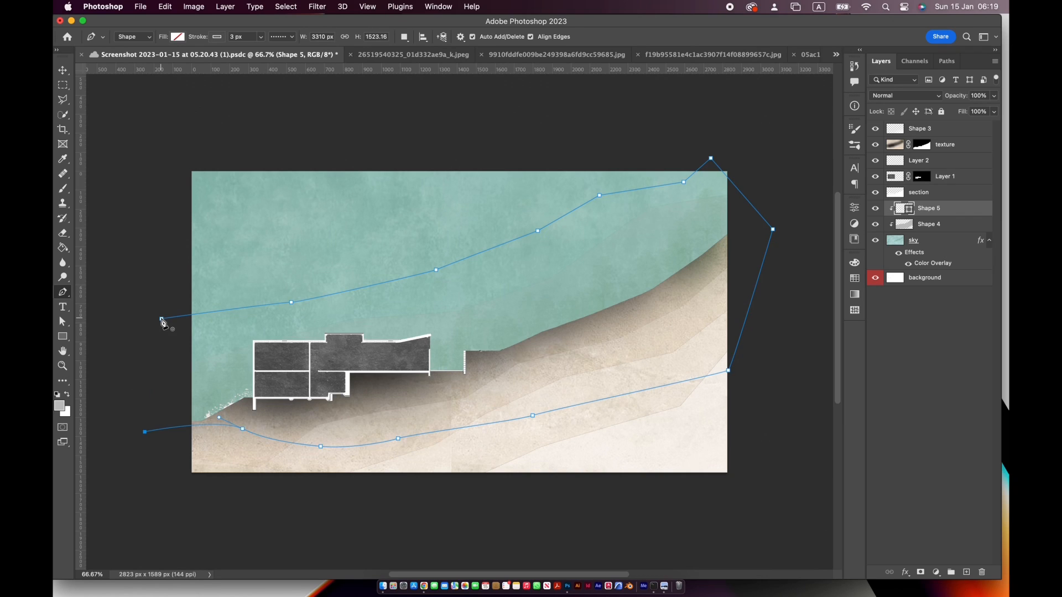
Load the second shape's path as a selection, rasterize its layer and fill it with light grey
{"action": "left_click", "coordinate": [946, 61]}
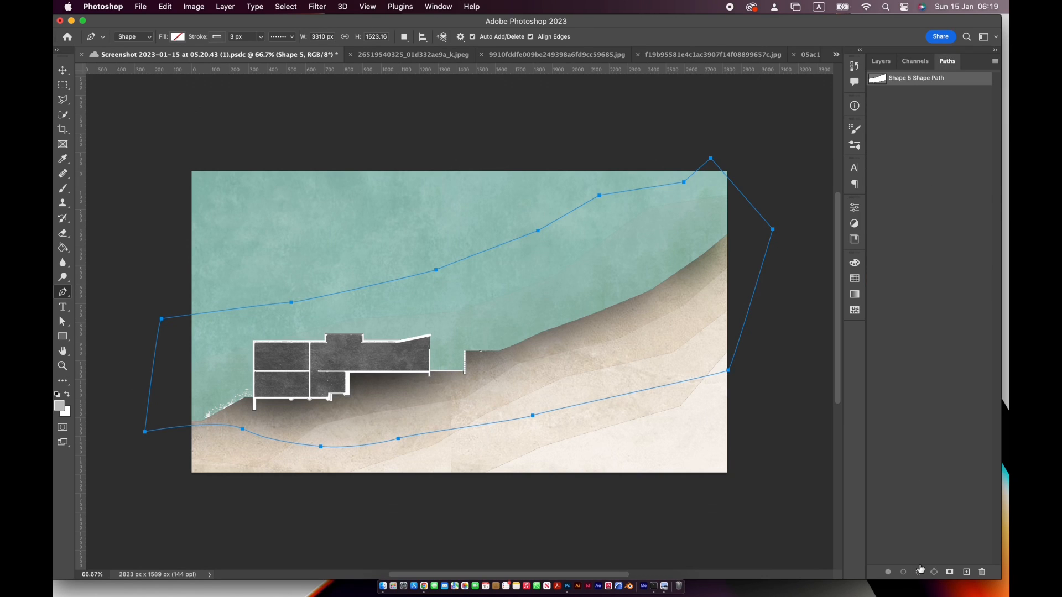
{"action": "left_click", "coordinate": [920, 572]}
{"action": "left_click", "coordinate": [881, 61]}
{"action": "key", "text": "g"}
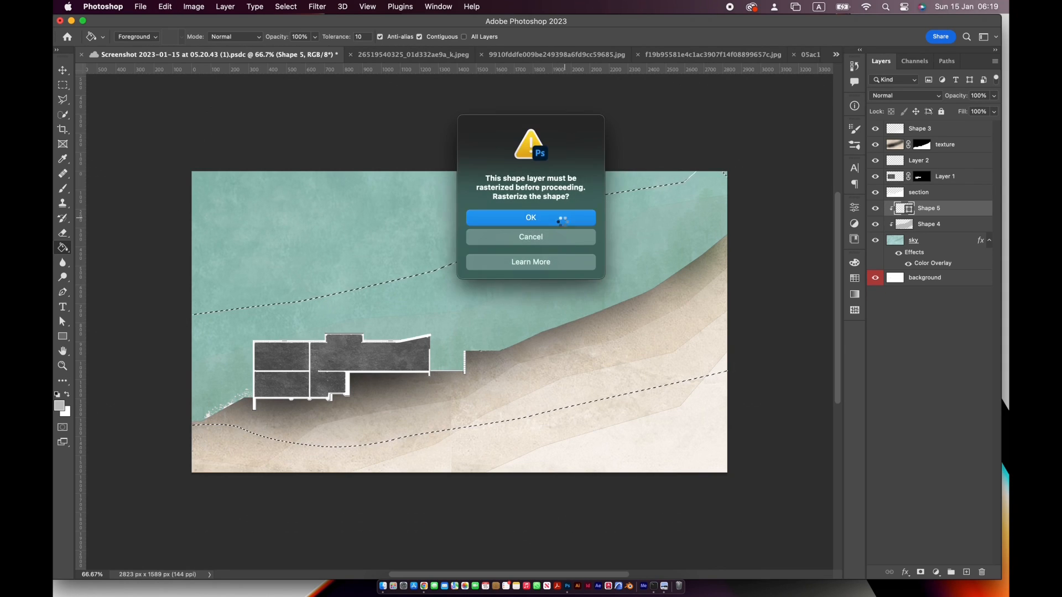
{"action": "left_click", "coordinate": [560, 217]}
{"action": "left_click", "coordinate": [551, 248]}
Lower the second band layer's opacity to 37% and clear the selection
{"action": "left_click", "coordinate": [995, 97]}
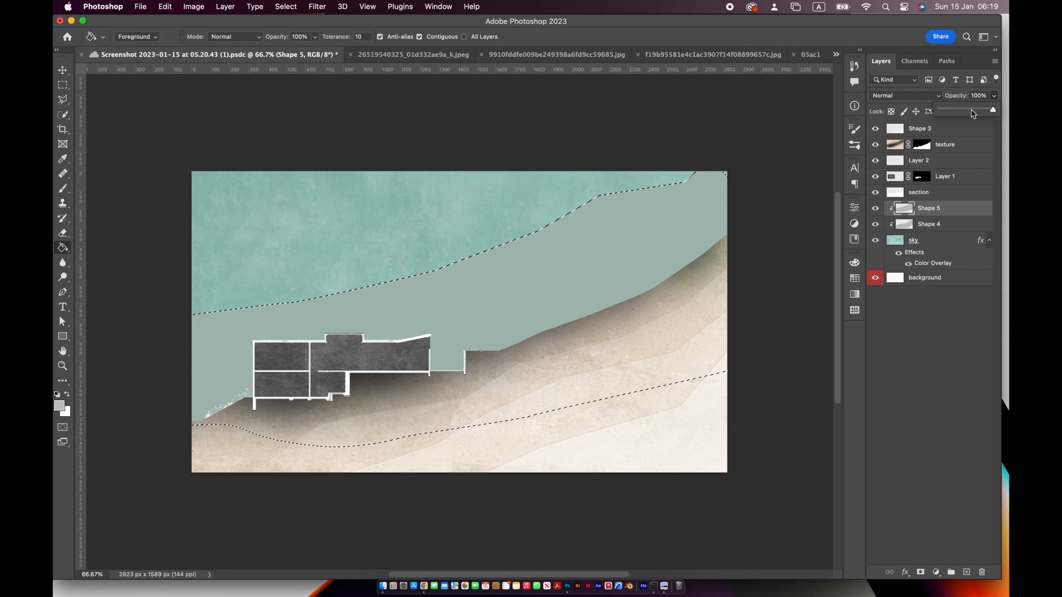
{"action": "left_click", "coordinate": [961, 112]}
{"action": "key", "text": "super+d"}
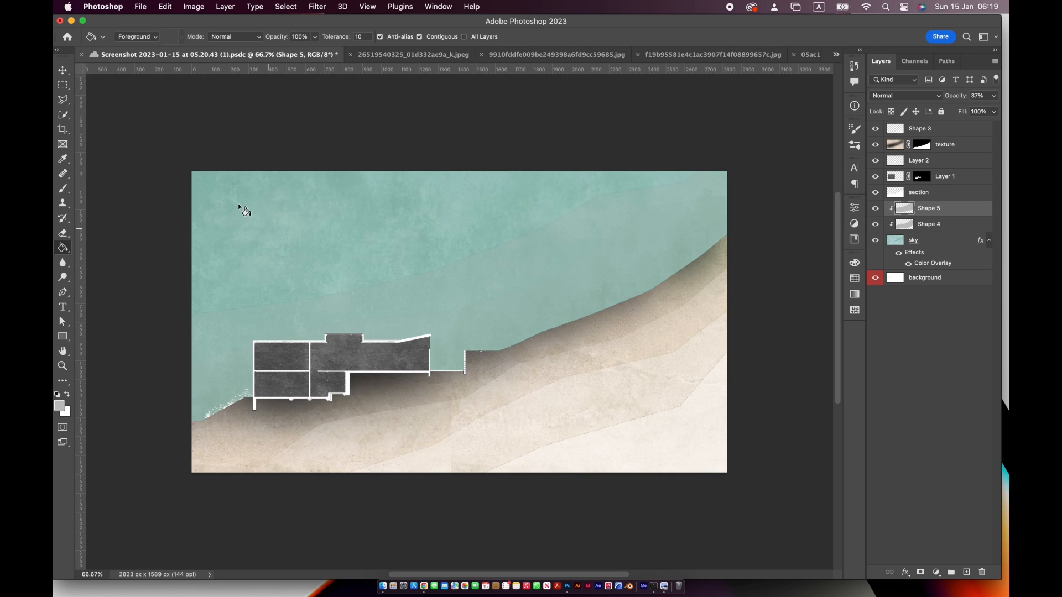
Draw a third closed Pen shape, about 3173 × 1654 px, covering all of the sky except its upper-left corner
{"action": "left_click", "coordinate": [62, 292]}
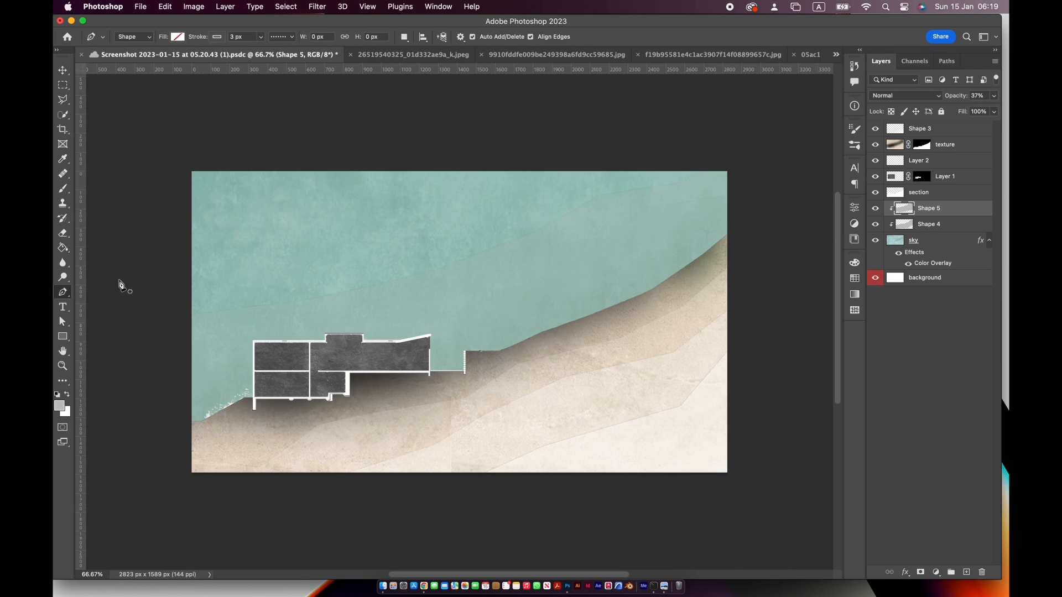
{"action": "left_click", "coordinate": [164, 261]}
{"action": "left_click", "coordinate": [296, 240]}
{"action": "left_click", "coordinate": [352, 179]}
{"action": "left_click", "coordinate": [359, 175]}
{"action": "left_click", "coordinate": [547, 142]}
{"action": "left_click", "coordinate": [739, 169]}
{"action": "left_click_drag", "start_coordinate": [738, 300], "coordinate": [734, 306]}
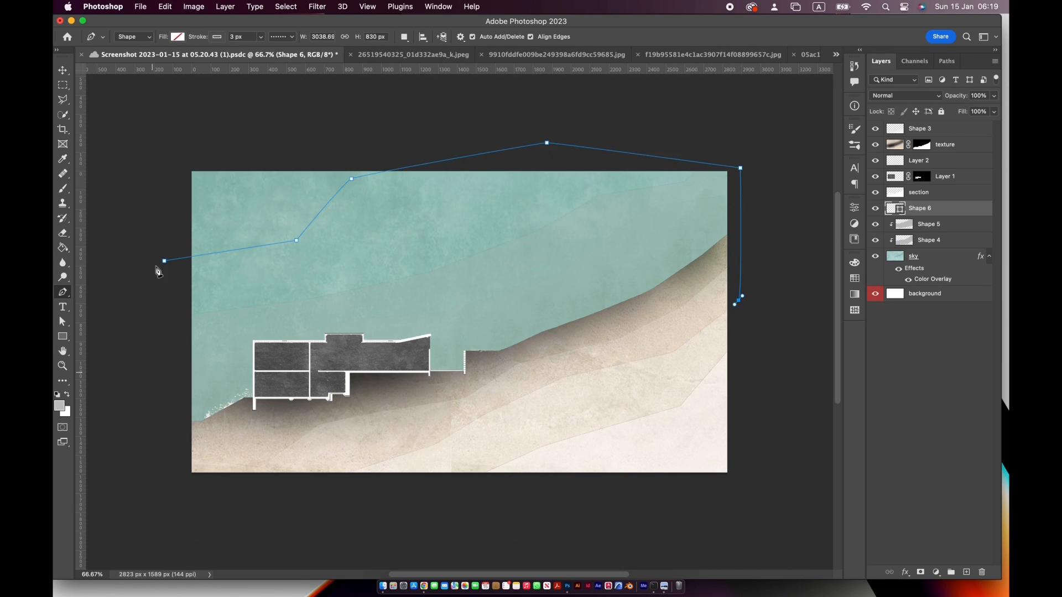
{"action": "left_click", "coordinate": [571, 436]}
{"action": "left_click", "coordinate": [368, 456]}
{"action": "left_click_drag", "start_coordinate": [204, 444], "coordinate": [184, 436]}
{"action": "left_click_drag", "start_coordinate": [142, 298], "coordinate": [145, 293]}
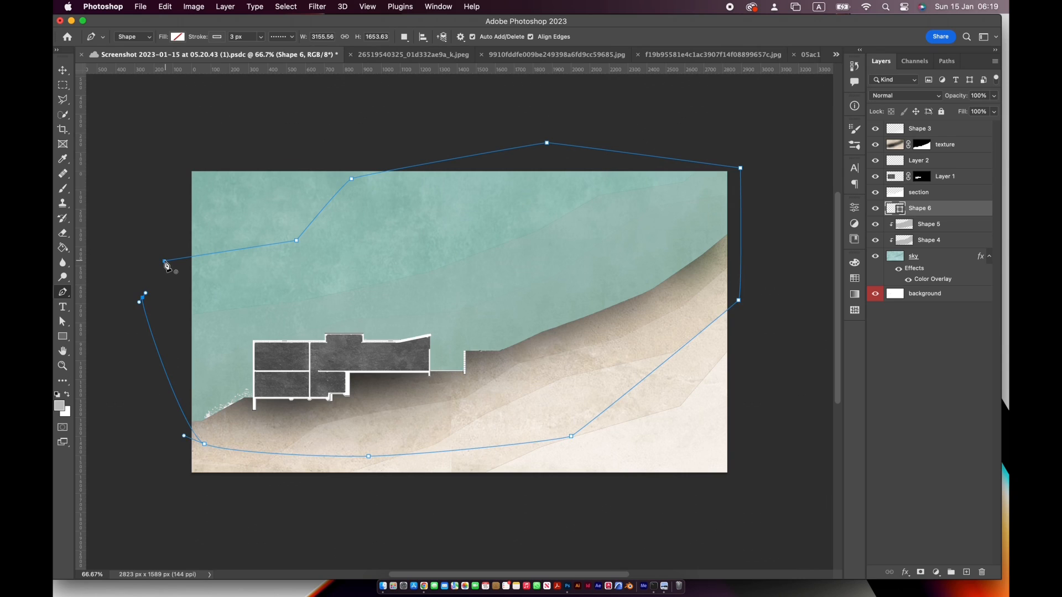
Convert the third shape's path to a selection, rasterize its layer and fill it with light grey
{"action": "left_click", "coordinate": [946, 61]}
{"action": "left_click", "coordinate": [918, 573]}
{"action": "left_click", "coordinate": [881, 62]}
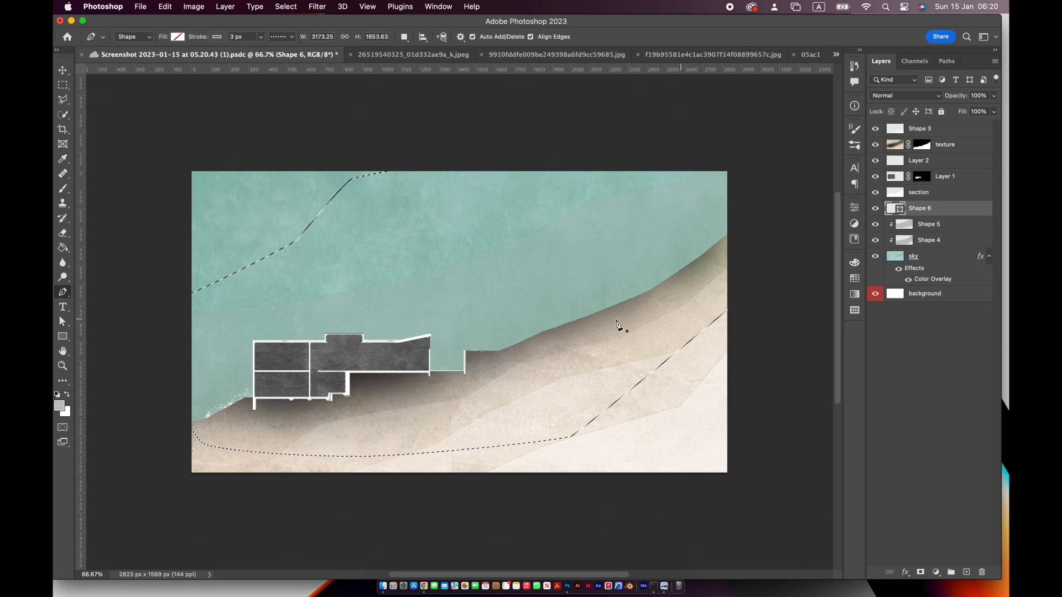
{"action": "key", "text": "g"}
{"action": "left_click", "coordinate": [569, 319]}
{"action": "left_click", "coordinate": [556, 218]}
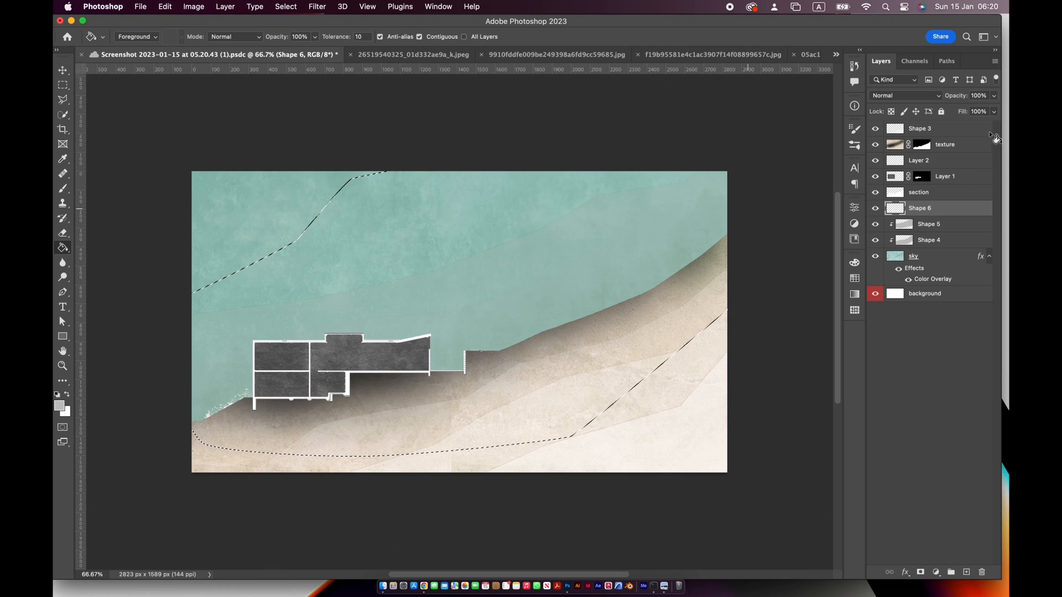
Set the Shape 6 layer's opacity to 18% and reorder the bands as Shape 4, Shape 5, Shape 6, all clipped to the sky
{"action": "left_click", "coordinate": [994, 96]}
{"action": "left_click_drag", "start_coordinate": [996, 109], "coordinate": [957, 111]}
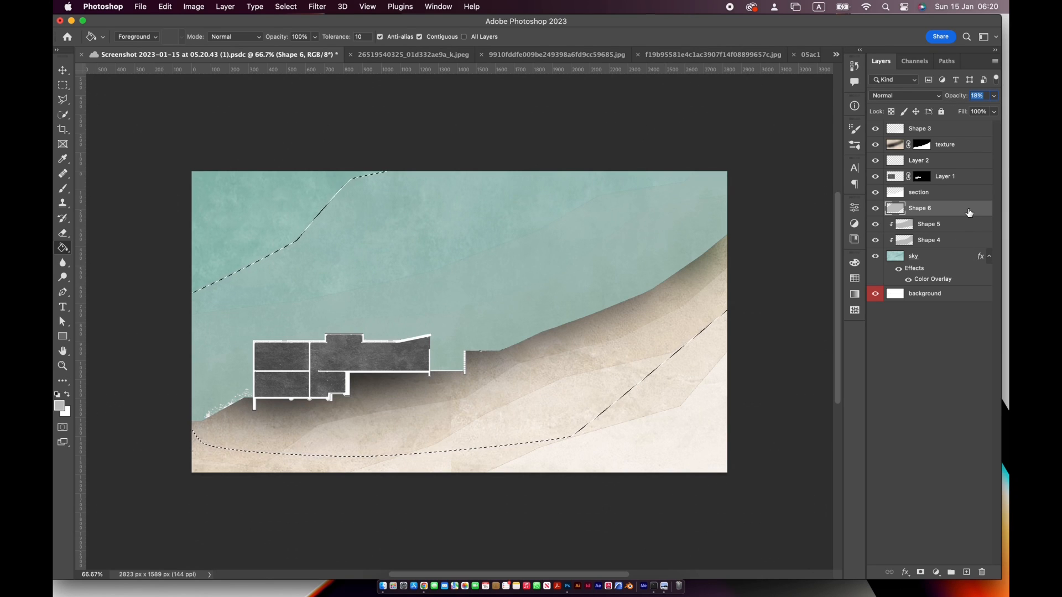
{"action": "left_click_drag", "start_coordinate": [969, 213], "coordinate": [968, 236]}
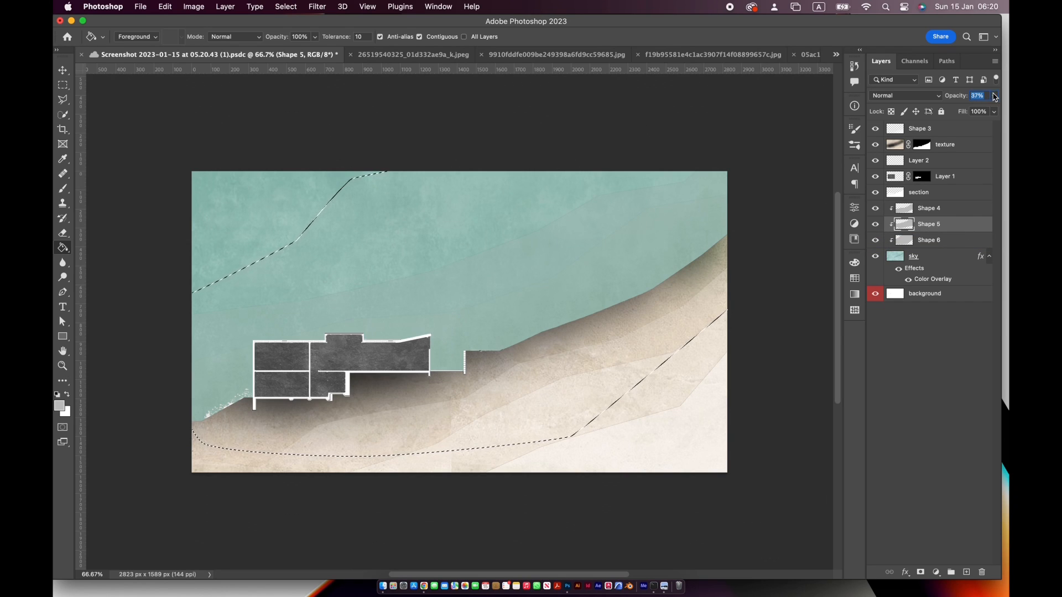
Set the Shape 5 layer's opacity to 26% and clear the selection
{"action": "left_click_drag", "start_coordinate": [994, 96], "coordinate": [959, 119]}
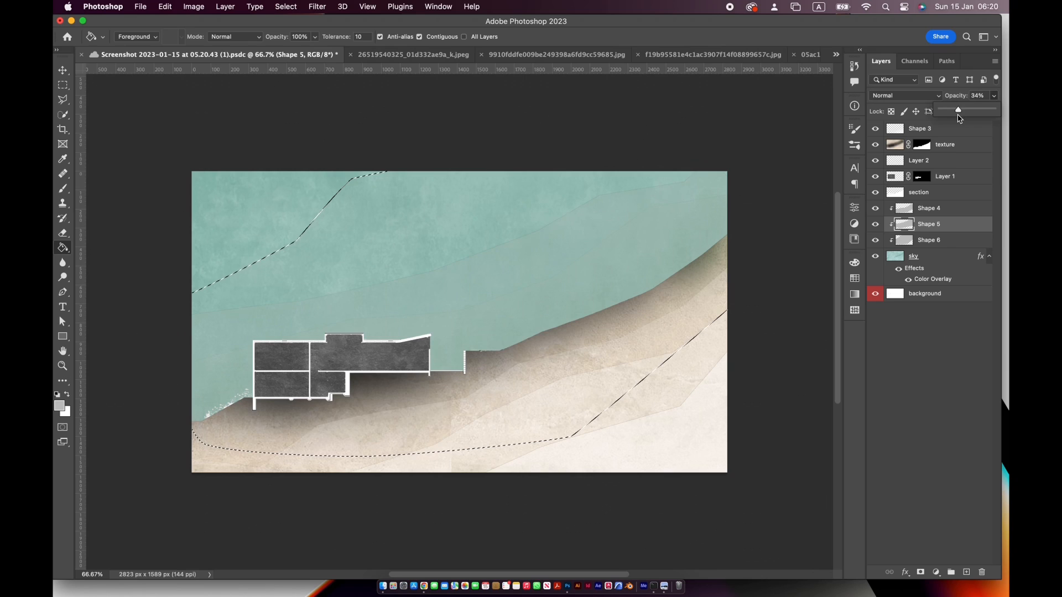
{"action": "left_click", "coordinate": [990, 98]}
{"action": "key", "text": "super+d"}
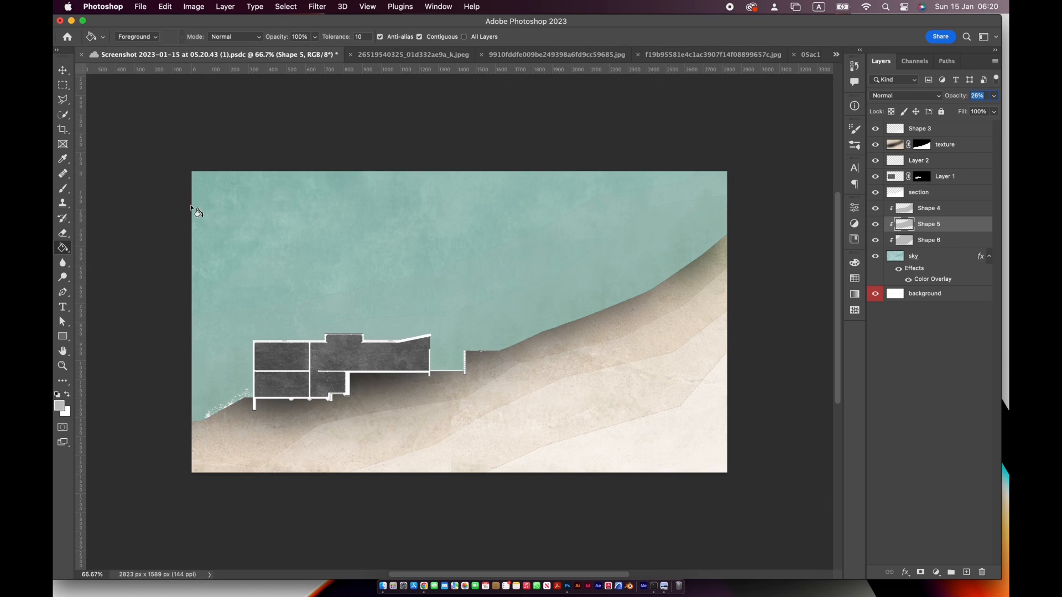
Add a neutral grey Color Overlay to the building texture on Layer 1 and reduce the overlay's opacity so the texture shows through
{"action": "left_click", "coordinate": [896, 180]}
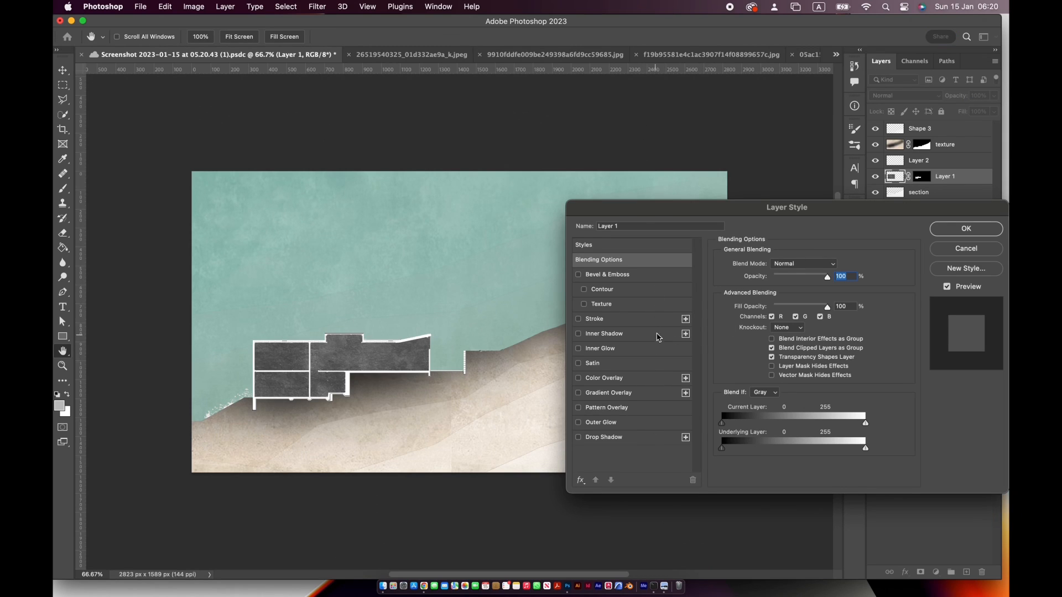
{"action": "left_click", "coordinate": [654, 381]}
{"action": "left_click", "coordinate": [834, 266]}
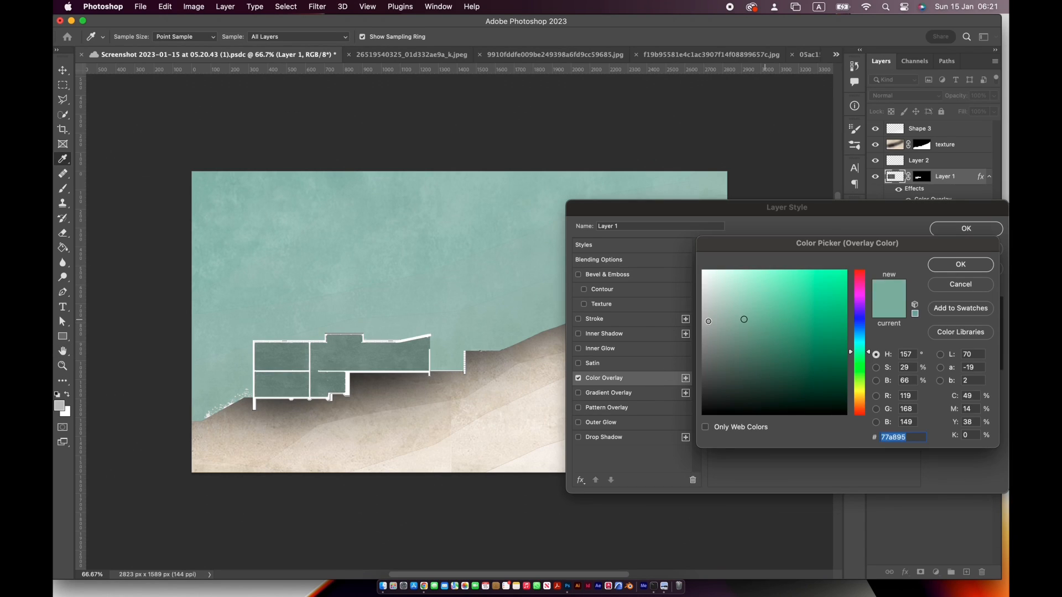
{"action": "left_click", "coordinate": [702, 310]}
{"action": "left_click", "coordinate": [935, 266]}
{"action": "left_click_drag", "start_coordinate": [785, 285], "coordinate": [777, 282]}
{"action": "left_click", "coordinate": [952, 230]}
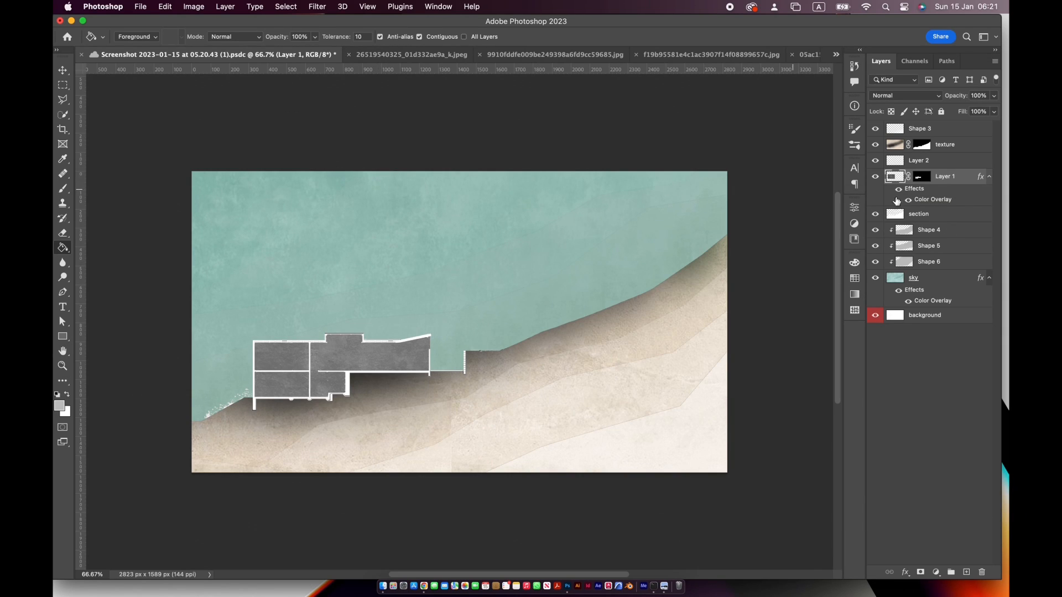
Add a new empty layer directly above Layer 1 and clip it to the building texture
{"action": "left_click", "coordinate": [933, 283]}
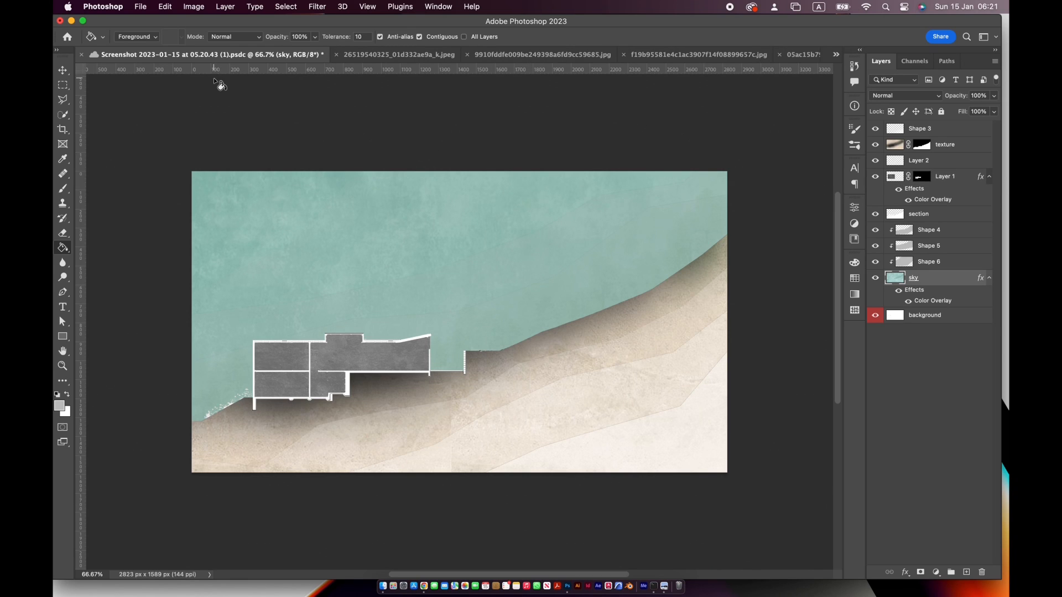
{"action": "scroll", "coordinate": [236, 444], "scroll_direction": "up", "scroll_amount": 5}
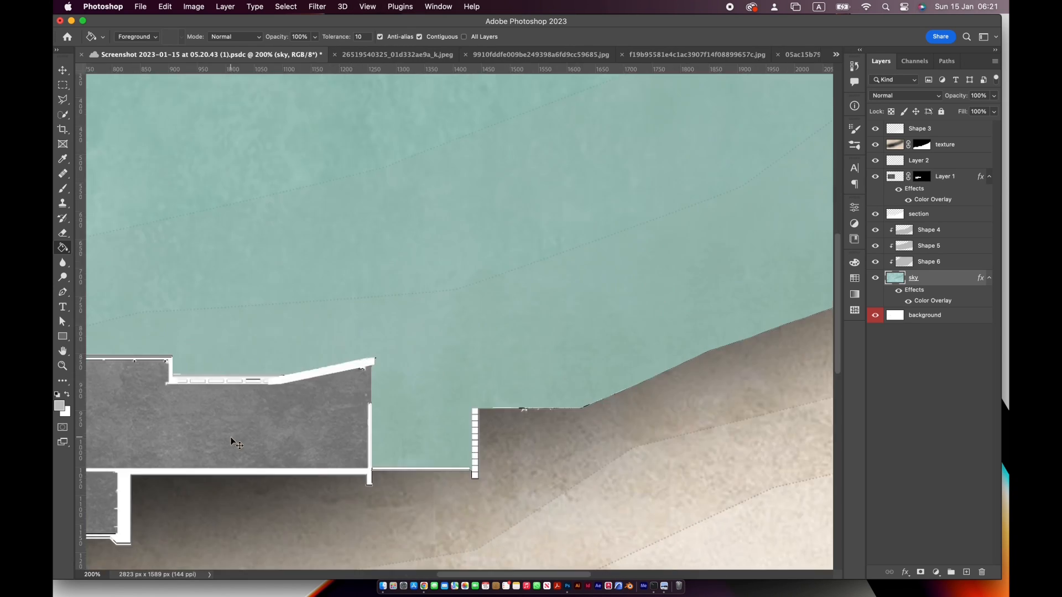
{"action": "left_click", "coordinate": [958, 177]}
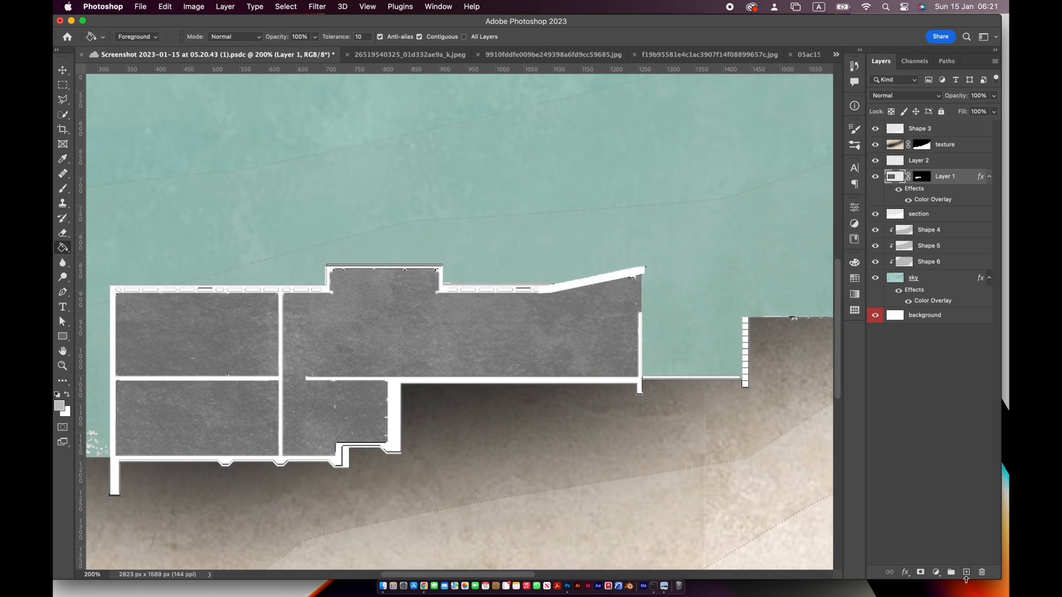
{"action": "left_click", "coordinate": [966, 573]}
{"action": "left_click", "coordinate": [950, 183], "text": "alt"}
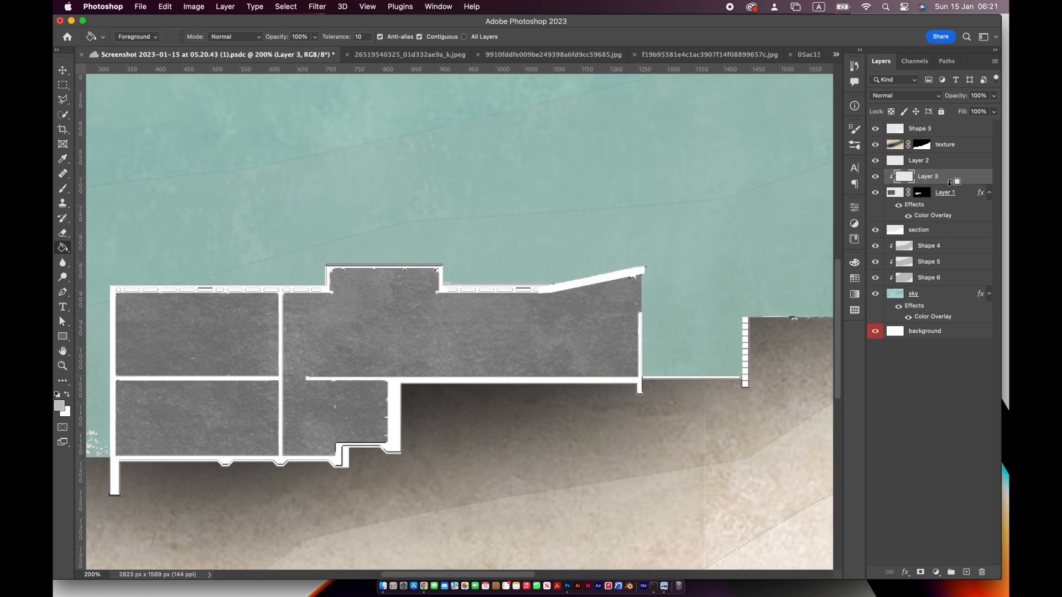
Lasso the large upper room with a diagonal edge near its outer wall, shade it with a soft round 300 px black brush, and deselect
{"action": "left_click", "coordinate": [64, 101]}
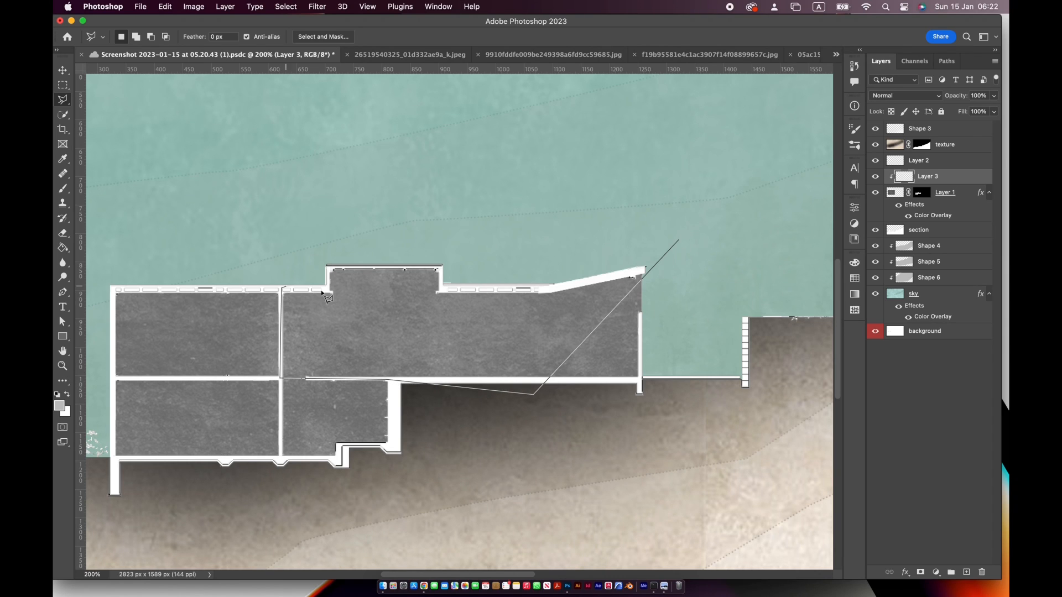
{"action": "left_click", "coordinate": [681, 243]}
{"action": "key", "text": "b"}
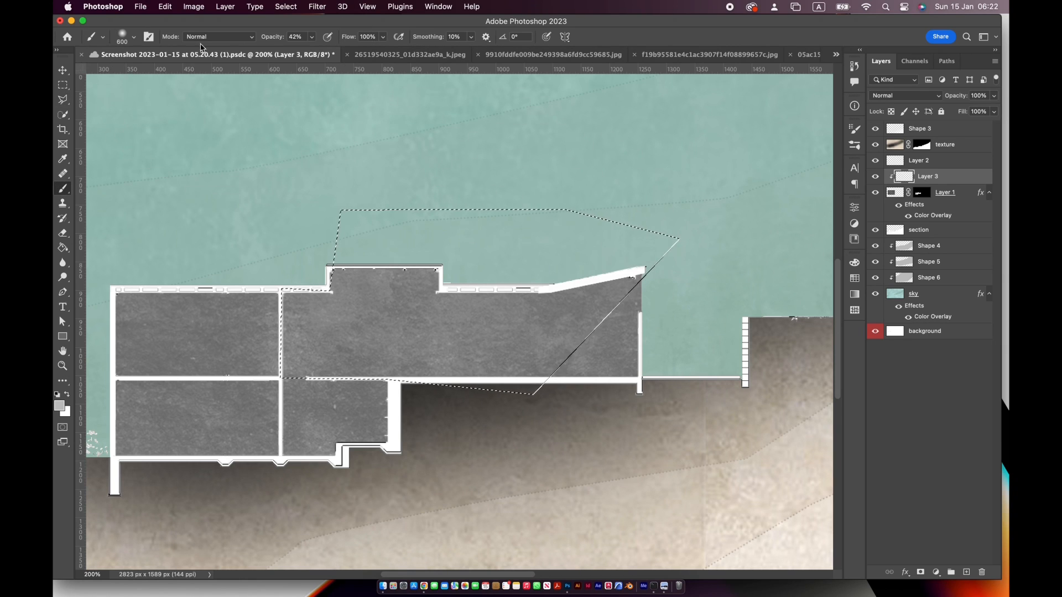
{"action": "left_click", "coordinate": [133, 36]}
{"action": "type", "text": "300"}
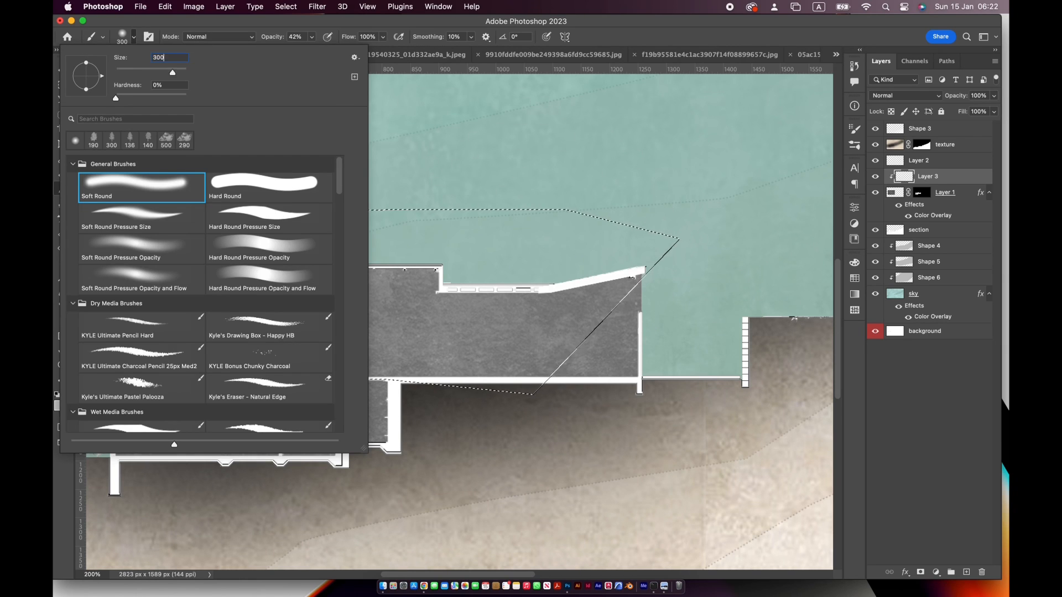
{"action": "key", "text": "Return"}
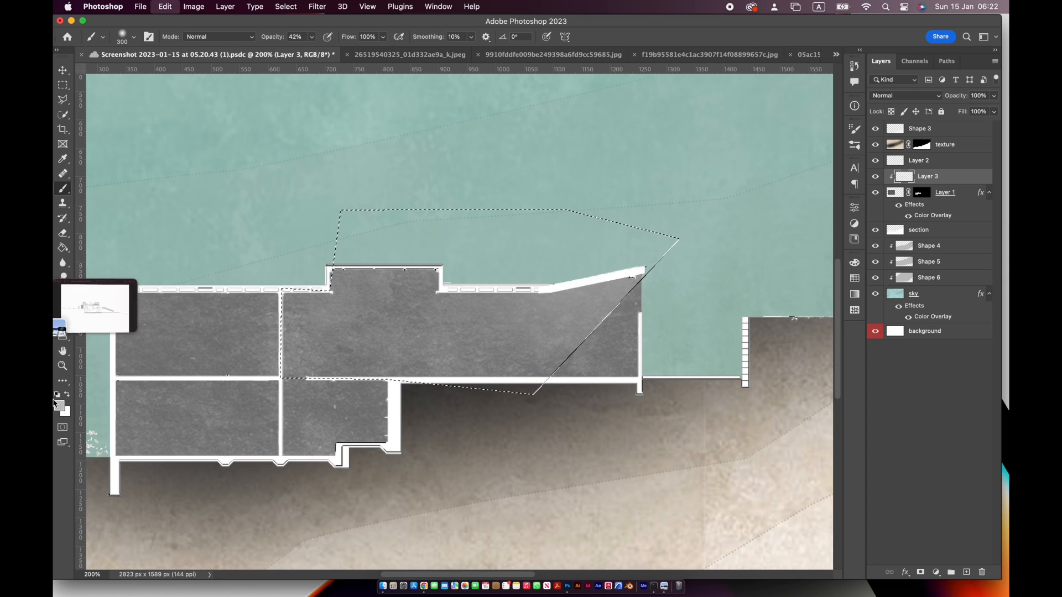
{"action": "left_click", "coordinate": [60, 406]}
{"action": "left_click", "coordinate": [703, 413]}
{"action": "left_click", "coordinate": [960, 265]}
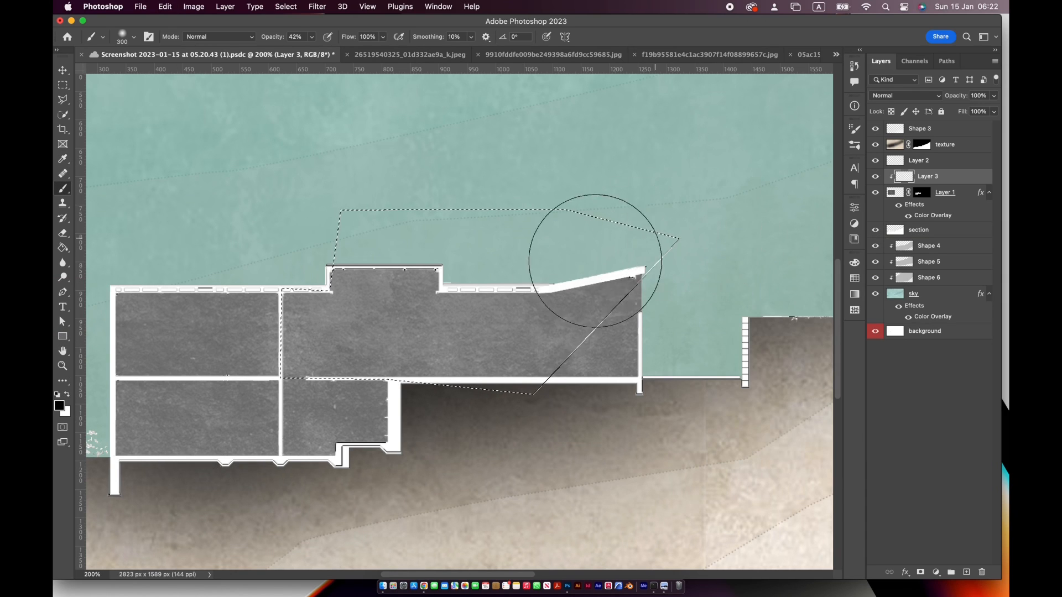
{"action": "mouse_move", "coordinate": [220, 229]}
{"action": "left_mouse_down"}
{"action": "mouse_move", "coordinate": [683, 229]}
{"action": "mouse_move", "coordinate": [254, 230]}
{"action": "mouse_move", "coordinate": [658, 297]}
{"action": "mouse_move", "coordinate": [376, 491]}
{"action": "left_mouse_up"}
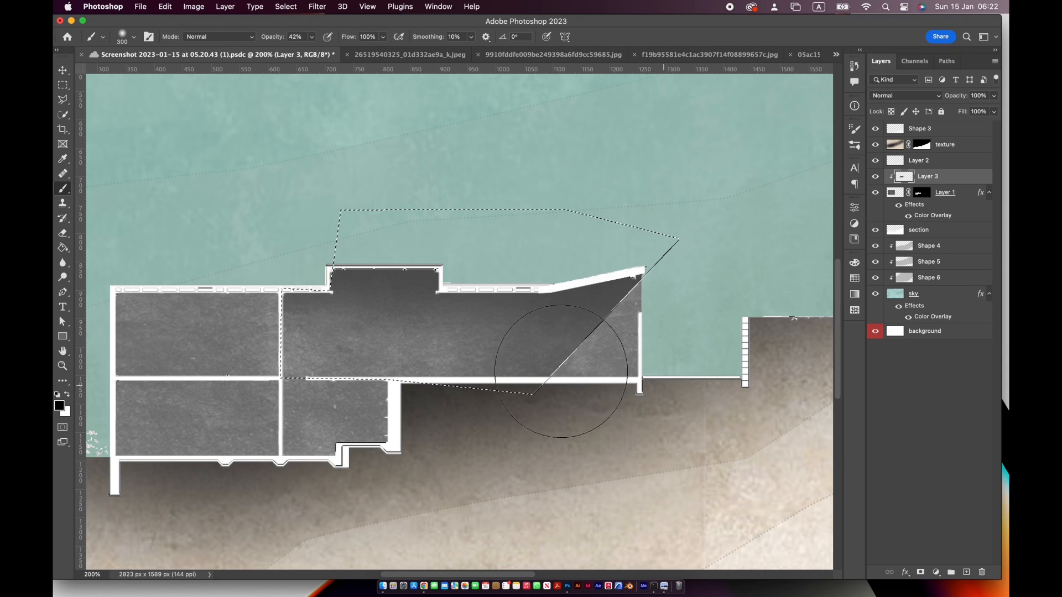
{"action": "key", "text": "super+s"}
{"action": "mouse_move", "coordinate": [247, 328]}
{"action": "left_mouse_down"}
{"action": "mouse_move", "coordinate": [563, 308]}
{"action": "mouse_move", "coordinate": [793, 351]}
{"action": "left_mouse_up"}
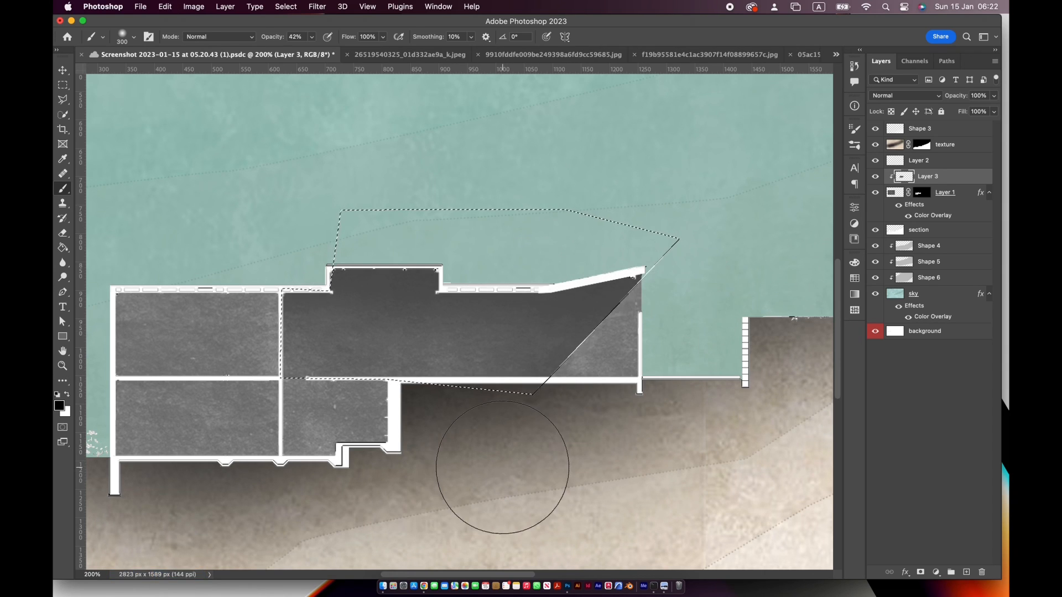
{"action": "key", "text": "super+d"}
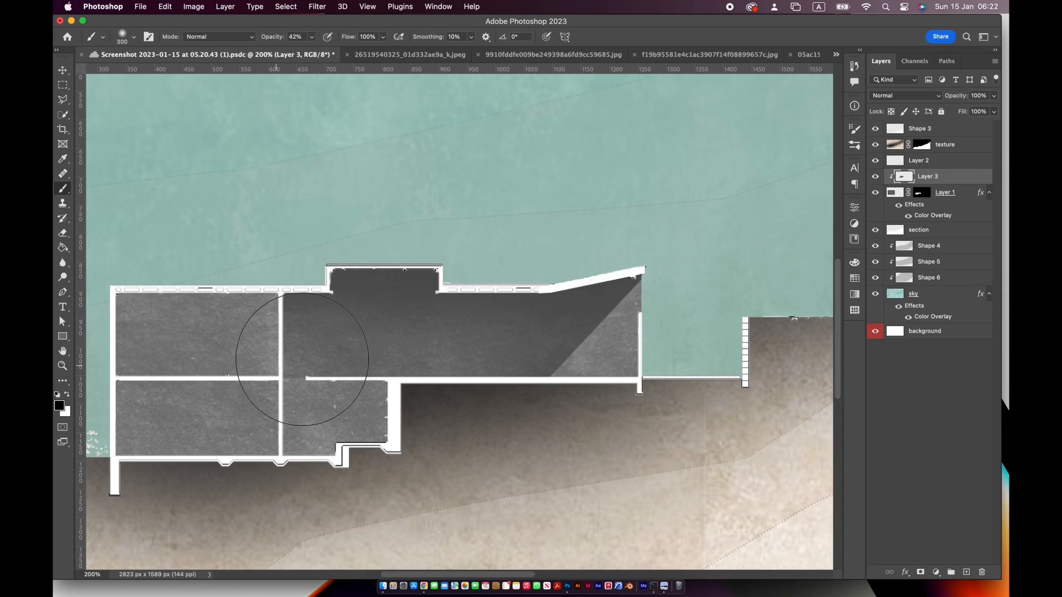
Add a black Drop Shadow to Layer 3 with 23% opacity, 163° angle, 43 px distance and 38% spread
{"action": "double_click", "coordinate": [905, 177]}
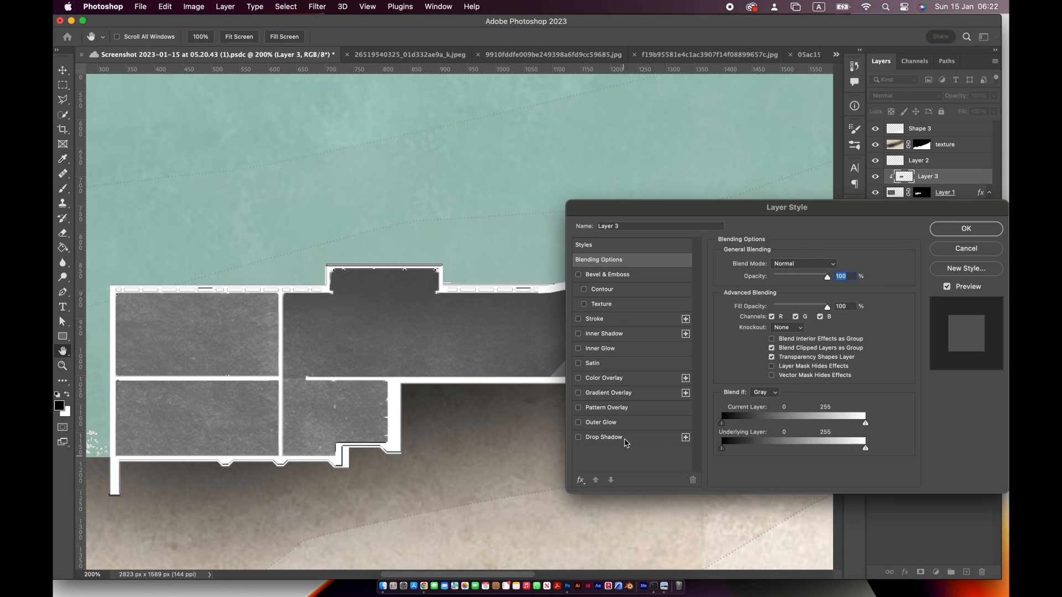
{"action": "left_click", "coordinate": [626, 440]}
{"action": "left_click_drag", "start_coordinate": [738, 209], "coordinate": [832, 342]}
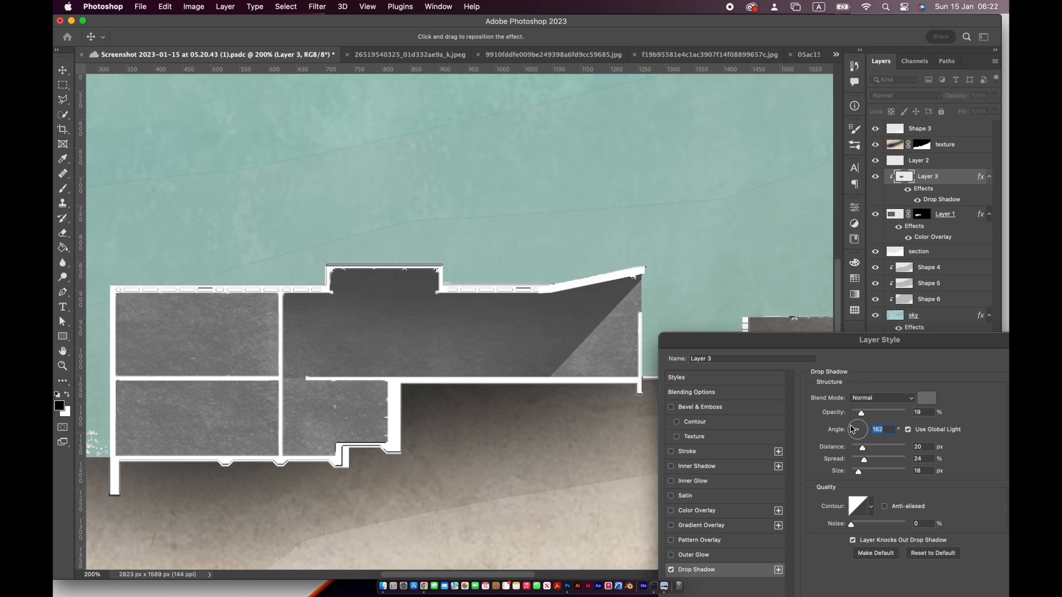
{"action": "left_click", "coordinate": [932, 405]}
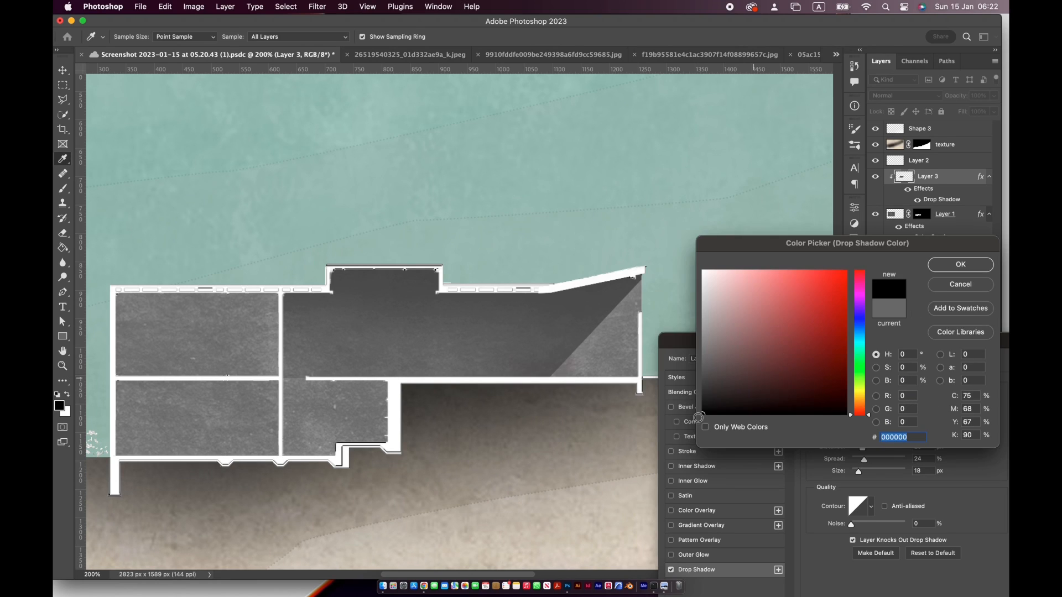
{"action": "left_click", "coordinate": [952, 259]}
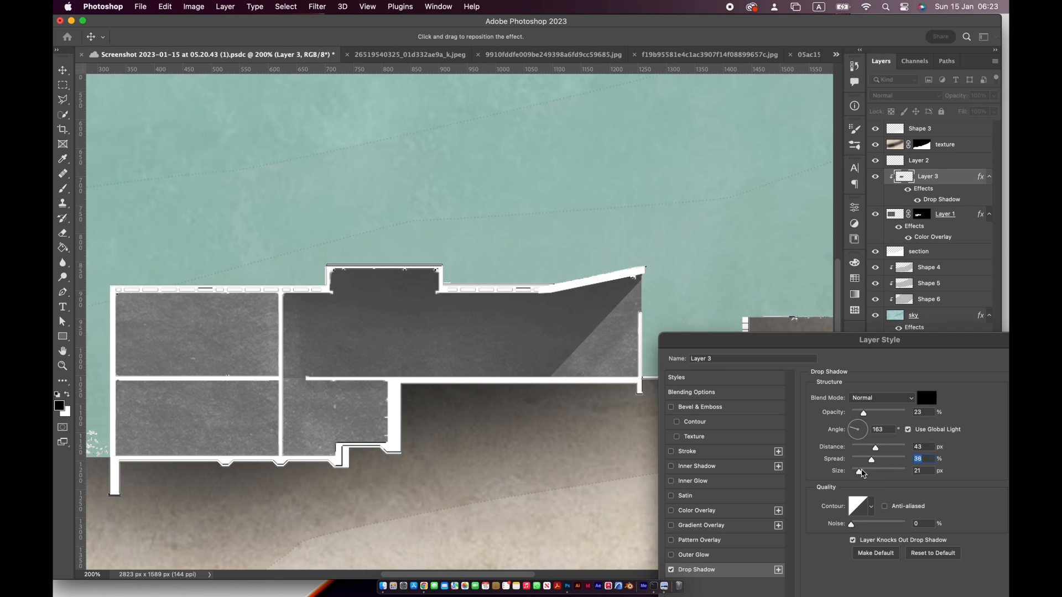
{"action": "left_click_drag", "start_coordinate": [880, 339], "coordinate": [765, 287]}
{"action": "key", "text": "Return"}
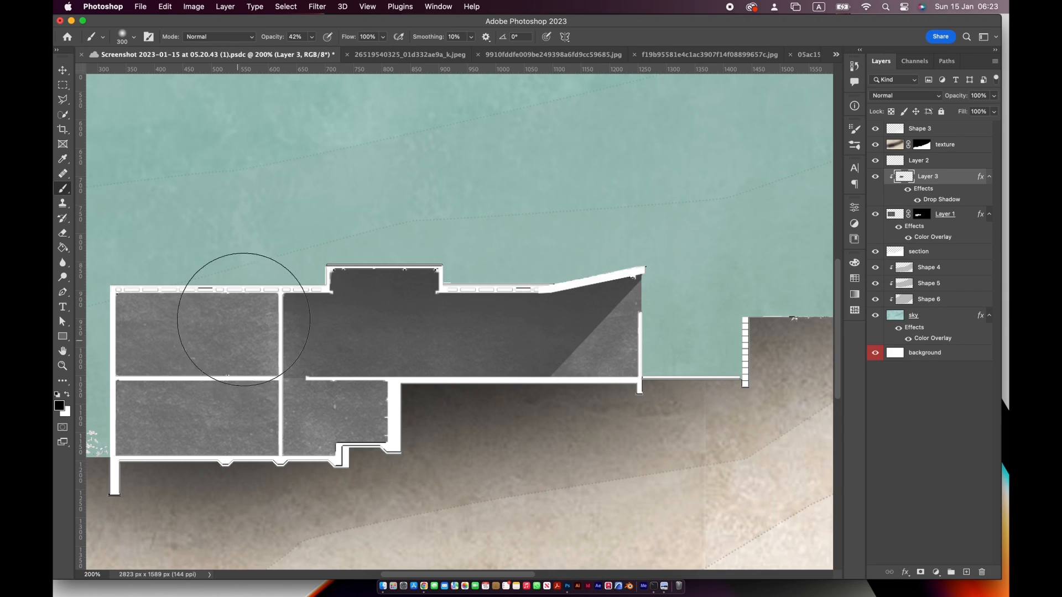
Add another empty layer above Layer 3, clipped to the building texture
{"action": "key", "text": "h"}
{"action": "key", "text": "super+0"}
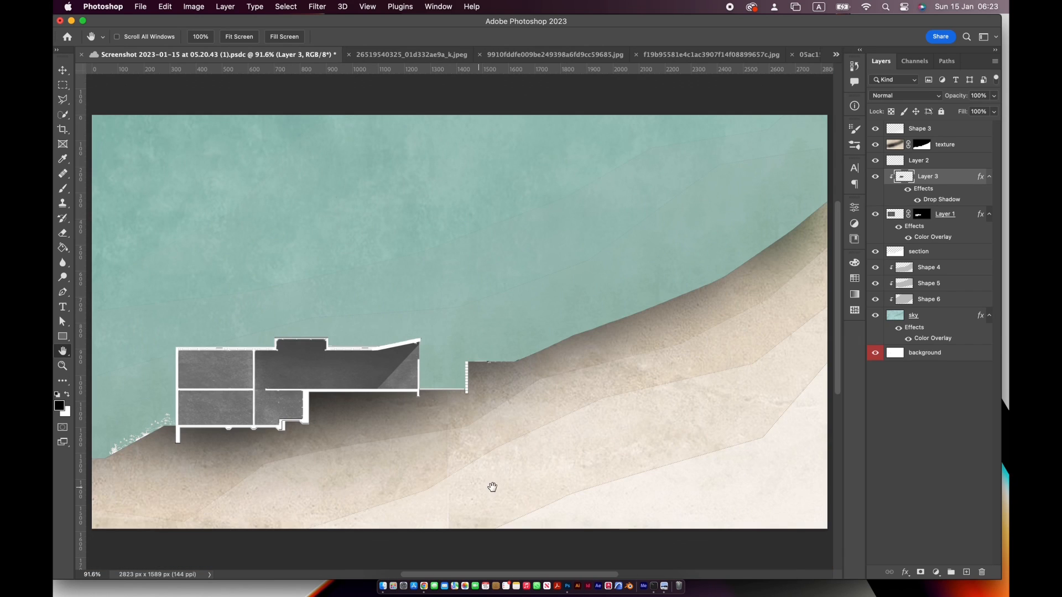
{"action": "key", "text": "super+plus"}
{"action": "key", "text": "super+plus"}
{"action": "key", "text": "super+plus"}
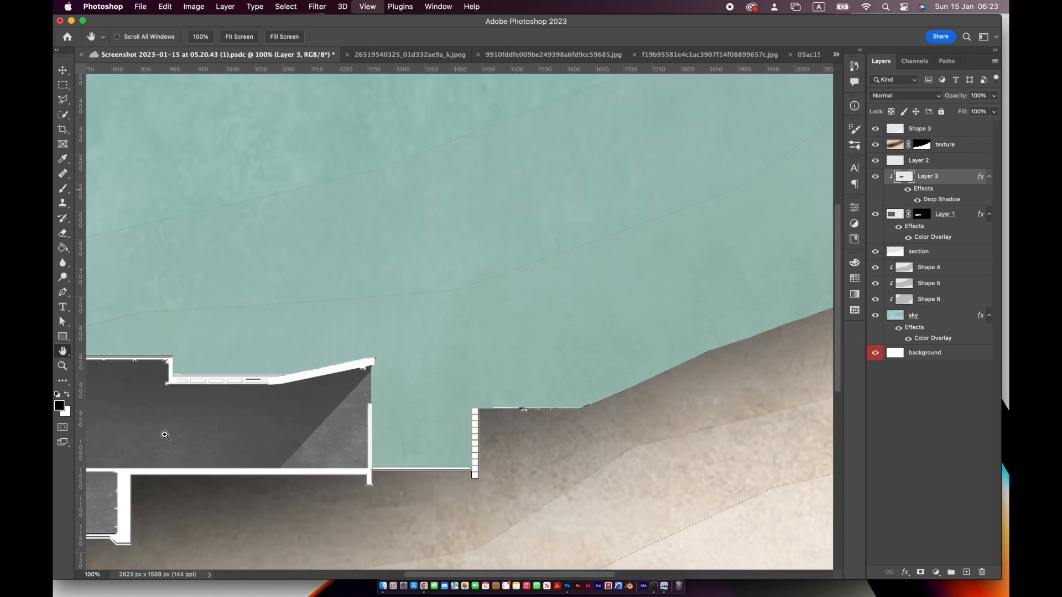
{"action": "left_click_drag", "start_coordinate": [165, 434], "coordinate": [642, 289]}
{"action": "key", "text": "l"}
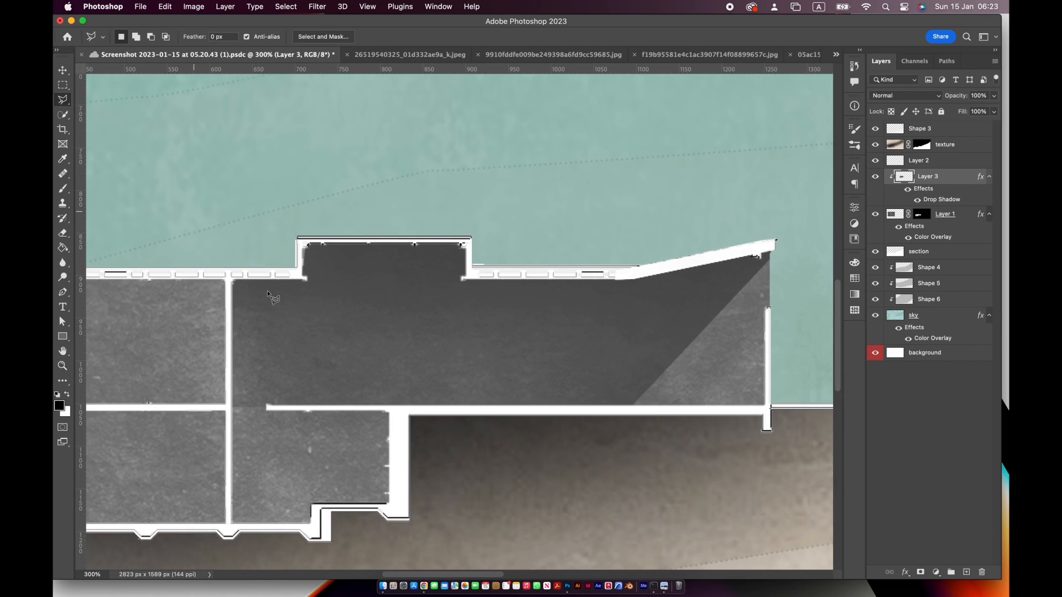
{"action": "left_click", "coordinate": [967, 572]}
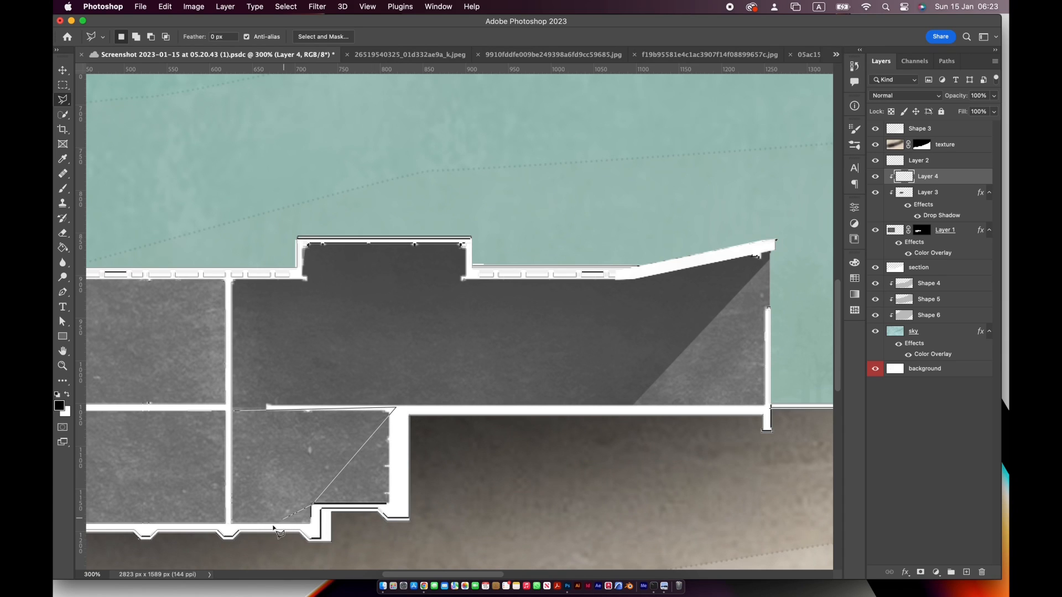
Lasso the small lower room beneath the large one with a diagonal edge, shade it with the soft black brush, and deselect
{"action": "left_click", "coordinate": [239, 413]}
{"action": "key", "text": "b"}
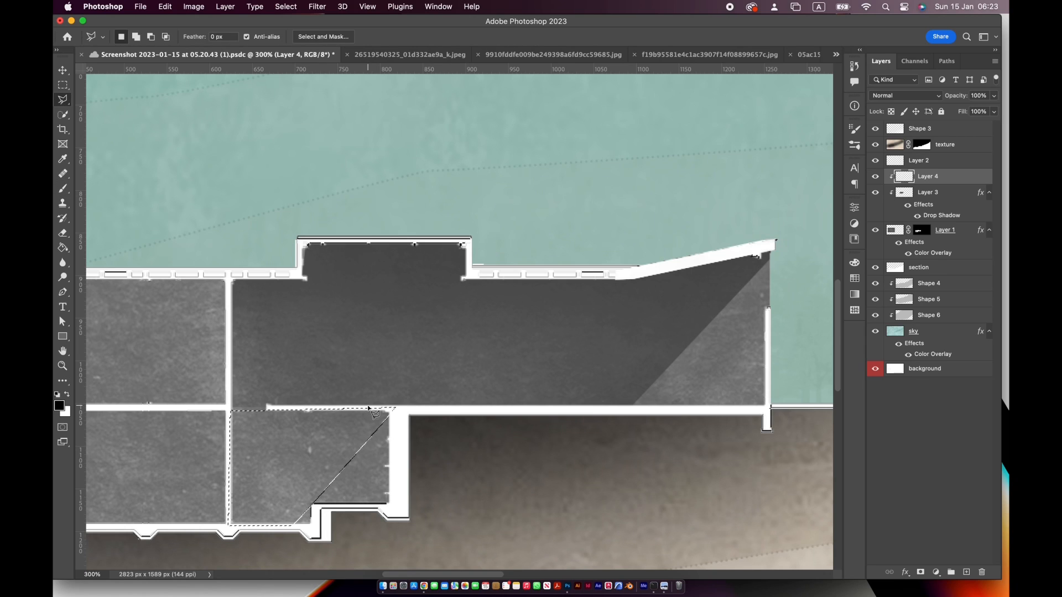
{"action": "left_click_drag", "start_coordinate": [368, 405], "coordinate": [332, 398]}
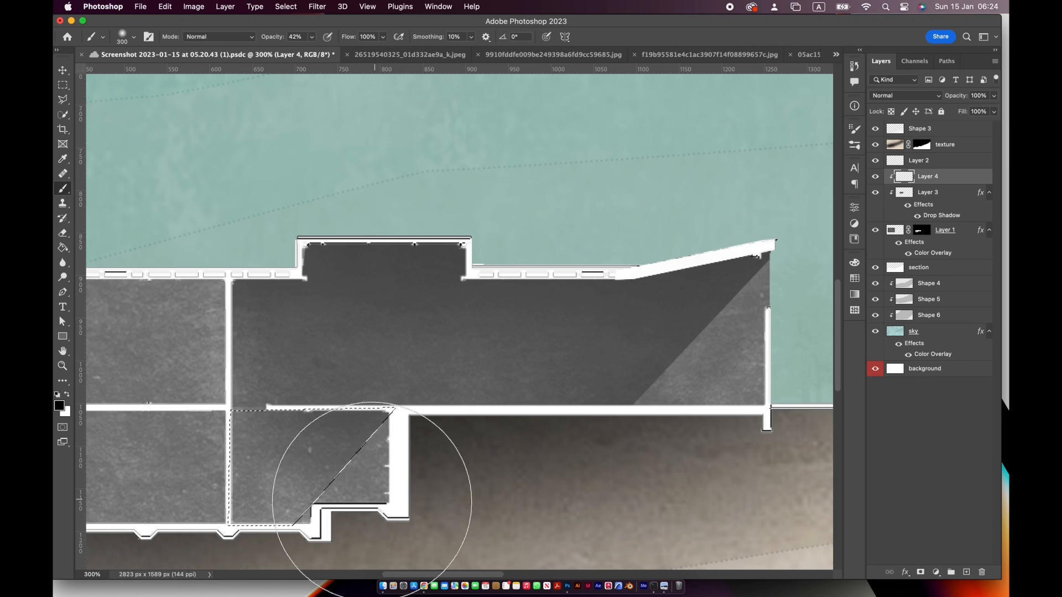
{"action": "left_click_drag", "start_coordinate": [285, 498], "coordinate": [497, 450]}
{"action": "key", "text": "super+d"}
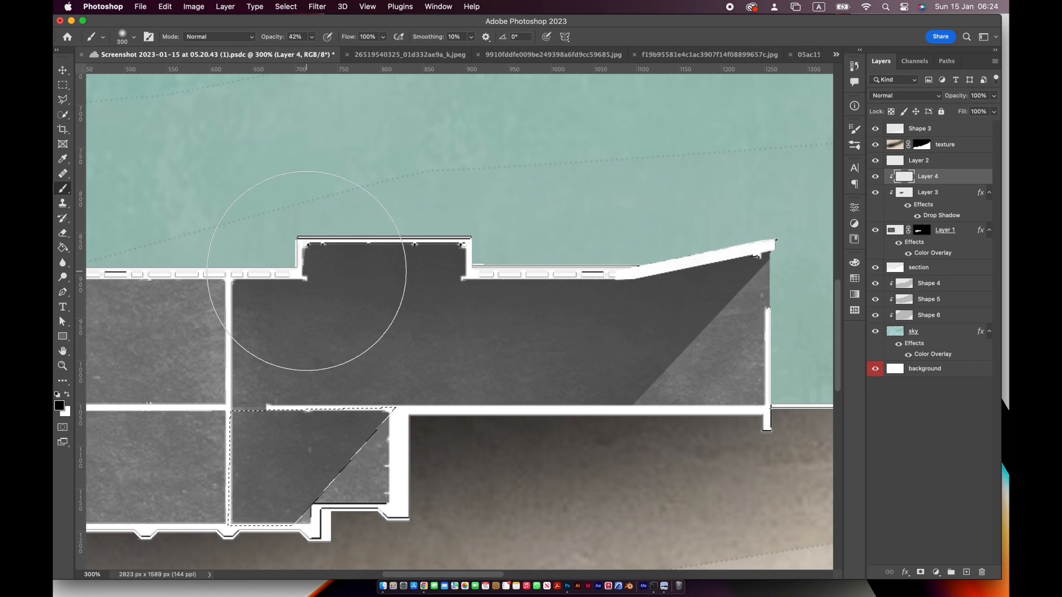
On a new clipped layer, lasso the upper-left room with a diagonal edge and shade it with the soft black brush
{"action": "left_click_drag", "start_coordinate": [401, 272], "coordinate": [526, 275]}
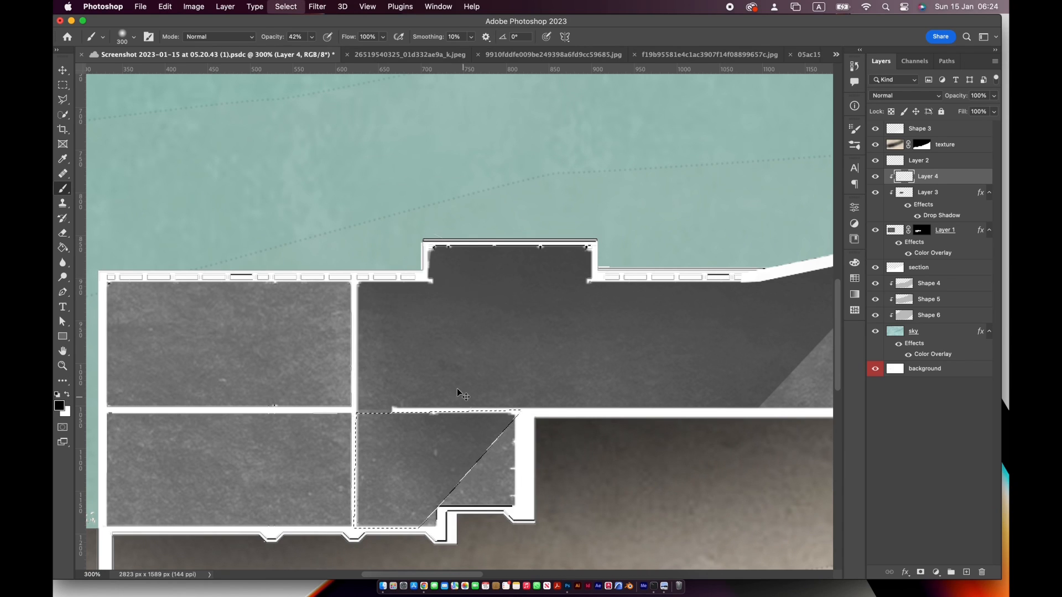
{"action": "left_click", "coordinate": [62, 100]}
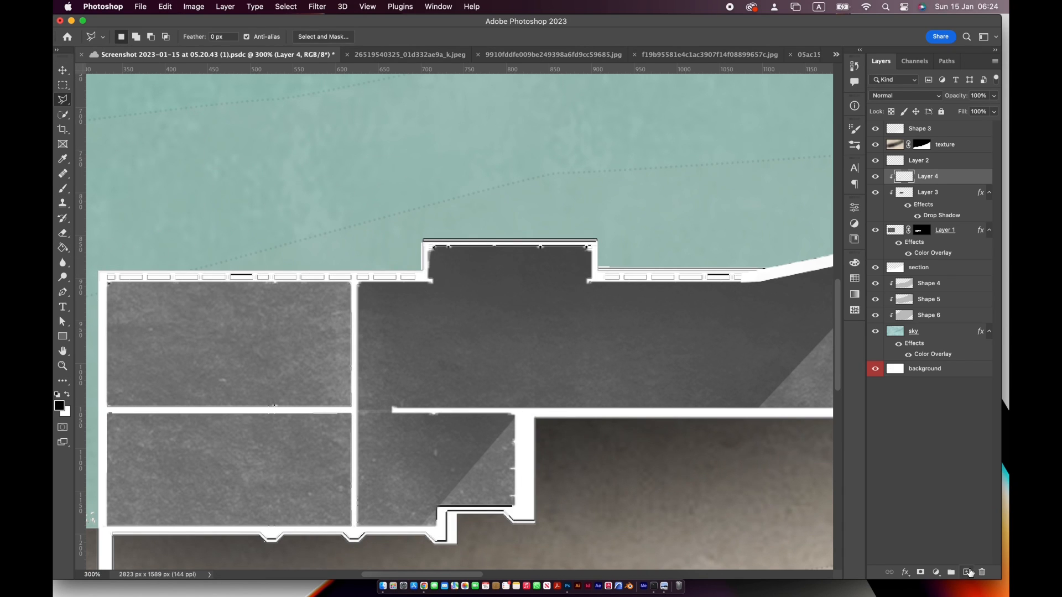
{"action": "left_click", "coordinate": [970, 572]}
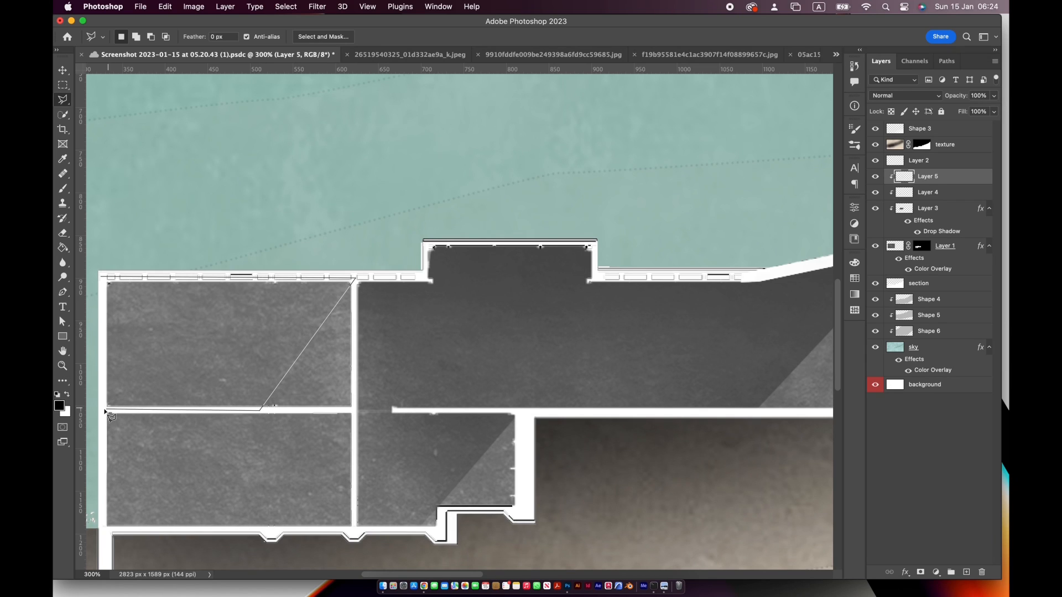
{"action": "left_click", "coordinate": [101, 280]}
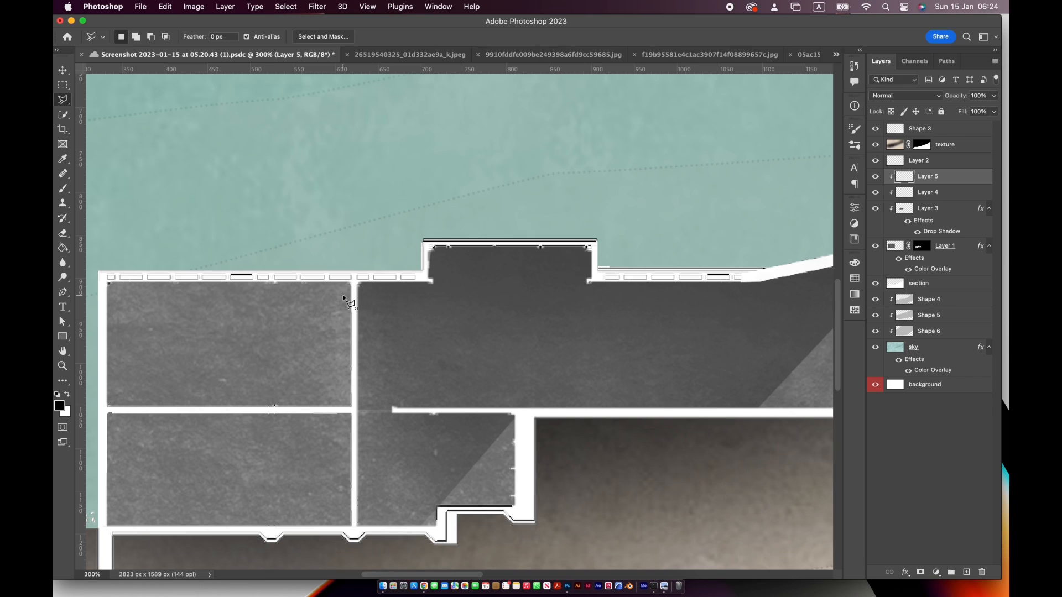
{"action": "key", "text": "Escape"}
{"action": "key", "text": "b"}
{"action": "left_click", "coordinate": [320, 297]}
{"action": "mouse_move", "coordinate": [320, 298]}
{"action": "left_mouse_down"}
{"action": "mouse_move", "coordinate": [159, 275]}
{"action": "mouse_move", "coordinate": [168, 273]}
{"action": "left_mouse_up"}
{"action": "key", "text": "super+d"}
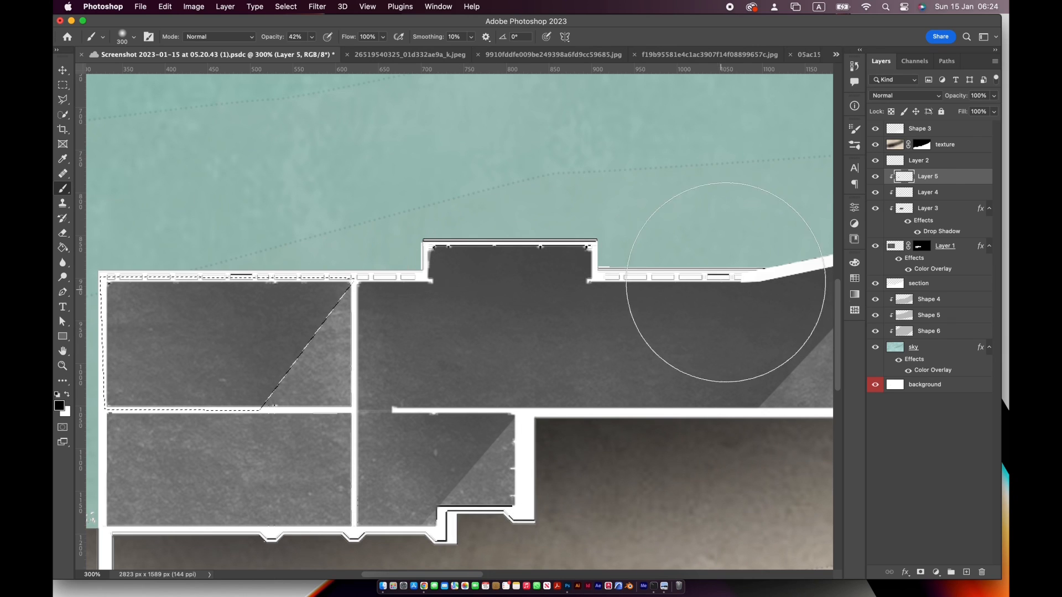
On a new clipped layer, lasso the lower-left room with a diagonal edge and shade it with the soft black brush
{"action": "key", "text": "super+alt+shift+n"}
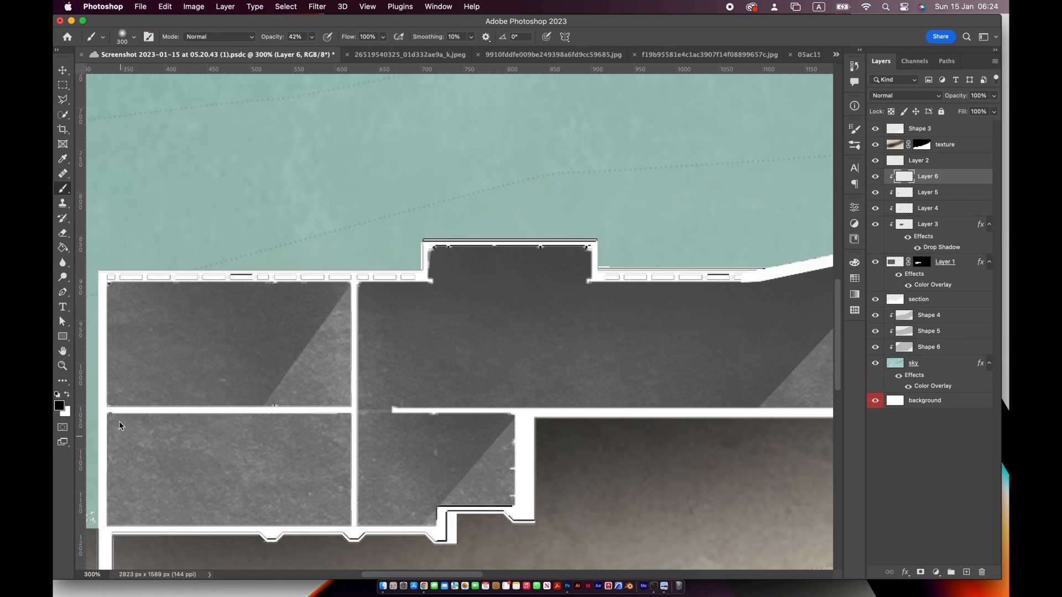
{"action": "key", "text": "l"}
{"action": "left_click", "coordinate": [353, 411]}
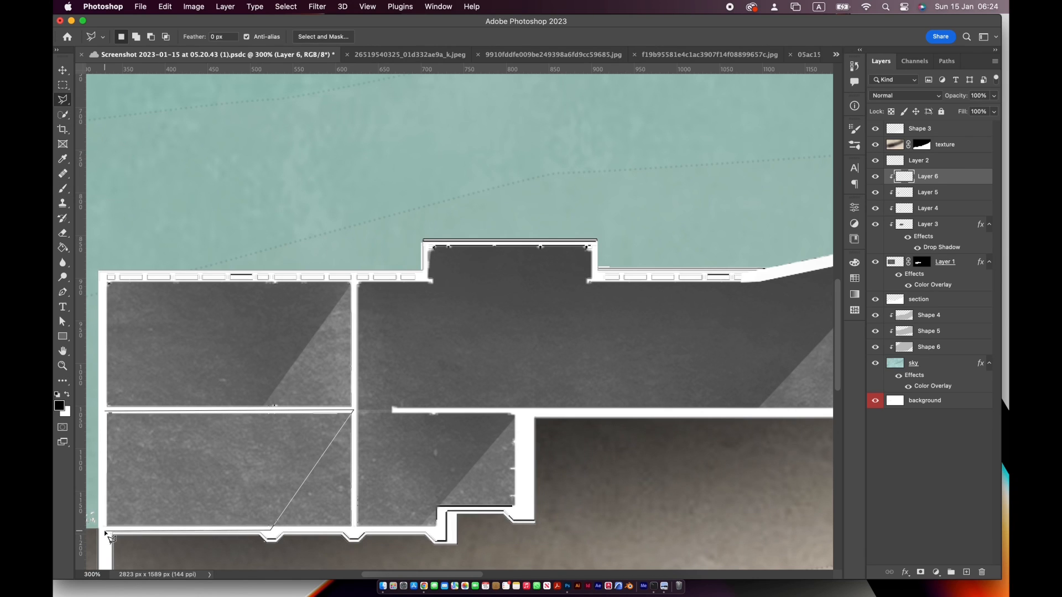
{"action": "left_click", "coordinate": [106, 412]}
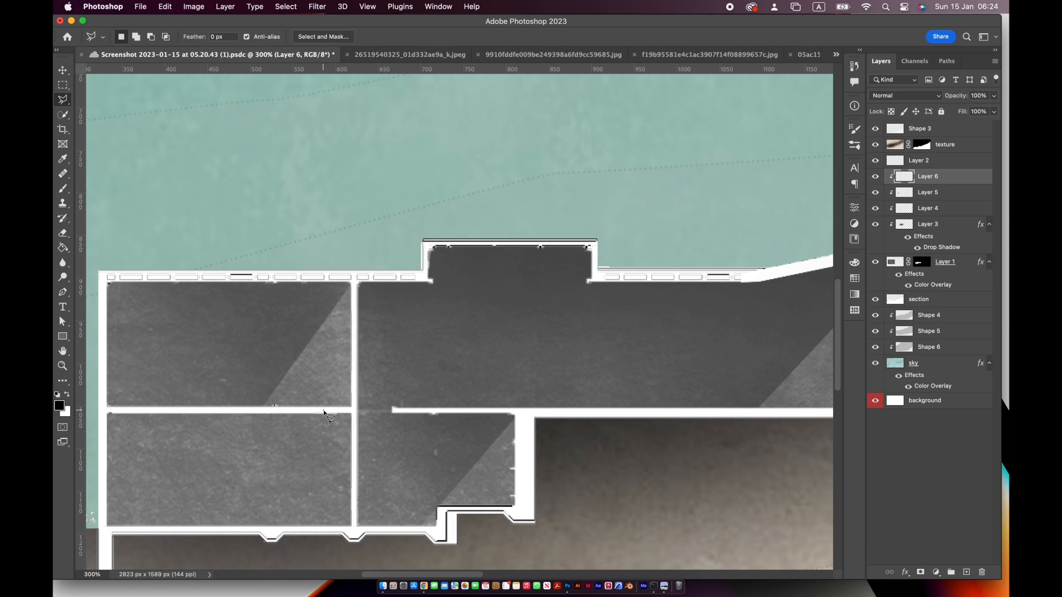
{"action": "key", "text": "b"}
{"action": "mouse_move", "coordinate": [327, 412]}
{"action": "left_mouse_down"}
{"action": "mouse_move", "coordinate": [294, 433]}
{"action": "mouse_move", "coordinate": [298, 471]}
{"action": "left_mouse_up"}
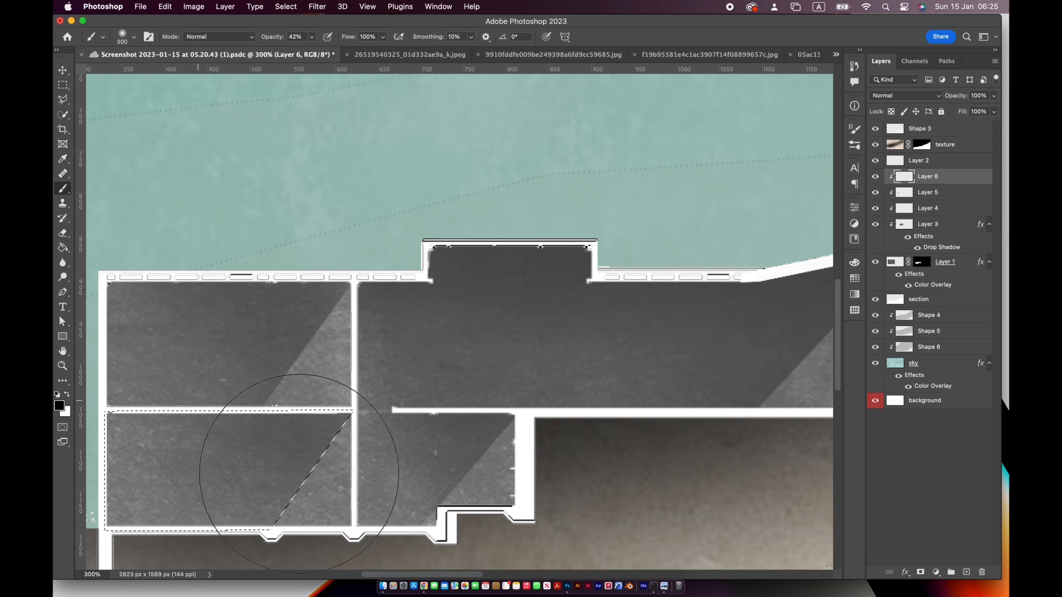
Choose the tree 7 brush and set the foreground color to dark green #143b0b
{"action": "double_click", "coordinate": [62, 351]}
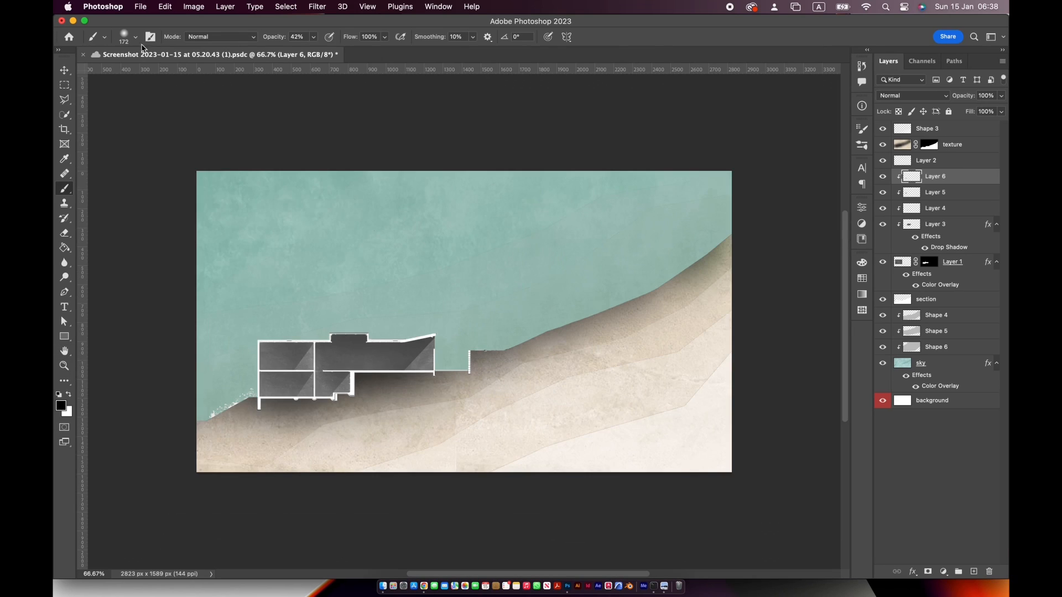
{"action": "left_click", "coordinate": [133, 37]}
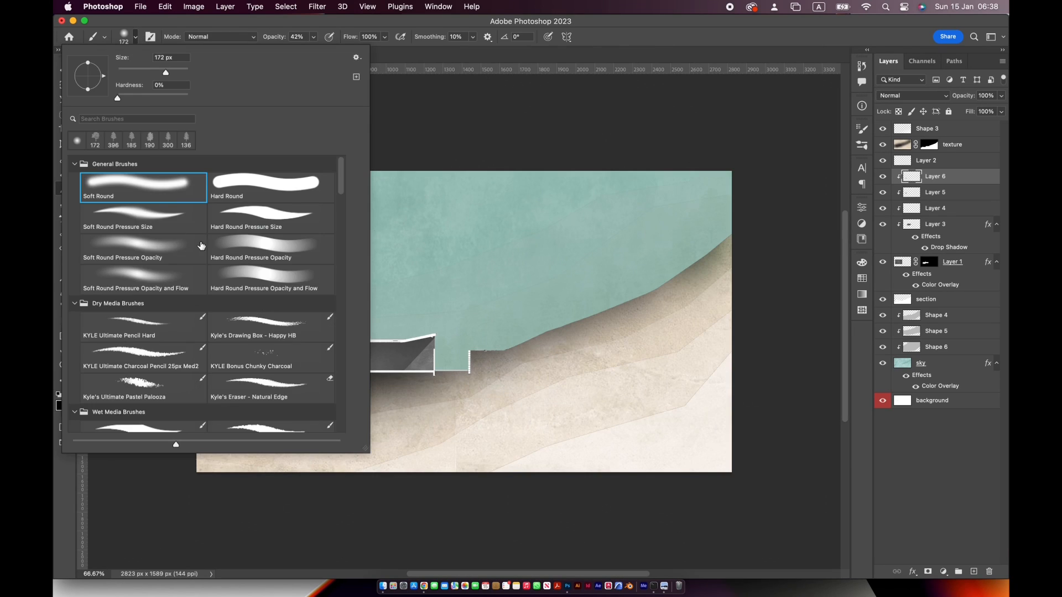
{"action": "scroll", "coordinate": [331, 387], "scroll_direction": "down", "scroll_amount": 5}
{"action": "scroll", "coordinate": [330, 406], "scroll_direction": "down", "scroll_amount": 6}
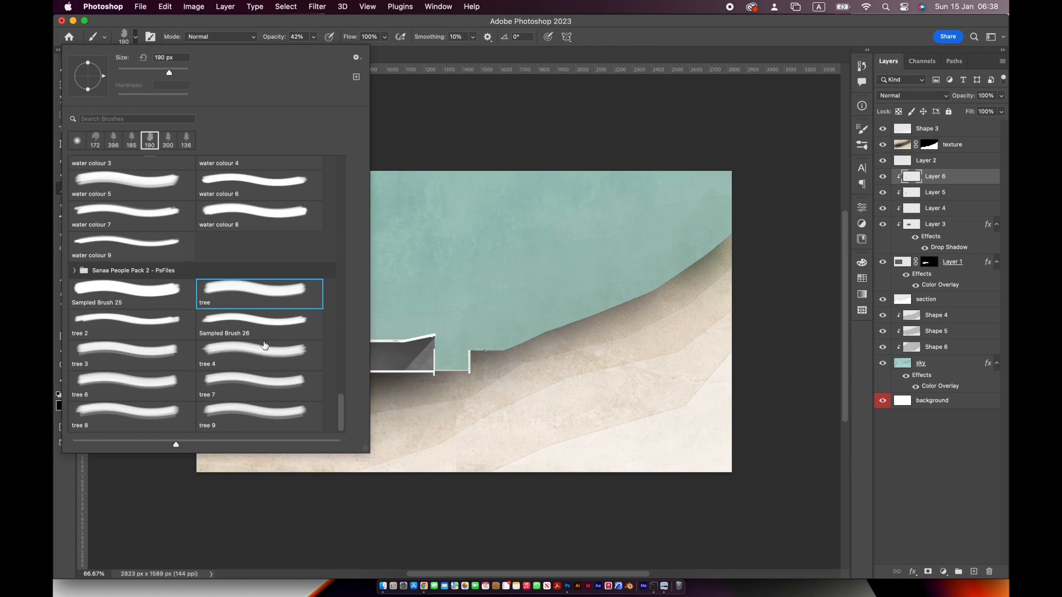
{"action": "left_click", "coordinate": [312, 392]}
{"action": "left_click", "coordinate": [417, 62]}
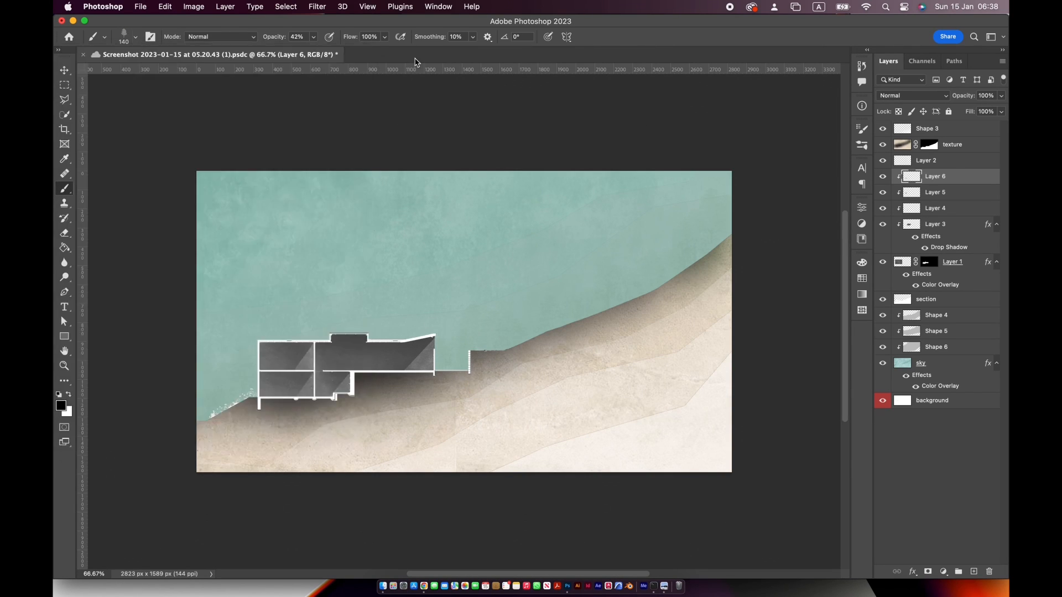
{"action": "left_click", "coordinate": [61, 407]}
{"action": "left_click", "coordinate": [822, 379]}
{"action": "left_click", "coordinate": [957, 264]}
Enlarge the tree brush to 412 px and add an empty layer above Layer 6
{"action": "right_click", "coordinate": [390, 213]}
{"action": "left_click_drag", "start_coordinate": [507, 196], "coordinate": [507, 196]}
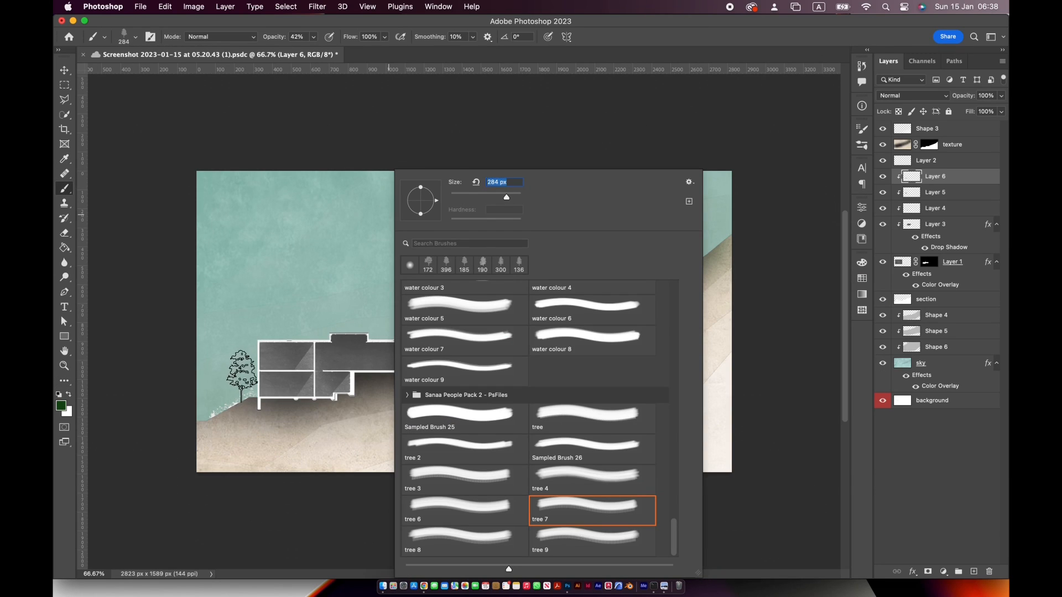
{"action": "key", "text": "Return"}
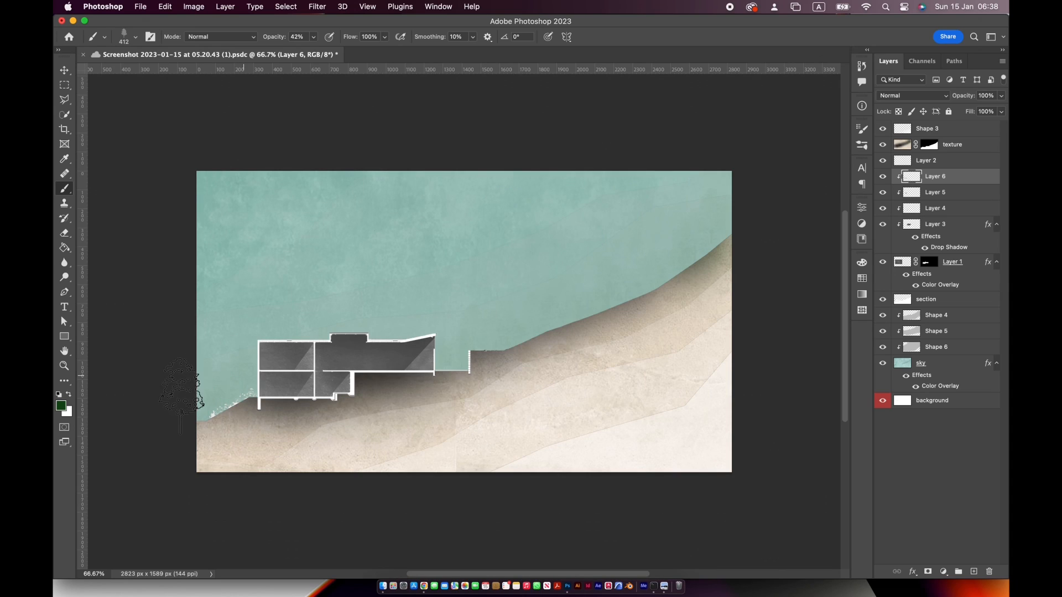
{"action": "left_click", "coordinate": [975, 574]}
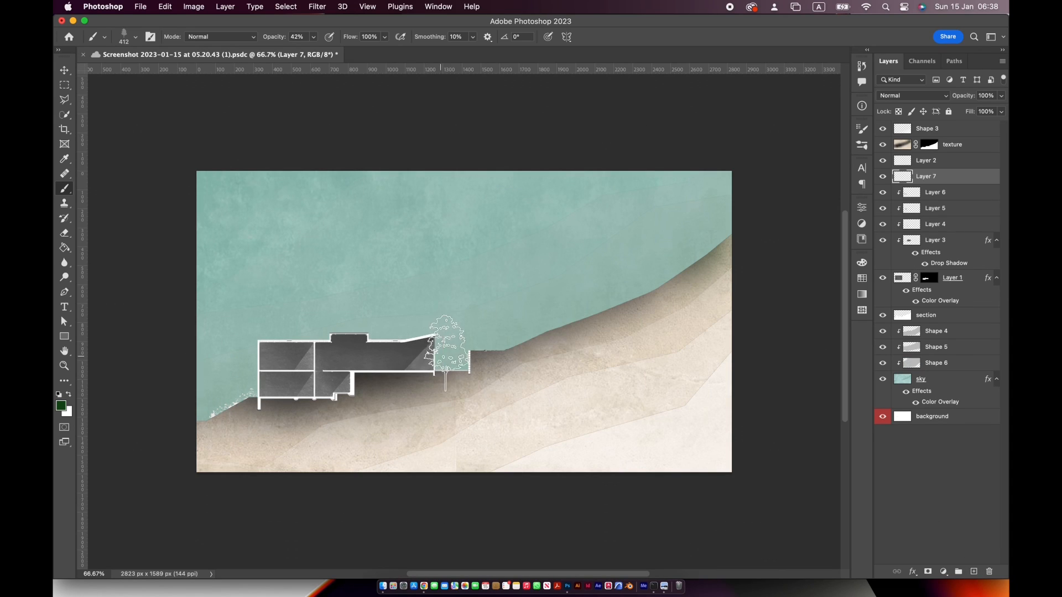
{"action": "left_click", "coordinate": [414, 339]}
{"action": "left_click", "coordinate": [457, 351]}
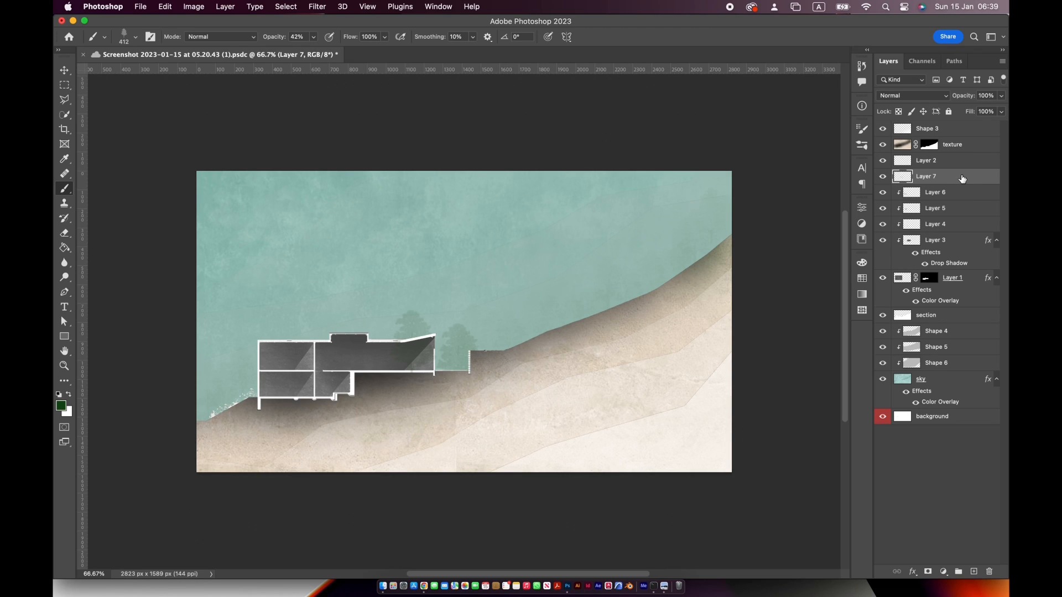
{"action": "left_click_drag", "start_coordinate": [963, 178], "coordinate": [934, 324]}
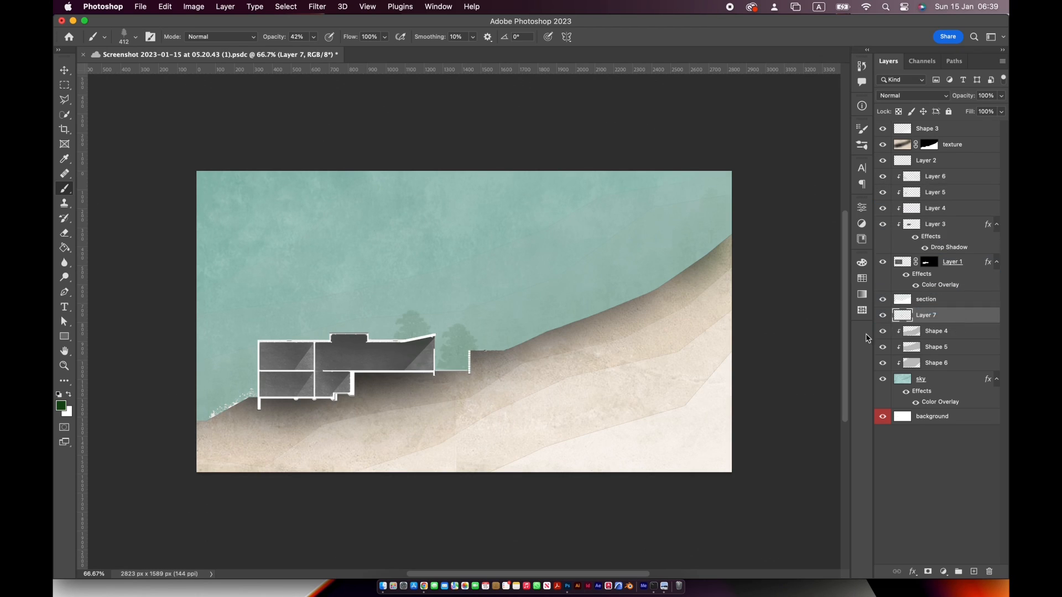
{"action": "key", "text": "super+z"}
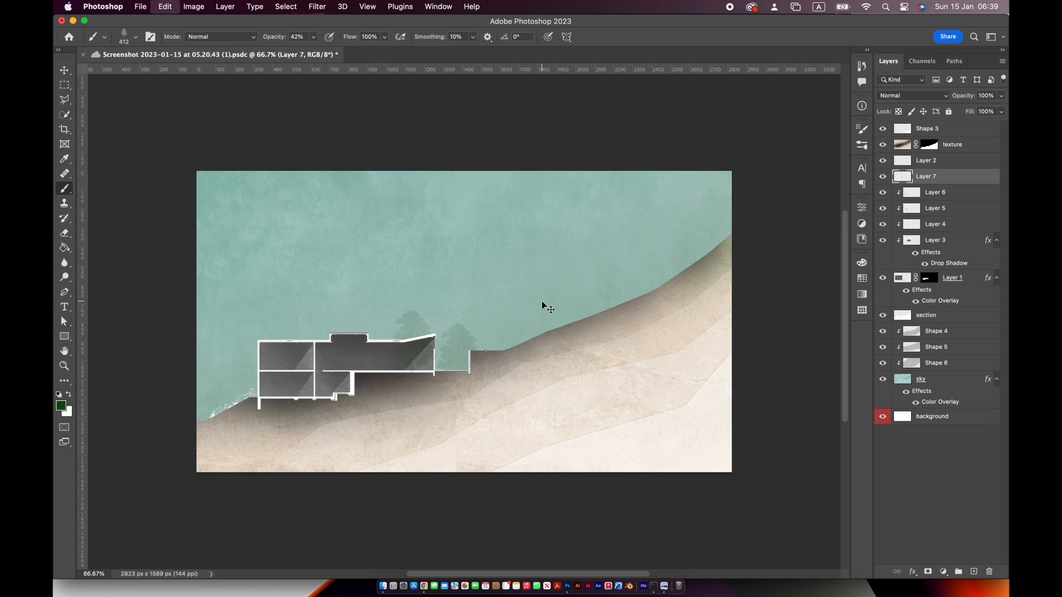
{"action": "key", "text": "super+z"}
{"action": "key", "text": "super+z"}
Move Layer 7 directly below the section layer and stamp green trees beside the building and up the hillside
{"action": "left_click_drag", "start_coordinate": [961, 180], "coordinate": [975, 326]}
{"action": "left_click", "coordinate": [456, 324]}
{"action": "left_click", "coordinate": [242, 343]}
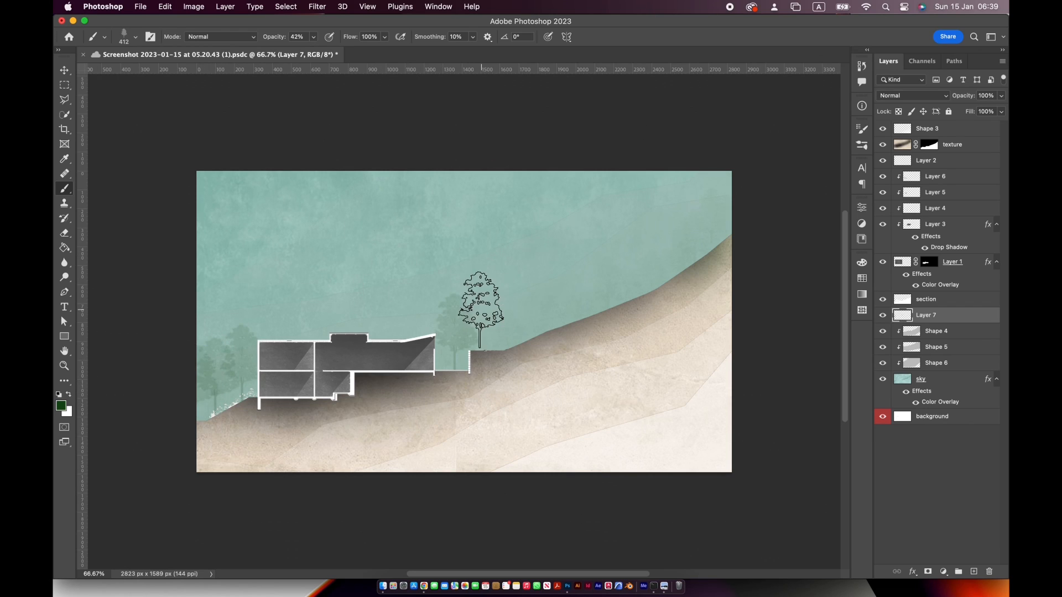
{"action": "mouse_move", "coordinate": [481, 310]}
{"action": "left_mouse_down"}
{"action": "mouse_move", "coordinate": [512, 315]}
{"action": "mouse_move", "coordinate": [547, 288]}
{"action": "mouse_move", "coordinate": [580, 308]}
{"action": "mouse_move", "coordinate": [624, 309]}
{"action": "mouse_move", "coordinate": [716, 230]}
{"action": "mouse_move", "coordinate": [654, 277]}
{"action": "mouse_move", "coordinate": [546, 285]}
{"action": "mouse_move", "coordinate": [480, 337]}
{"action": "left_mouse_up"}
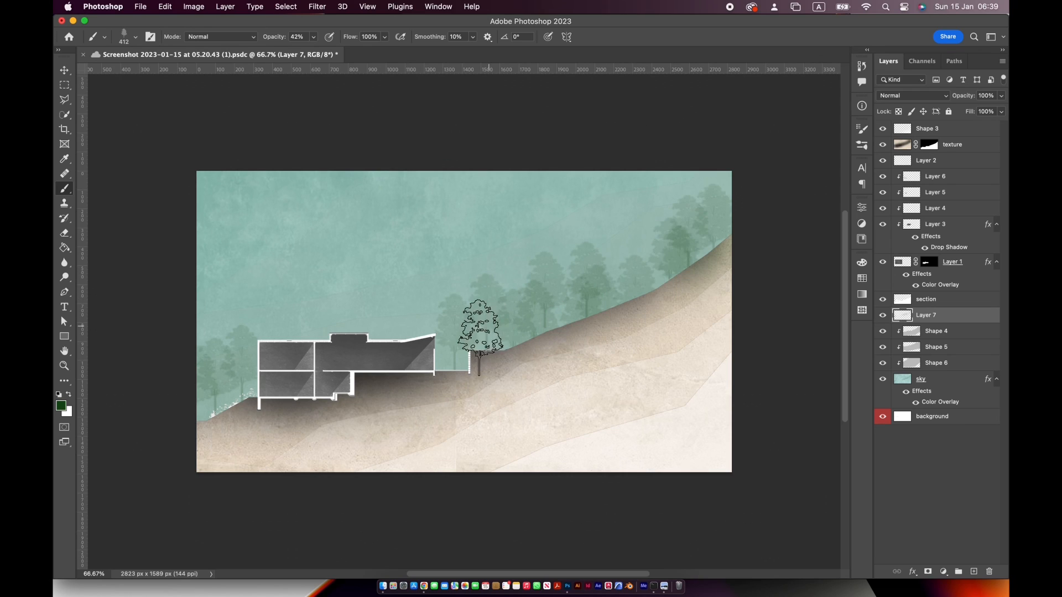
Stamp tree 6 brush trees at 332 px beside the building and along the slope, lowering the brush opacity to 16% for fainter ones
{"action": "right_click", "coordinate": [463, 237]}
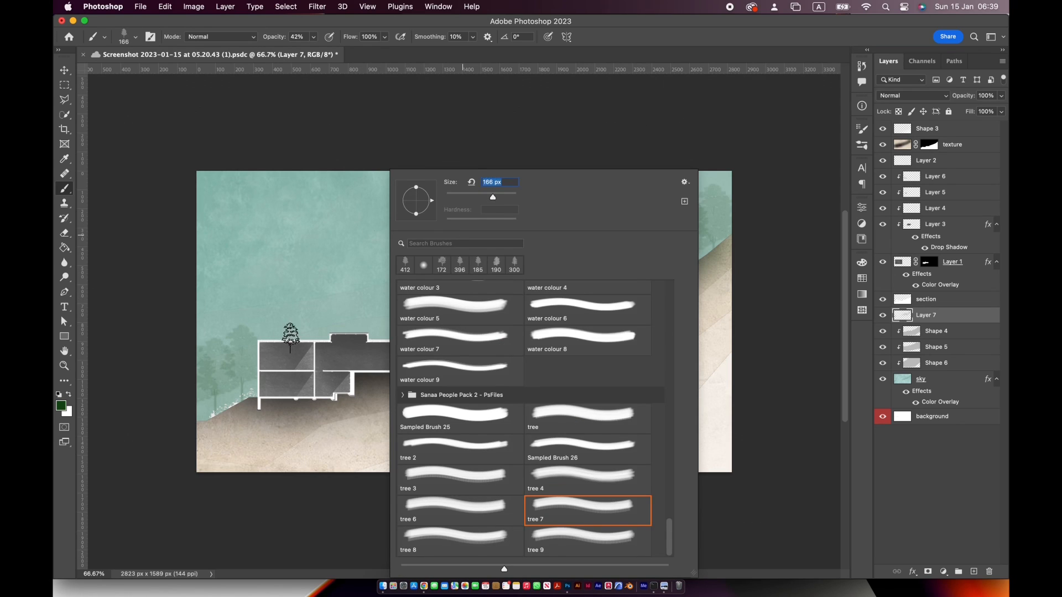
{"action": "left_click", "coordinate": [461, 507]}
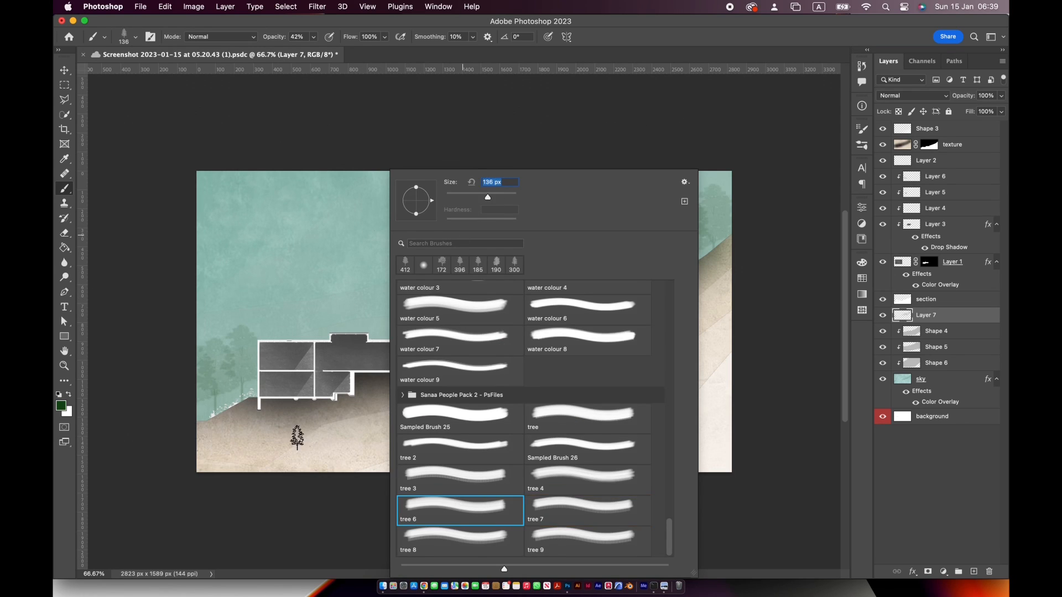
{"action": "left_click", "coordinate": [503, 197]}
{"action": "left_click", "coordinate": [257, 368]}
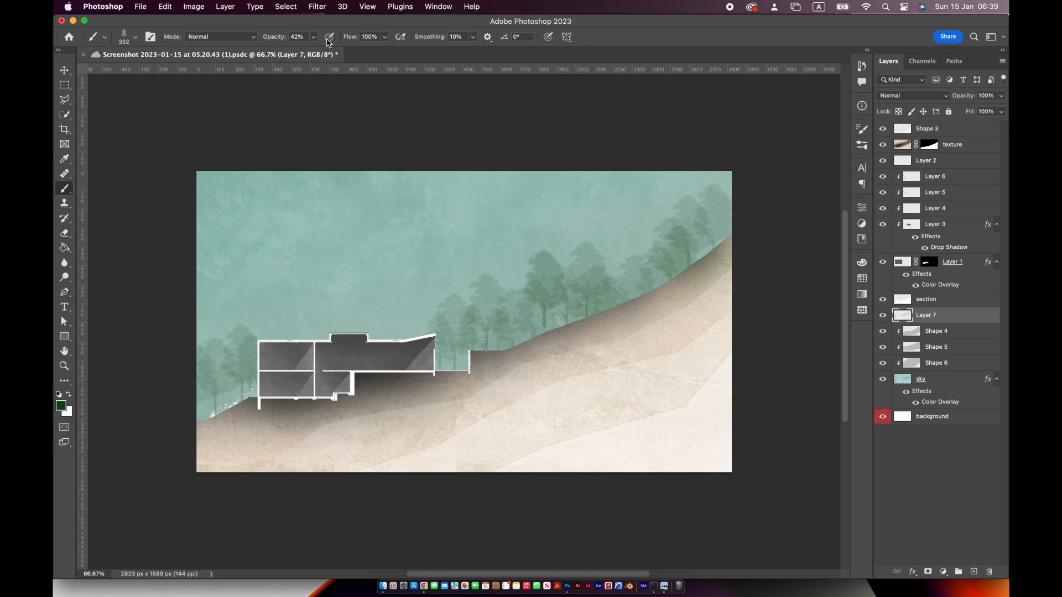
{"action": "left_click_drag", "start_coordinate": [311, 54], "coordinate": [305, 54]}
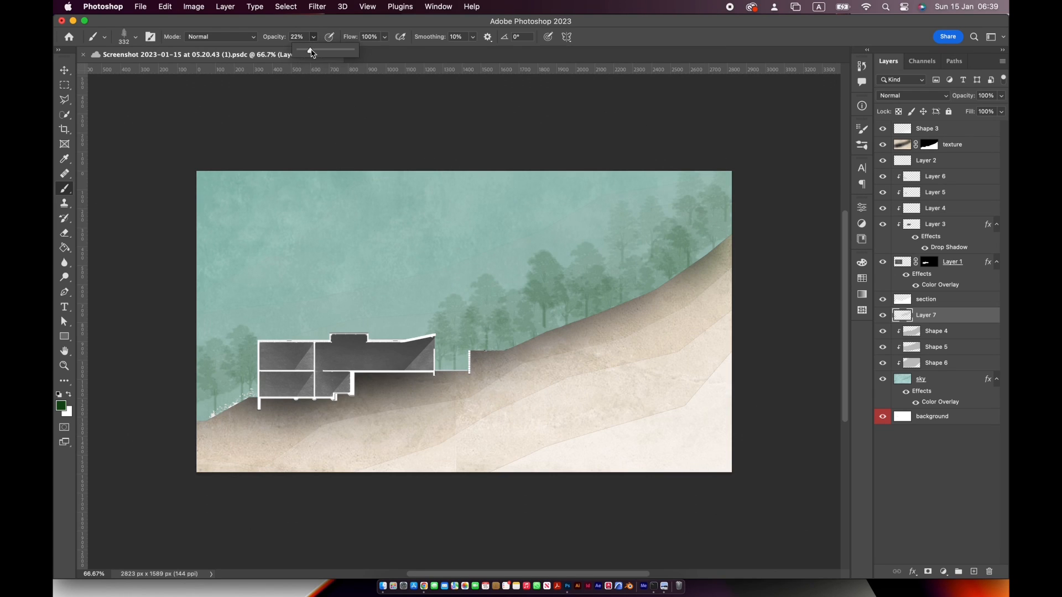
{"action": "left_click_drag", "start_coordinate": [311, 54], "coordinate": [308, 53]}
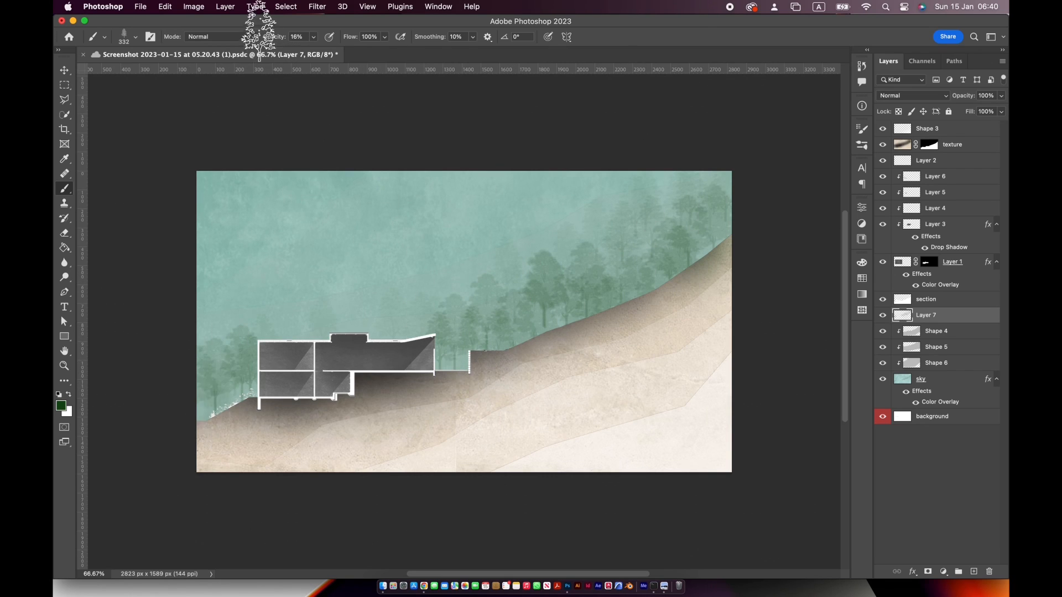
Stamp more hillside trees with the tree 9 brush at 300 px and 37% opacity
{"action": "left_click", "coordinate": [313, 36]}
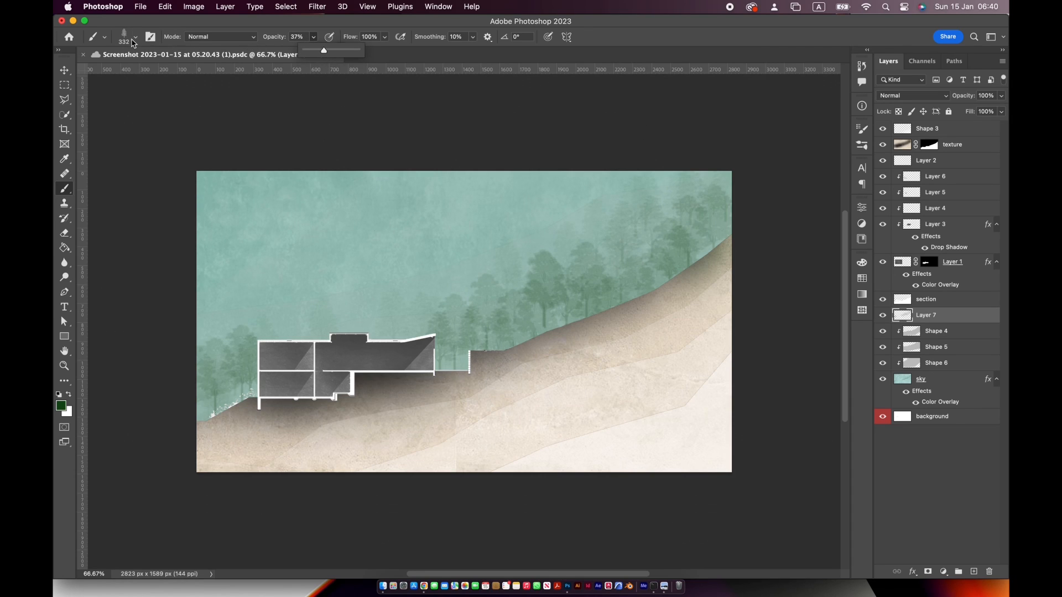
{"action": "left_click", "coordinate": [135, 38]}
{"action": "left_click", "coordinate": [238, 412]}
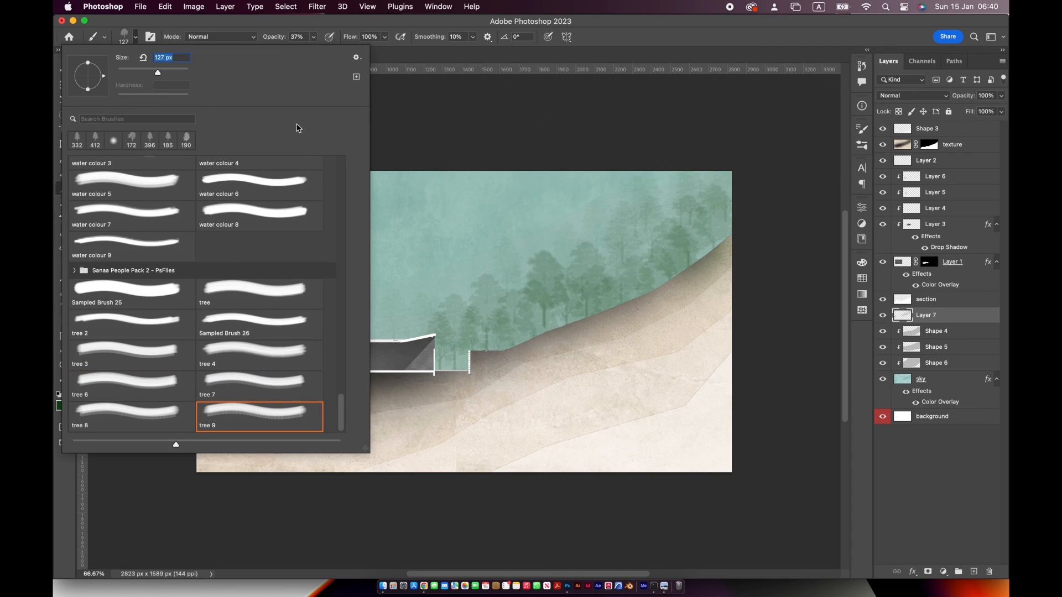
{"action": "left_click_drag", "start_coordinate": [171, 71], "coordinate": [175, 71]}
{"action": "left_click", "coordinate": [626, 293]}
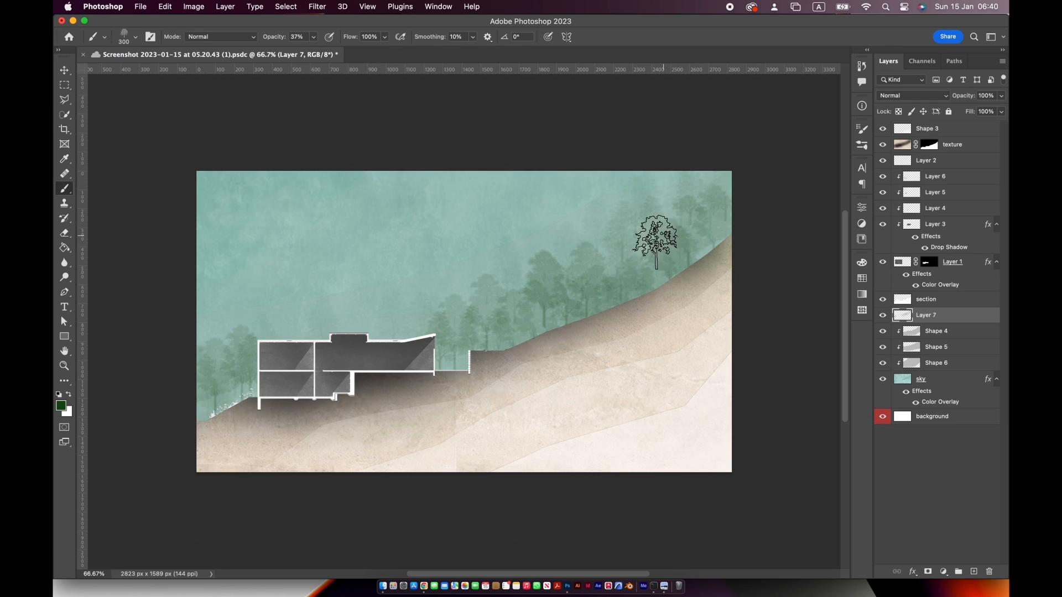
{"action": "left_click", "coordinate": [510, 319]}
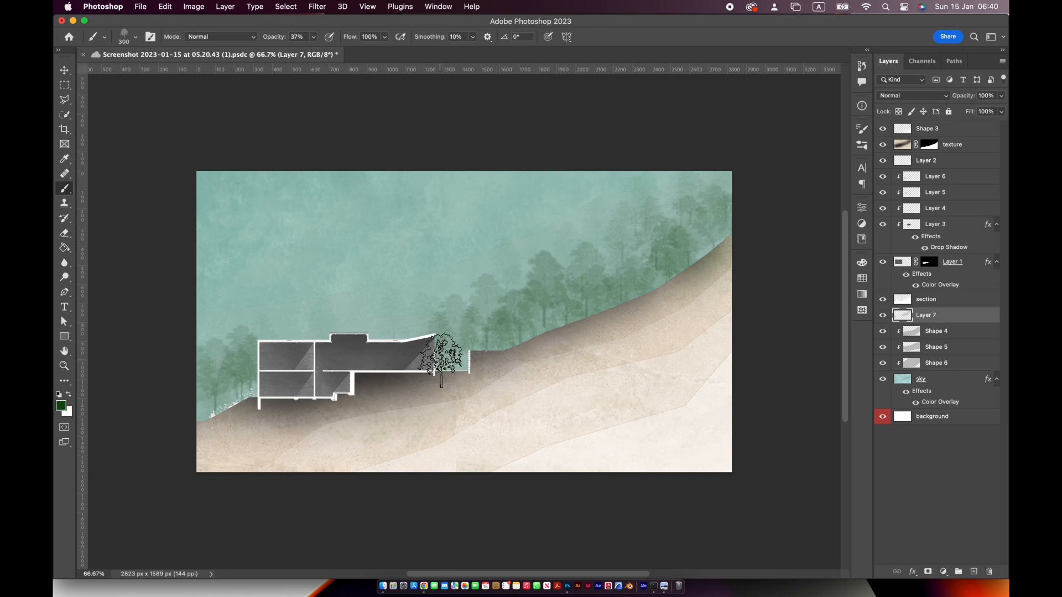
{"action": "left_click", "coordinate": [461, 342]}
Stamp trees behind the building's roof and on the lower slope beside it with the tree 3 brush at 268 px
{"action": "left_click", "coordinate": [126, 37]}
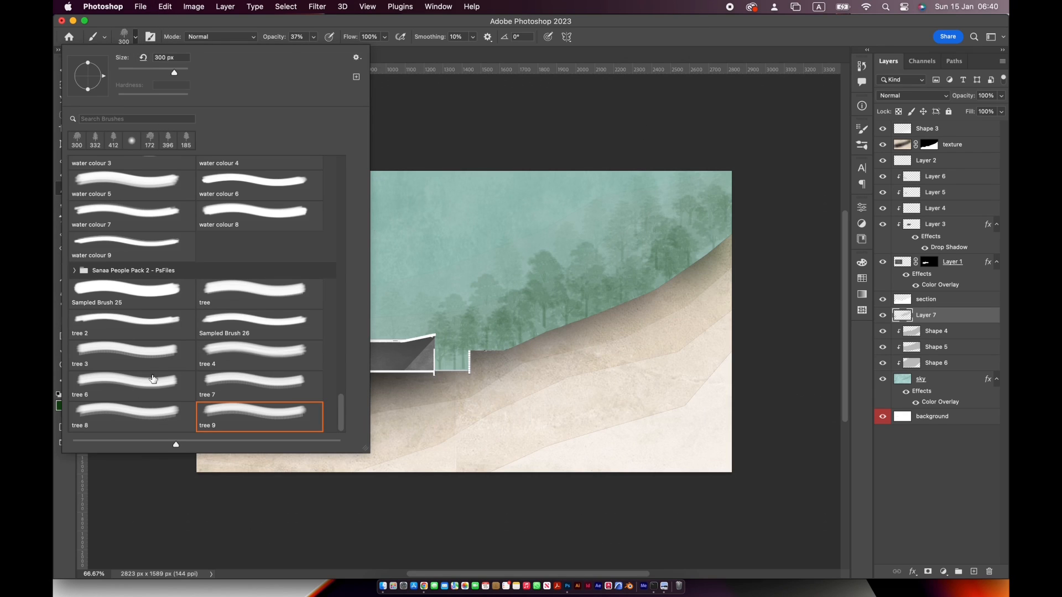
{"action": "left_click", "coordinate": [149, 357]}
{"action": "mouse_move", "coordinate": [163, 69]}
{"action": "left_mouse_down"}
{"action": "mouse_move", "coordinate": [127, 71]}
{"action": "mouse_move", "coordinate": [168, 71]}
{"action": "left_mouse_up"}
{"action": "left_click", "coordinate": [301, 26]}
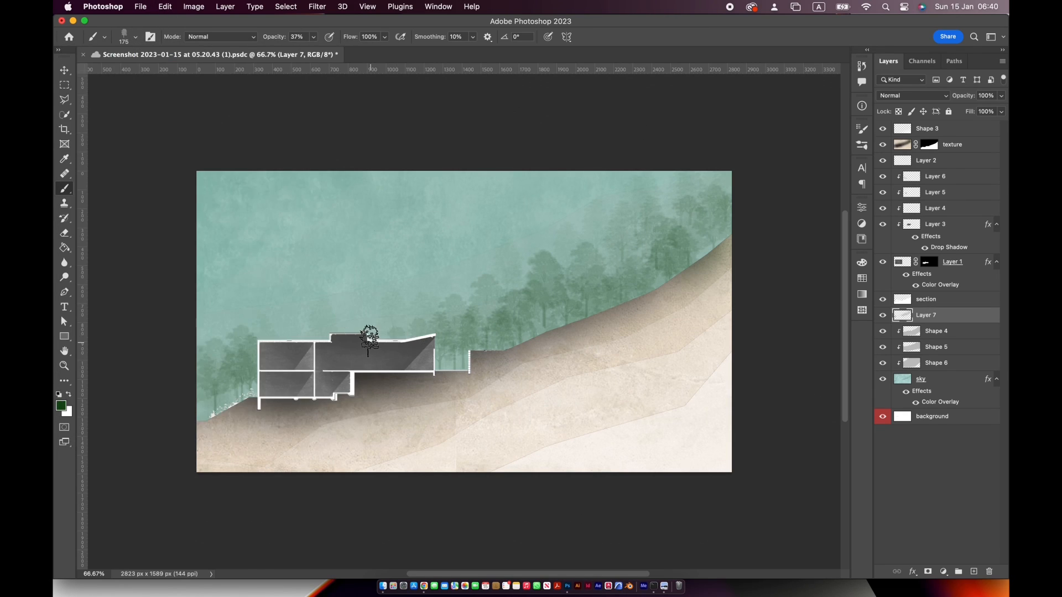
{"action": "right_click", "coordinate": [437, 300]}
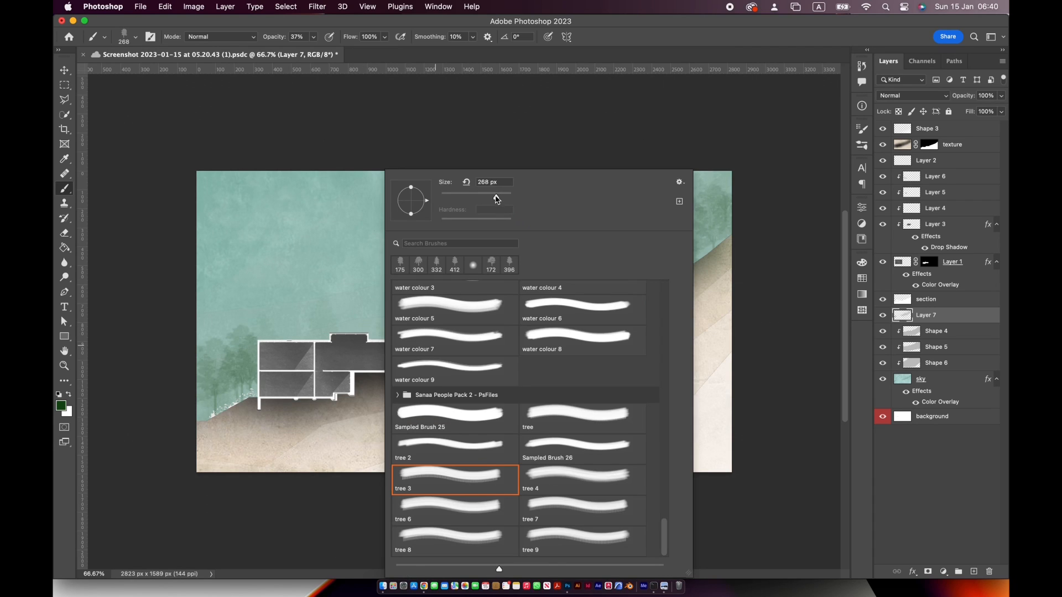
{"action": "left_click", "coordinate": [341, 335]}
{"action": "left_click", "coordinate": [265, 333]}
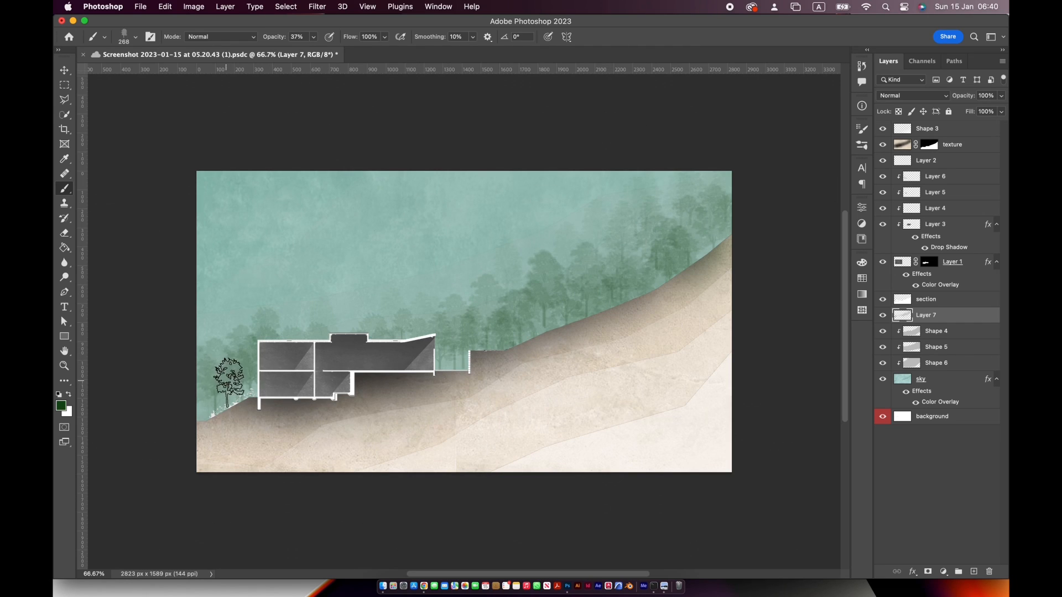
{"action": "left_click", "coordinate": [229, 382]}
On the texture layer, darken the ground's upper edge along the slope and under the building with a black 428 px Soft Round brush
{"action": "left_click", "coordinate": [973, 148]}
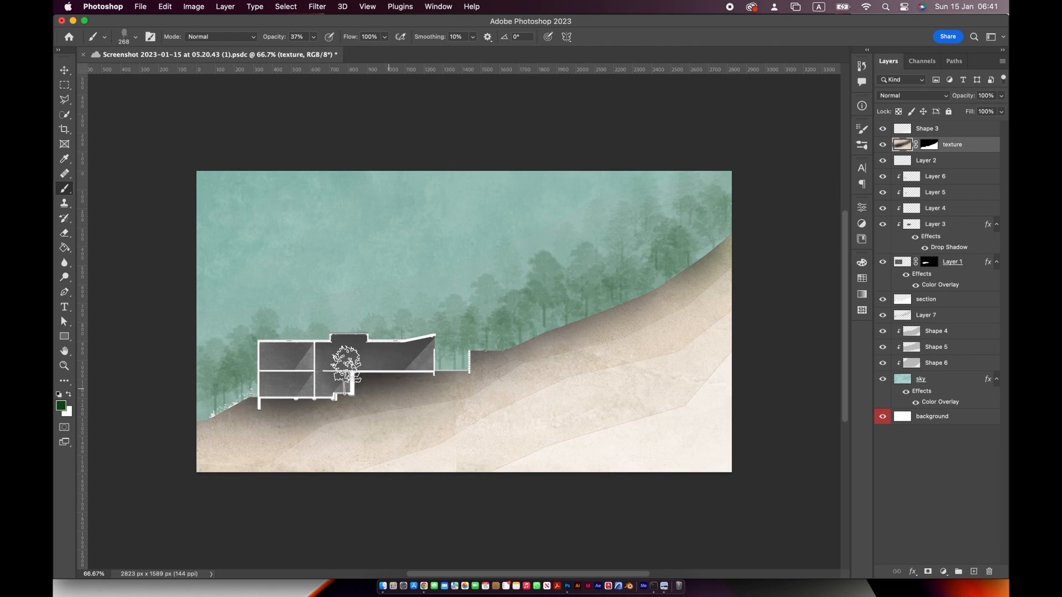
{"action": "left_click", "coordinate": [135, 37]}
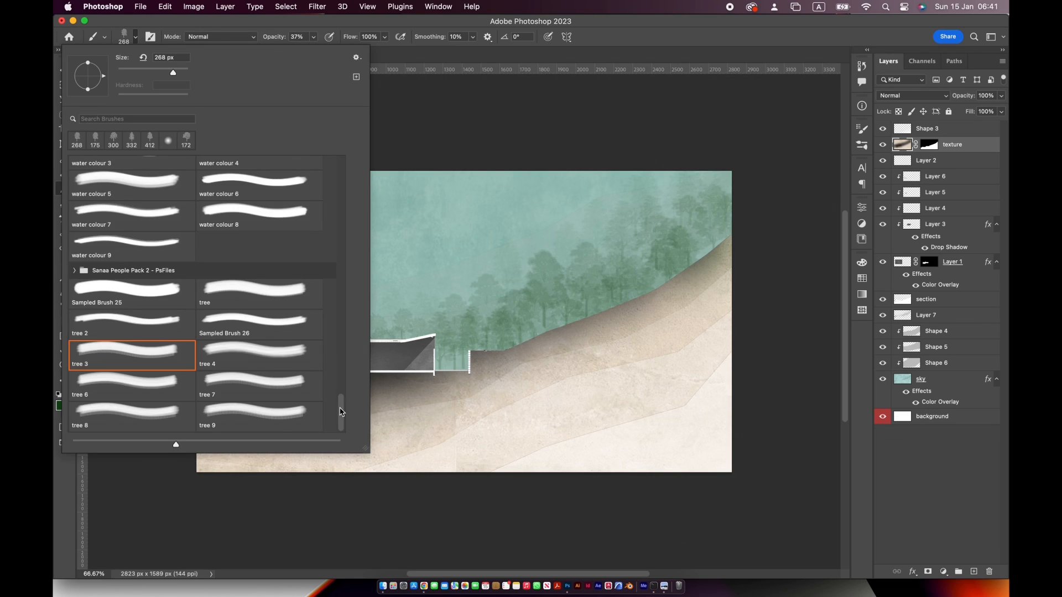
{"action": "left_click_drag", "start_coordinate": [342, 412], "coordinate": [341, 177]}
{"action": "left_click", "coordinate": [167, 140]}
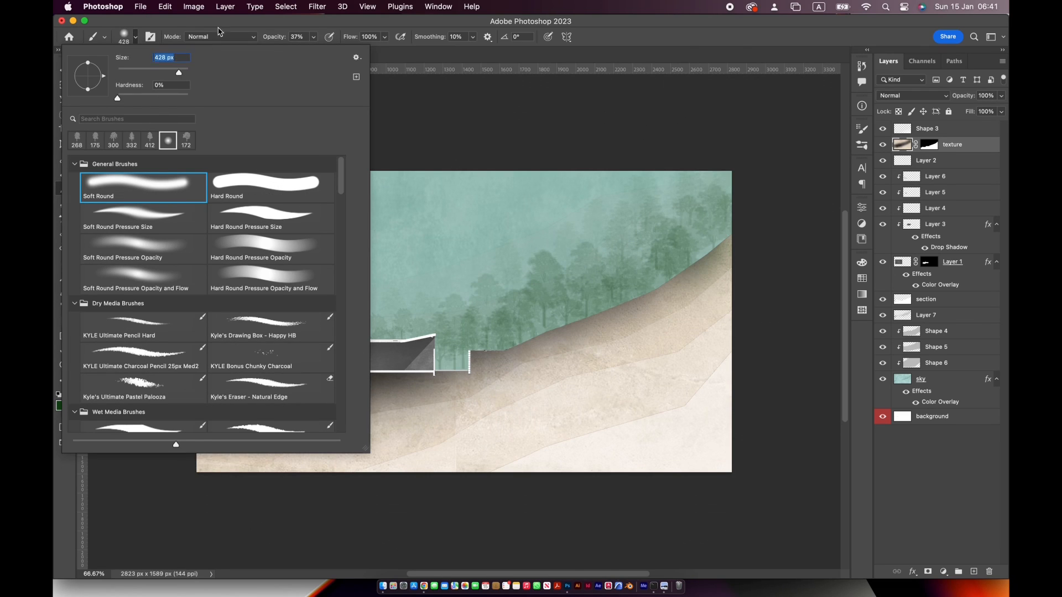
{"action": "left_click", "coordinate": [219, 28]}
{"action": "left_click", "coordinate": [63, 407]}
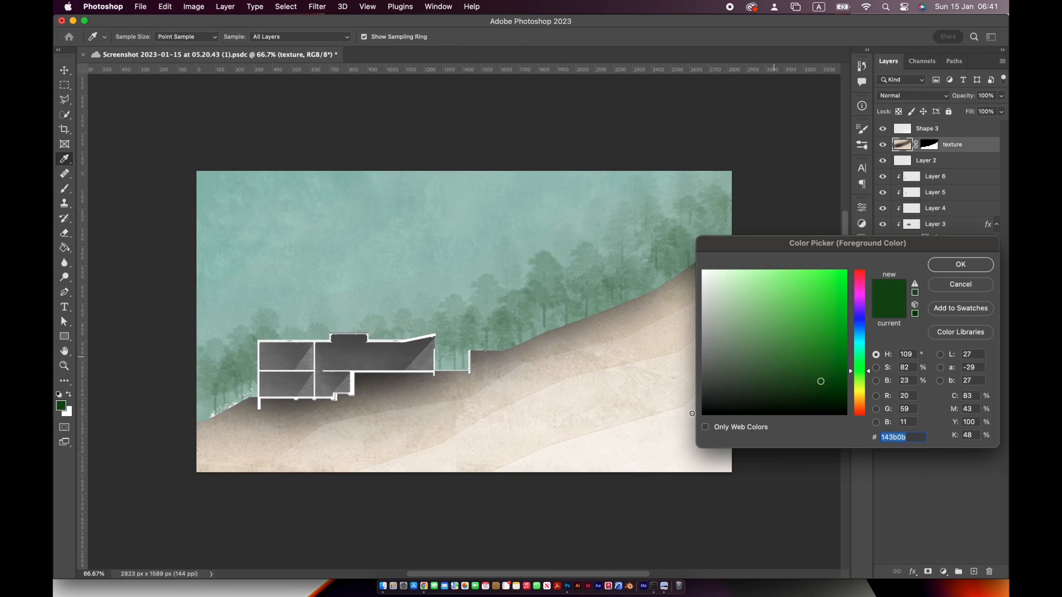
{"action": "left_click", "coordinate": [701, 414]}
{"action": "left_click", "coordinate": [943, 264]}
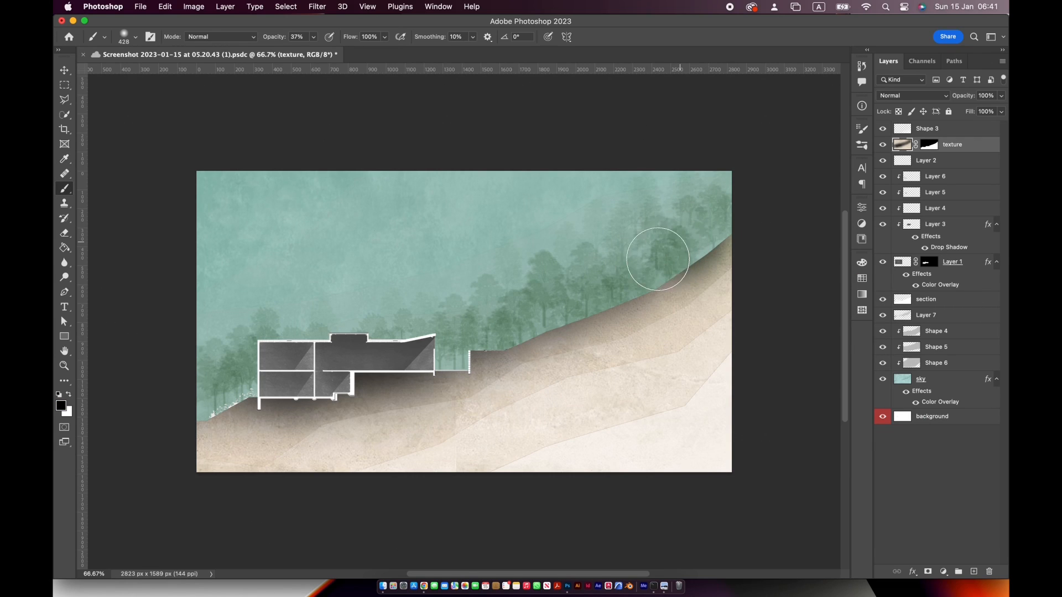
{"action": "mouse_move", "coordinate": [657, 259]}
{"action": "left_mouse_down"}
{"action": "mouse_move", "coordinate": [511, 325]}
{"action": "mouse_move", "coordinate": [541, 290]}
{"action": "left_mouse_up"}
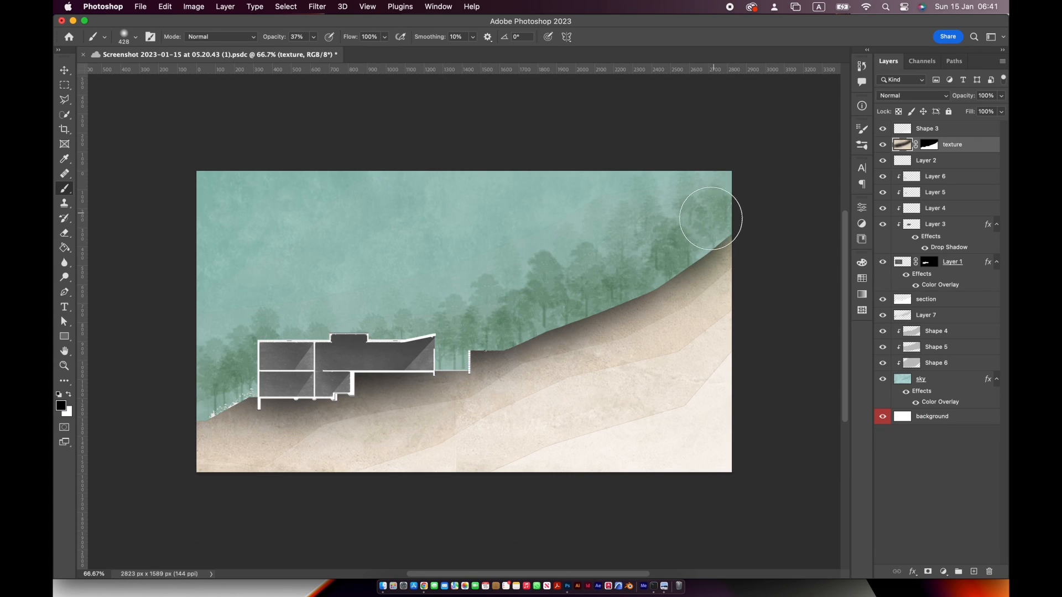
{"action": "mouse_move", "coordinate": [710, 219]}
{"action": "left_mouse_down"}
{"action": "mouse_move", "coordinate": [603, 287]}
{"action": "mouse_move", "coordinate": [473, 319]}
{"action": "mouse_move", "coordinate": [449, 345]}
{"action": "mouse_move", "coordinate": [338, 382]}
{"action": "mouse_move", "coordinate": [271, 390]}
{"action": "mouse_move", "coordinate": [196, 375]}
{"action": "left_mouse_up"}
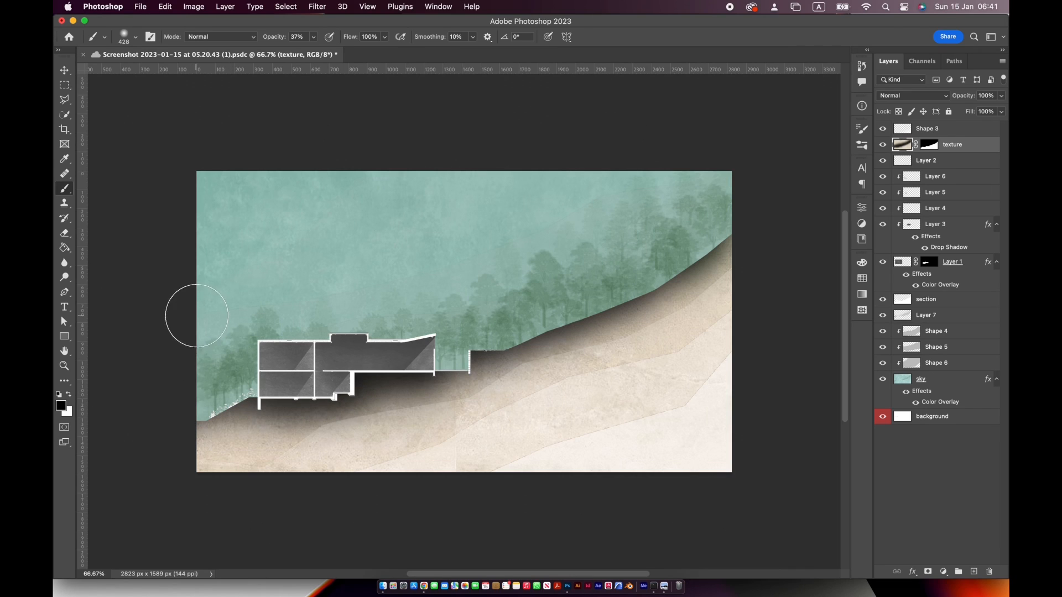
{"action": "left_click", "coordinate": [140, 6]}
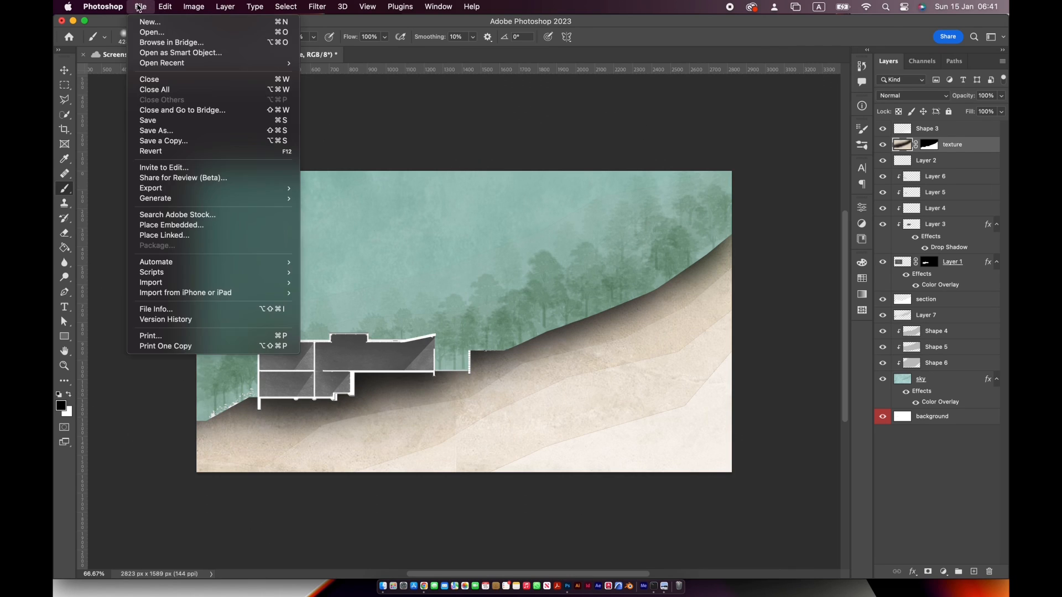
{"action": "left_click", "coordinate": [537, 8]}
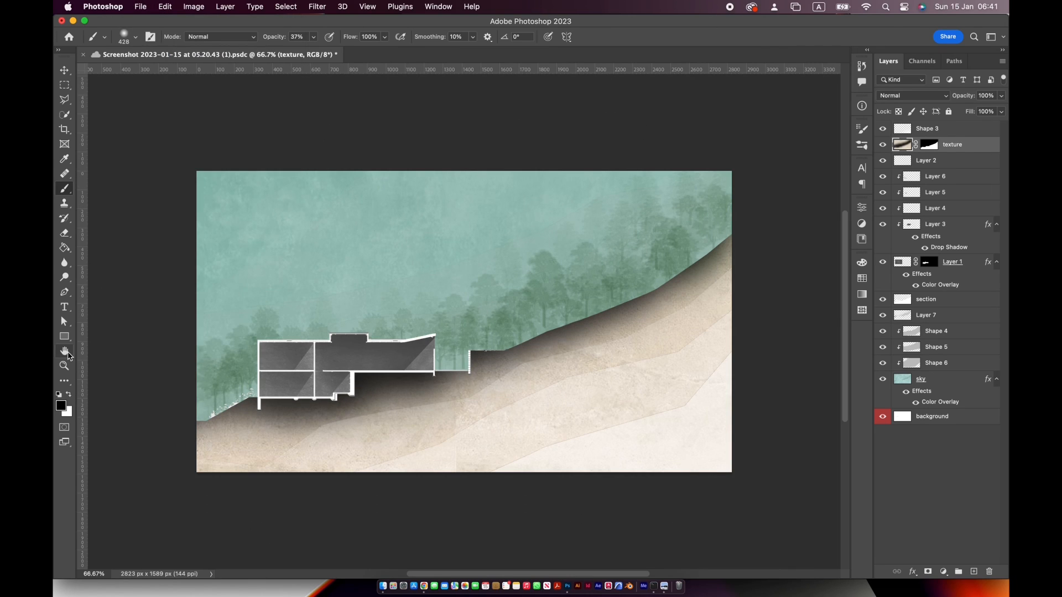